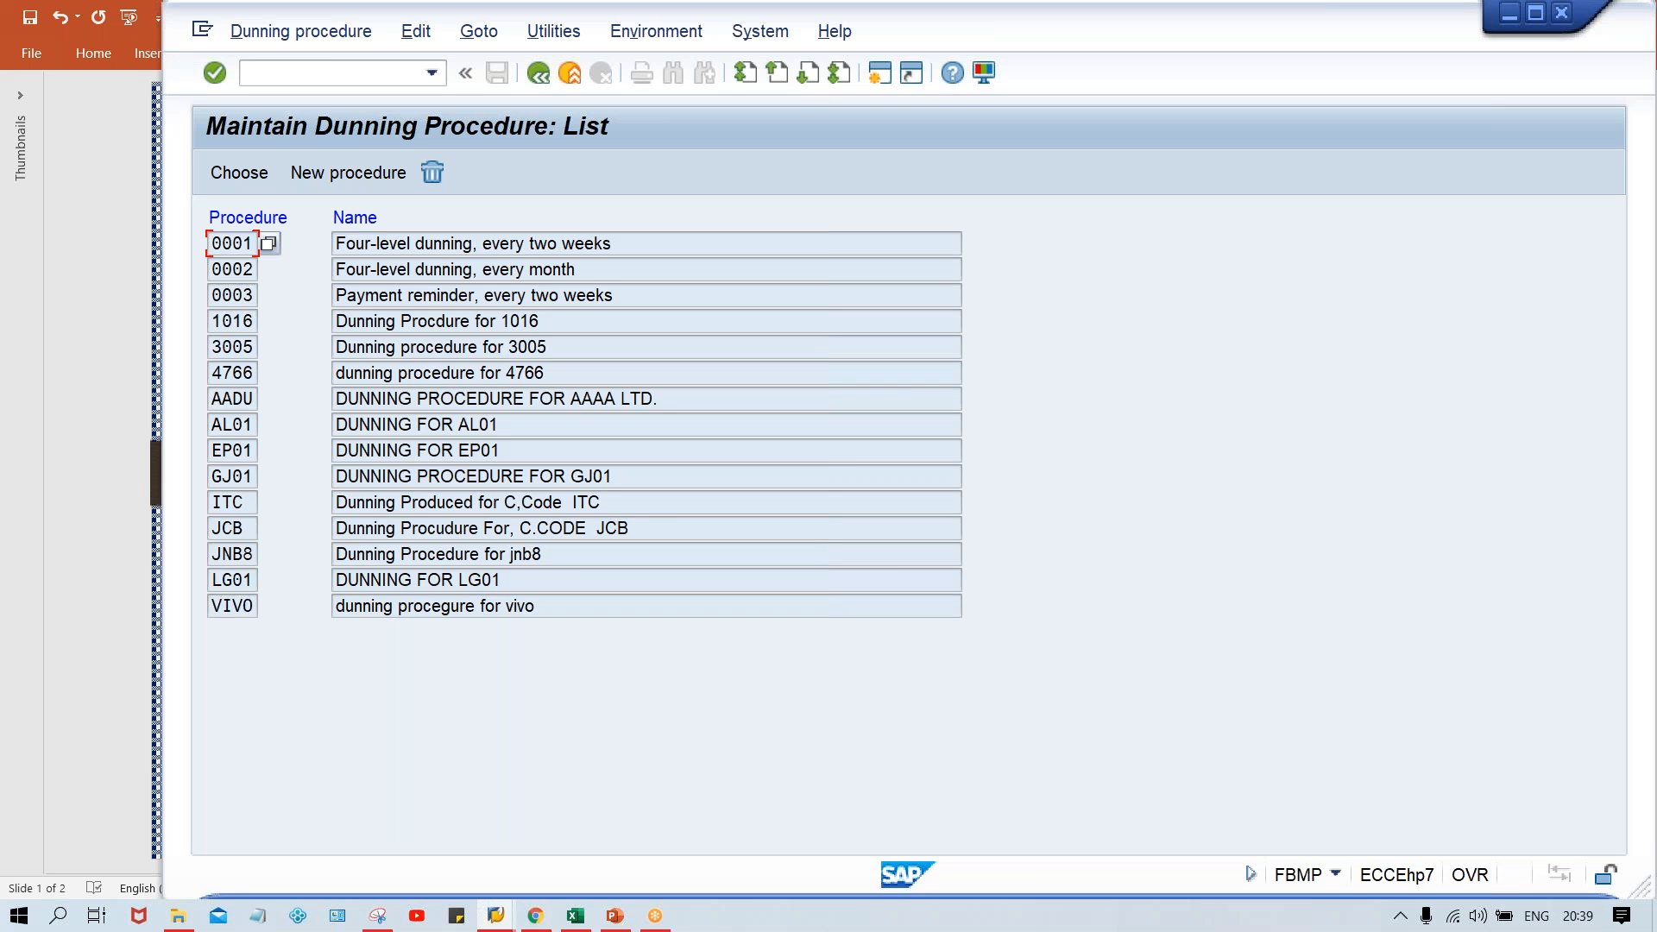
- Create a new dunning procedure with the key TM00 and the name TATA MOTOR
left_click(344, 168)
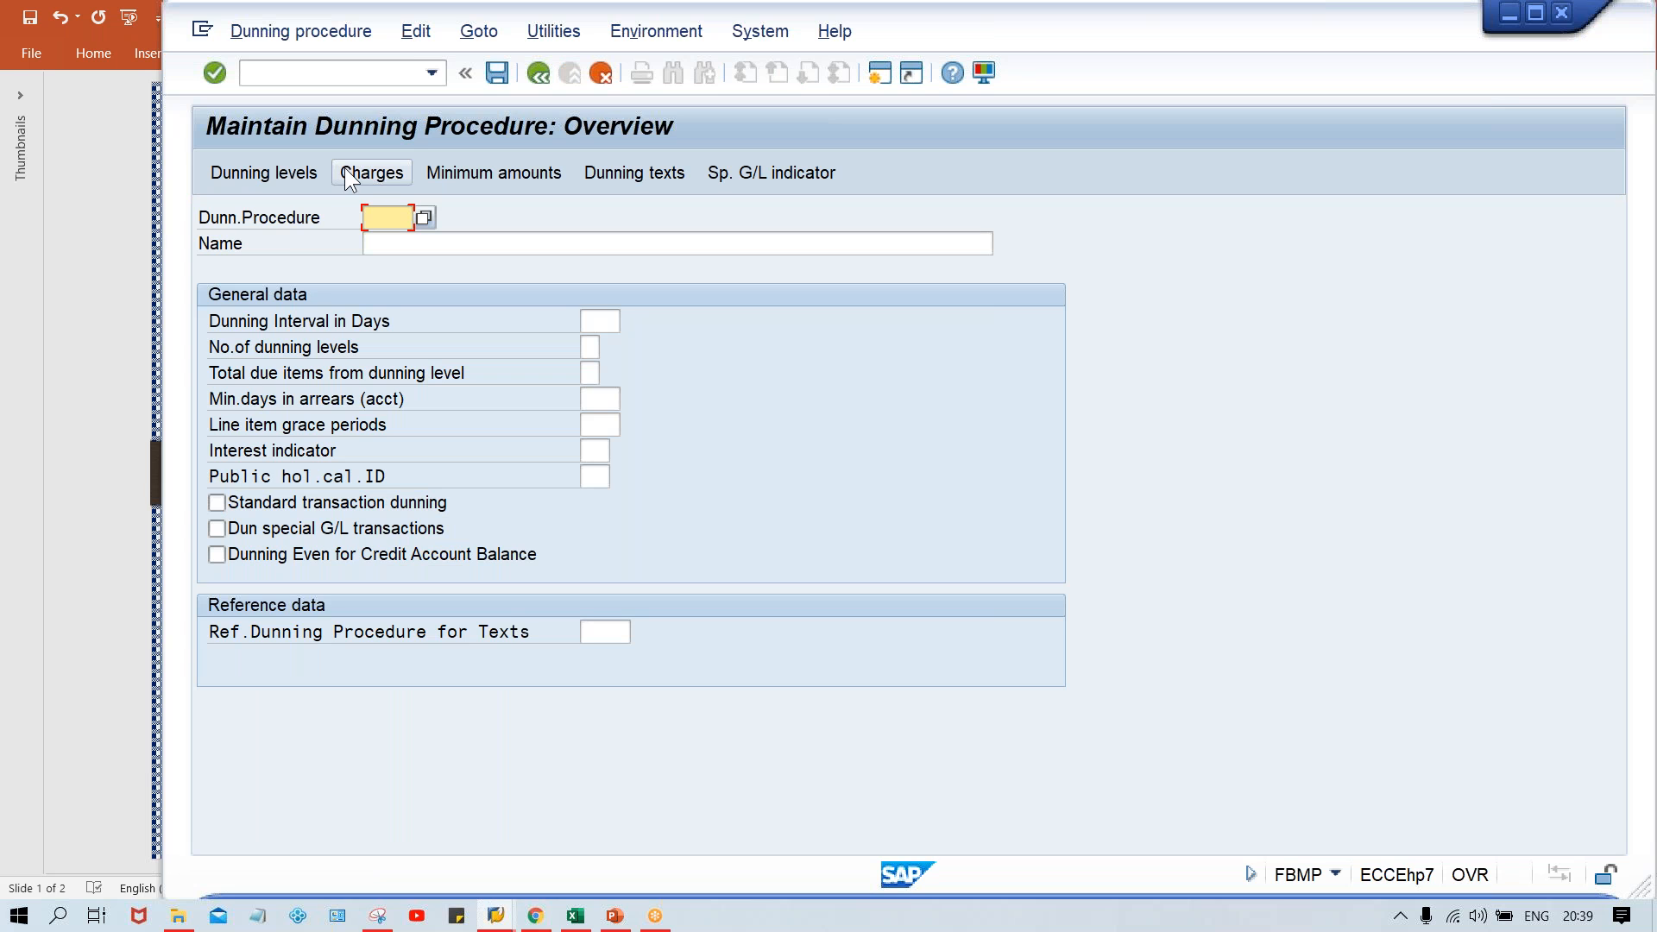
type("TM00")
left_click(452, 235)
type("TA")
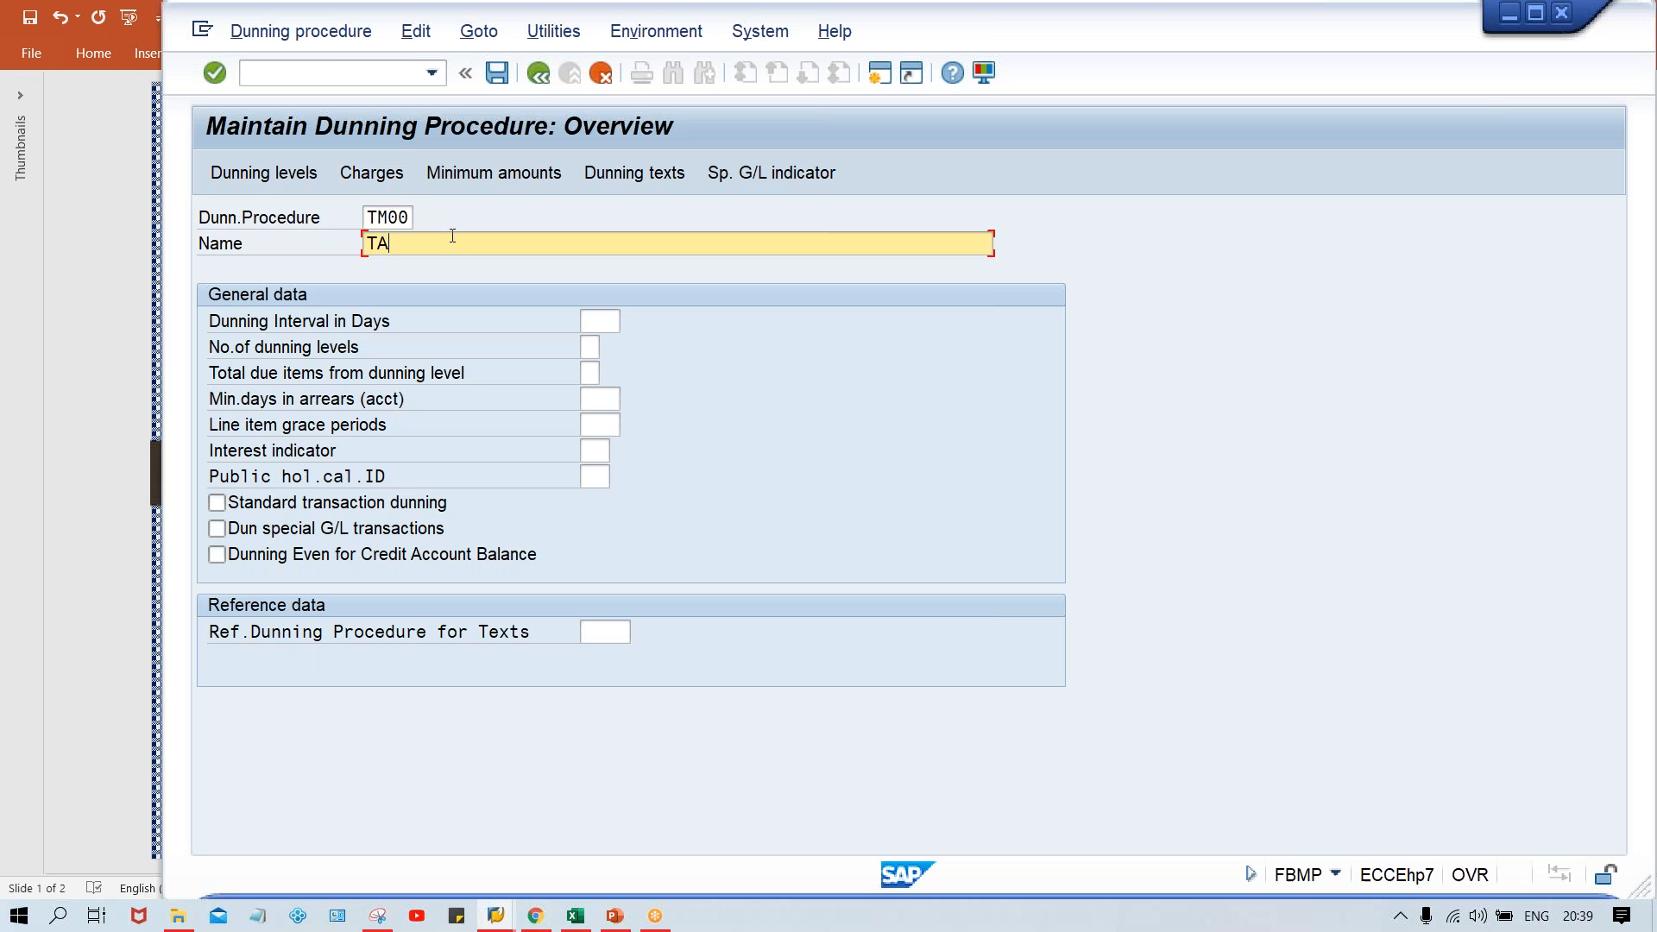
type("TA MOTOR")
left_click(588, 325)
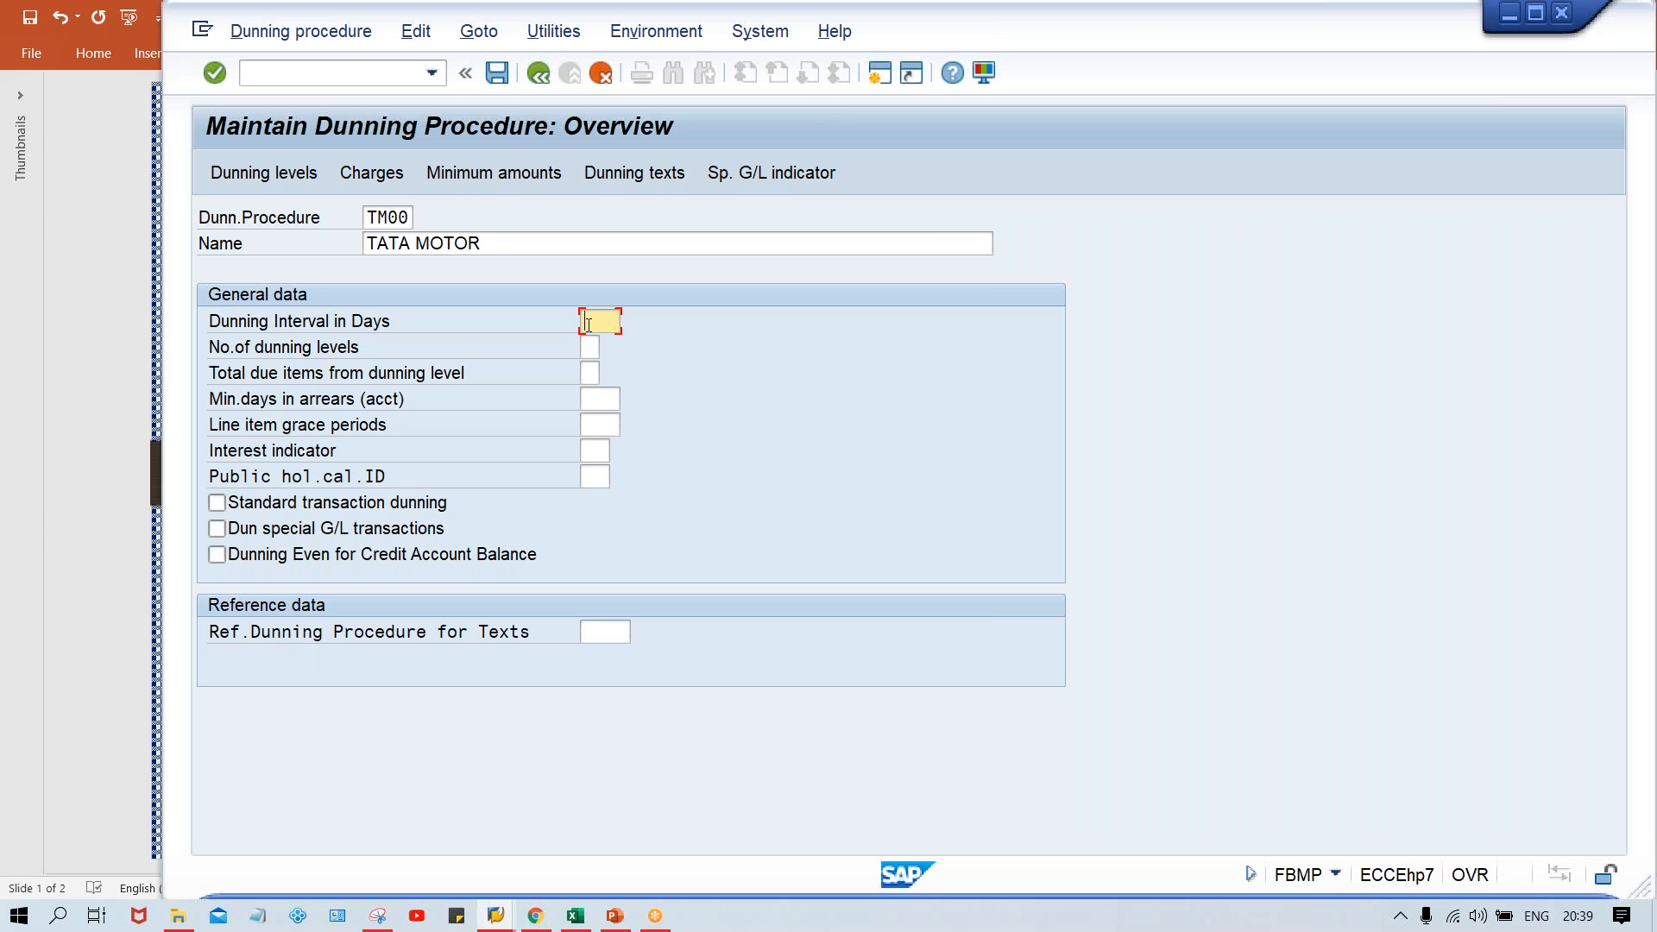
- Review the overdue days in the TATA MOTOR invoice table in Excel and return to the SAP dunning procedure
left_click(572, 922)
left_click(850, 680)
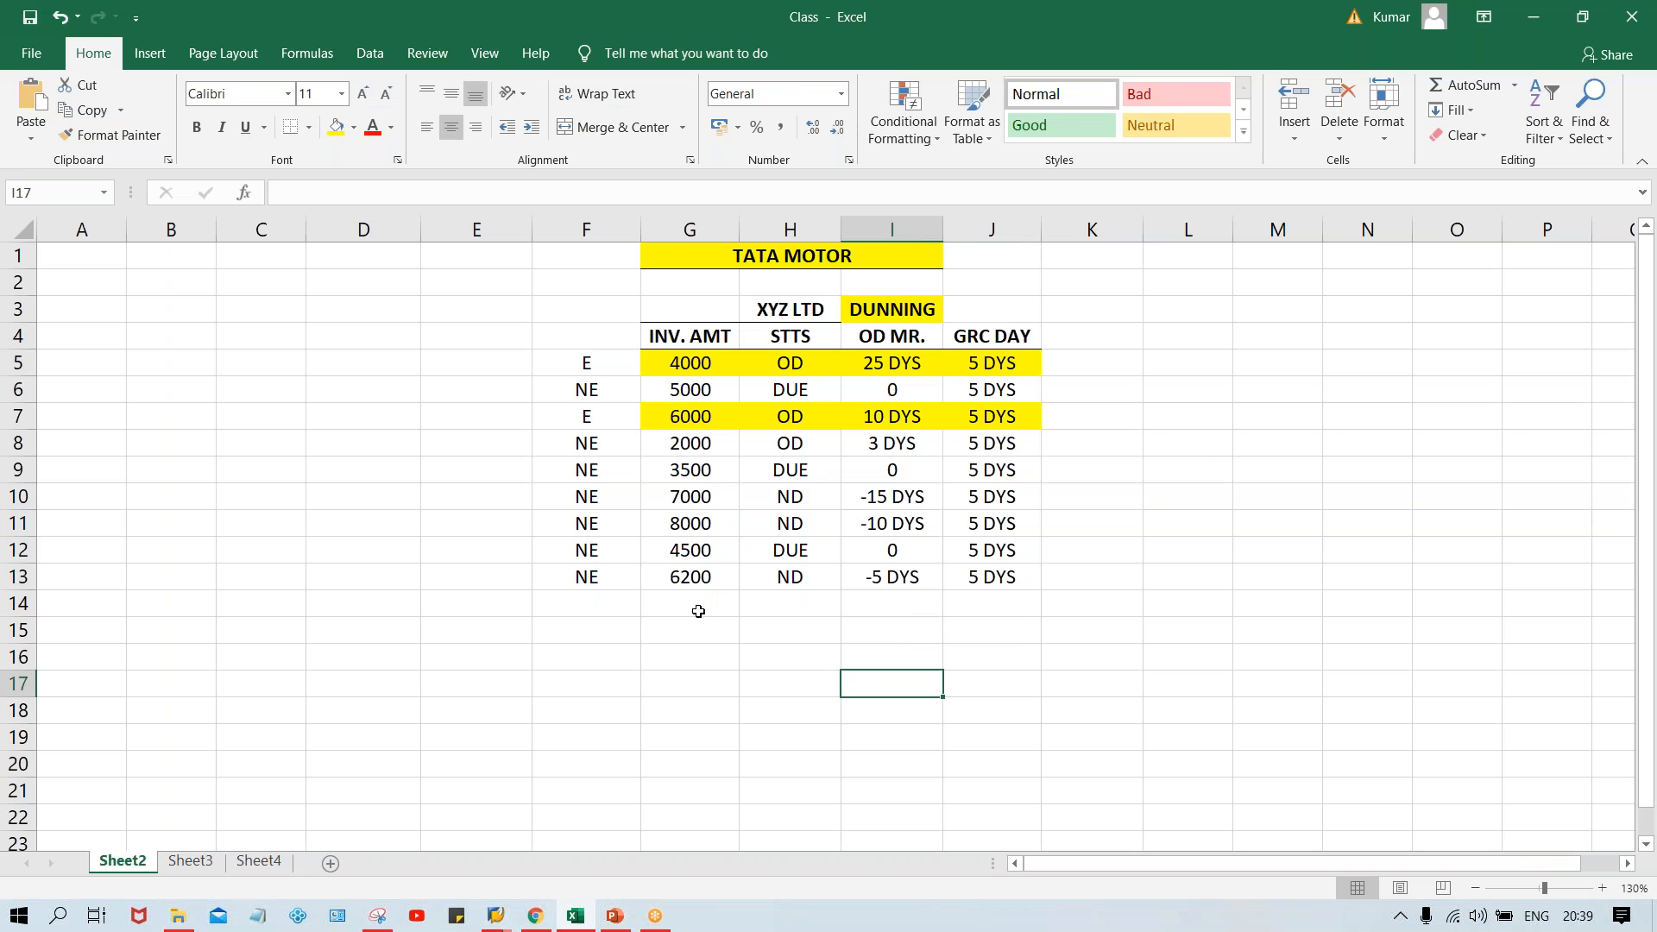
left_click(699, 608)
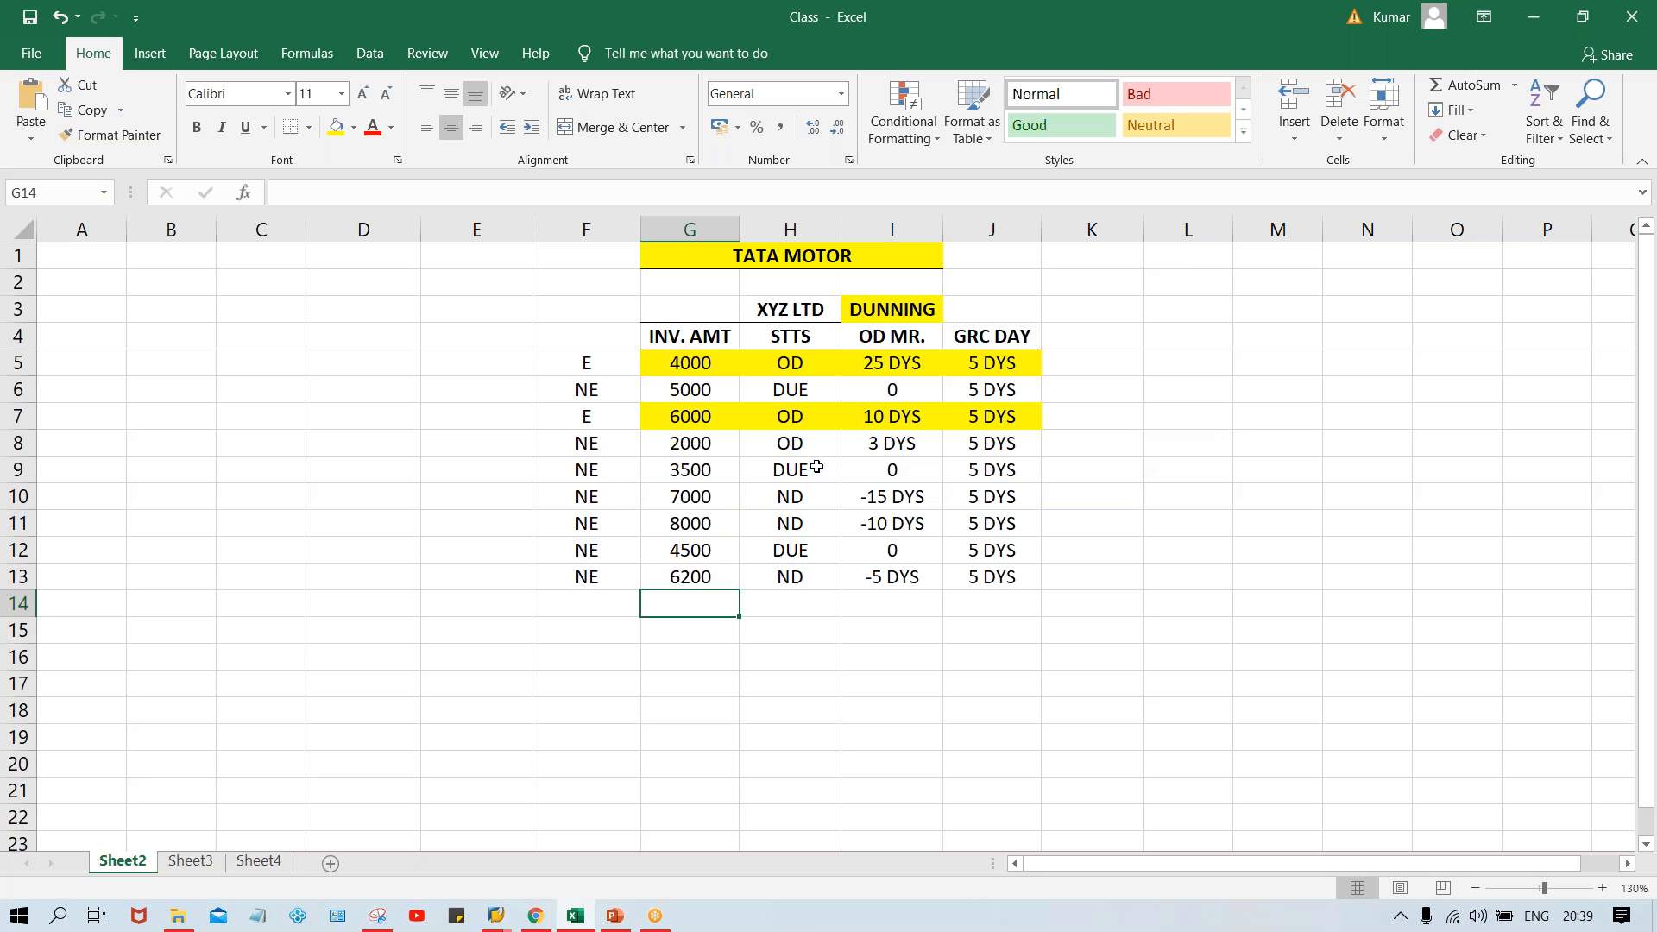
left_click(860, 370)
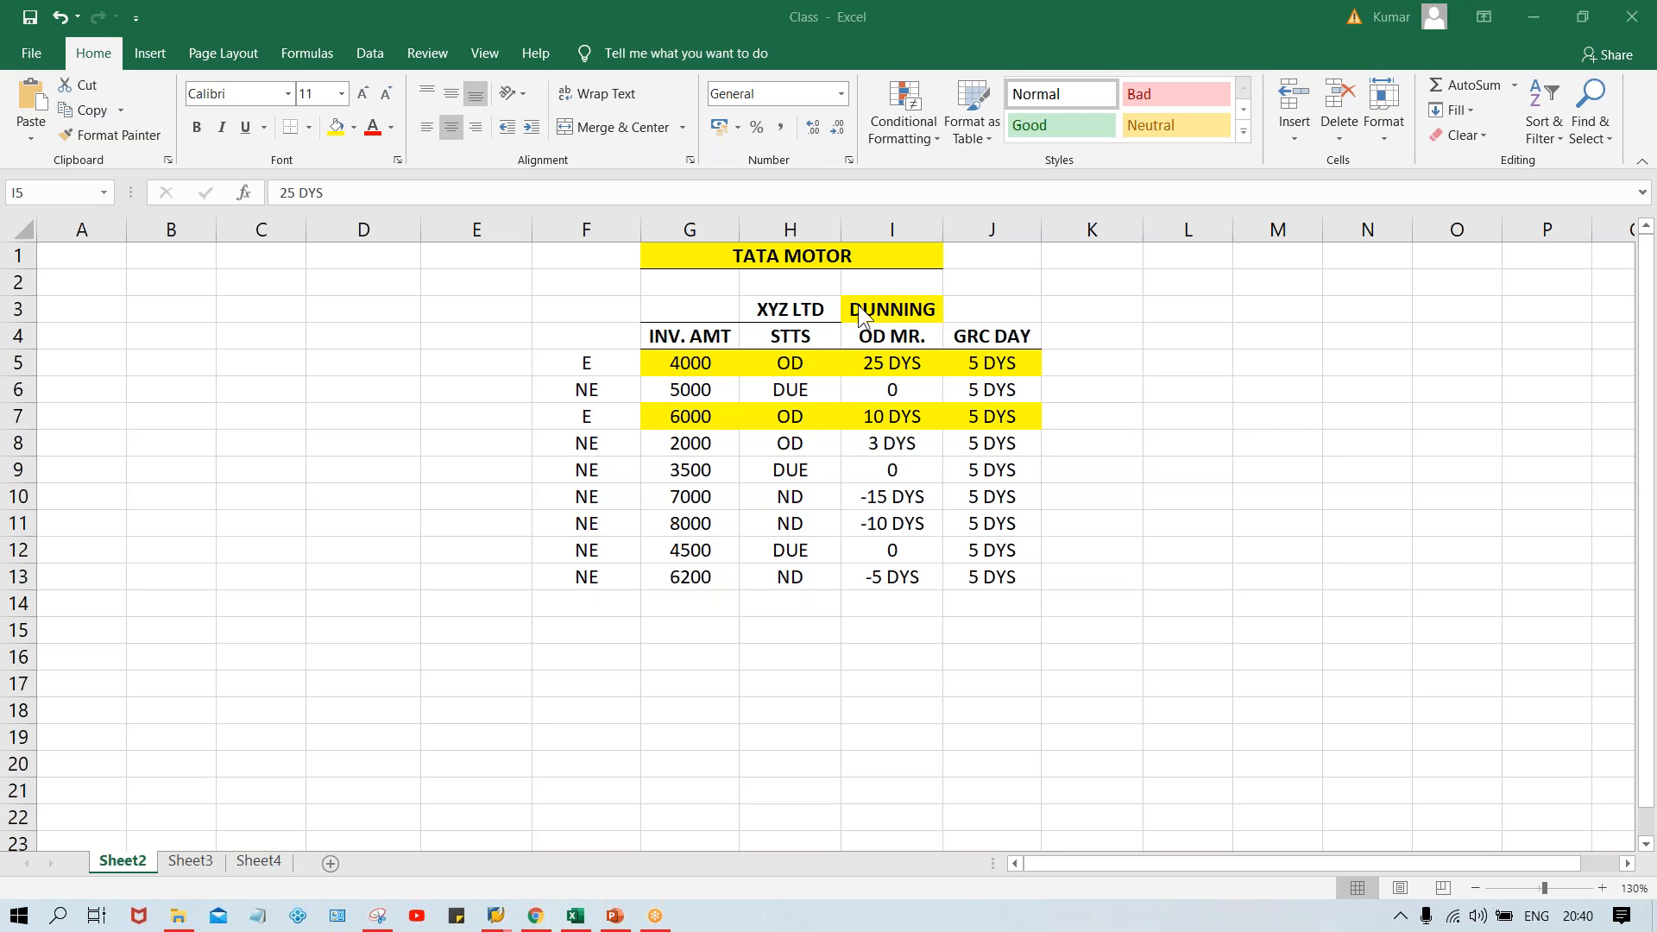
left_click(902, 366)
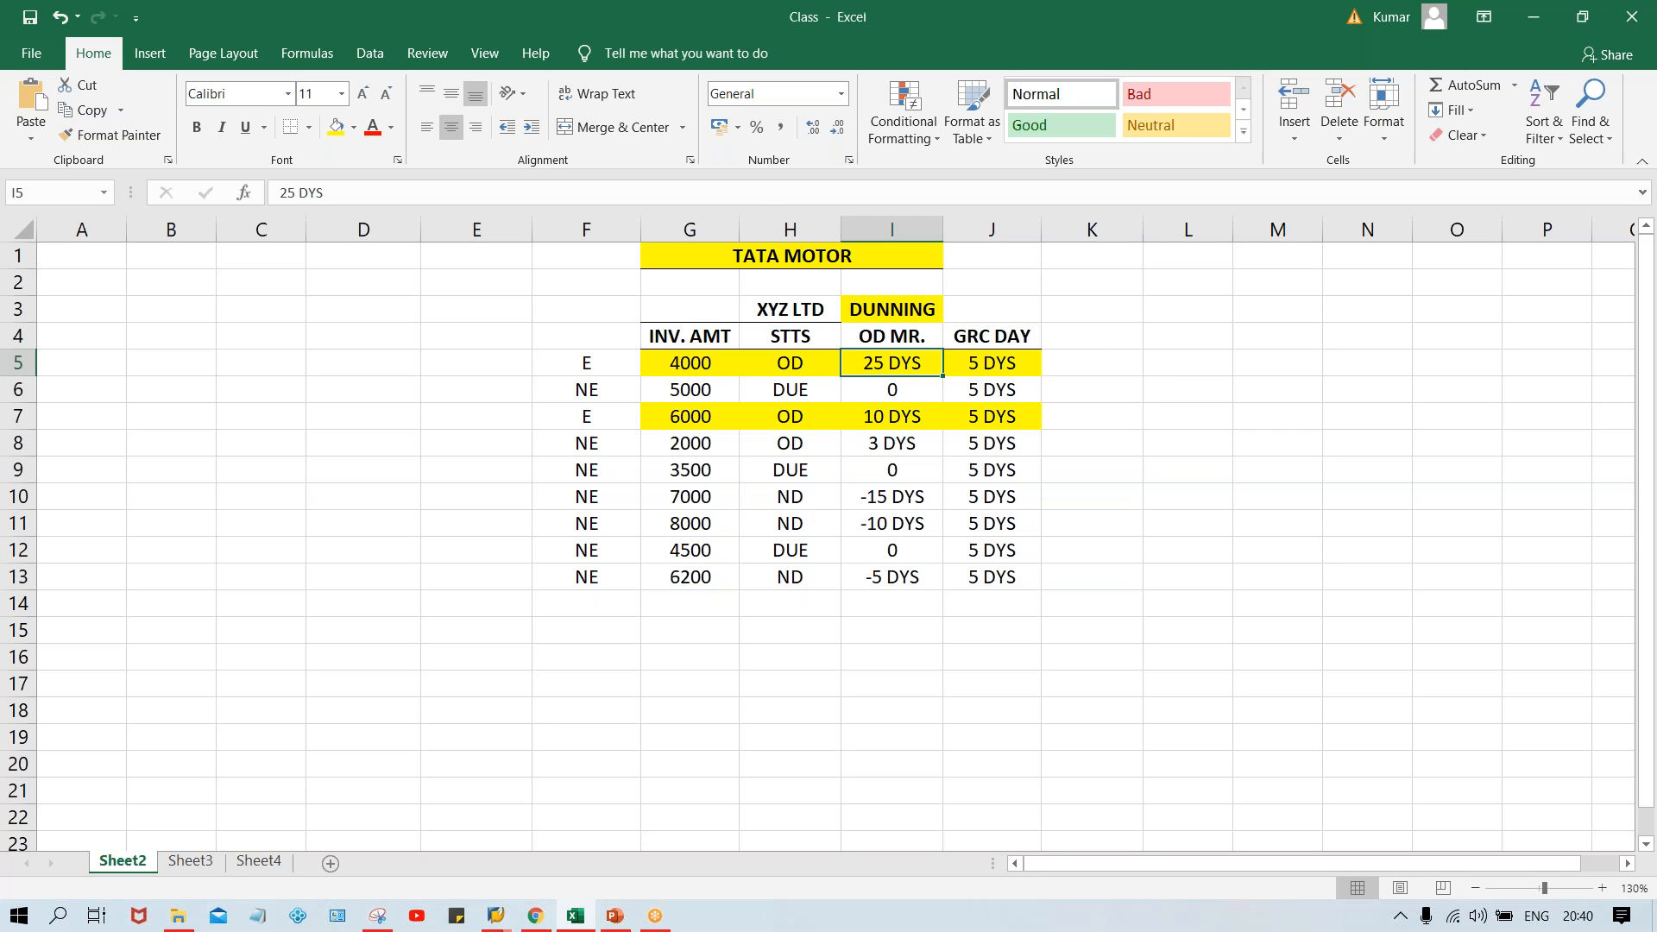
left_click(1107, 369)
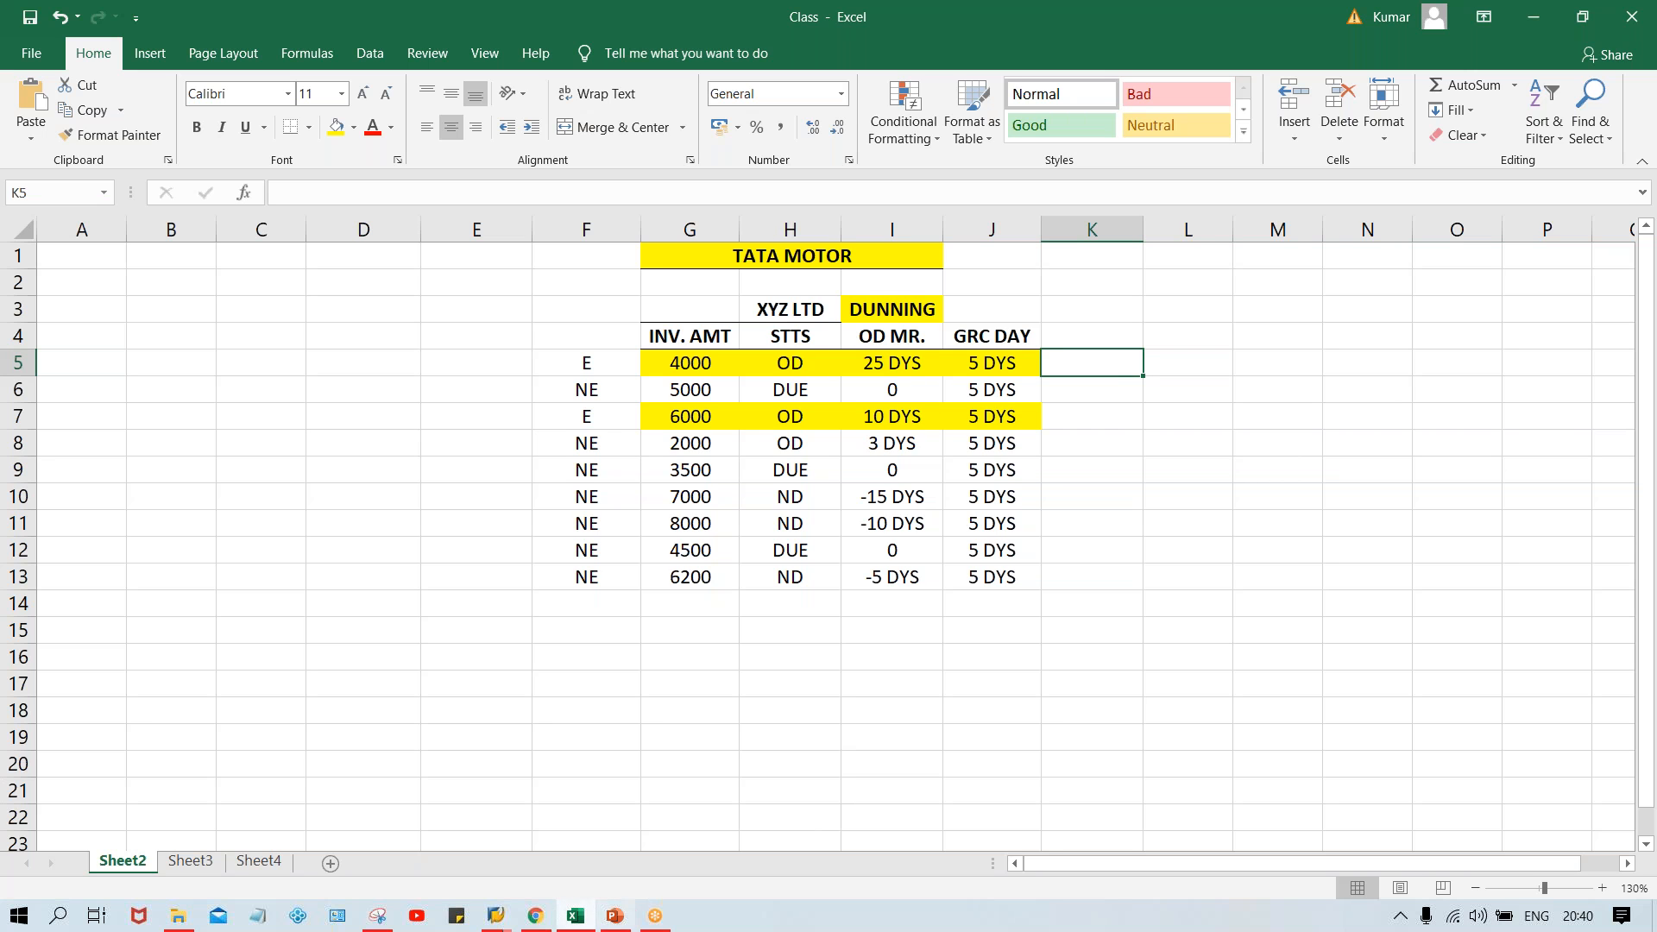
mouse_move(497, 917)
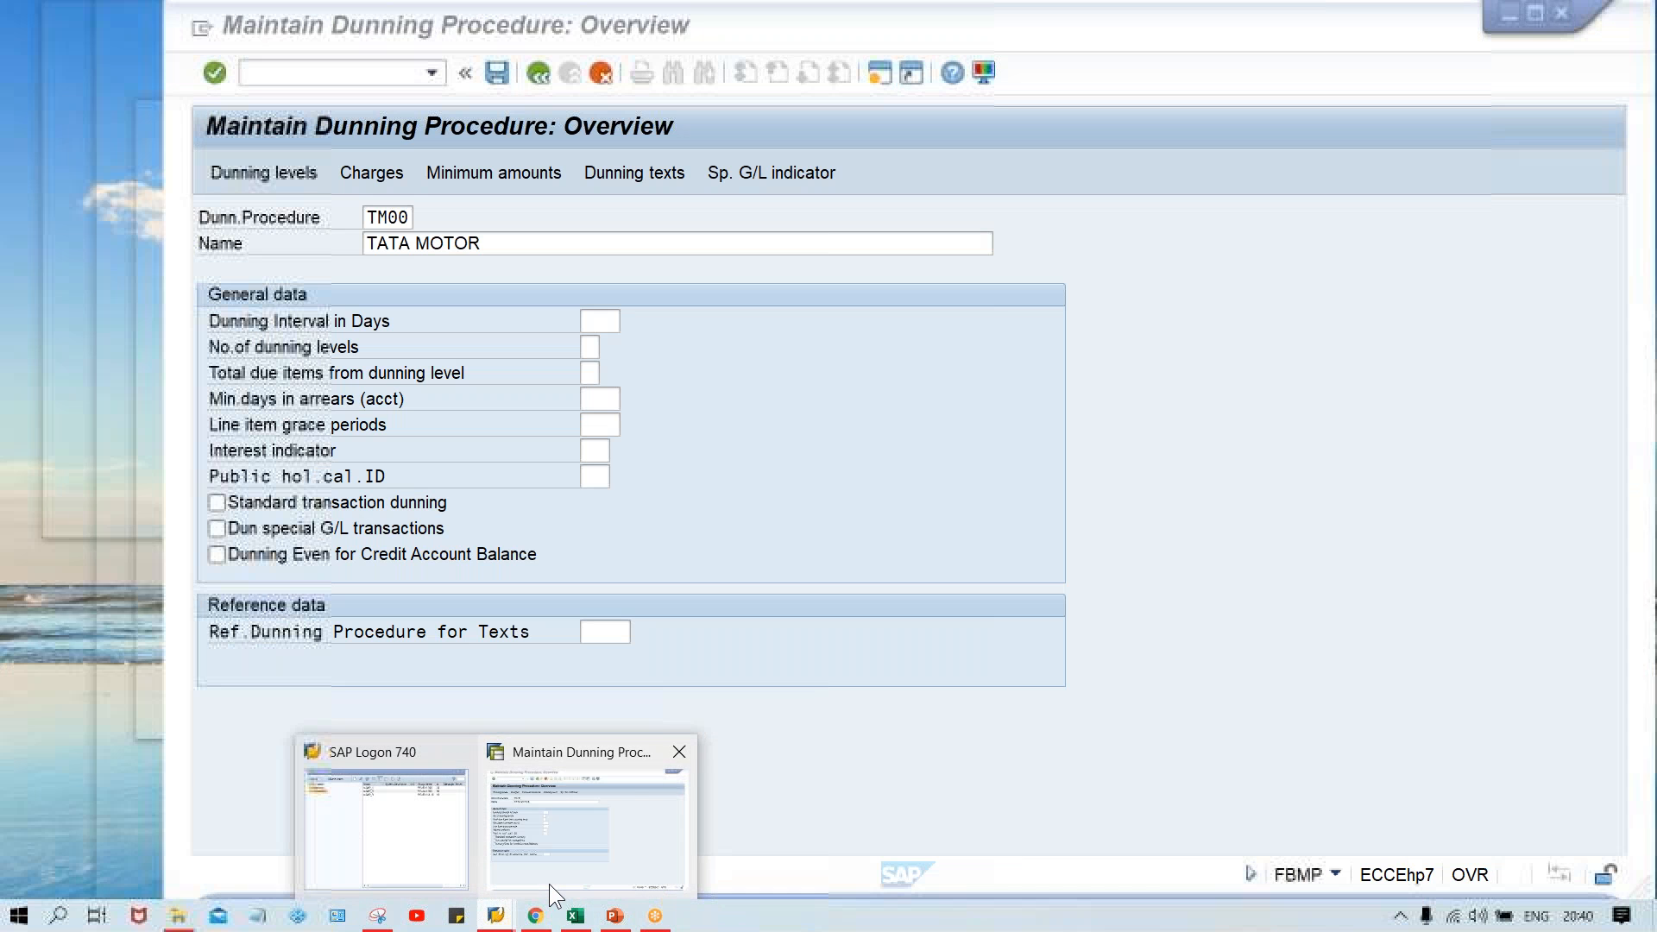
left_click(549, 884)
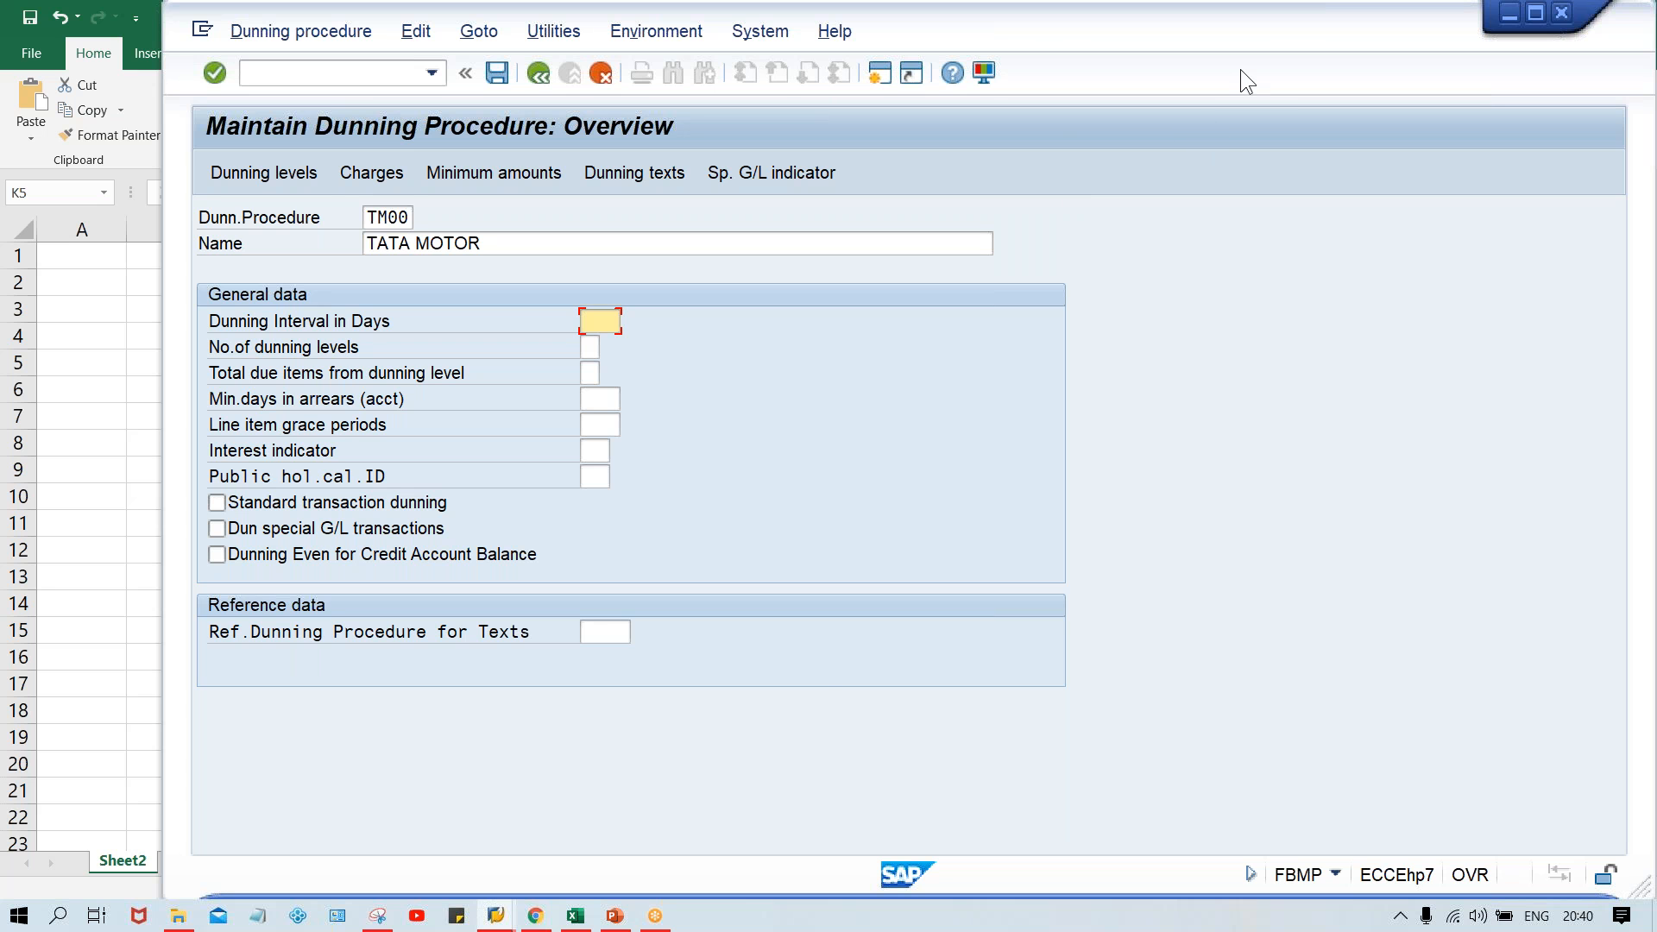
left_click(1565, 34)
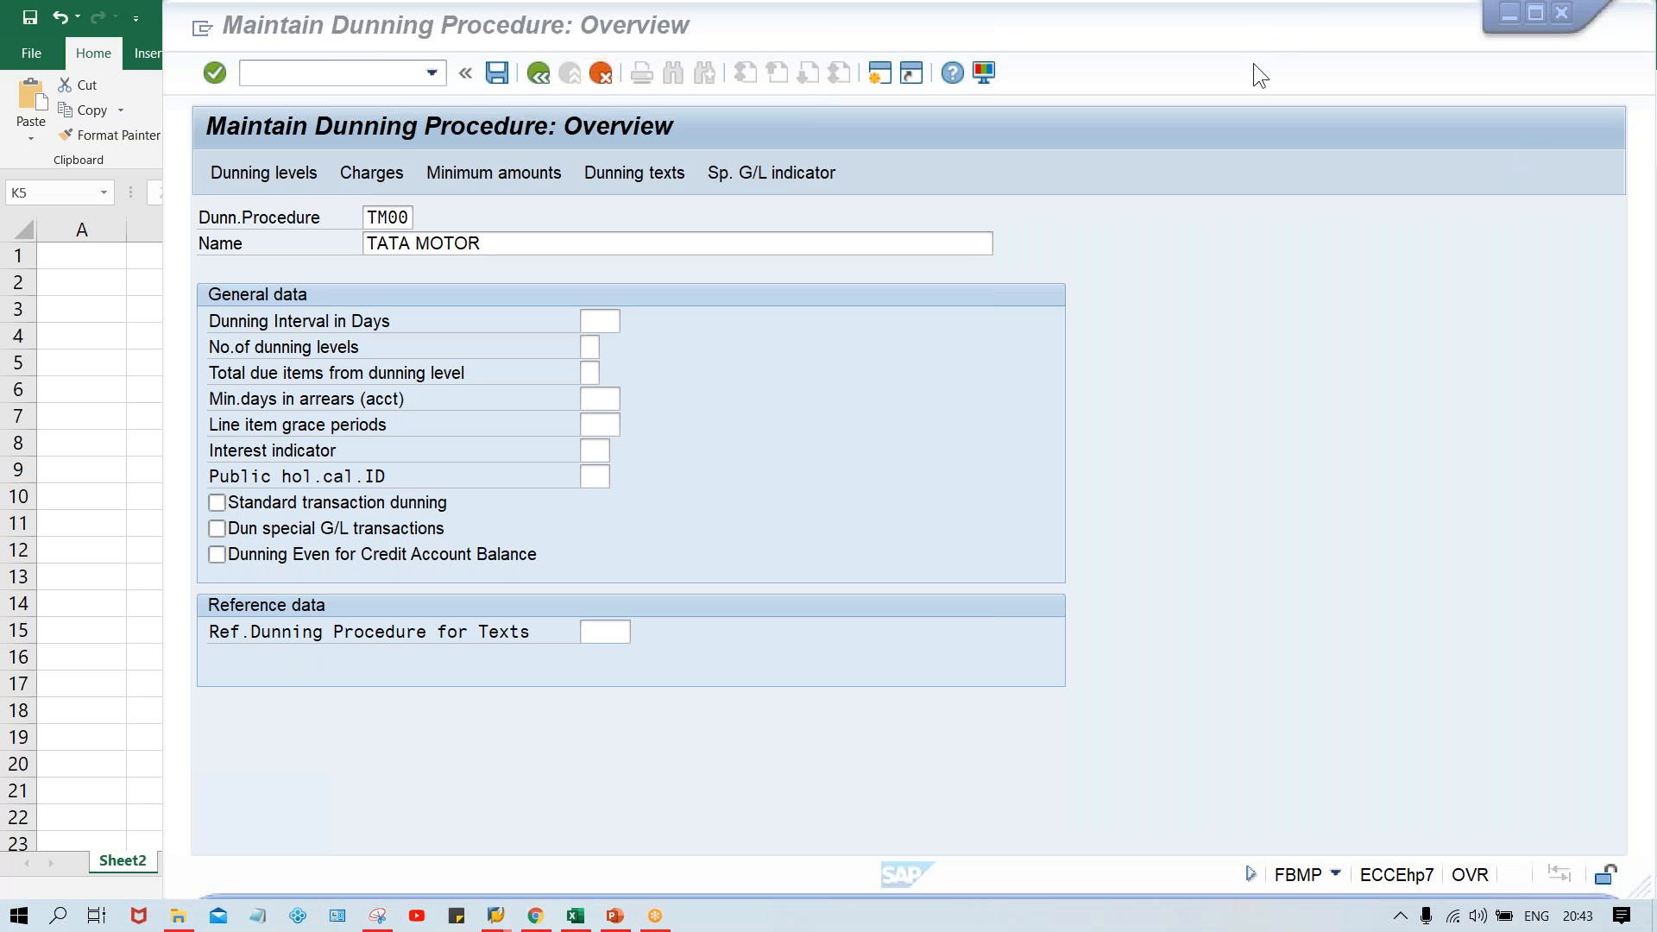
left_click(1173, 287)
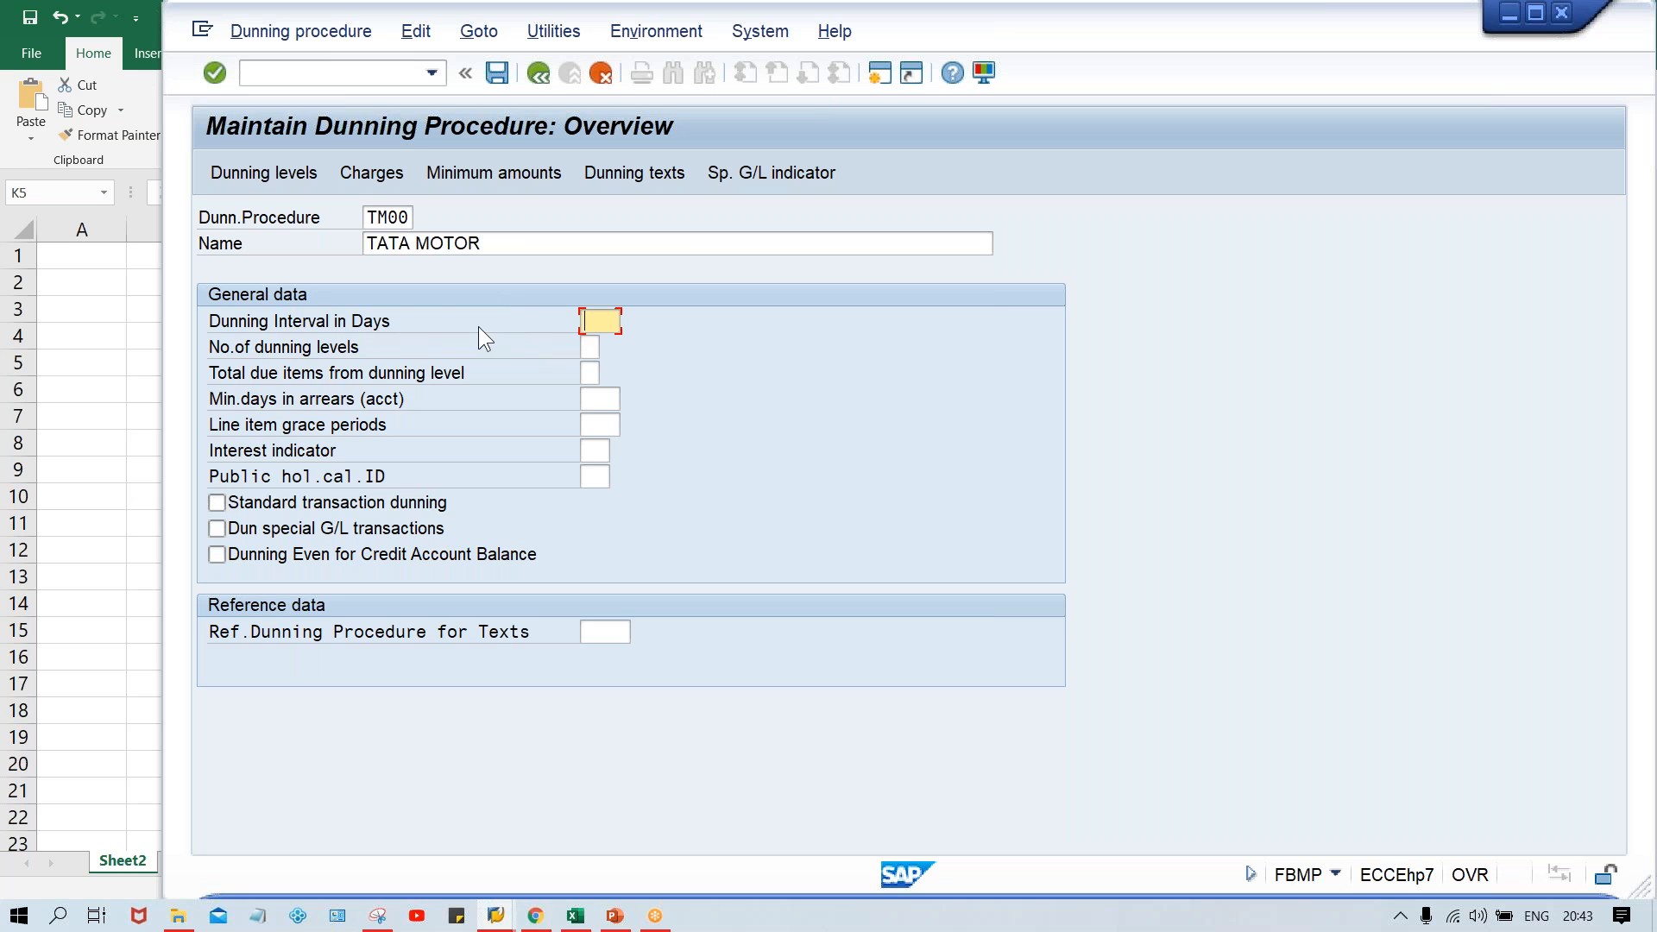
left_click(586, 346)
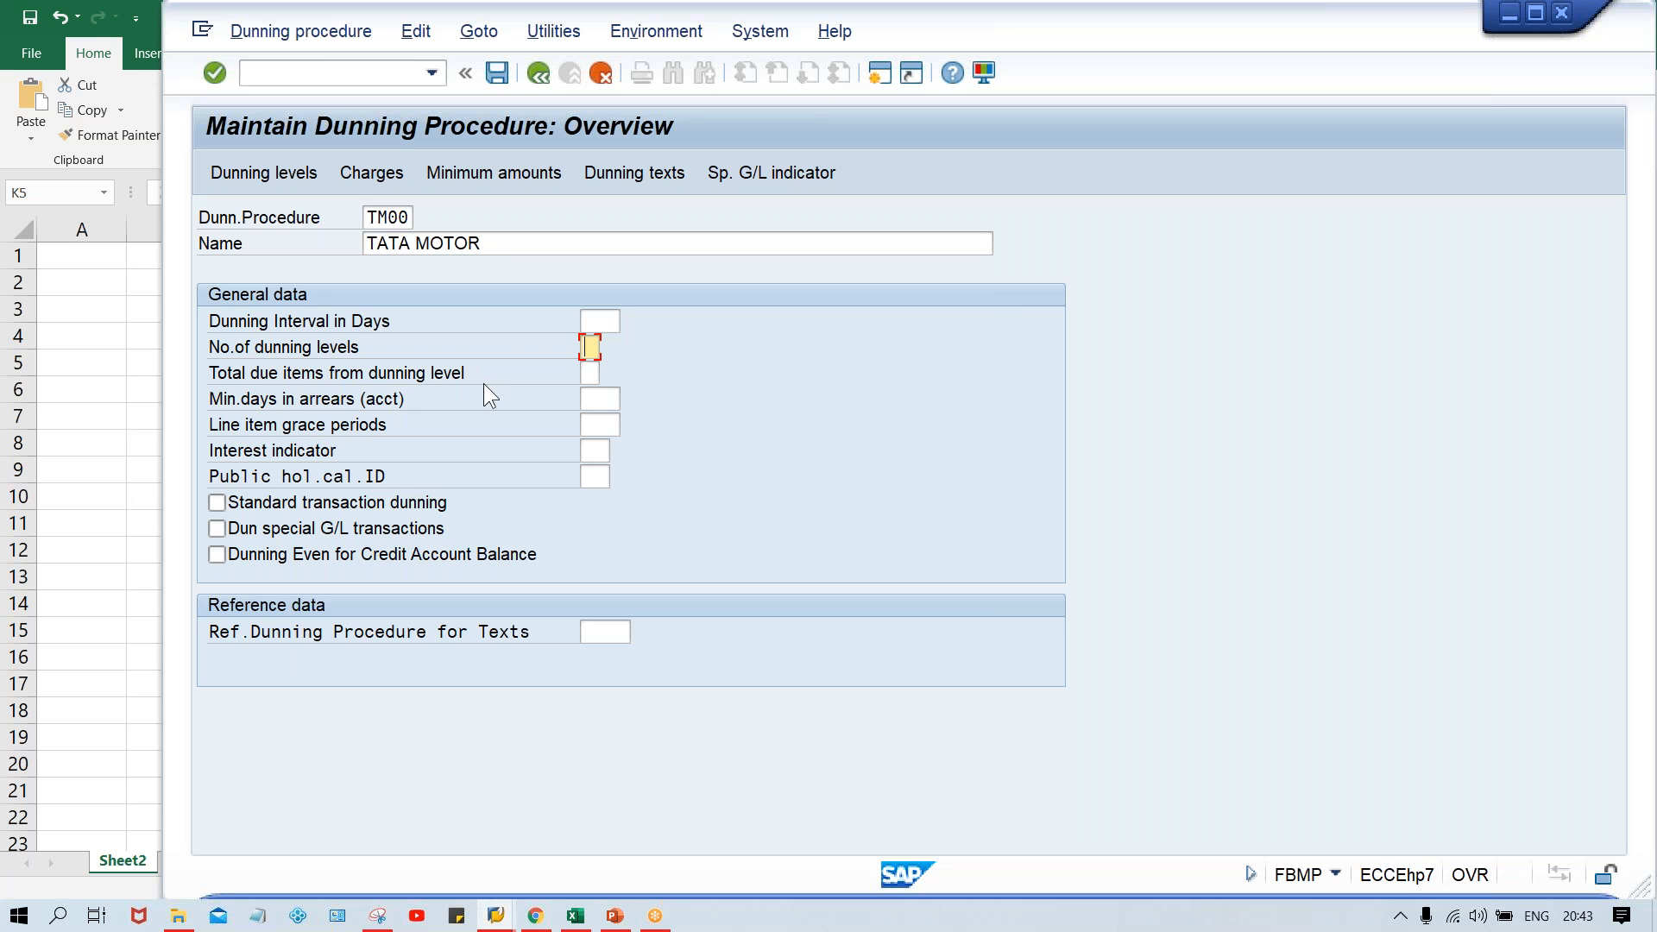
left_click(600, 321)
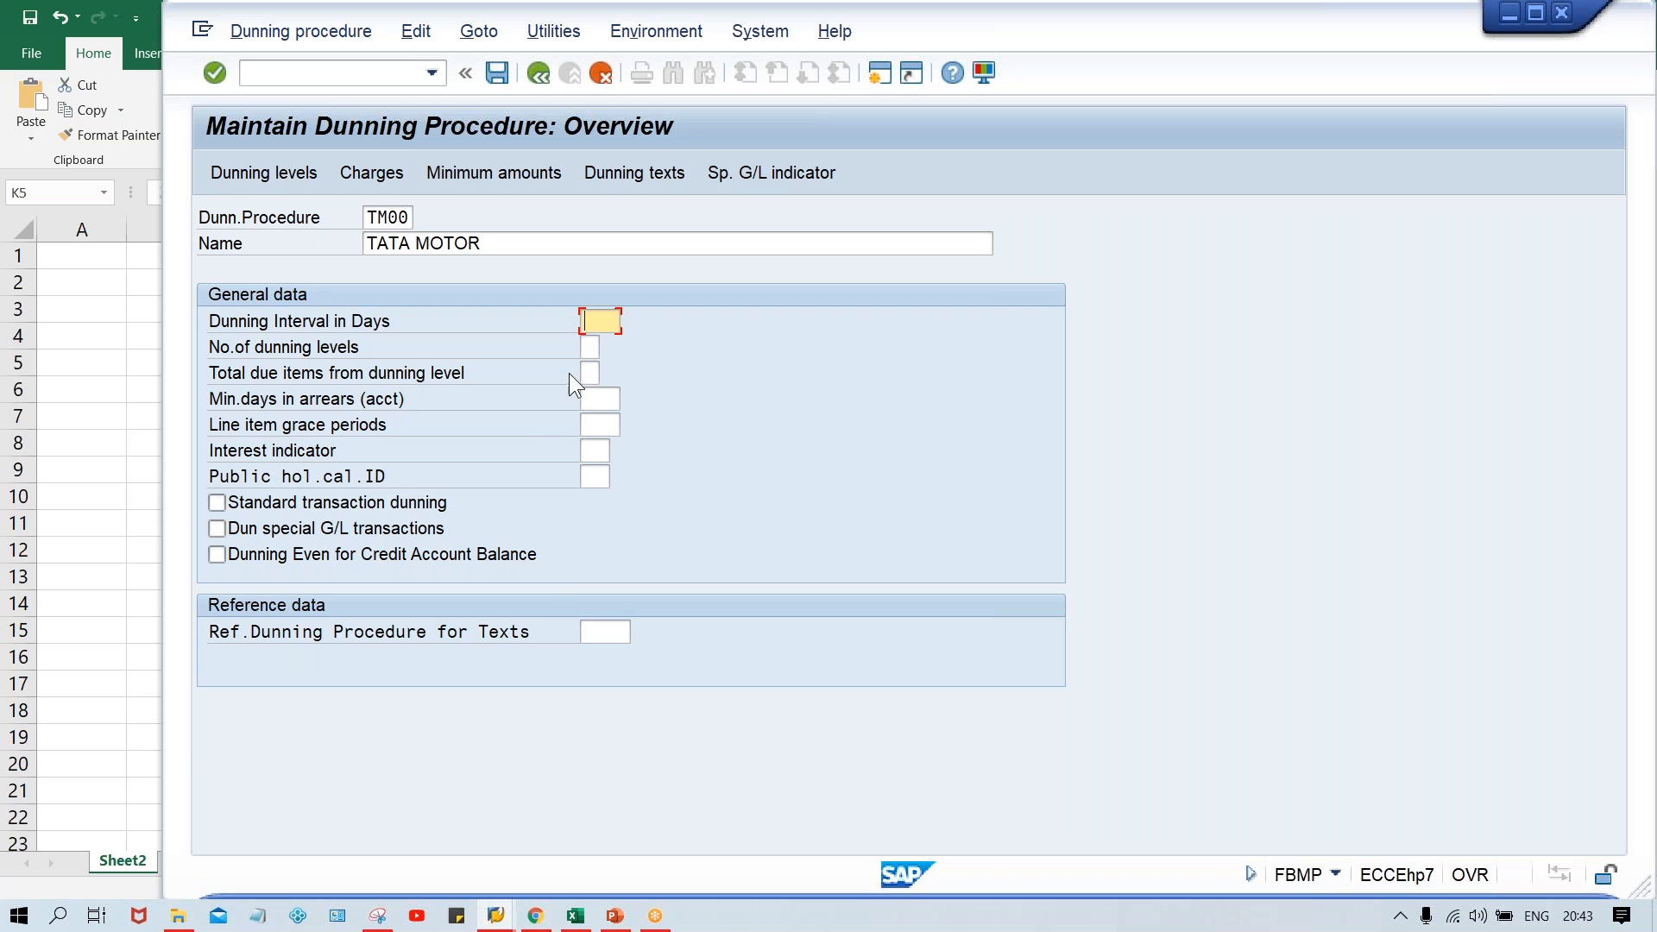
left_click(595, 344)
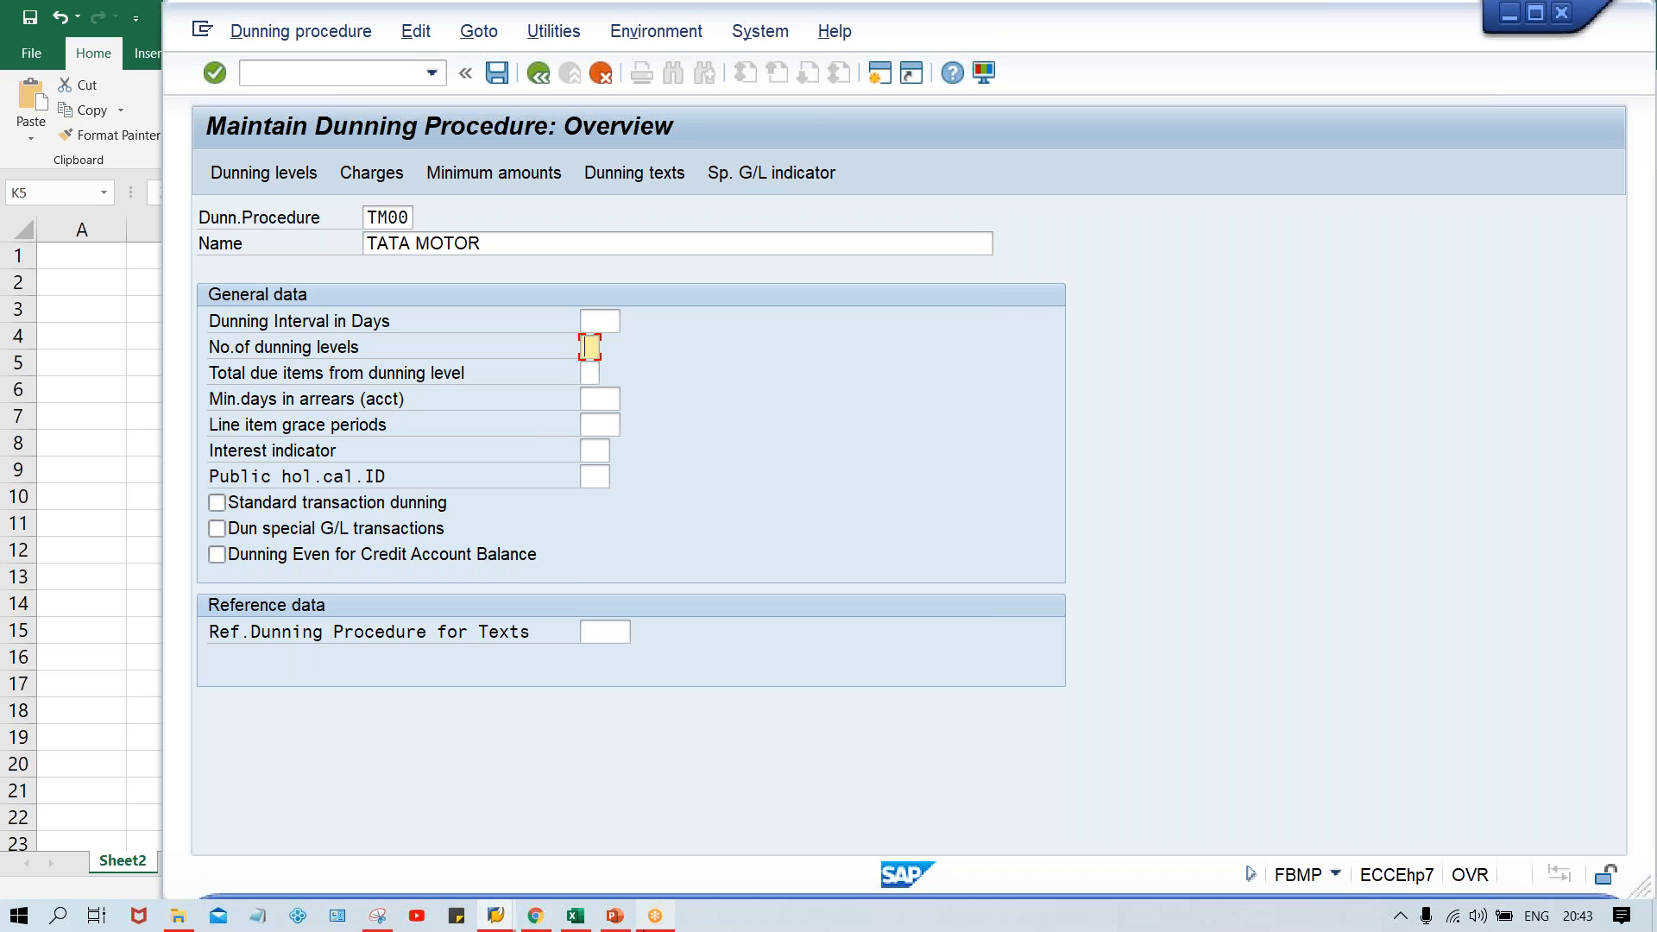
- Switch to the Class workbook in Excel
mouse_move(586, 917)
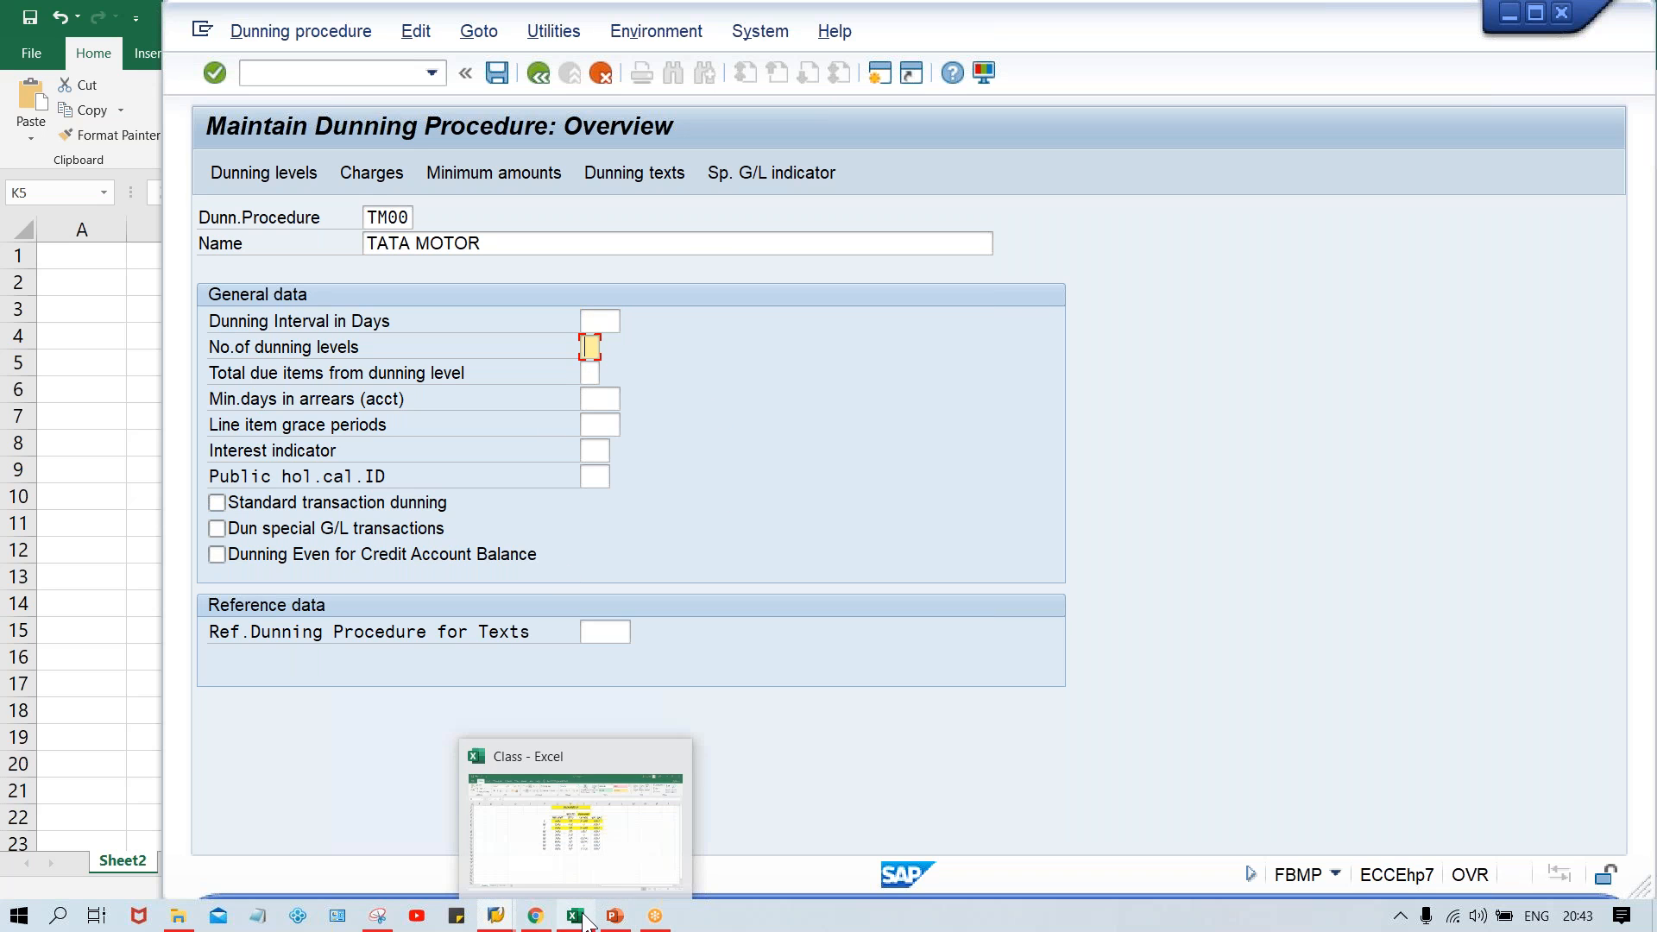
left_click(603, 842)
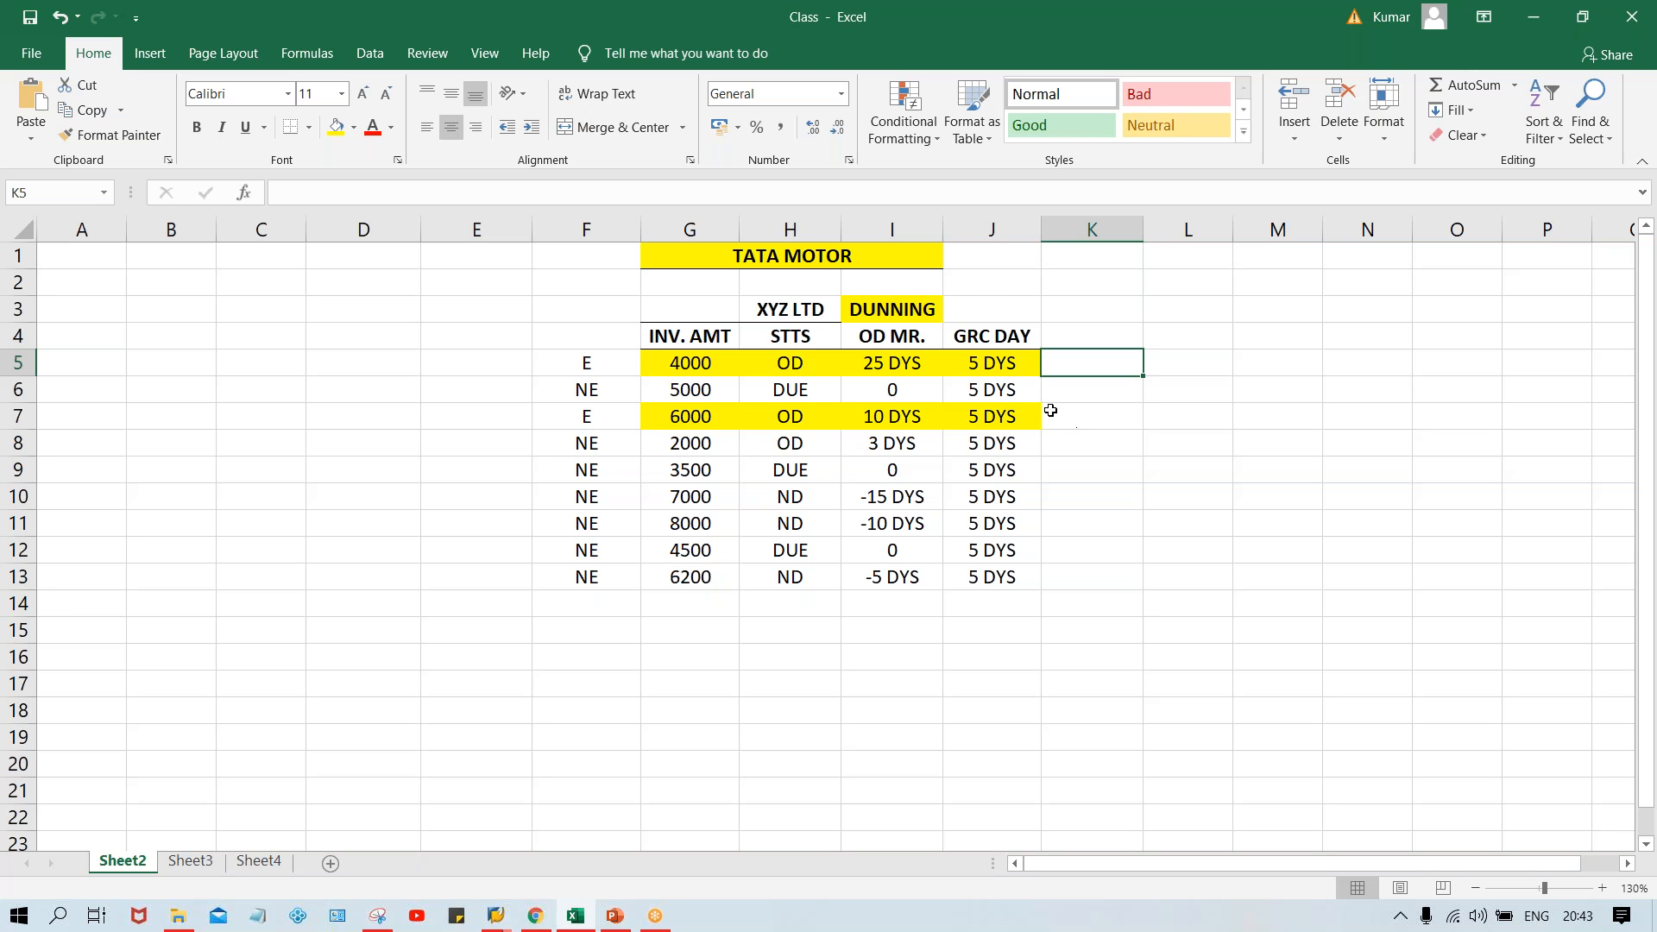
left_click(991, 302)
type("3")
key("Return")
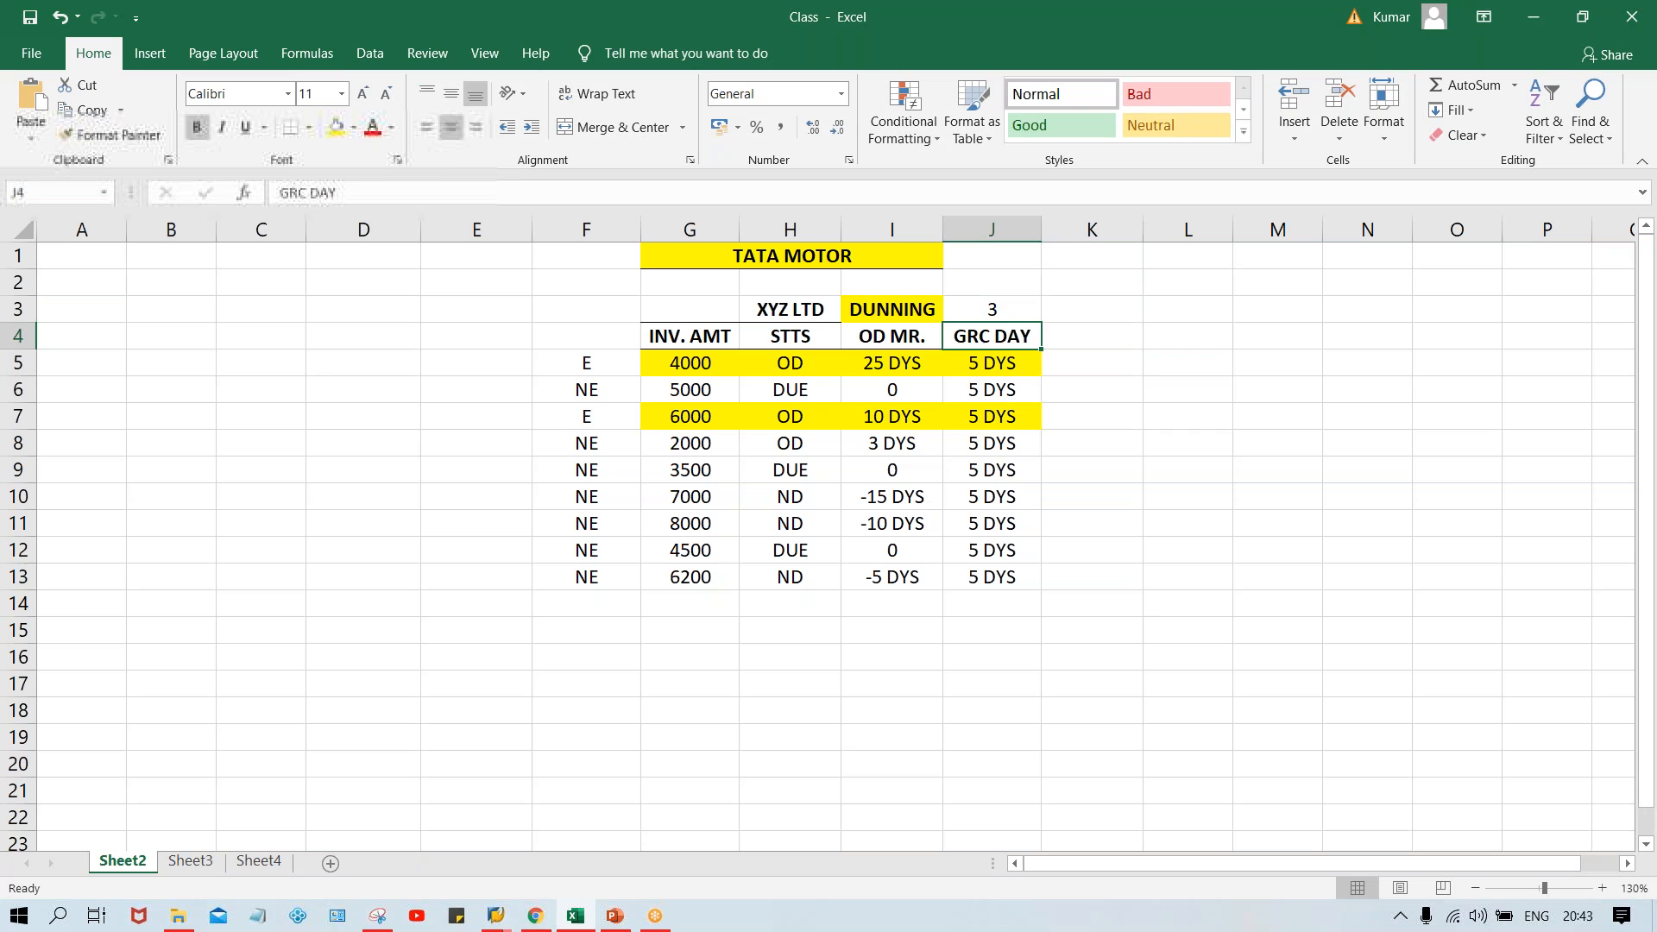
left_click(1009, 310)
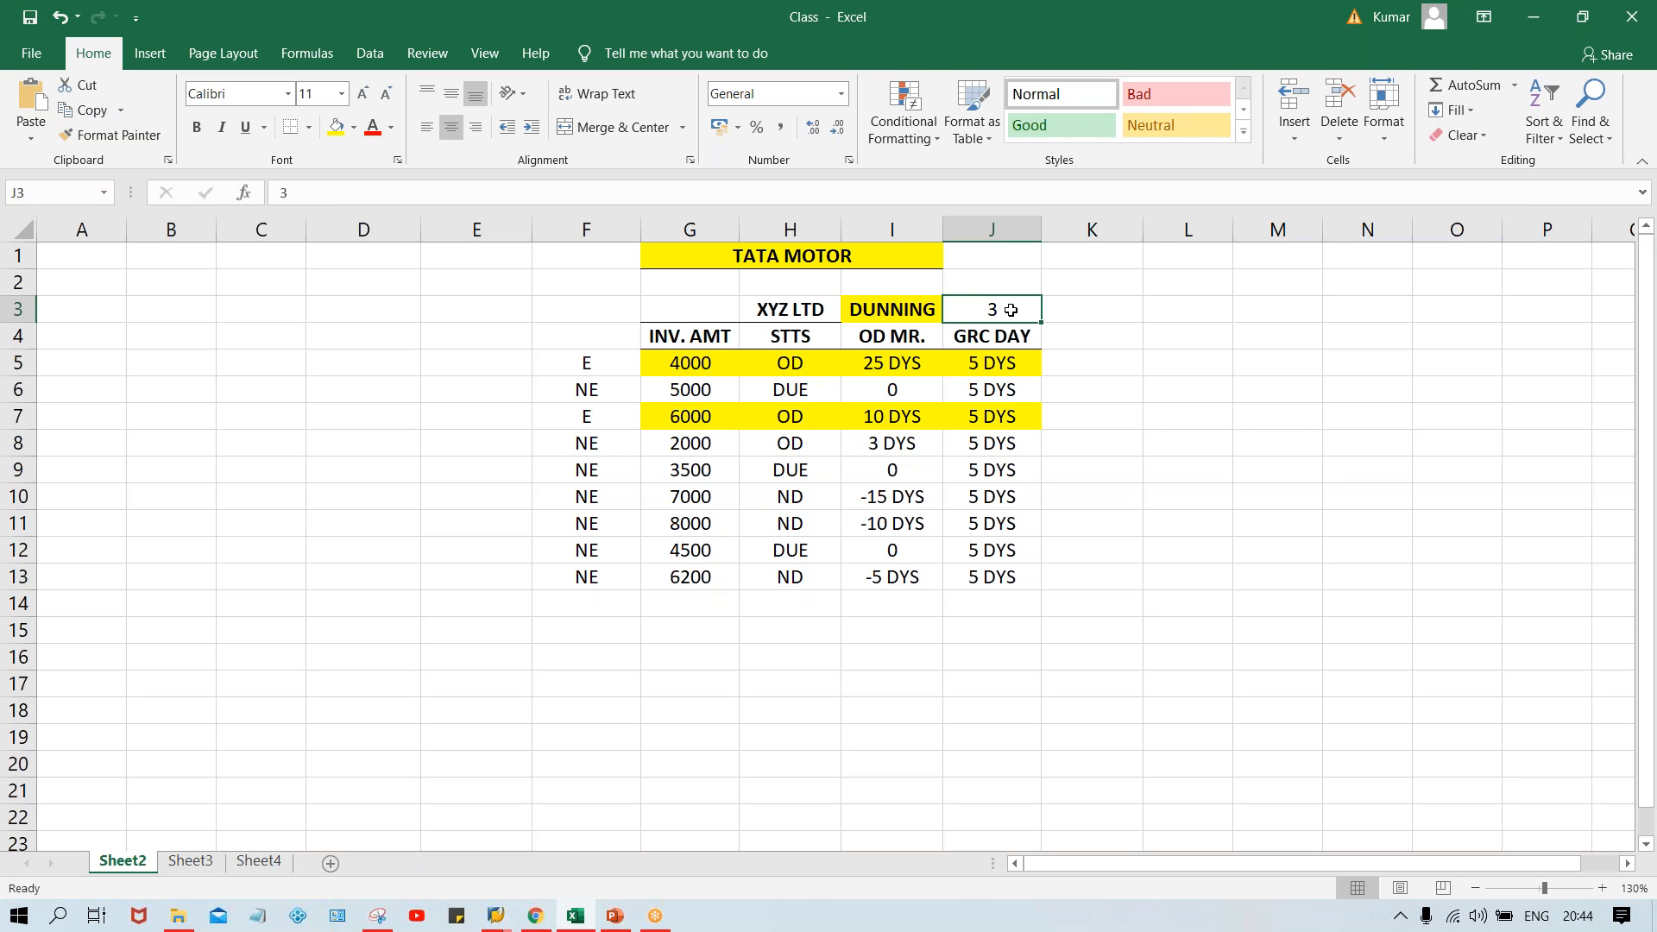
key("Delete")
- Add the label DUN. LVL in cell F16 with the value 3 beside it in G16
left_click(580, 657)
type("D")
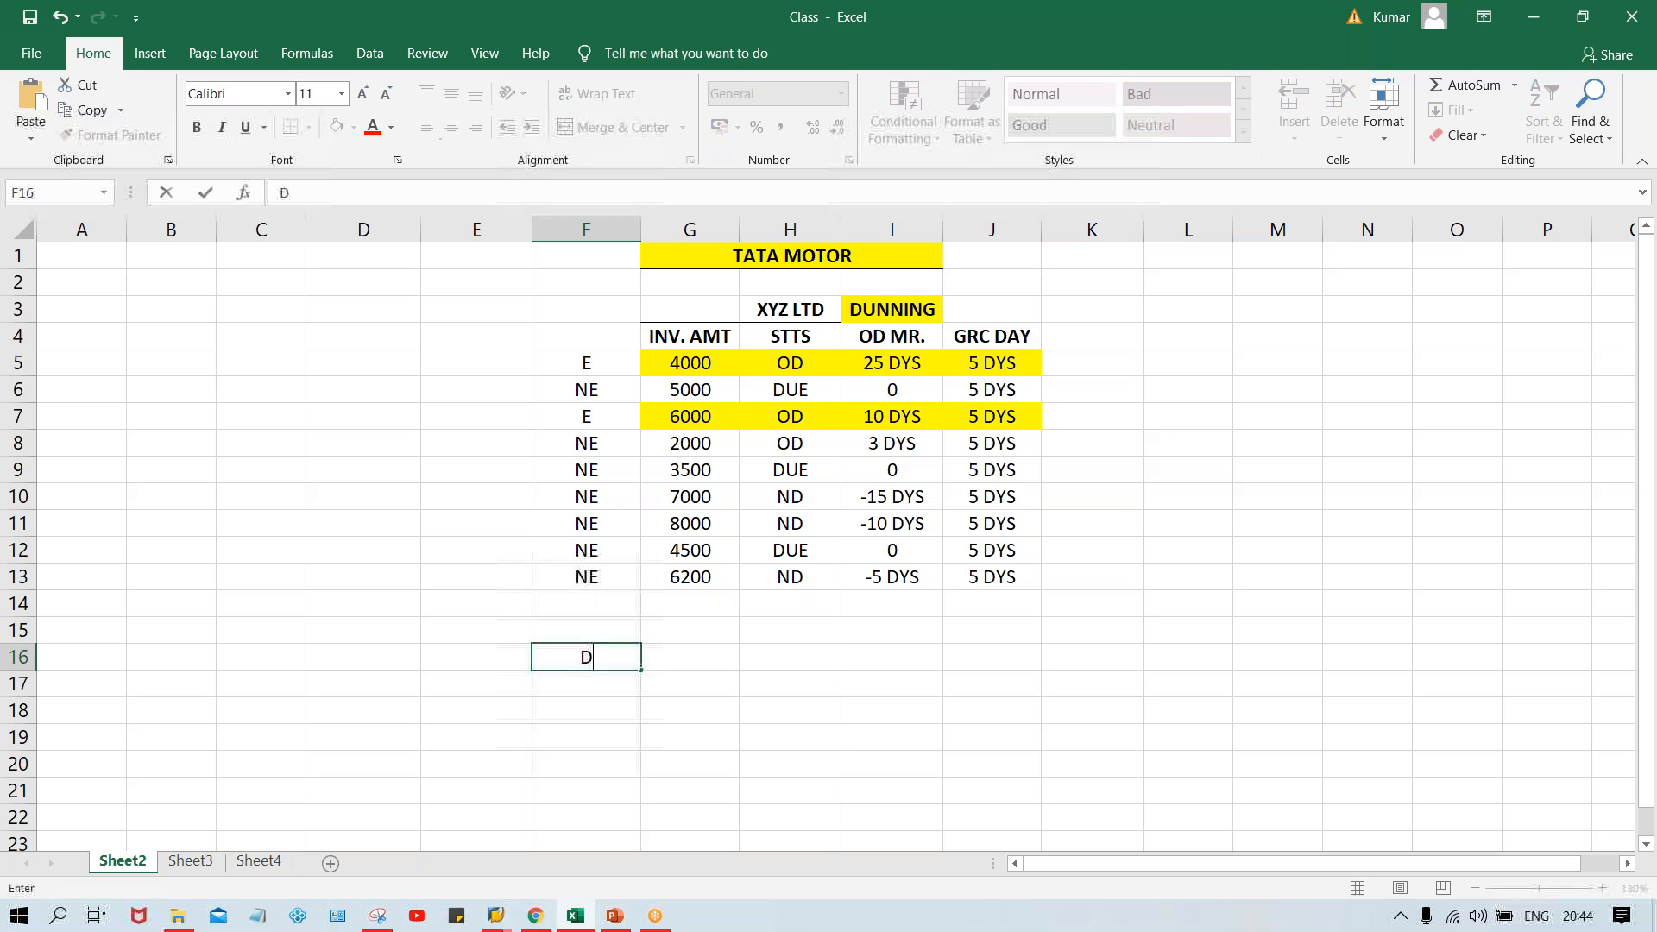
type("UN. LVL")
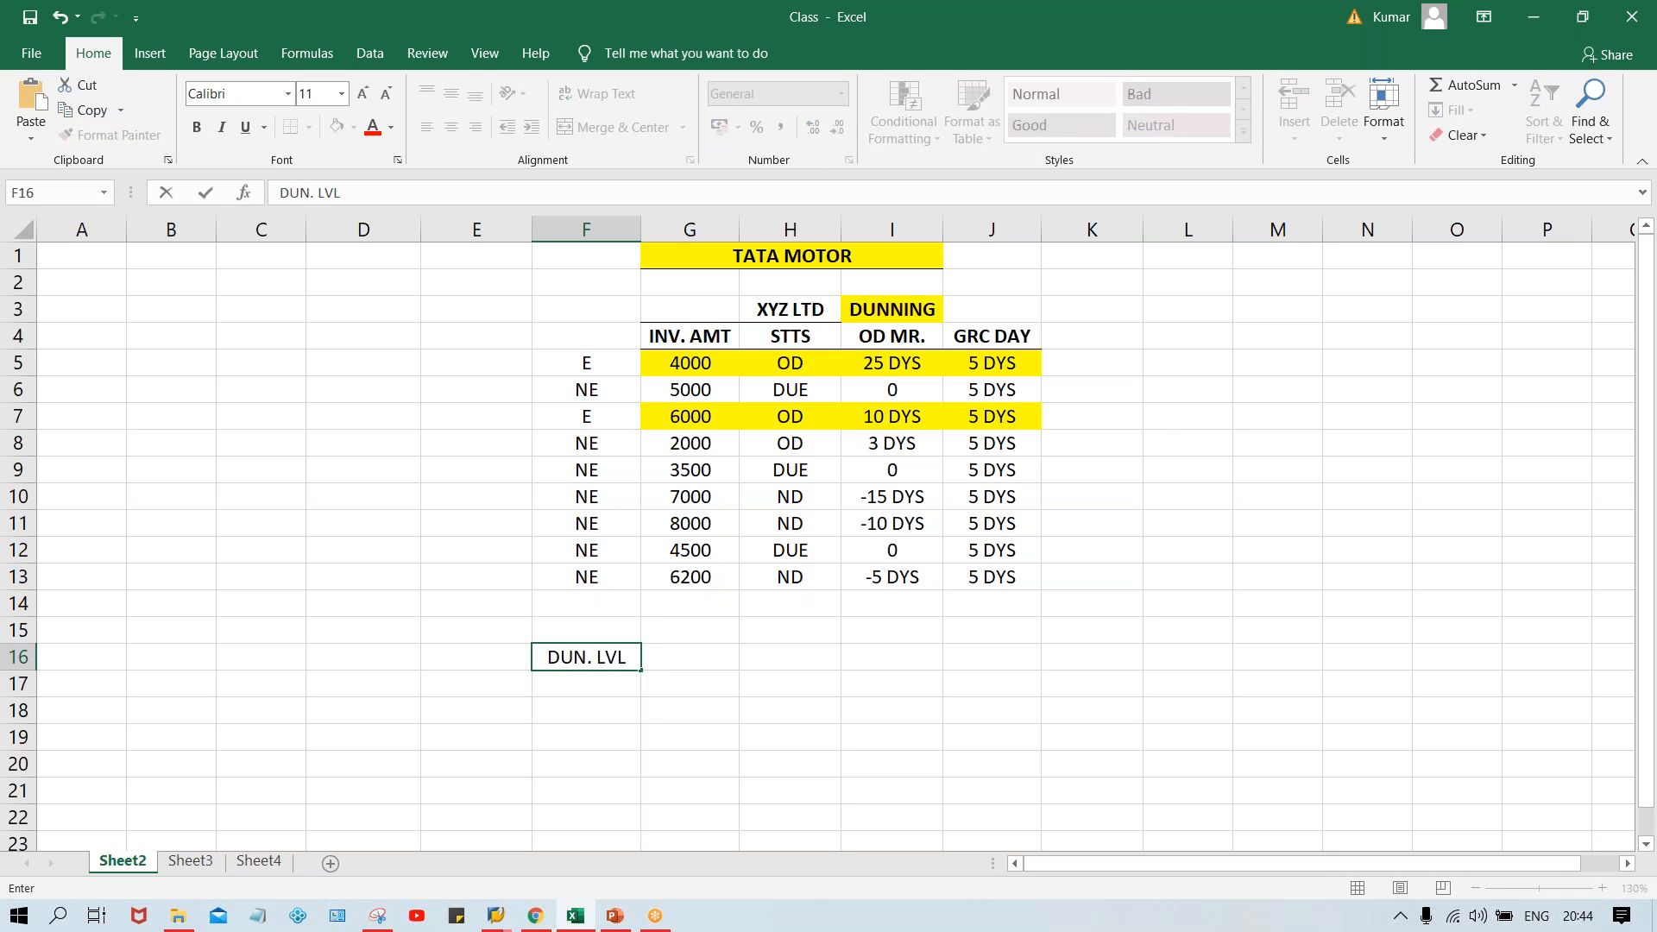
key("Tab")
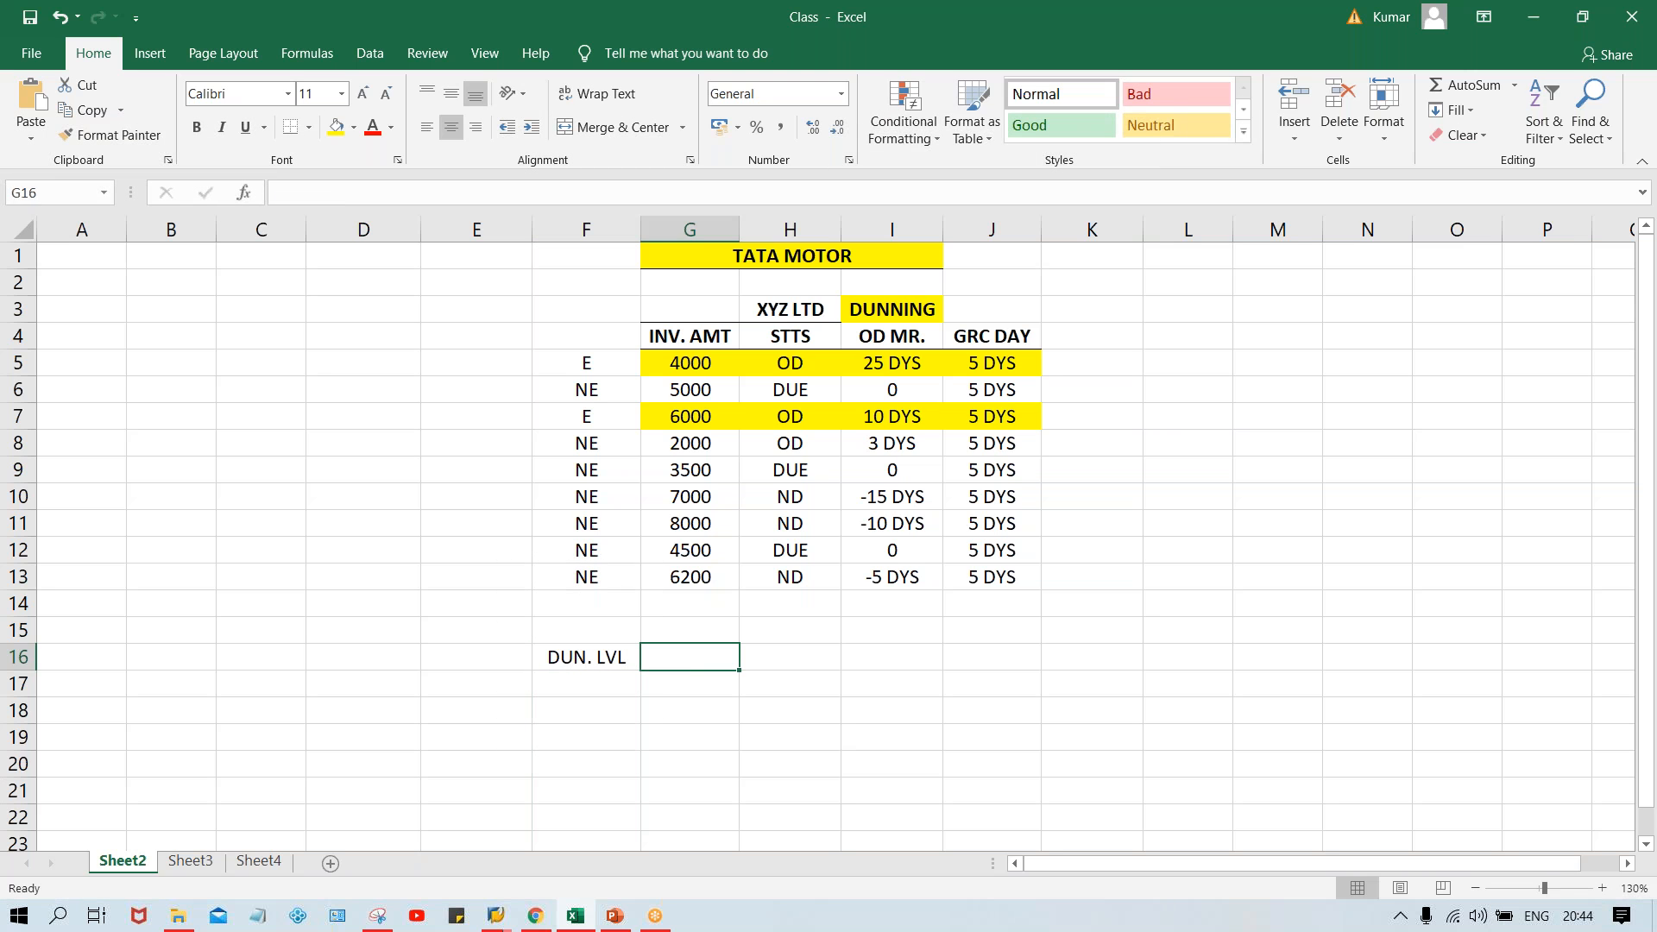
type("3")
key("Return")
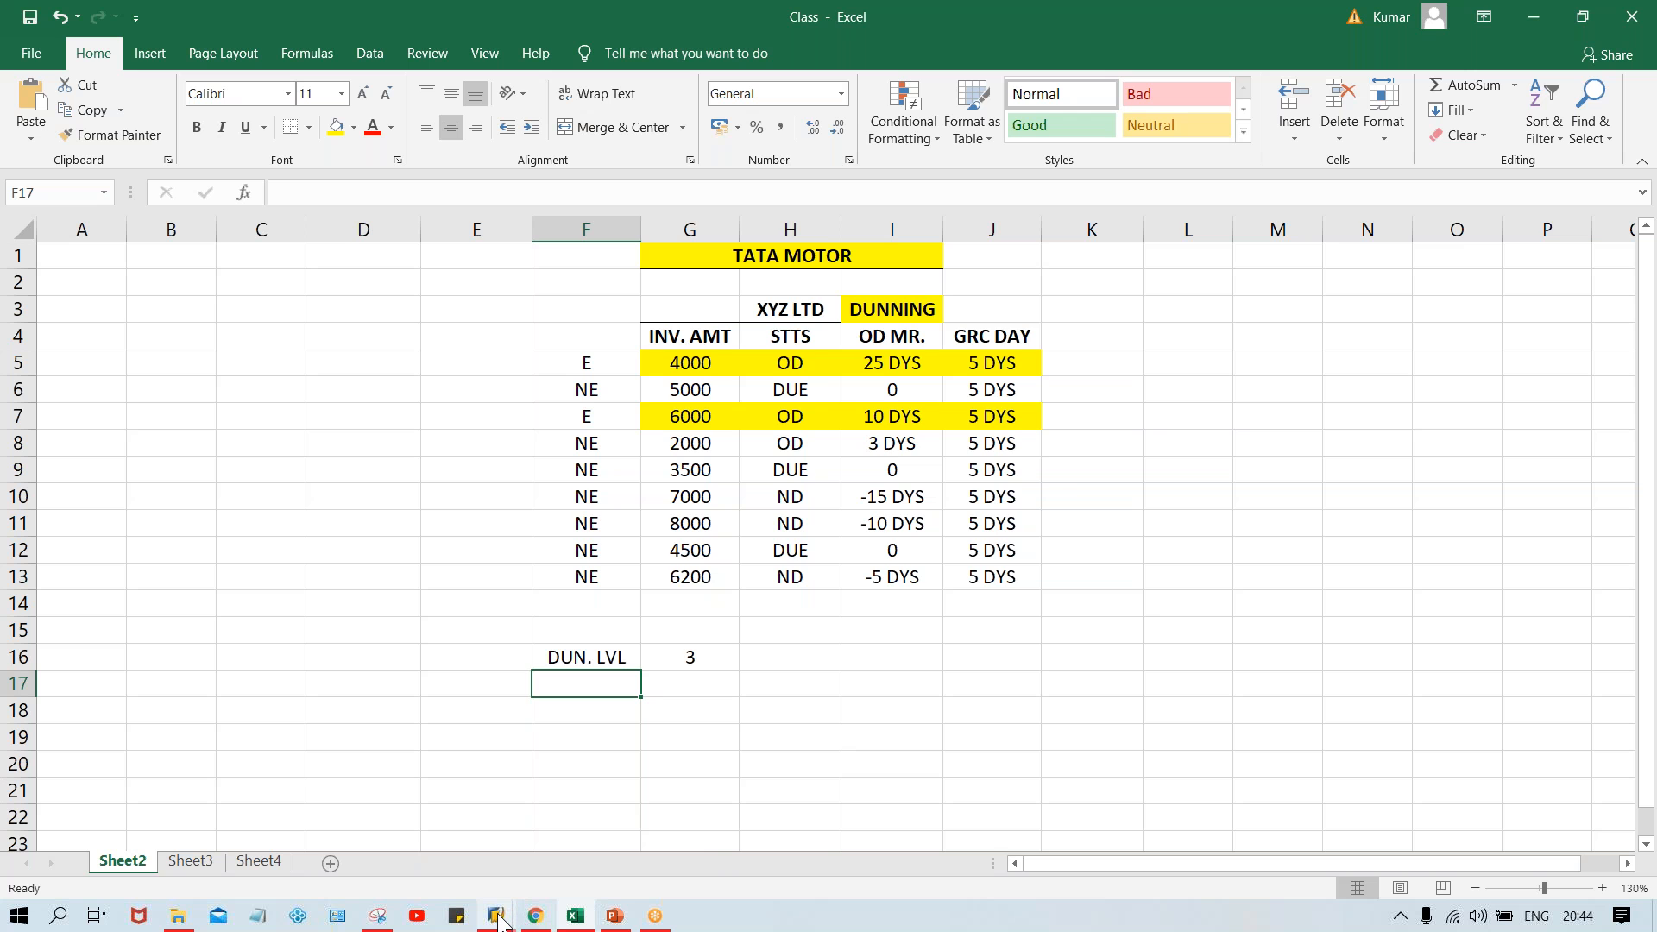
- Switch to SAP and set the number of dunning levels of procedure TM00 to 3
mouse_move(499, 920)
left_click(574, 851)
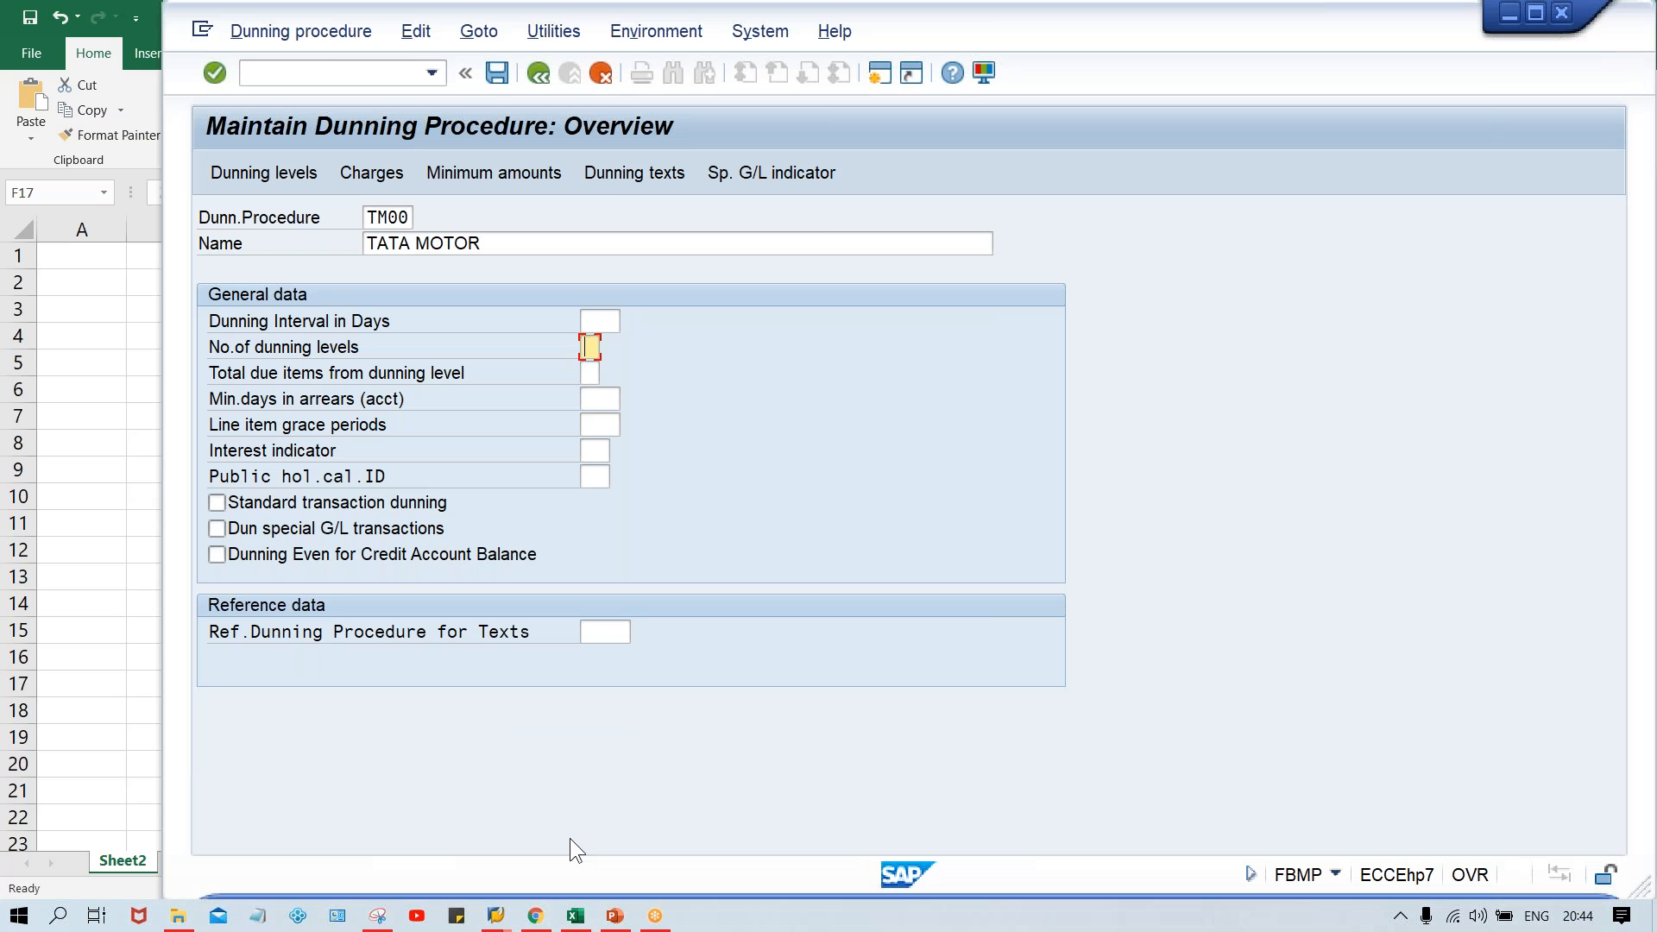
type("3")
key("BackSpace")
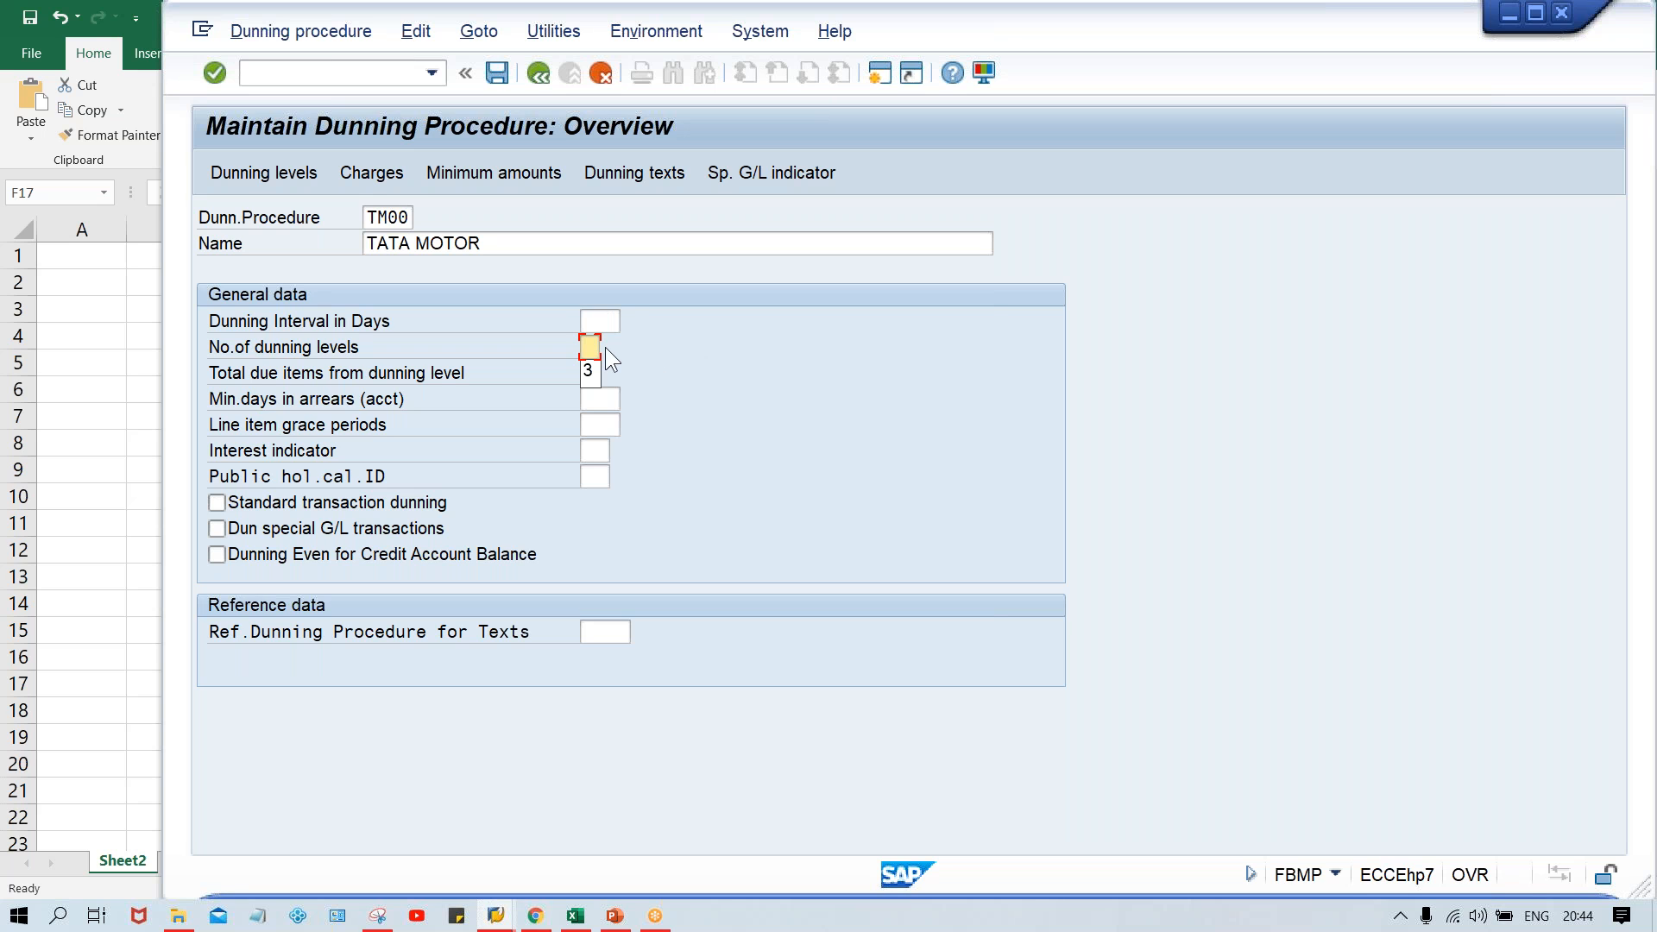
left_click(592, 345)
key("BackSpace")
type("9")
key("BackSpace")
type("3")
- Set the dunning interval of procedure TM00 to 10 days
mouse_move(576, 915)
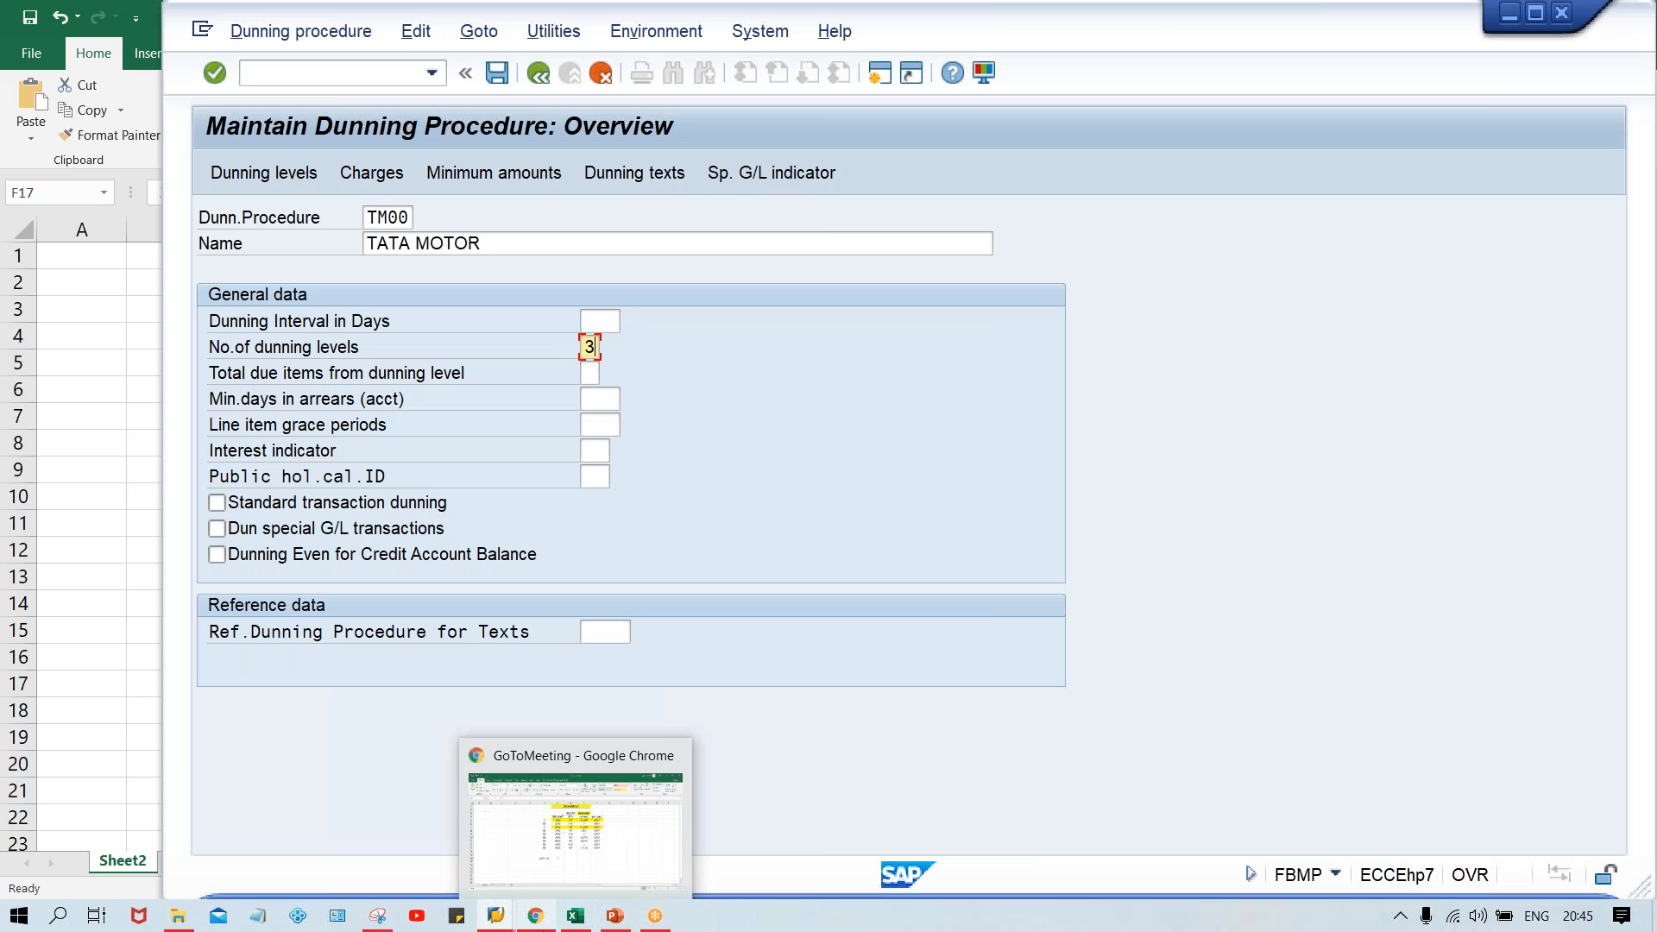
mouse_move(495, 914)
left_click(546, 844)
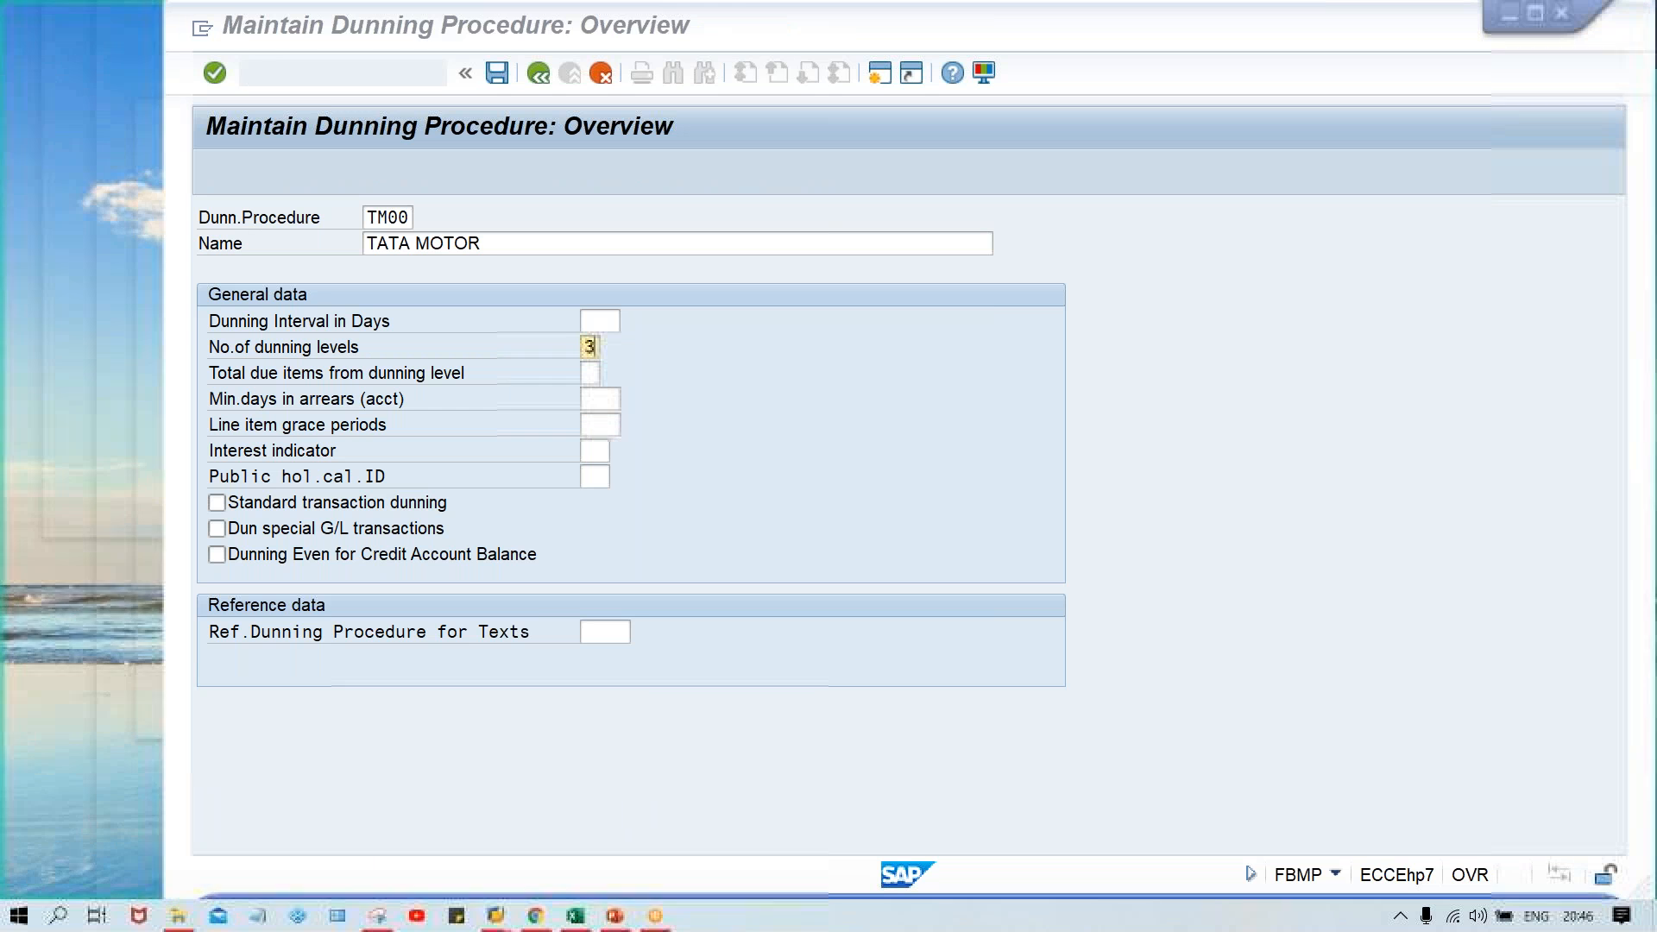
left_click(602, 323)
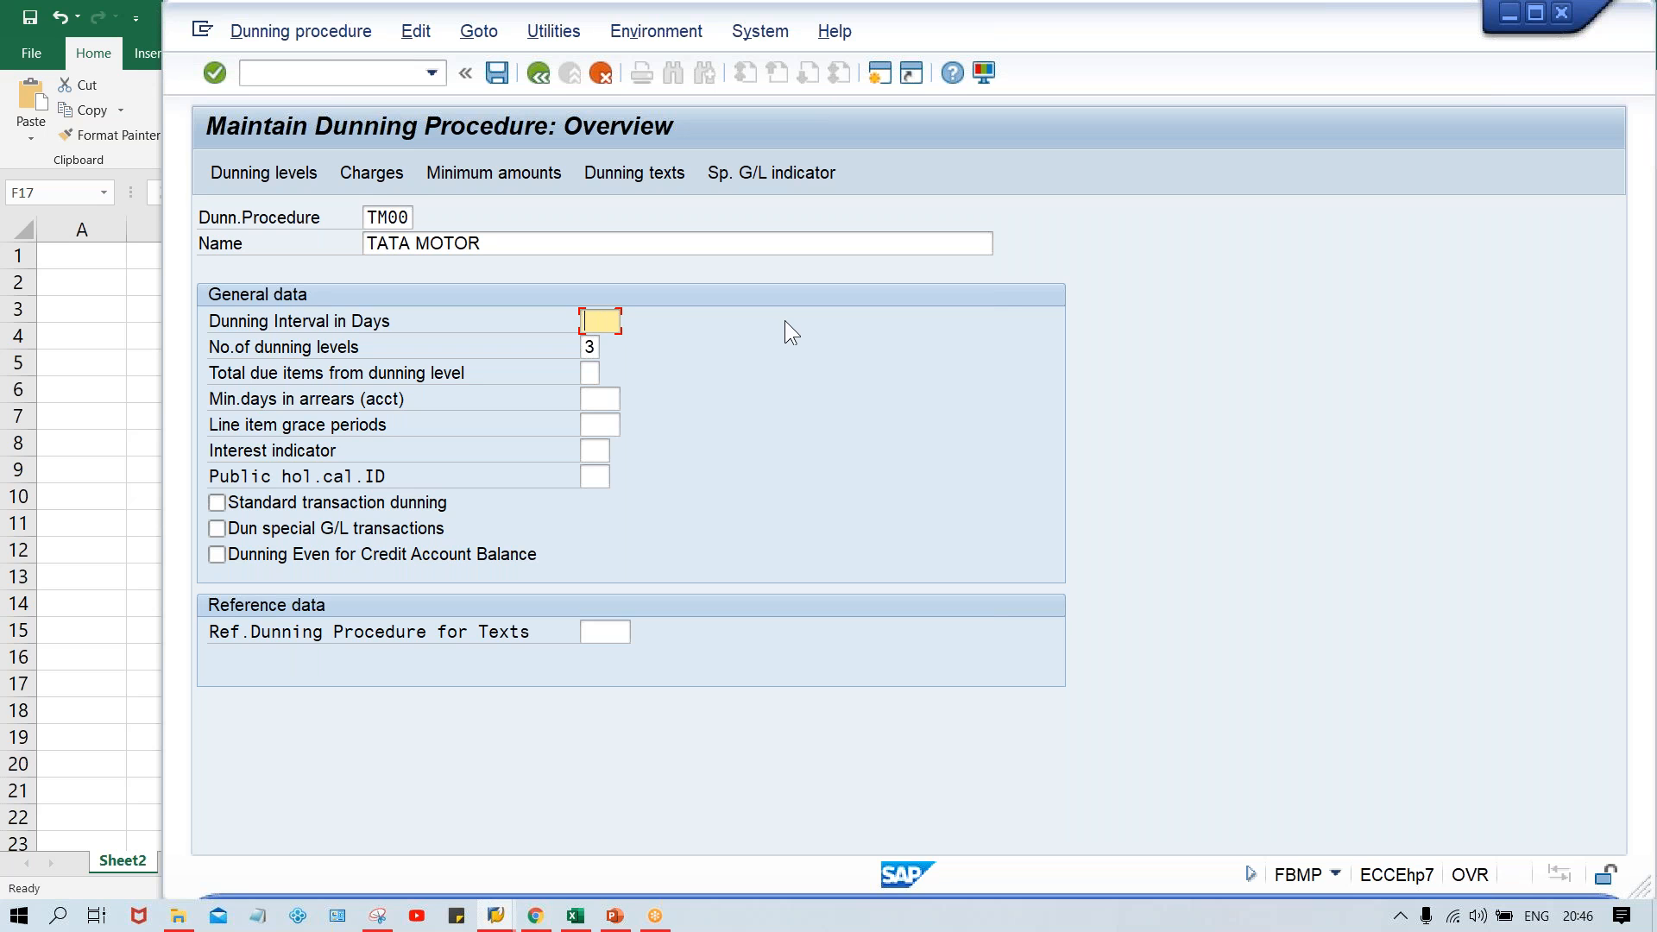
type("10")
- Set the line item grace periods of the dunning procedure to 5
left_click(598, 424)
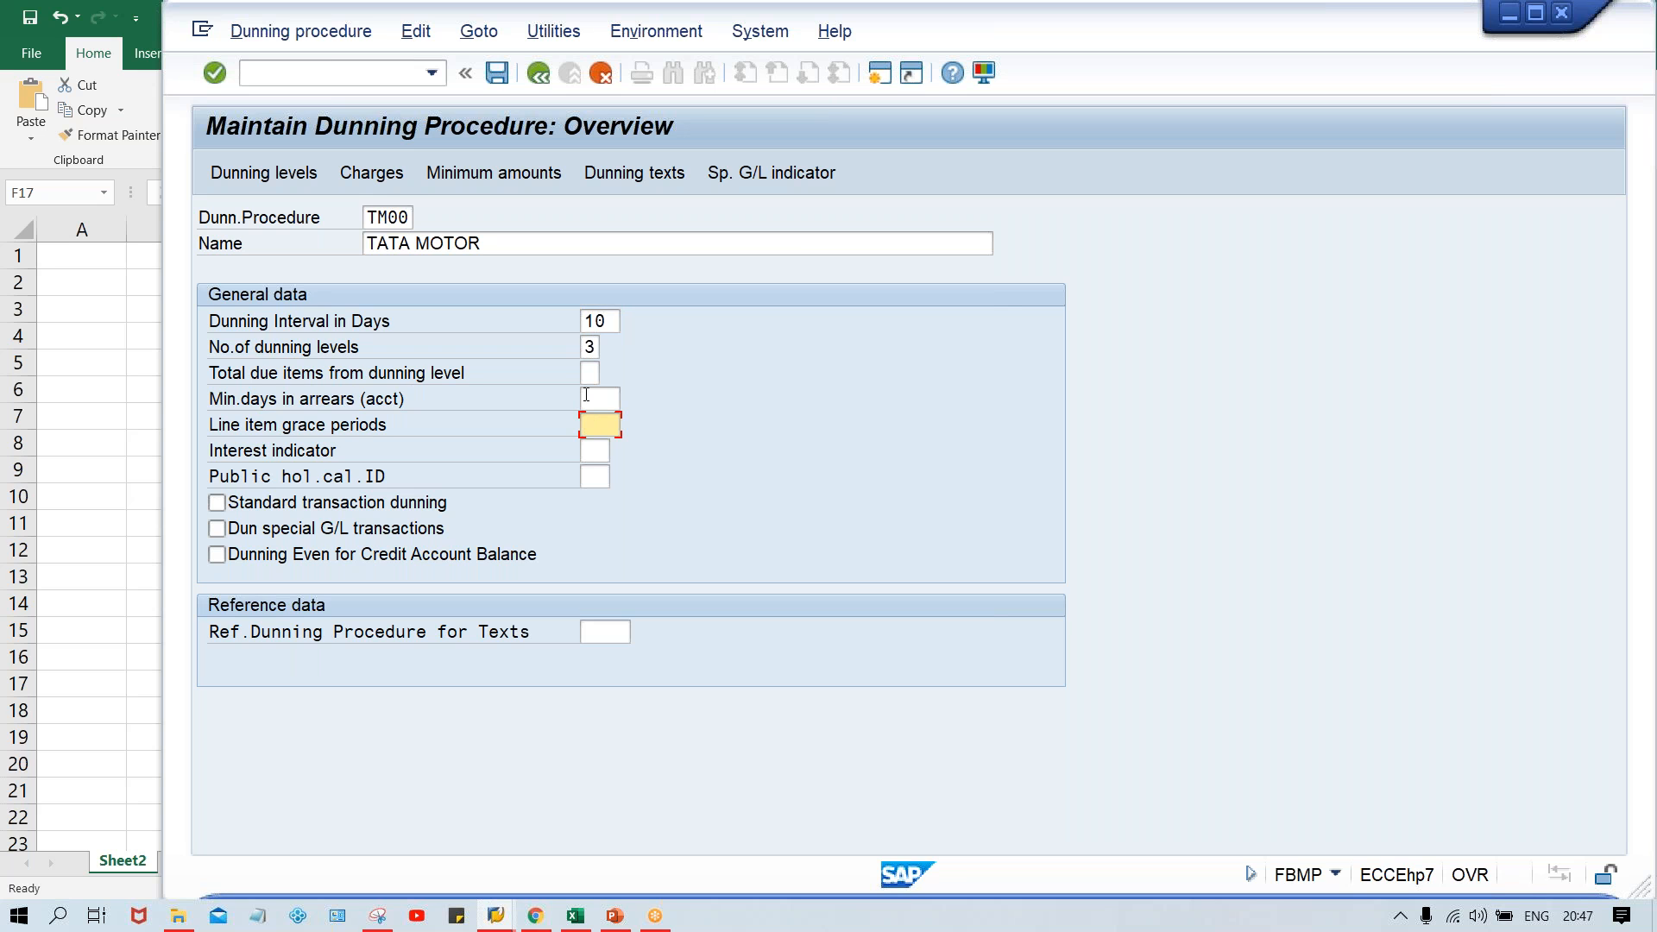
left_click(612, 321)
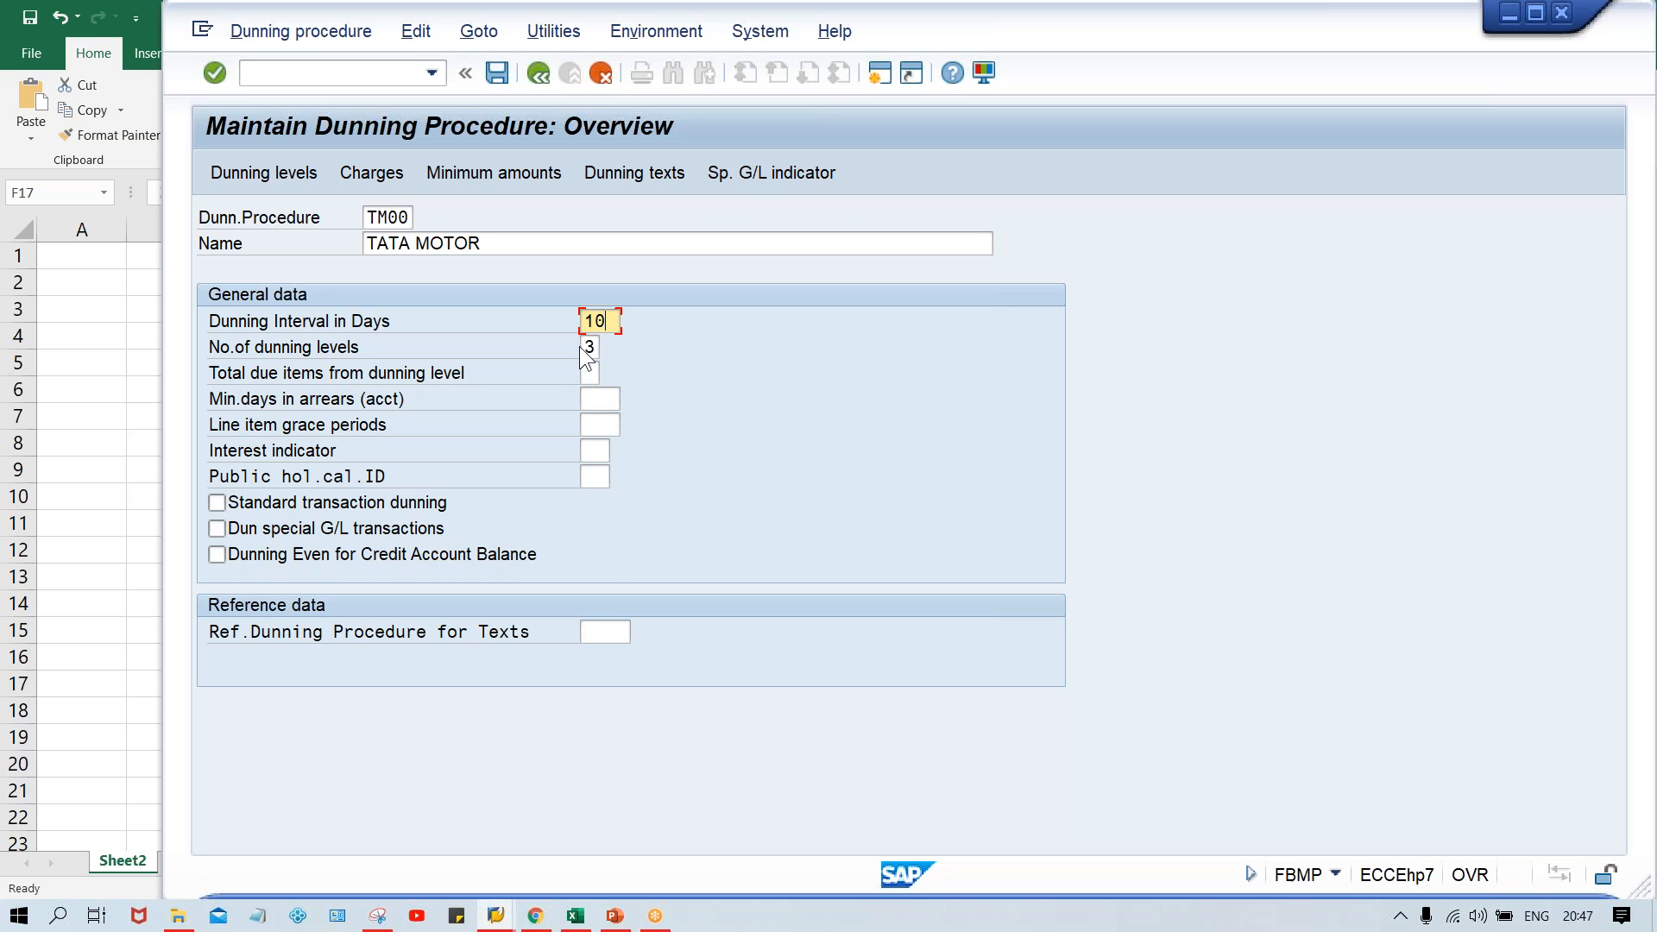
left_click(594, 425)
type("5")
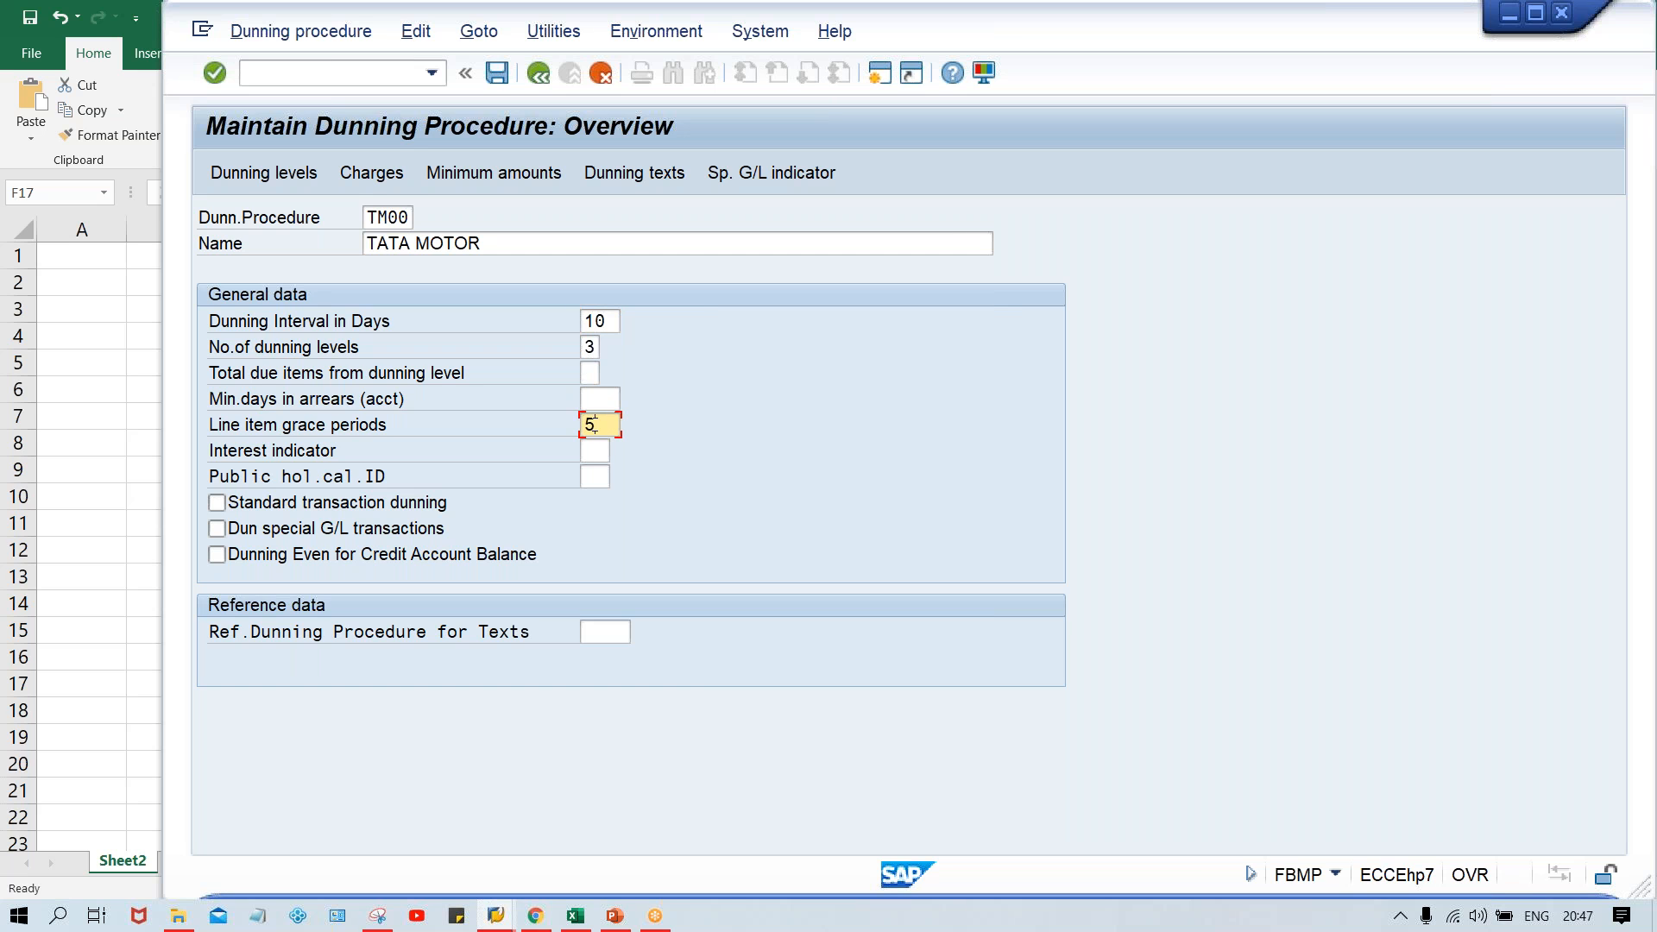
- Switch to Excel and add the label DUN. INT. in cell F17 with the value 10 beside it in G17
left_click(574, 915)
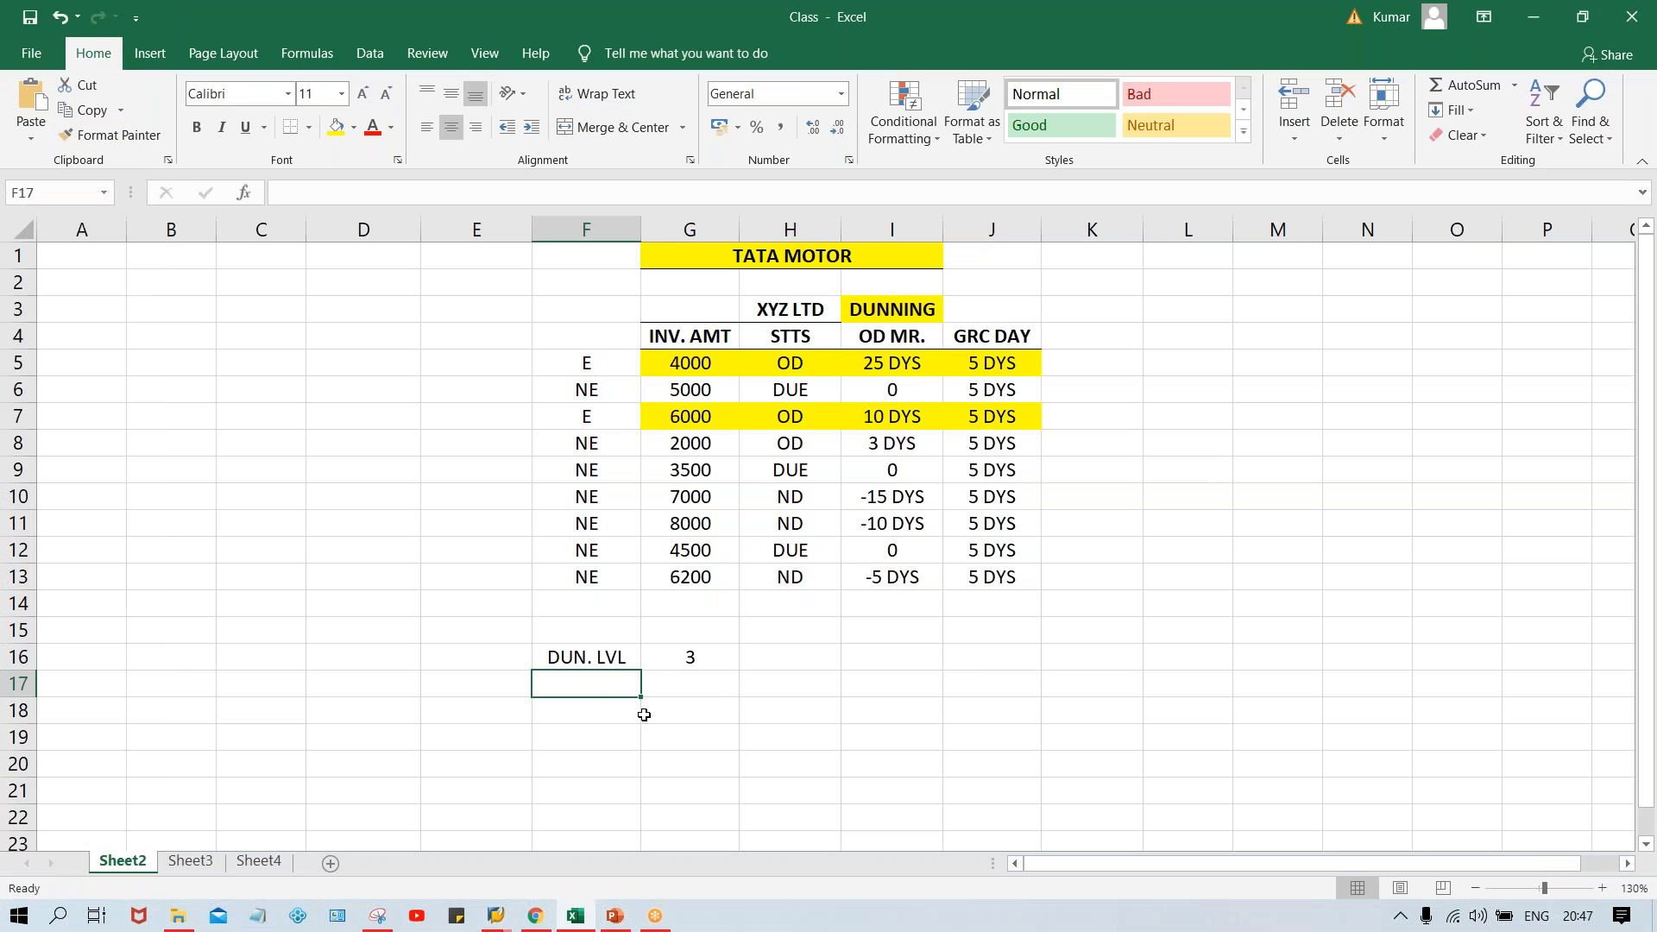
key("alt+Tab")
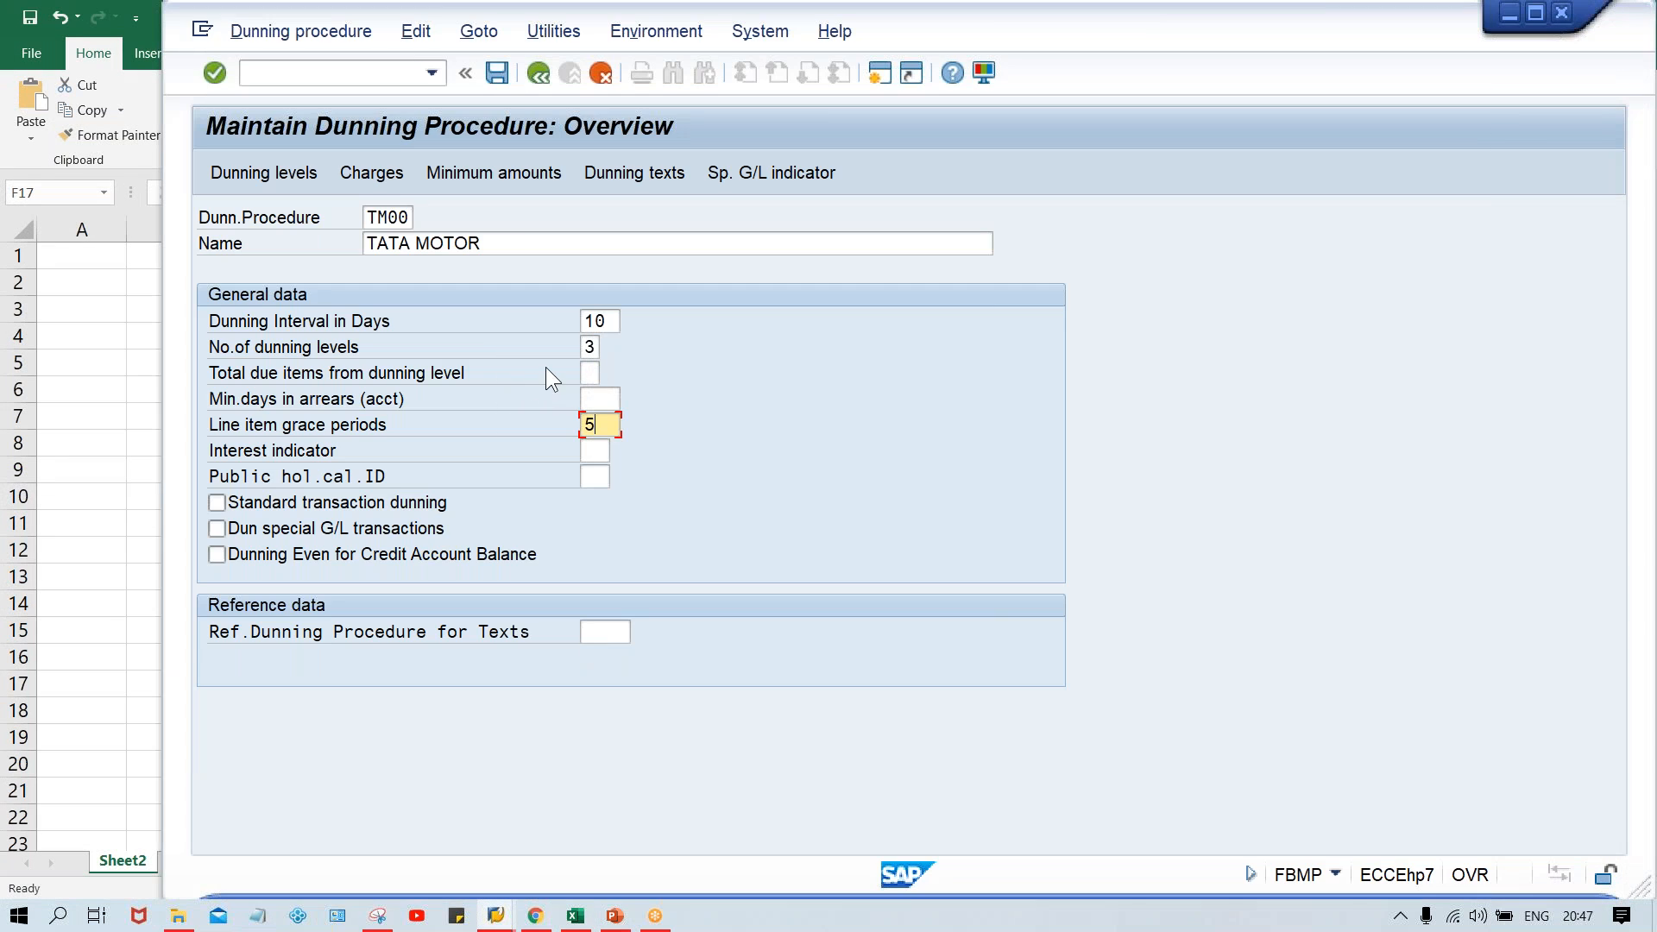
key("alt+Tab")
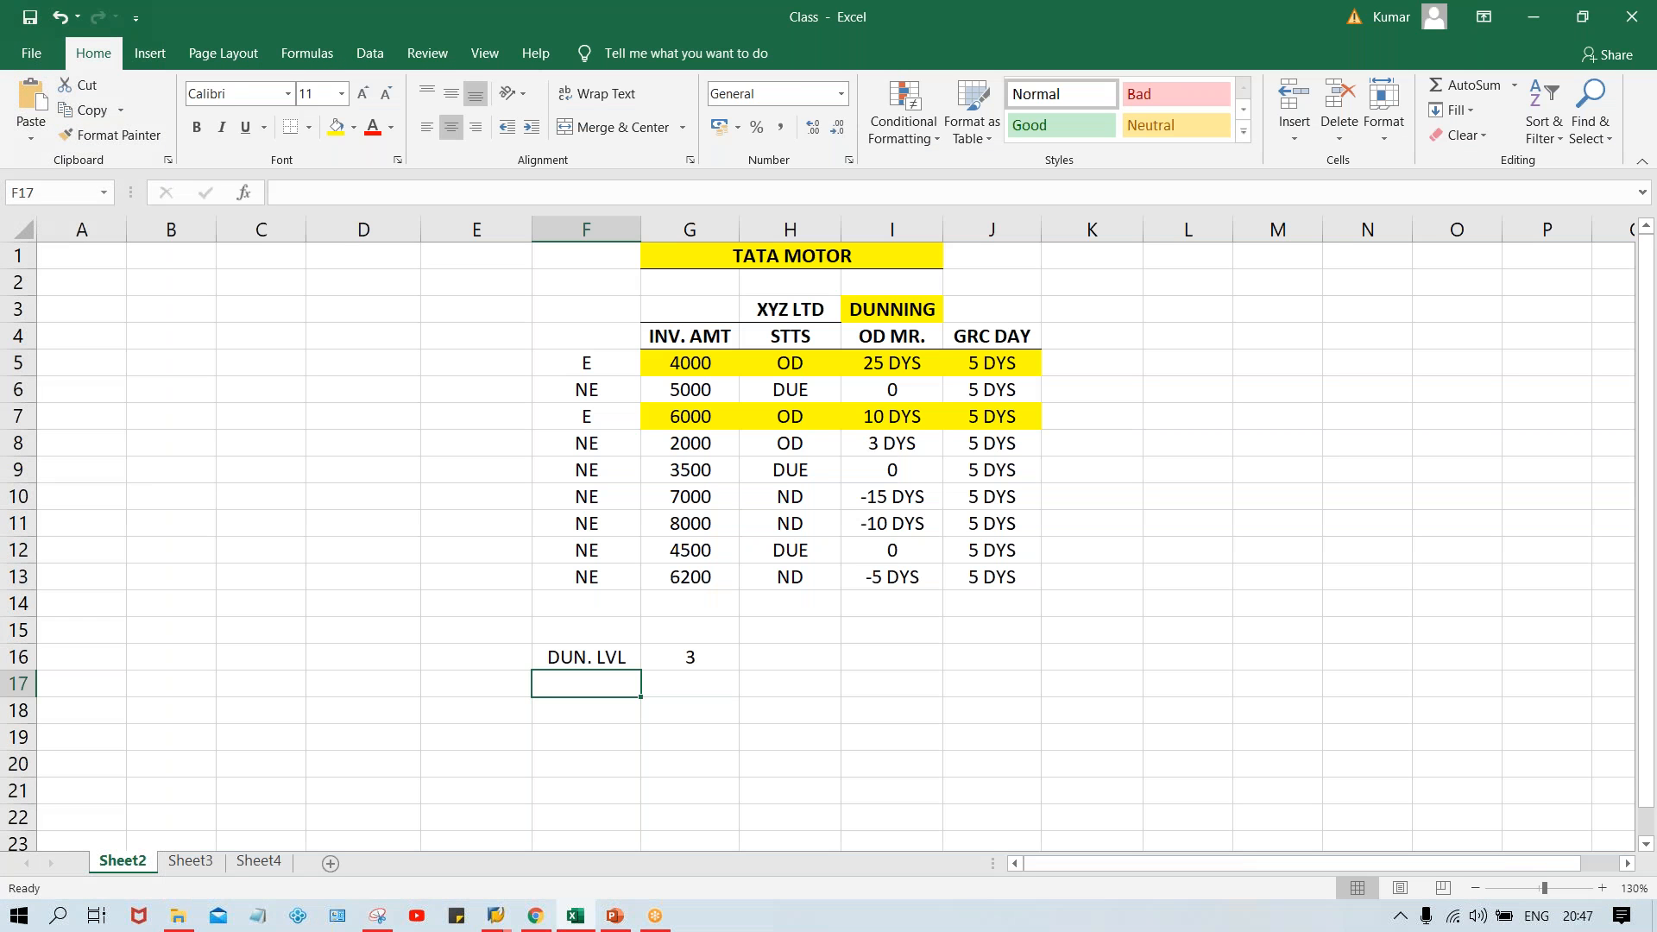
type("D")
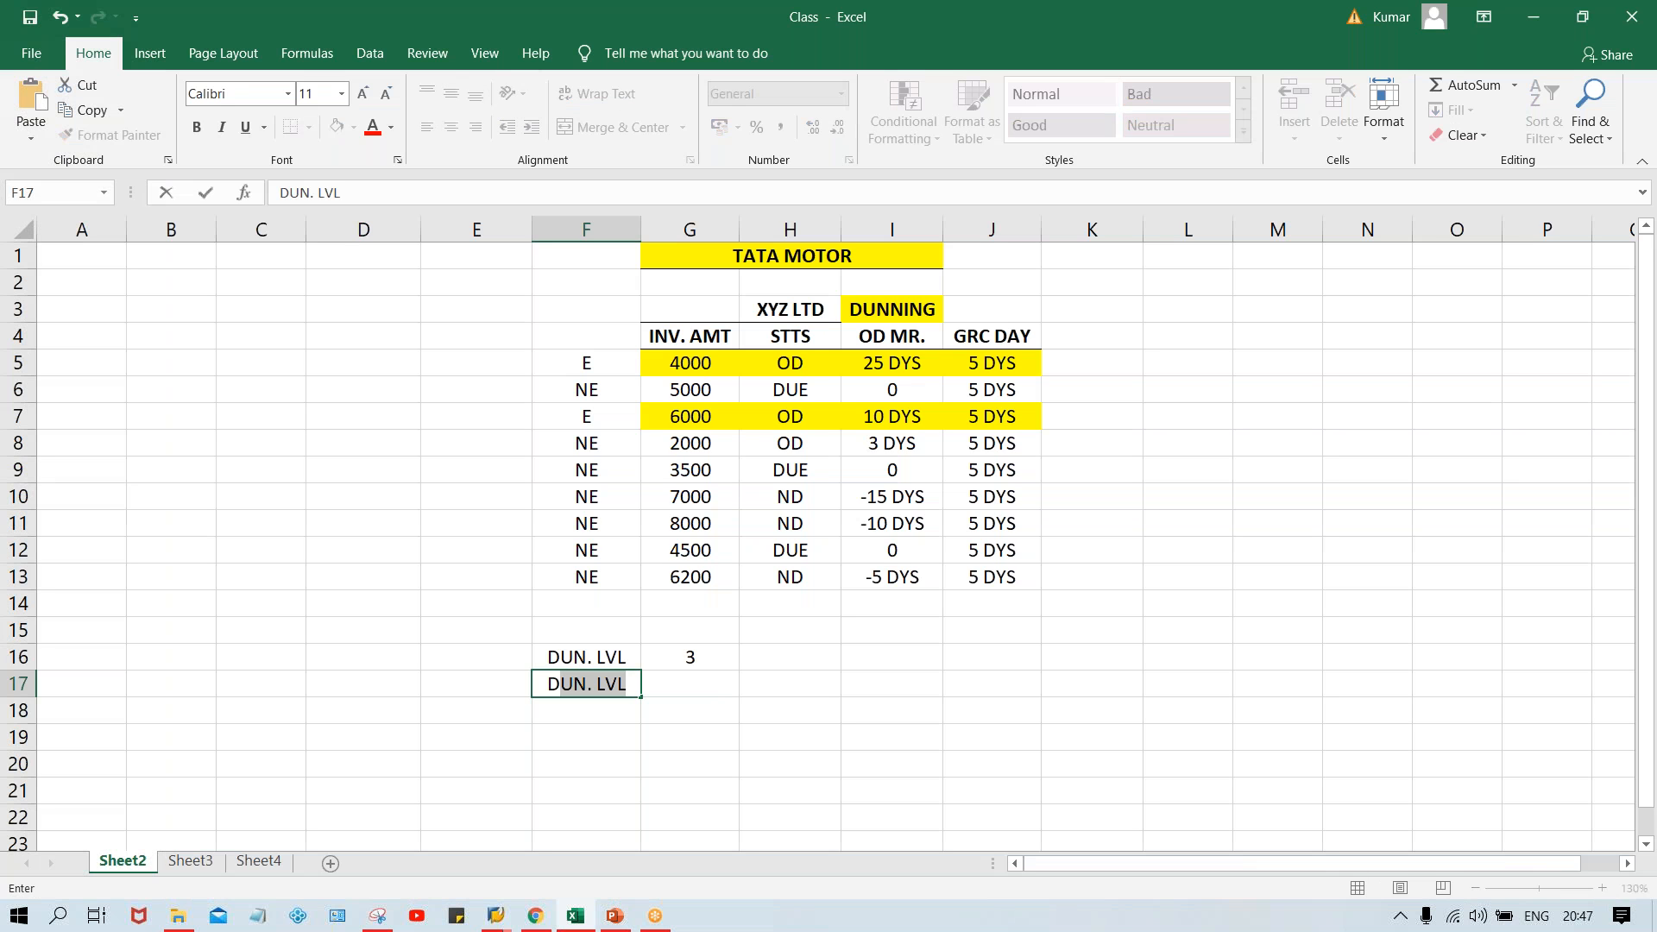
type("UN. I")
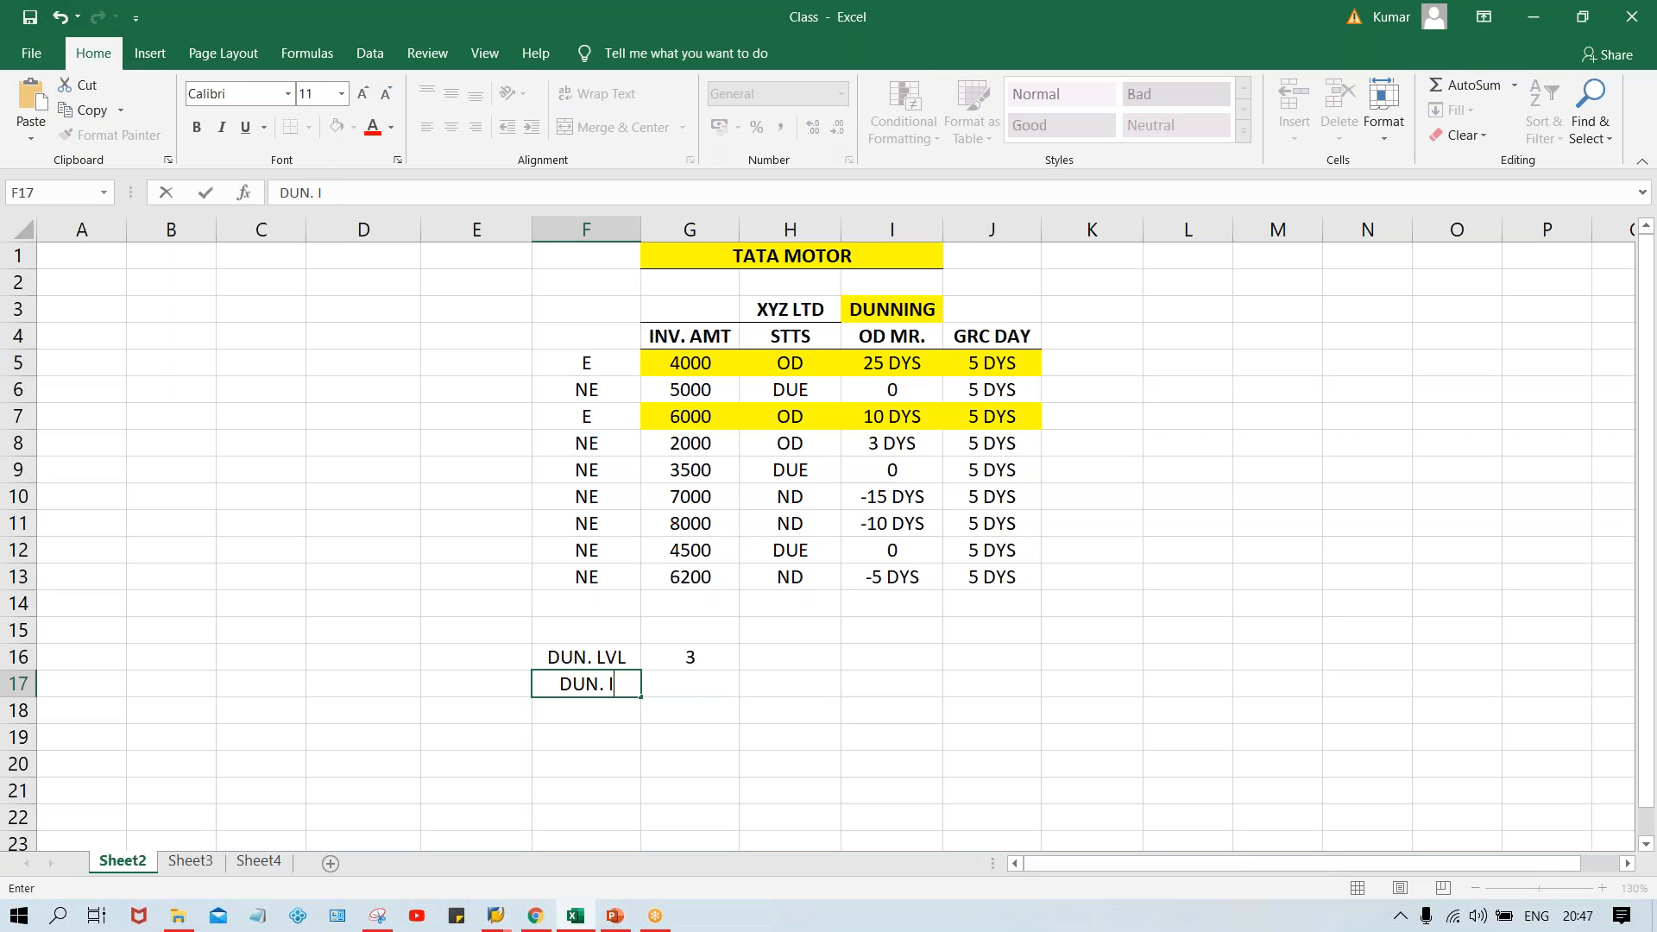
type("NT")
type(".")
key("Tab")
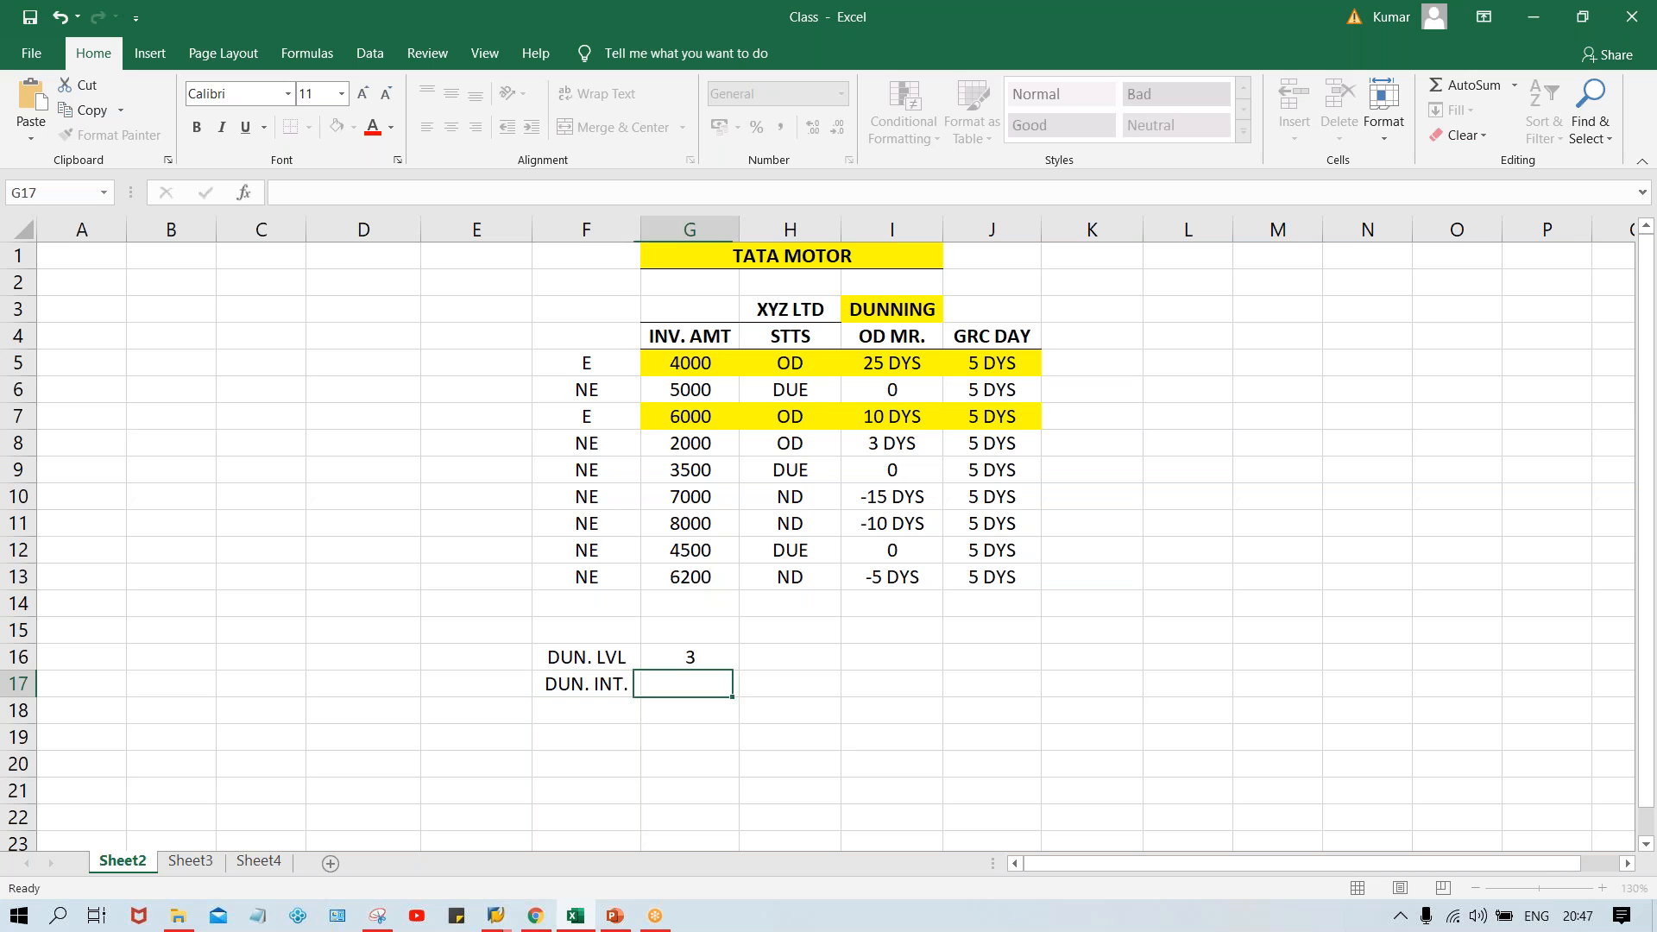
type("10")
key("Return")
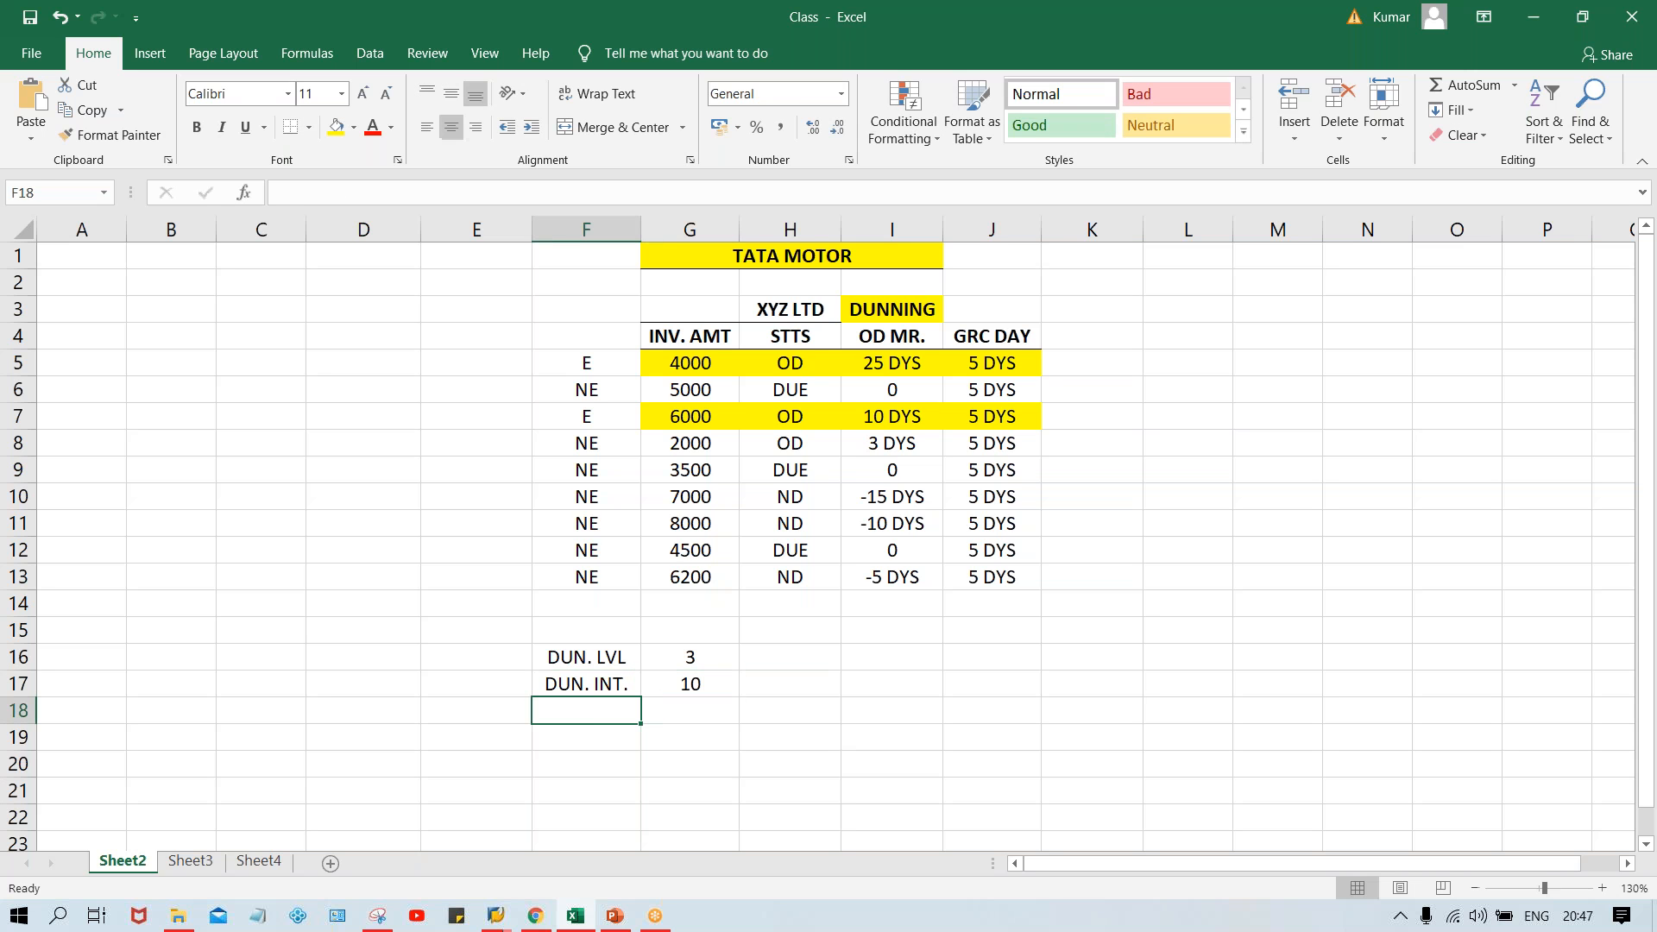
- Add the label GRC PRD in cell F18 with the value 5 beside it in G18
type("GRC")
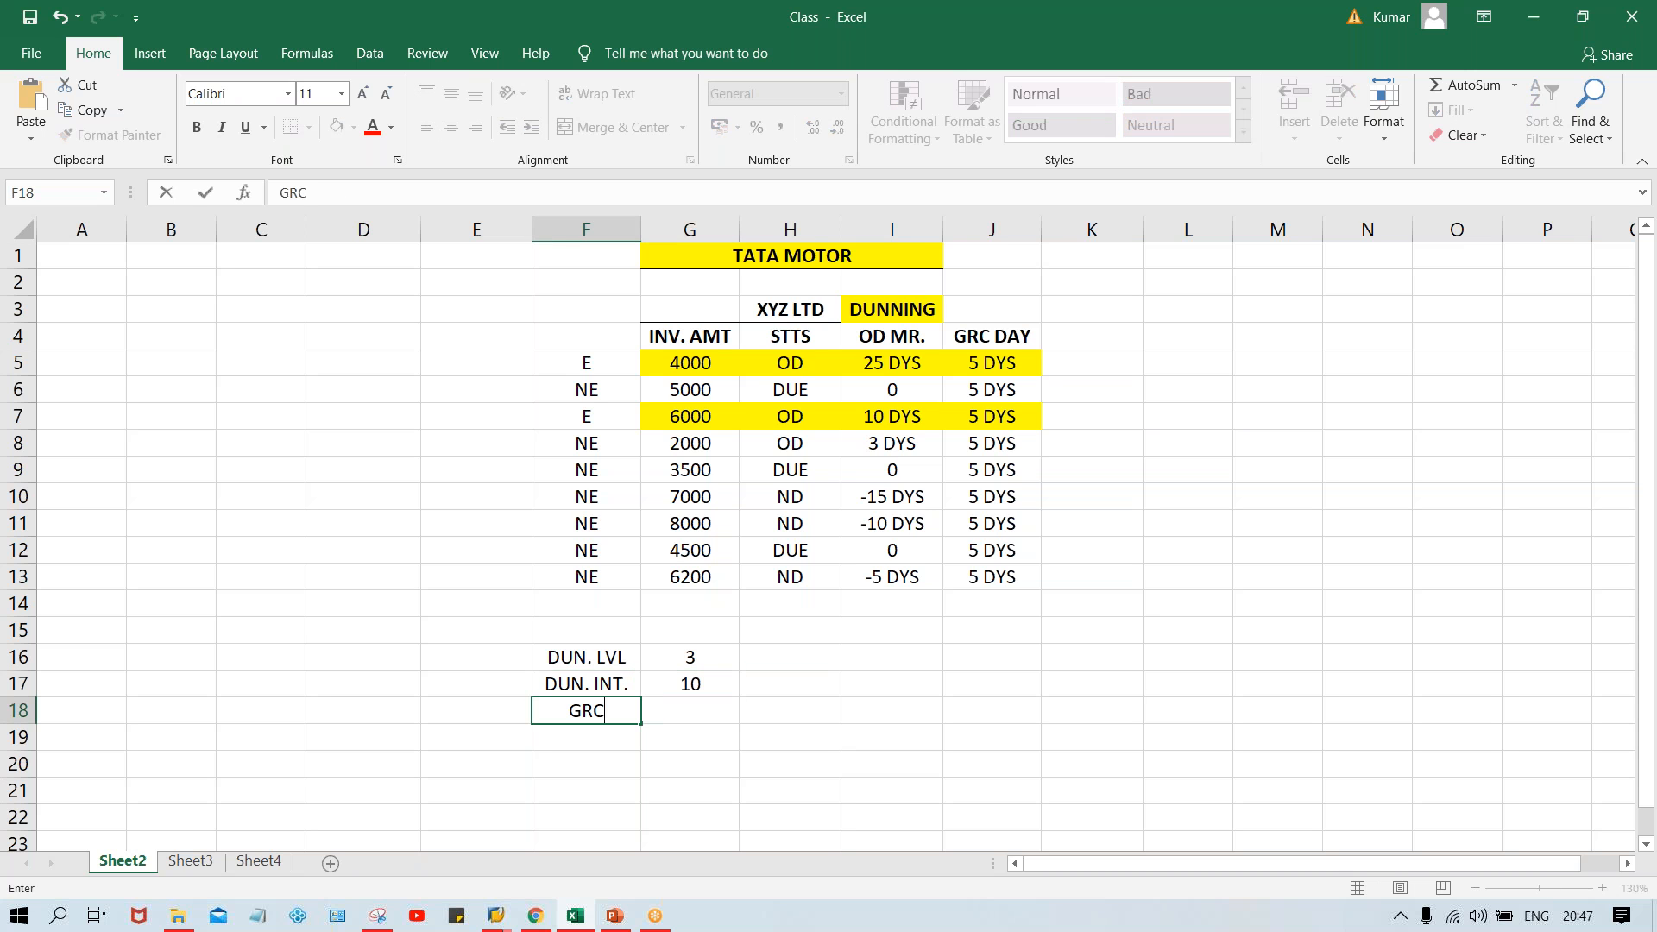
type(" PRD")
key("Tab")
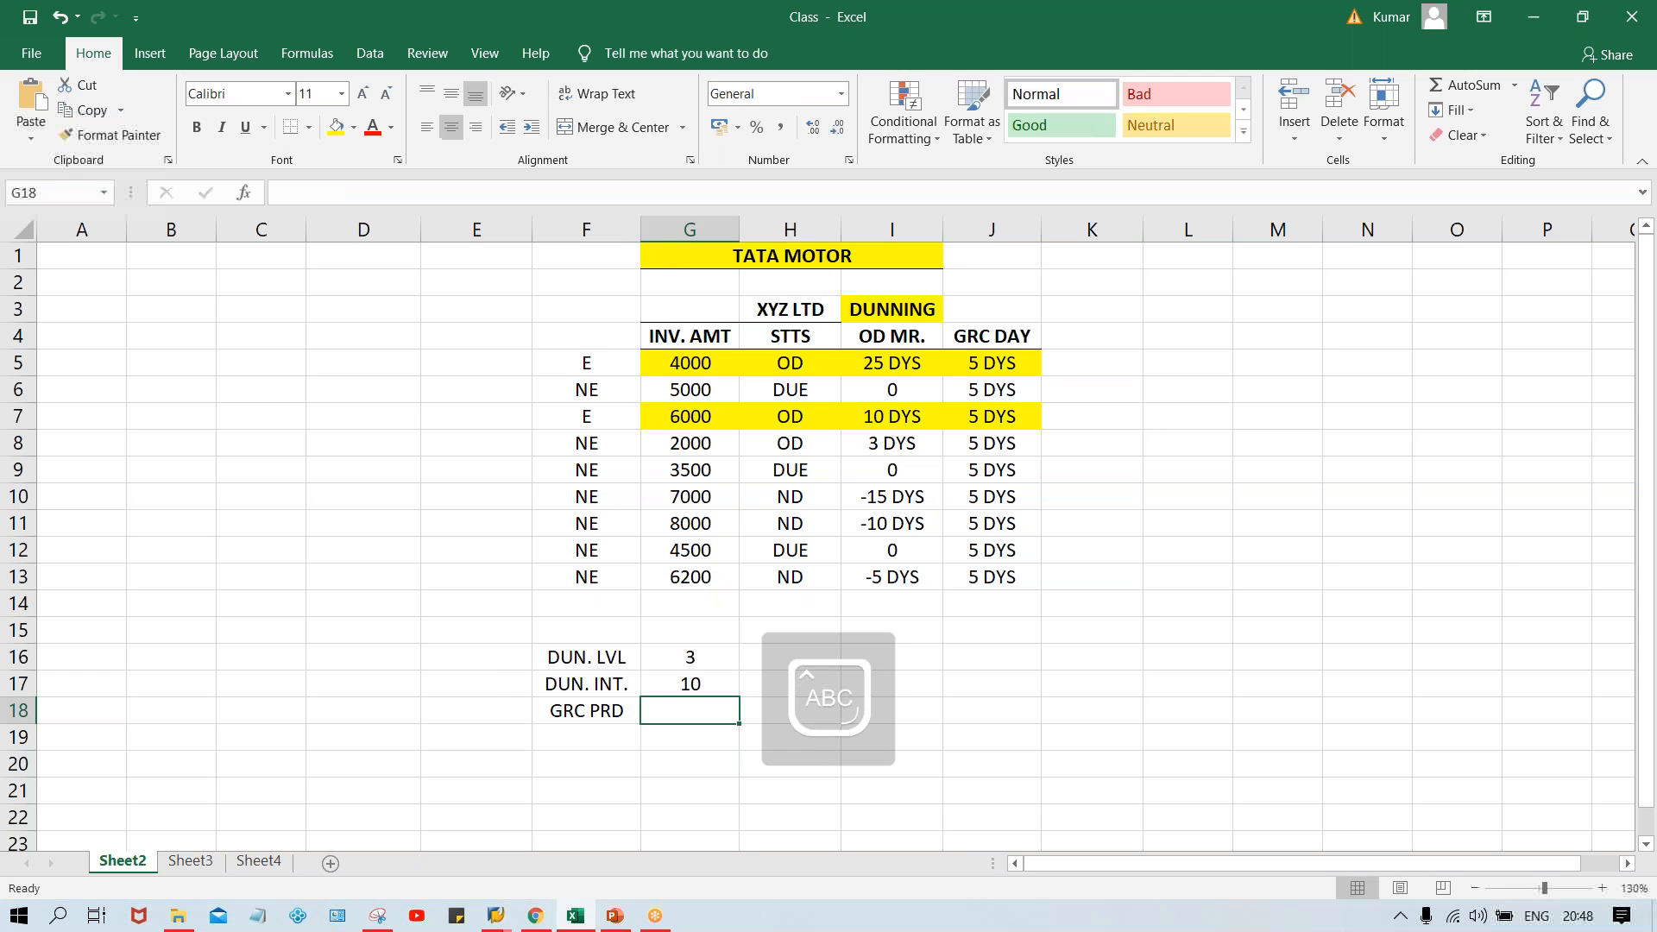
type("5")
key("Return")
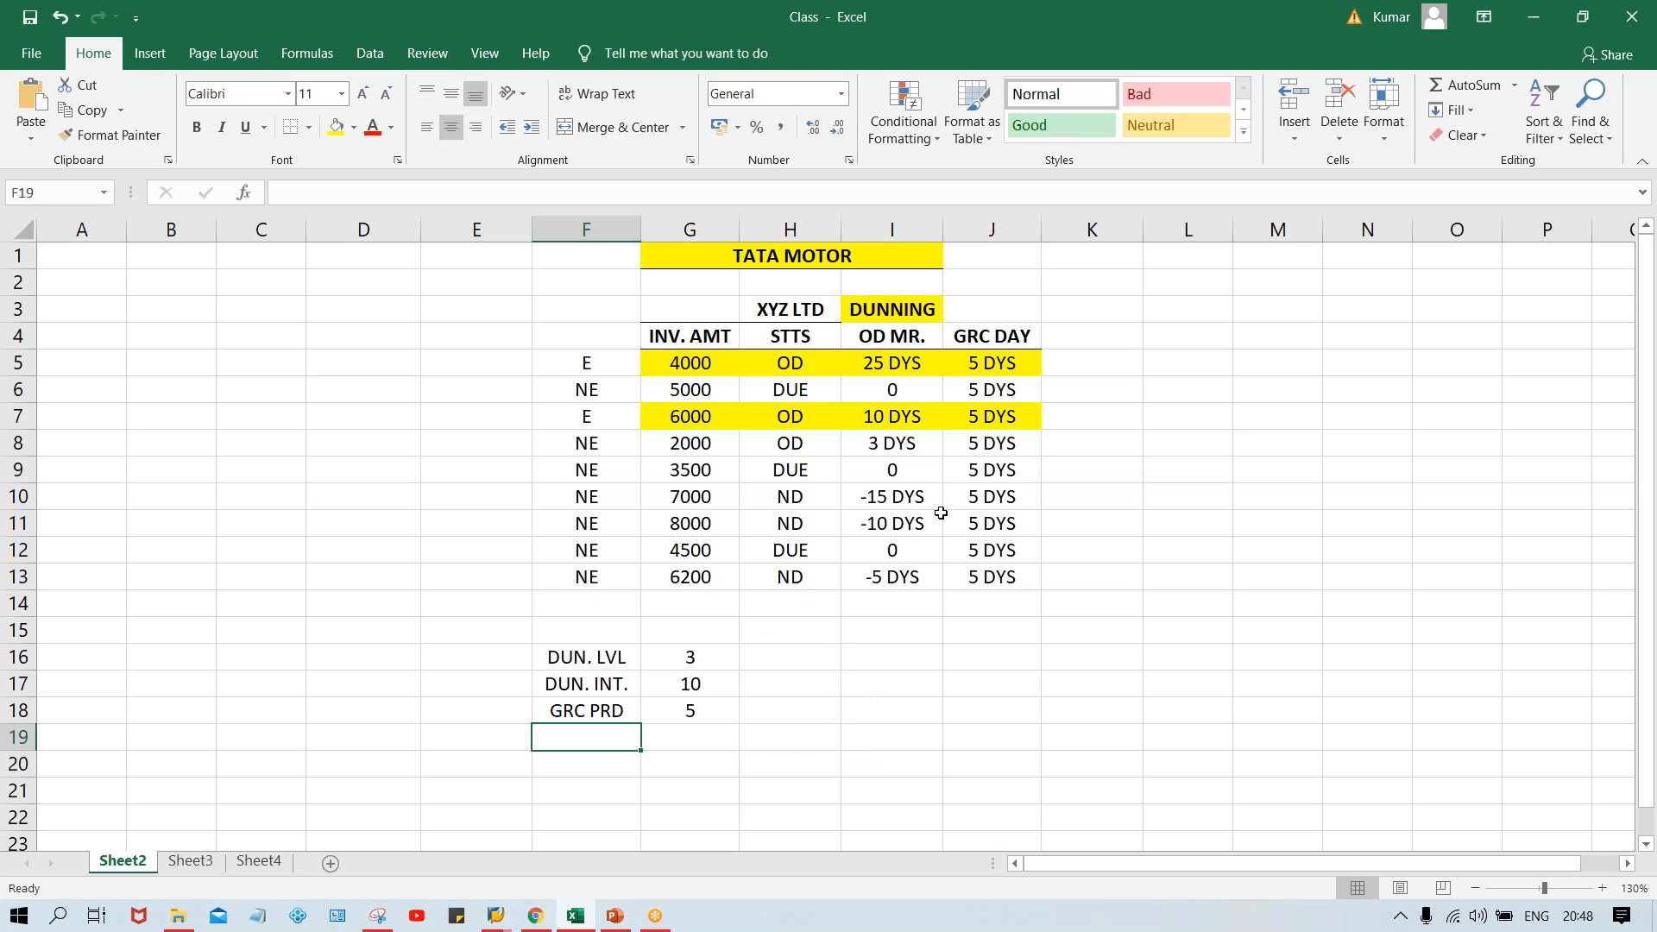
key("alt+Tab")
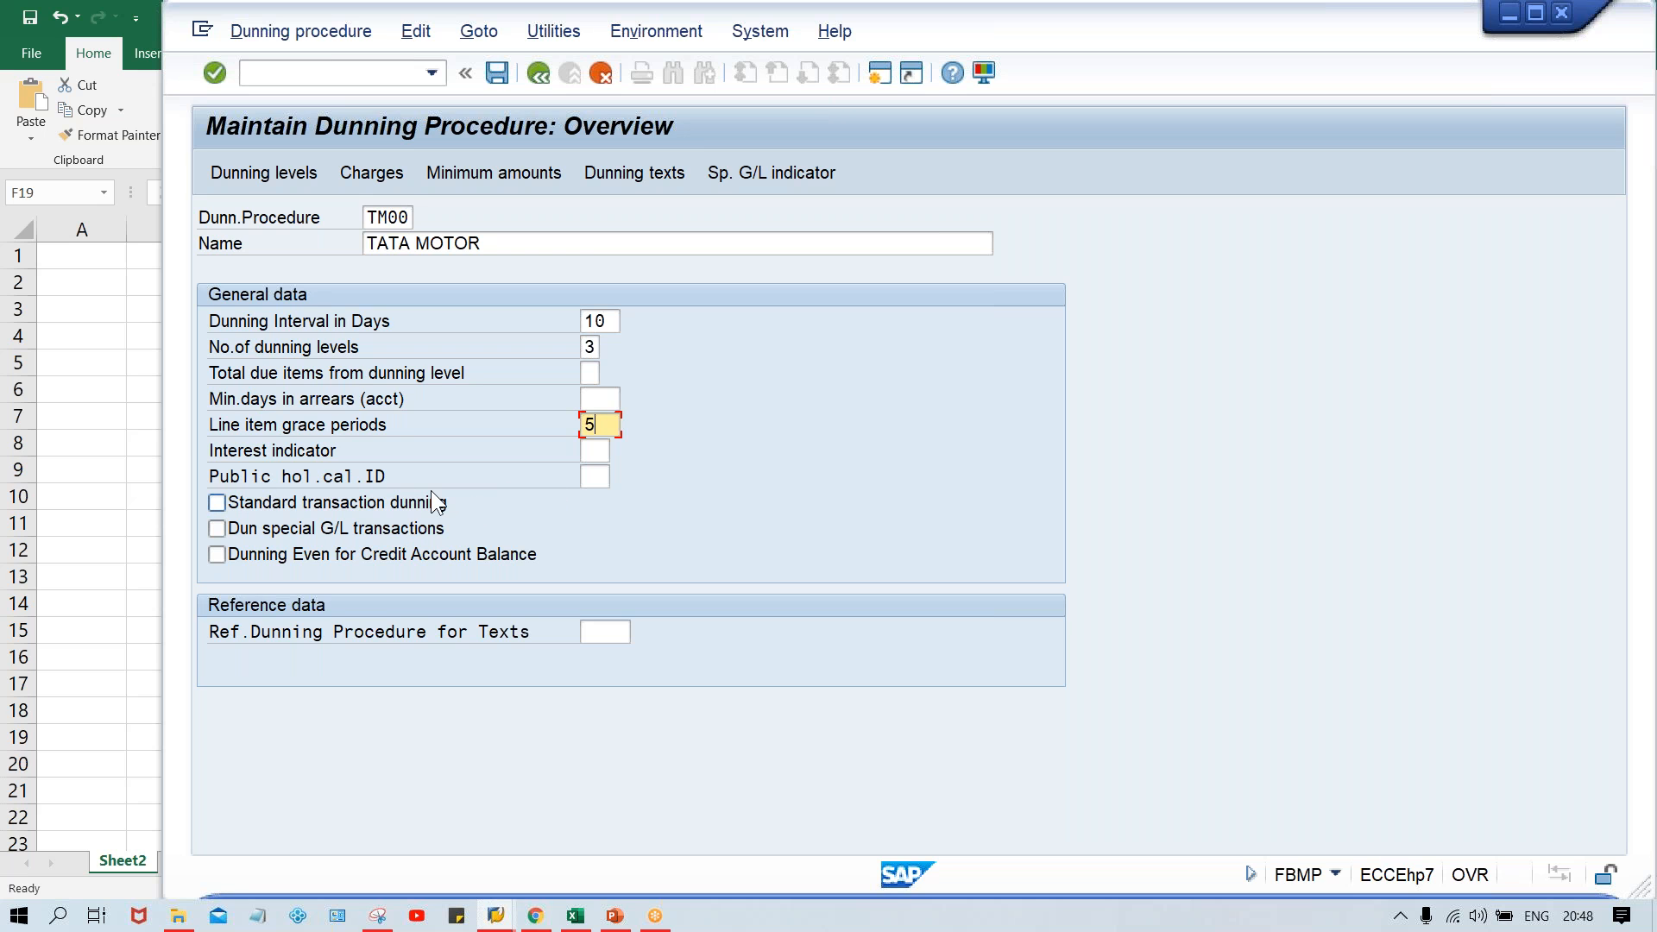
left_click(574, 916)
left_click(683, 709)
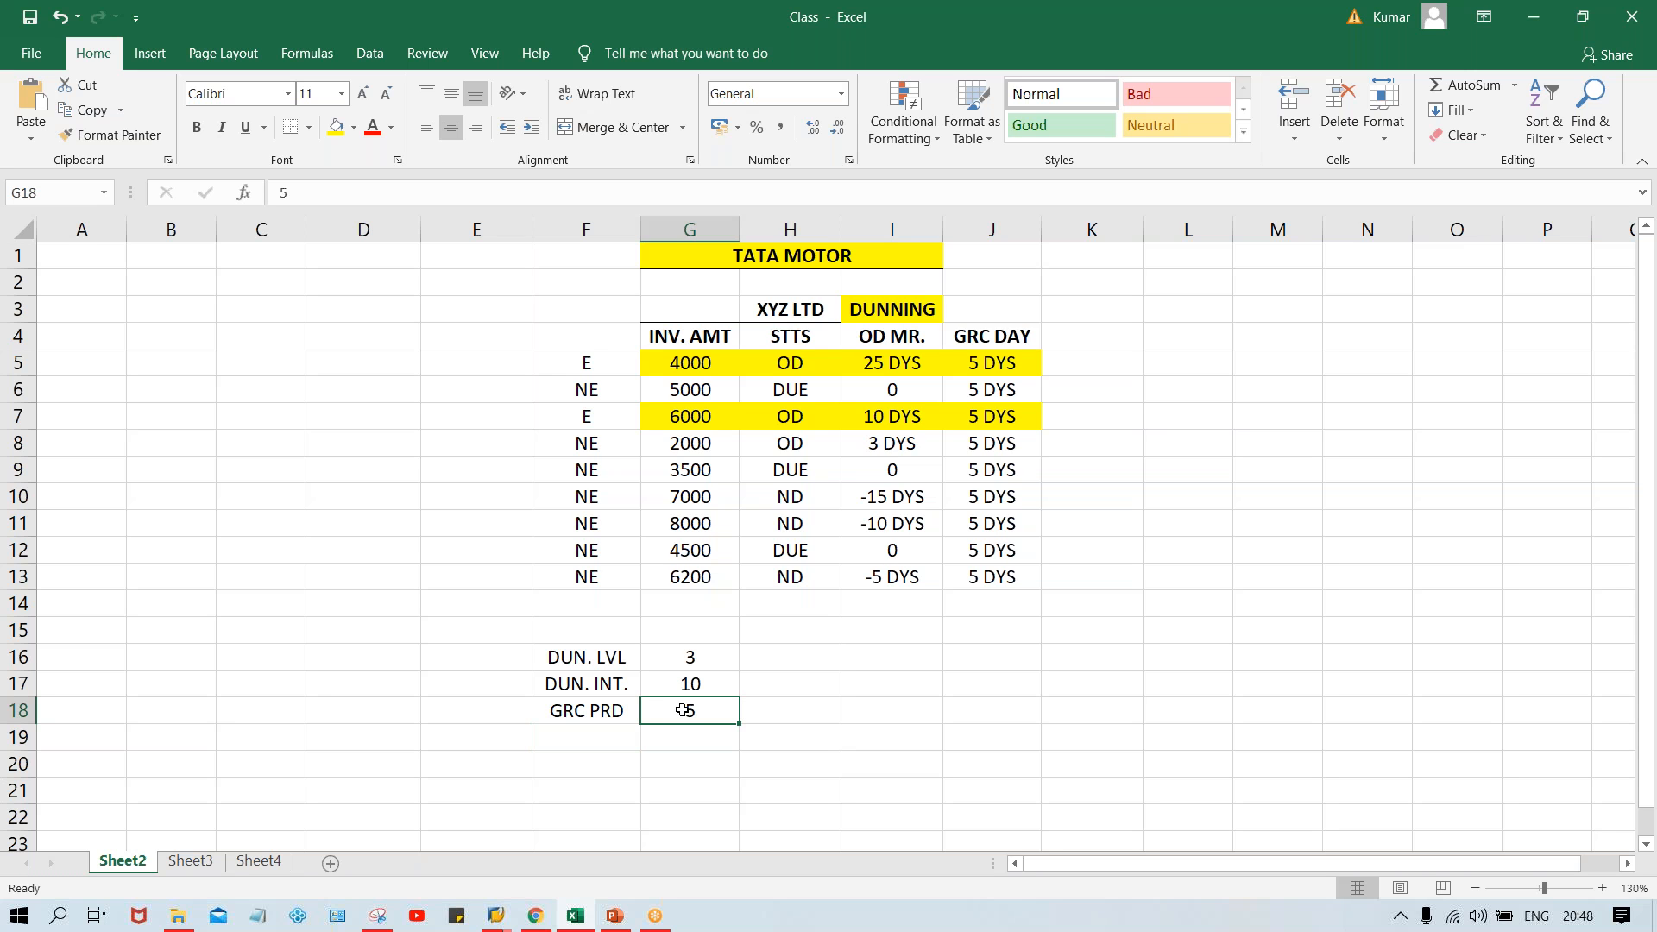
left_click(889, 475)
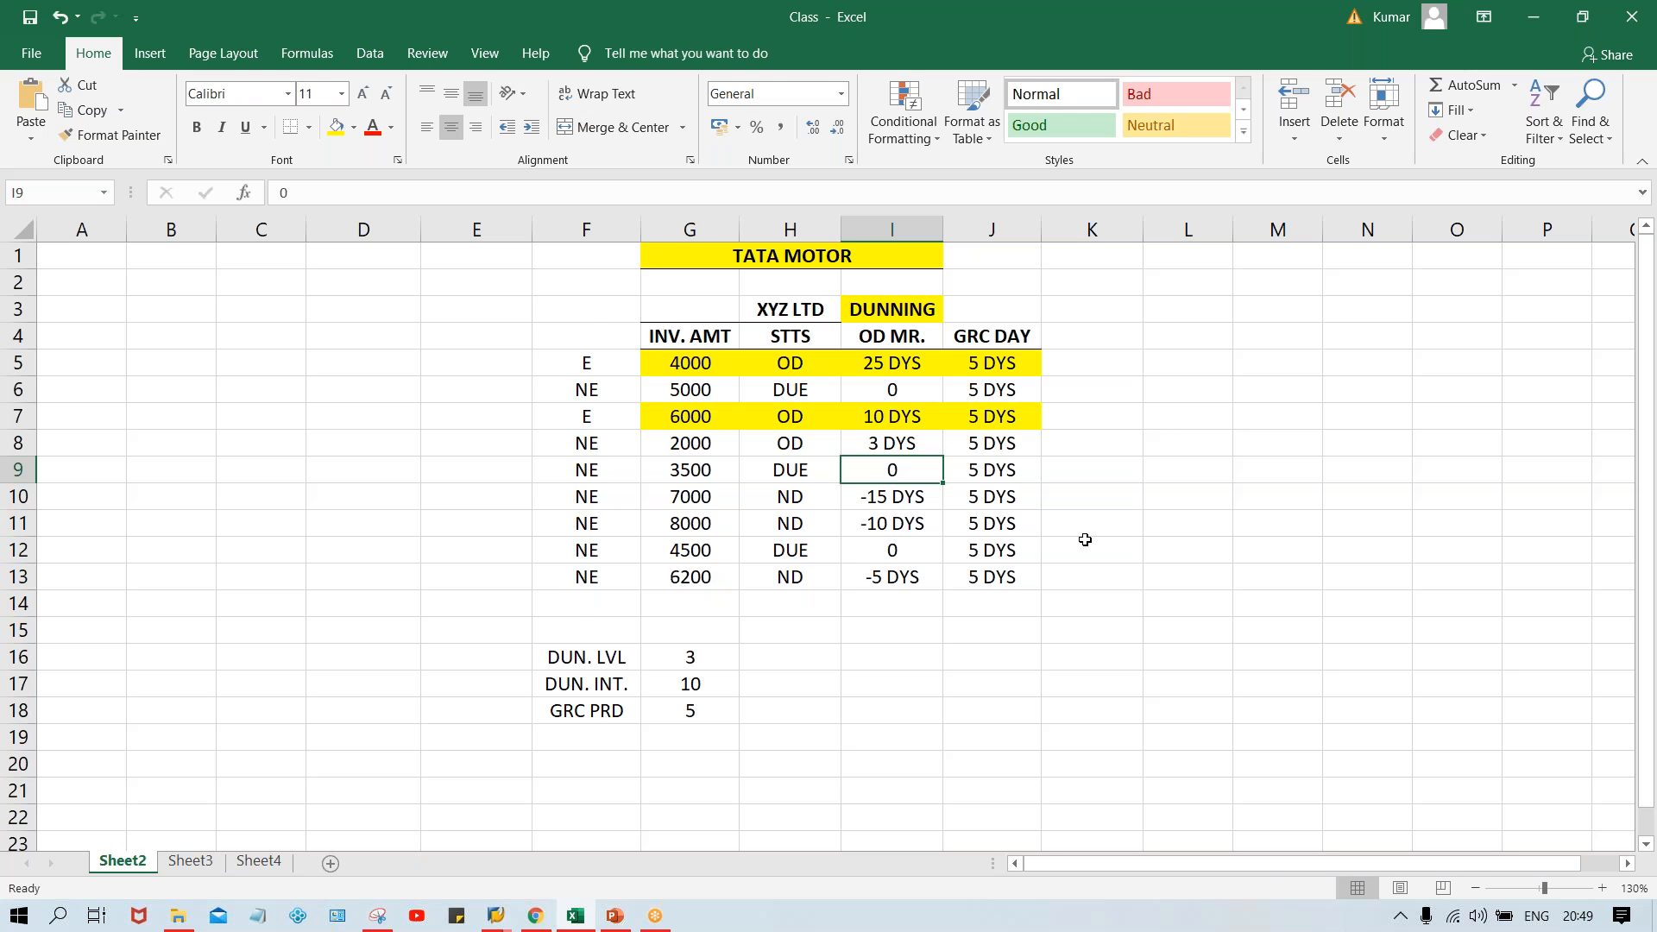
- Switch to SAP and enable standard transaction dunning for procedure TM00, leaving the public holiday calendar and reference procedure for texts blank
key("alt+Tab")
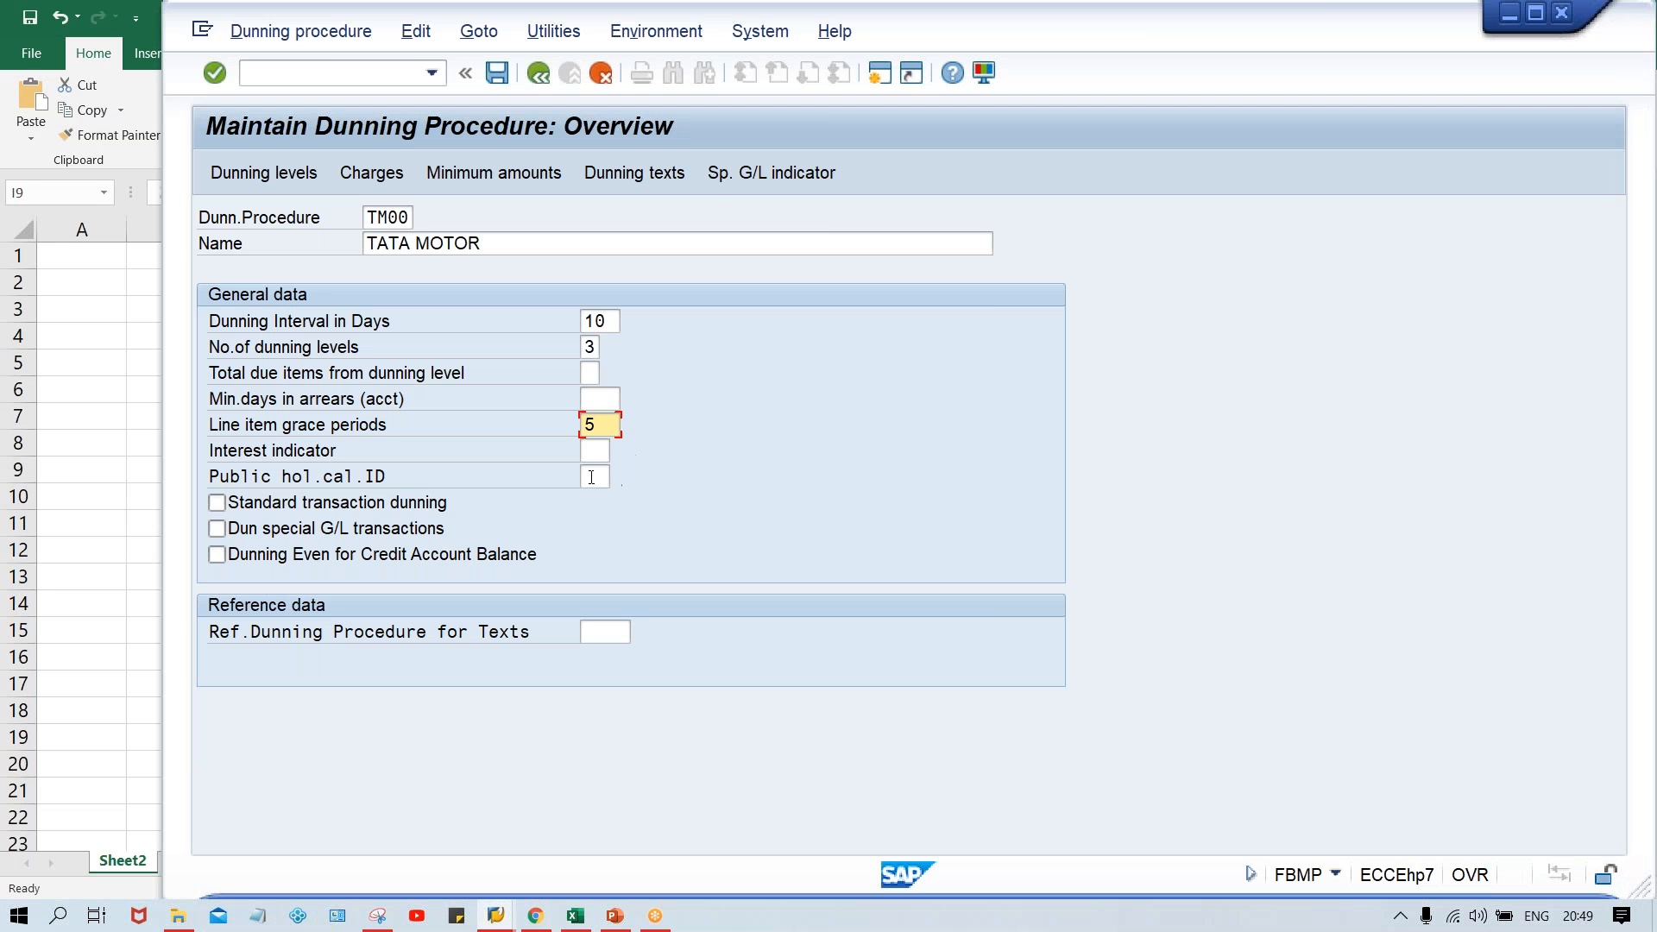
left_click(589, 477)
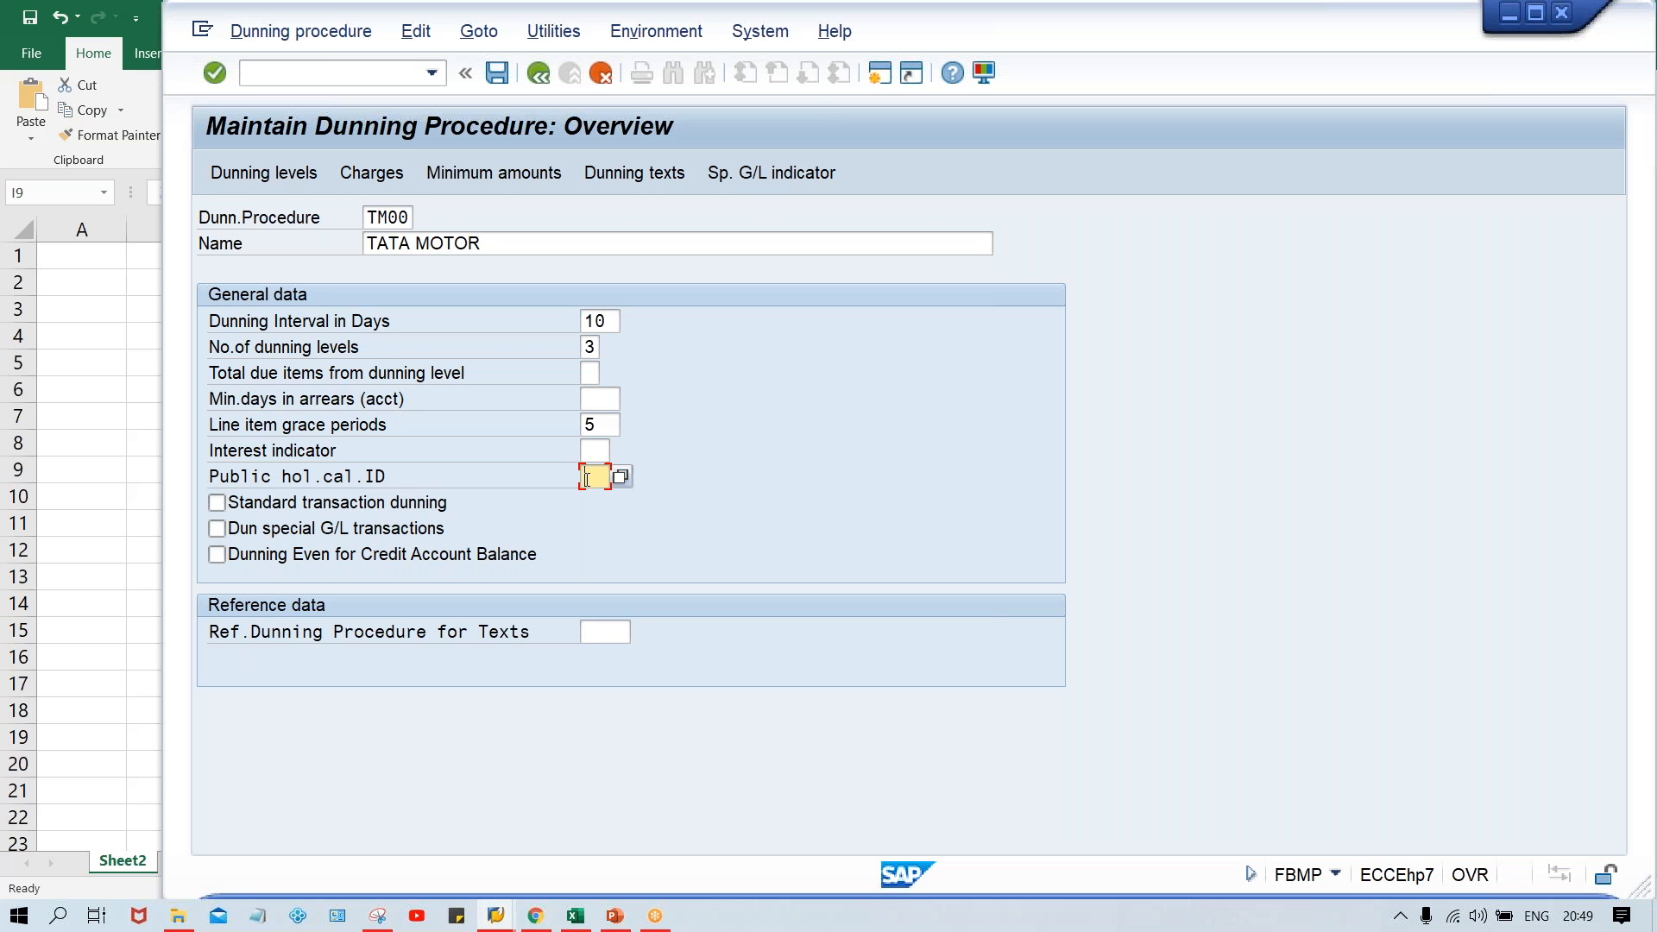
left_click(281, 504)
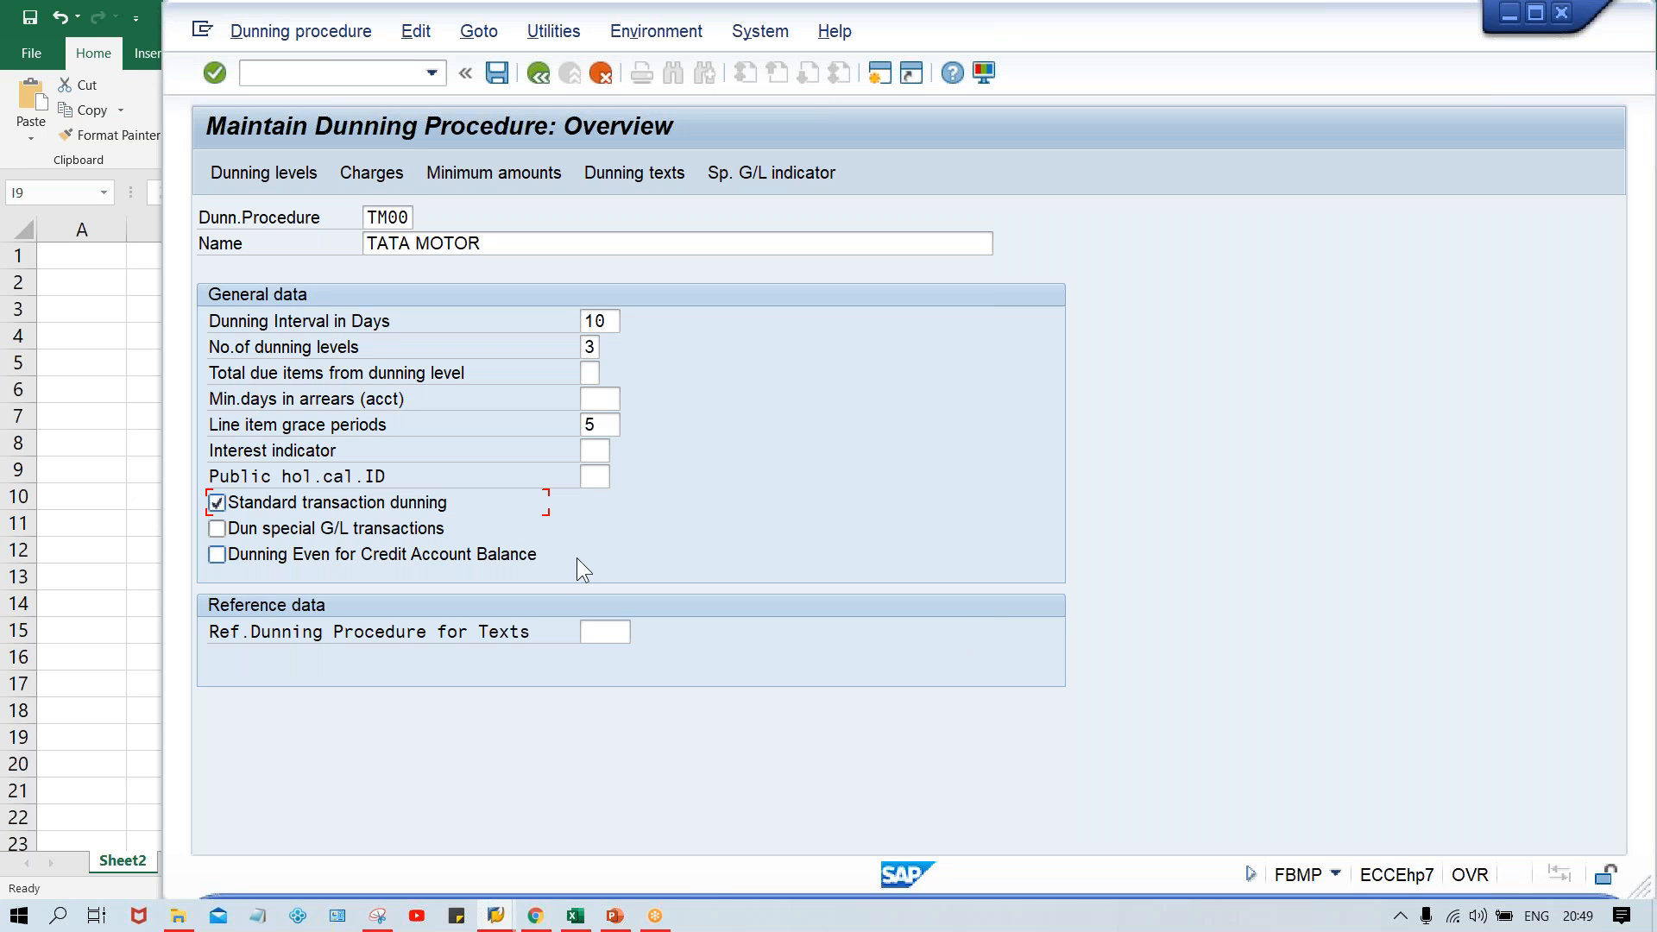
left_click(612, 641)
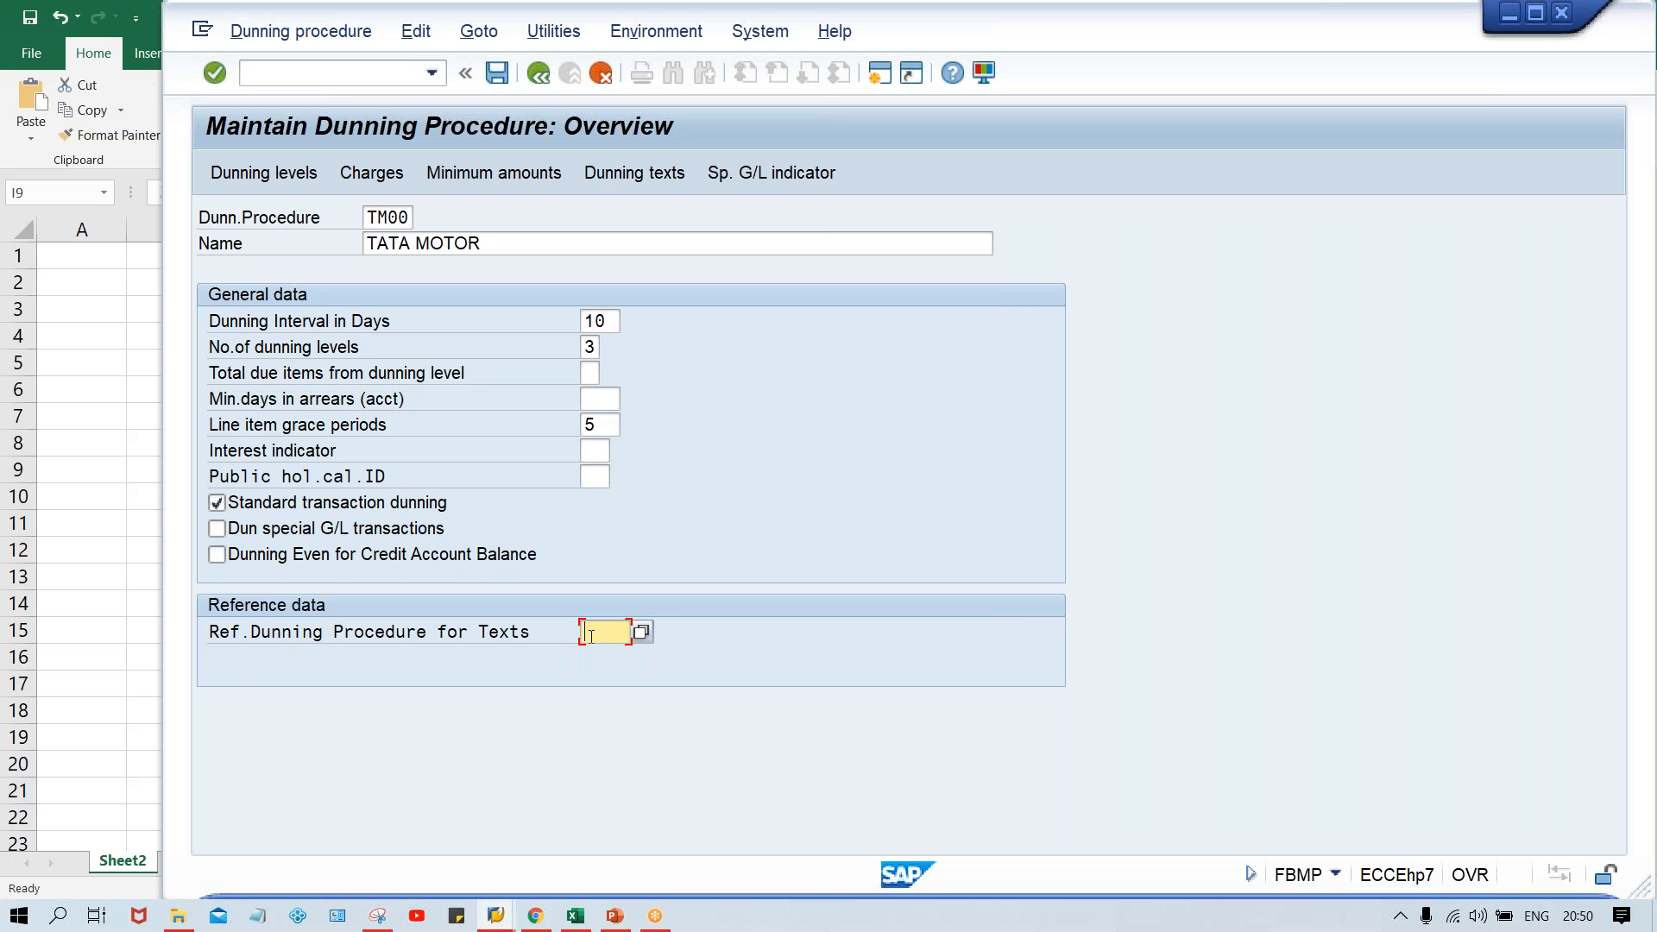
key("Return")
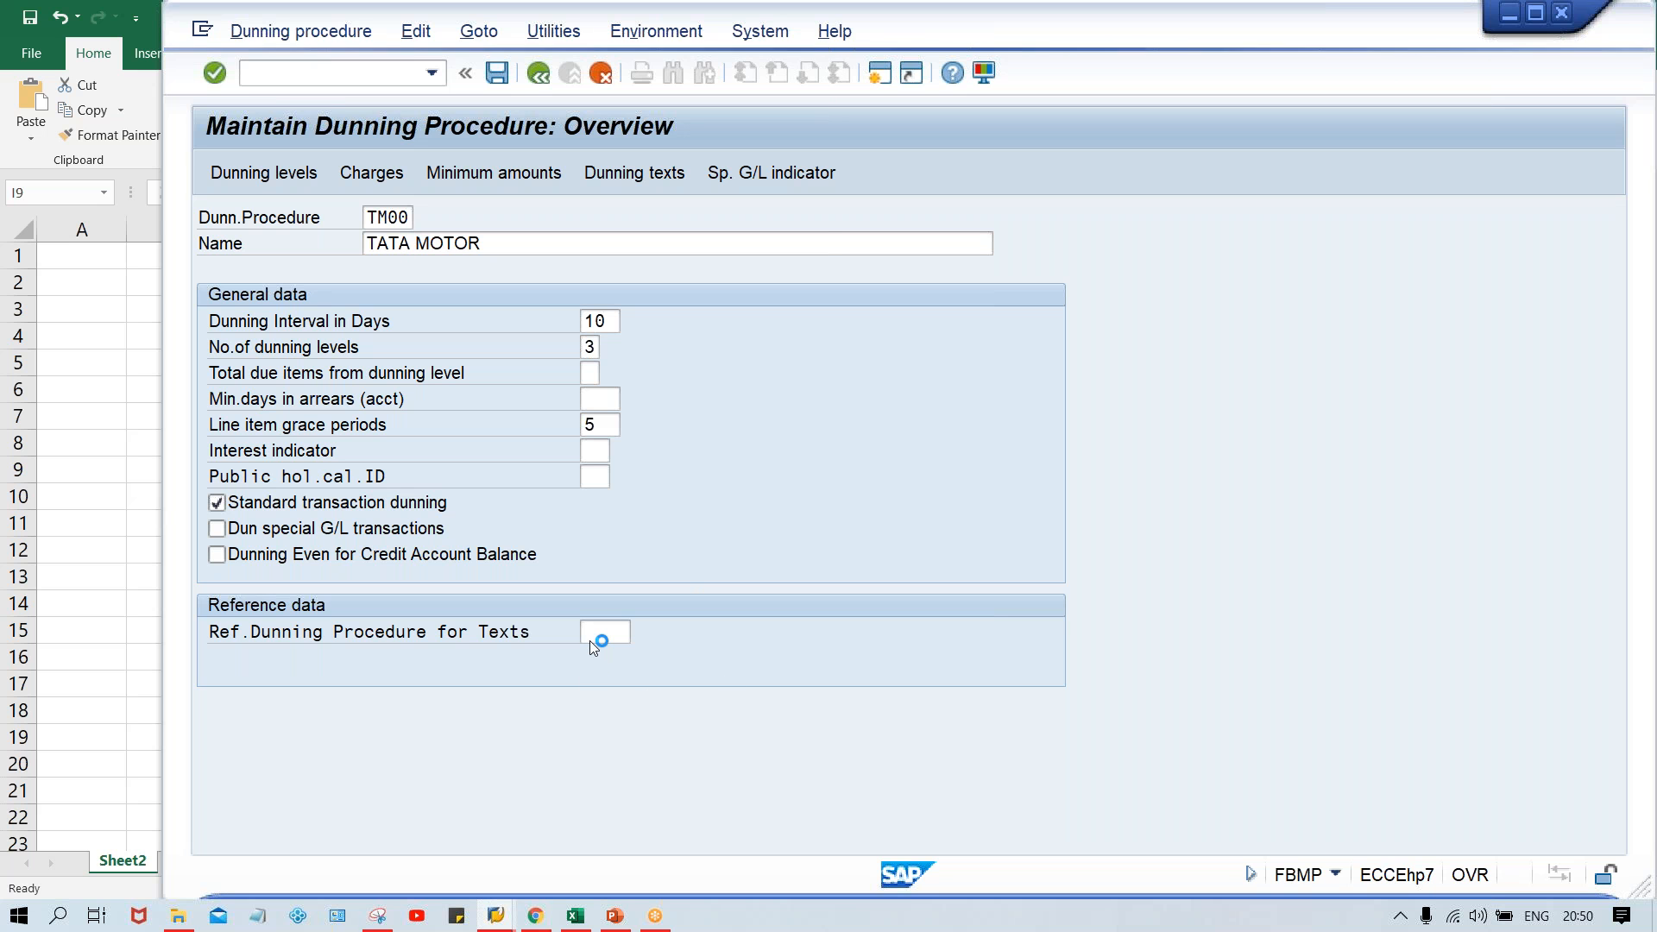
- Open a new logon window for SAP_2 from SAP Logon and decline the old session's detailed error description
left_click(495, 915)
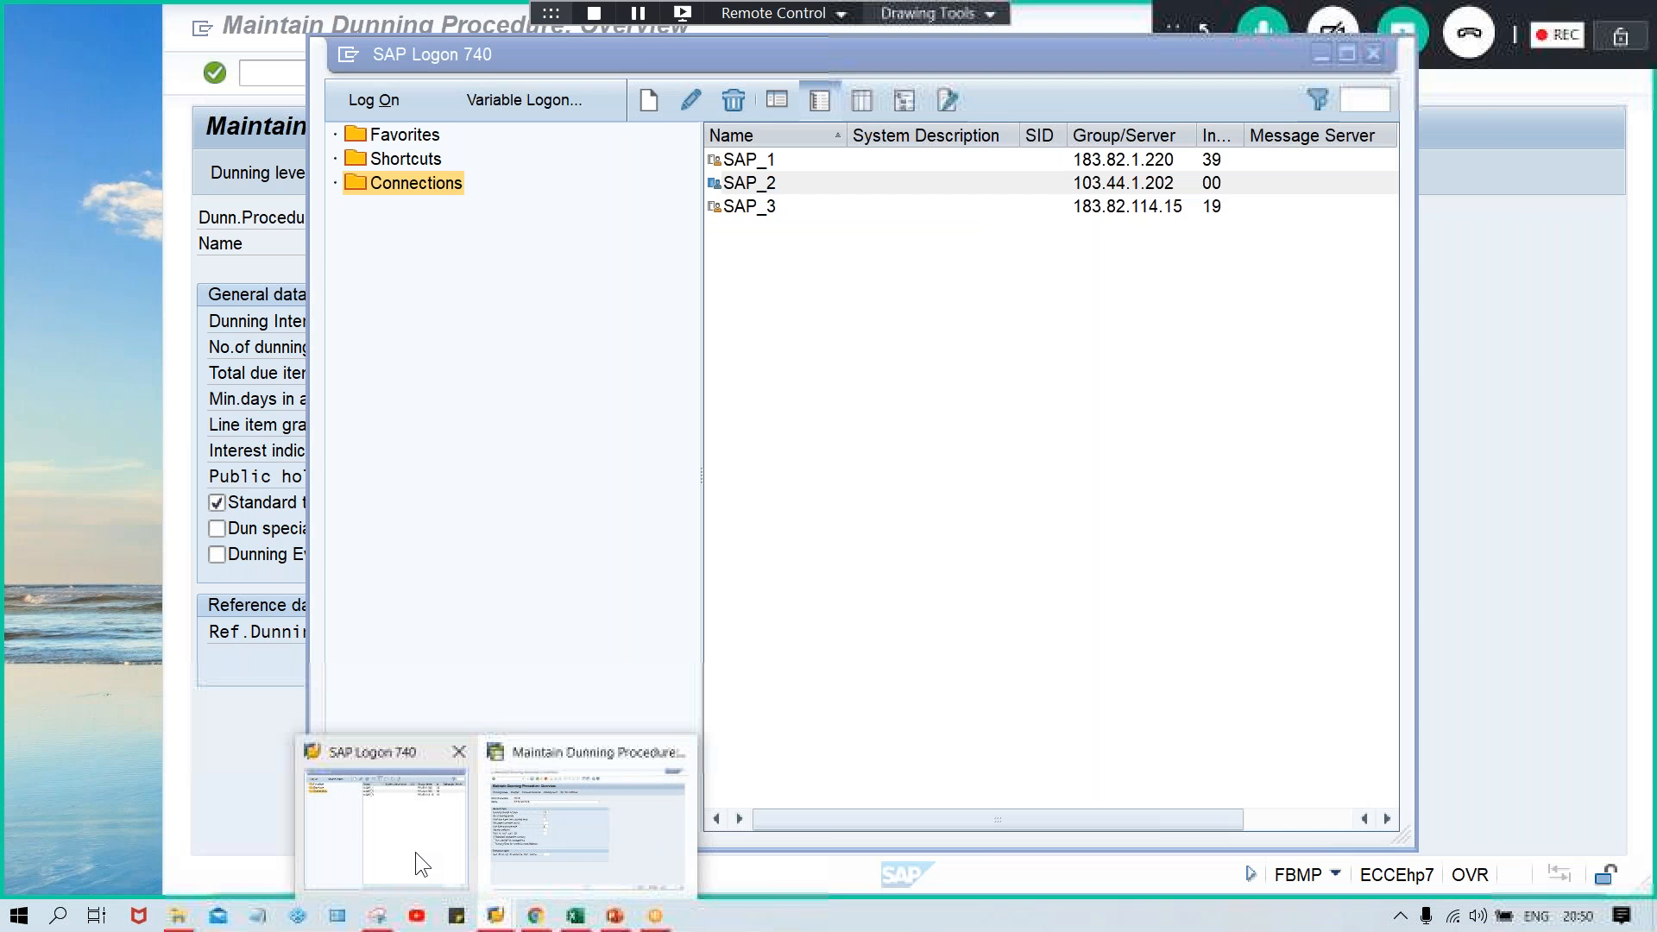
left_click(420, 863)
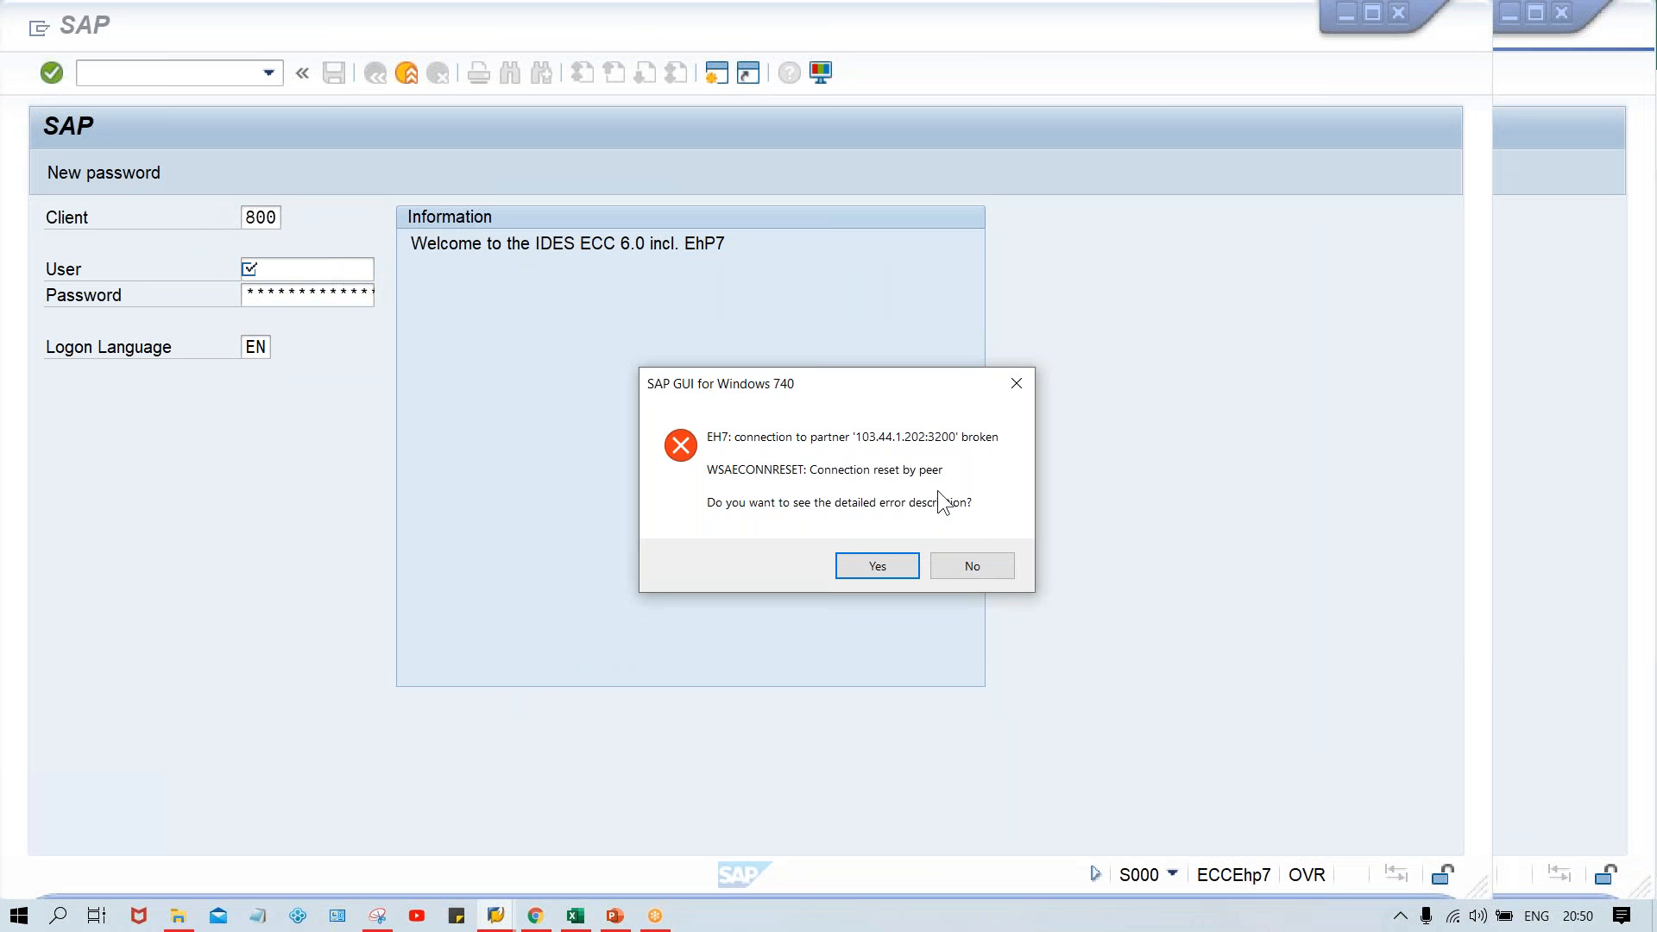
left_click(967, 564)
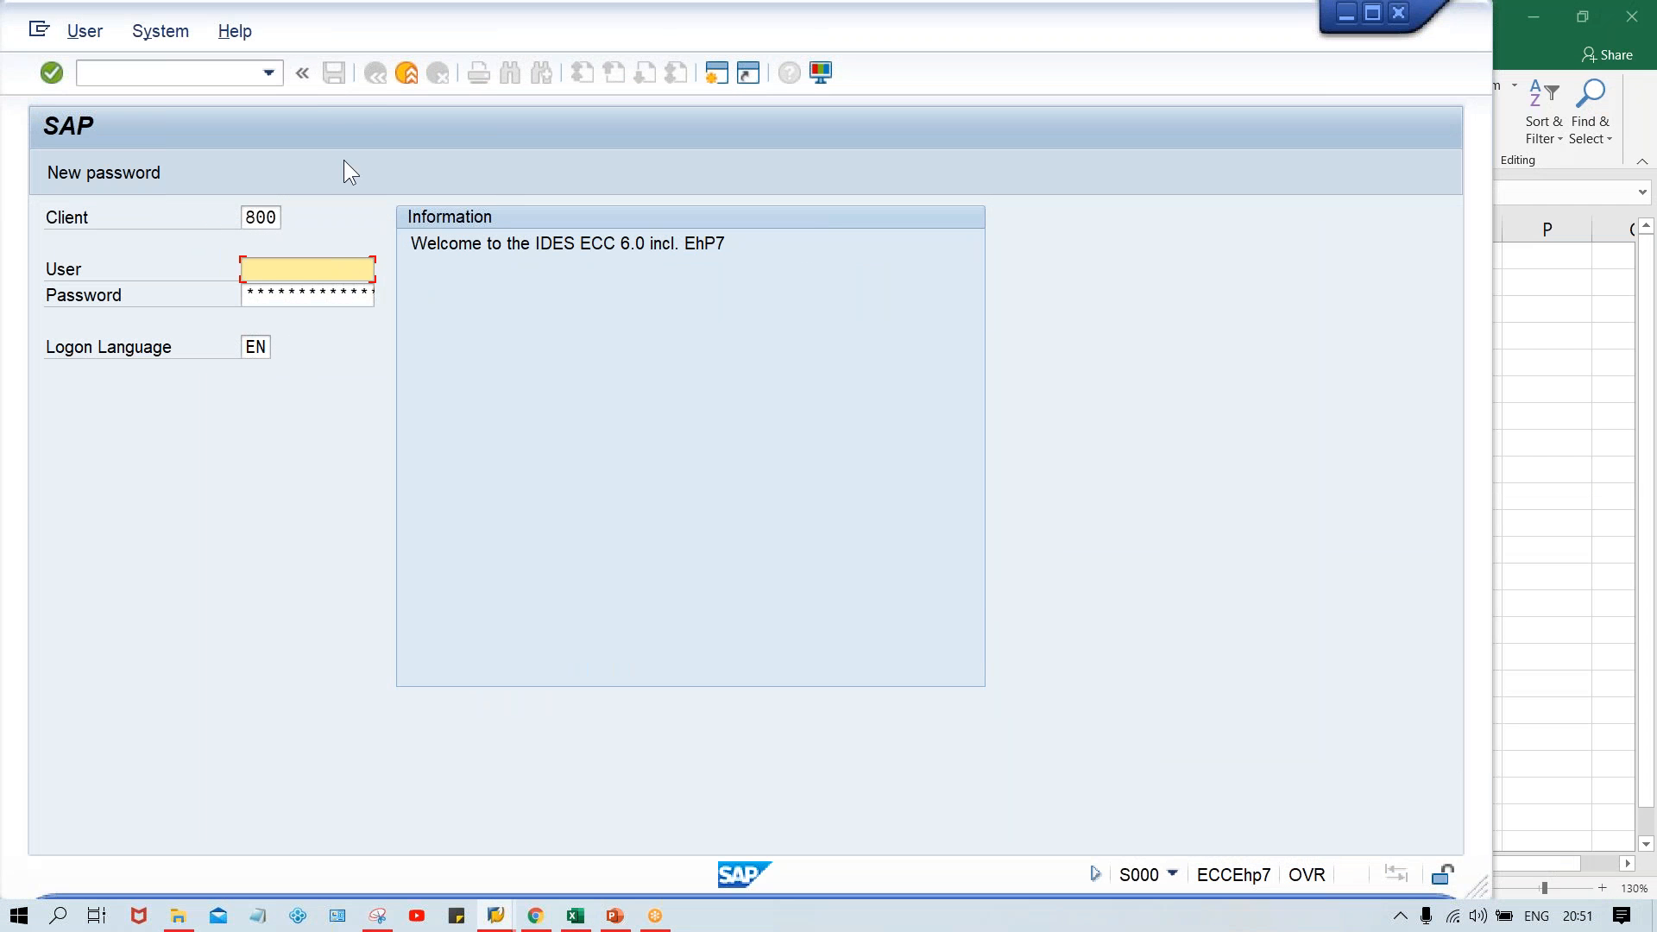
left_click_drag(447, 52, 509, 44)
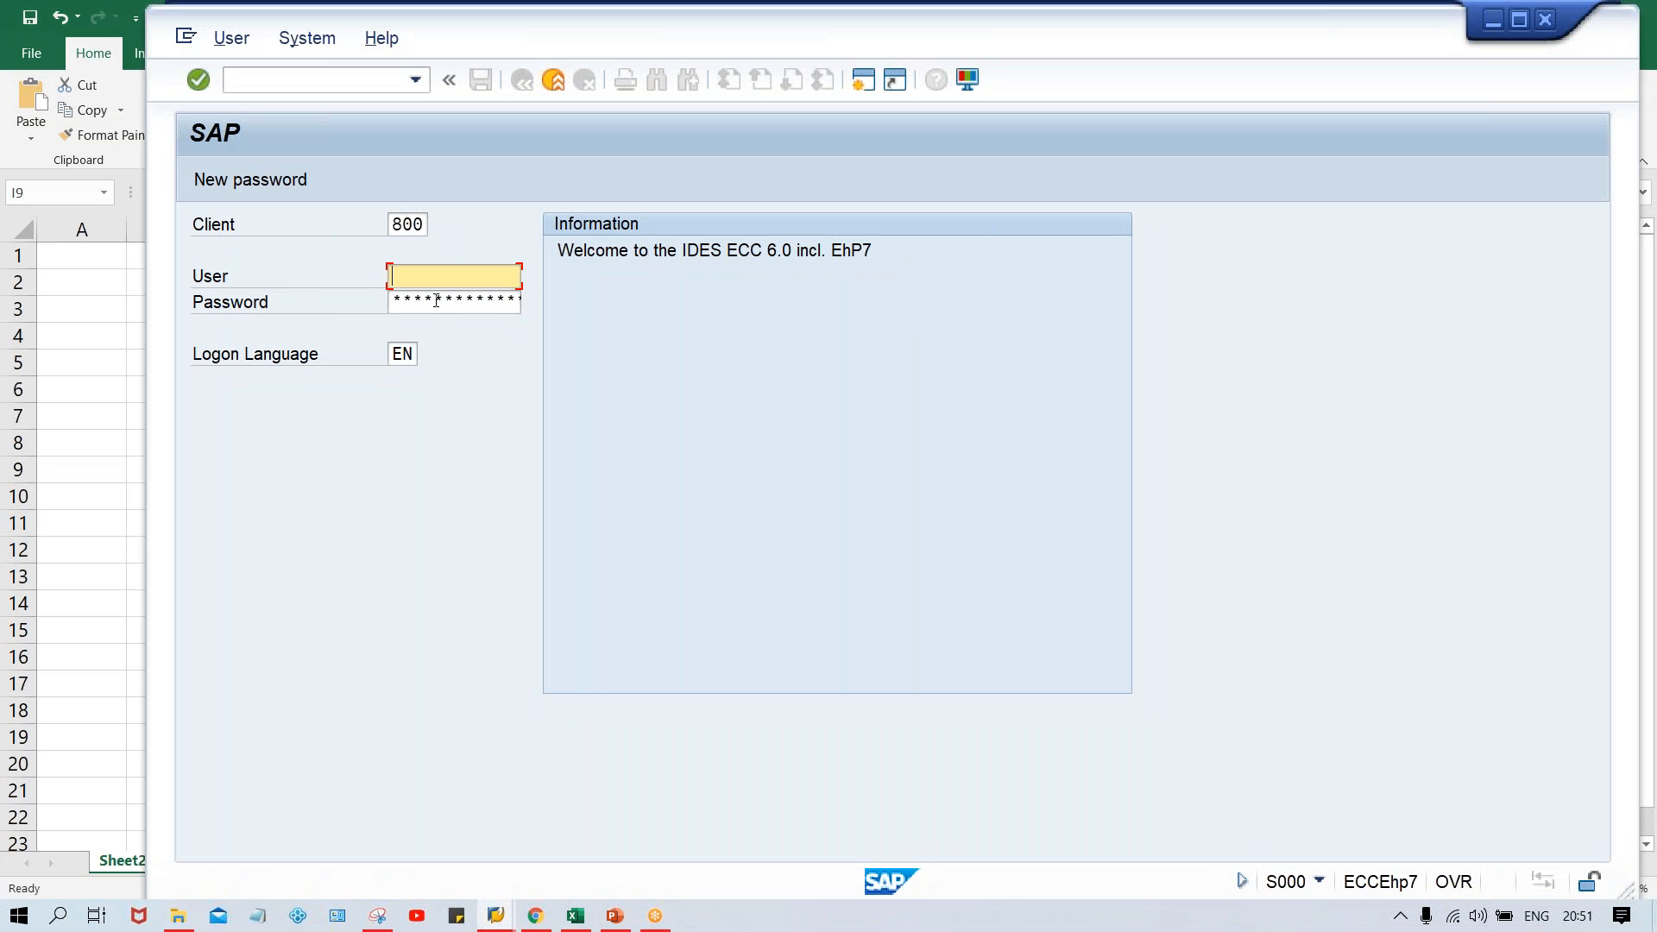
- Log on to SAP client 800 with the user name and the account password
key("Down")
key("Return")
key("Tab")
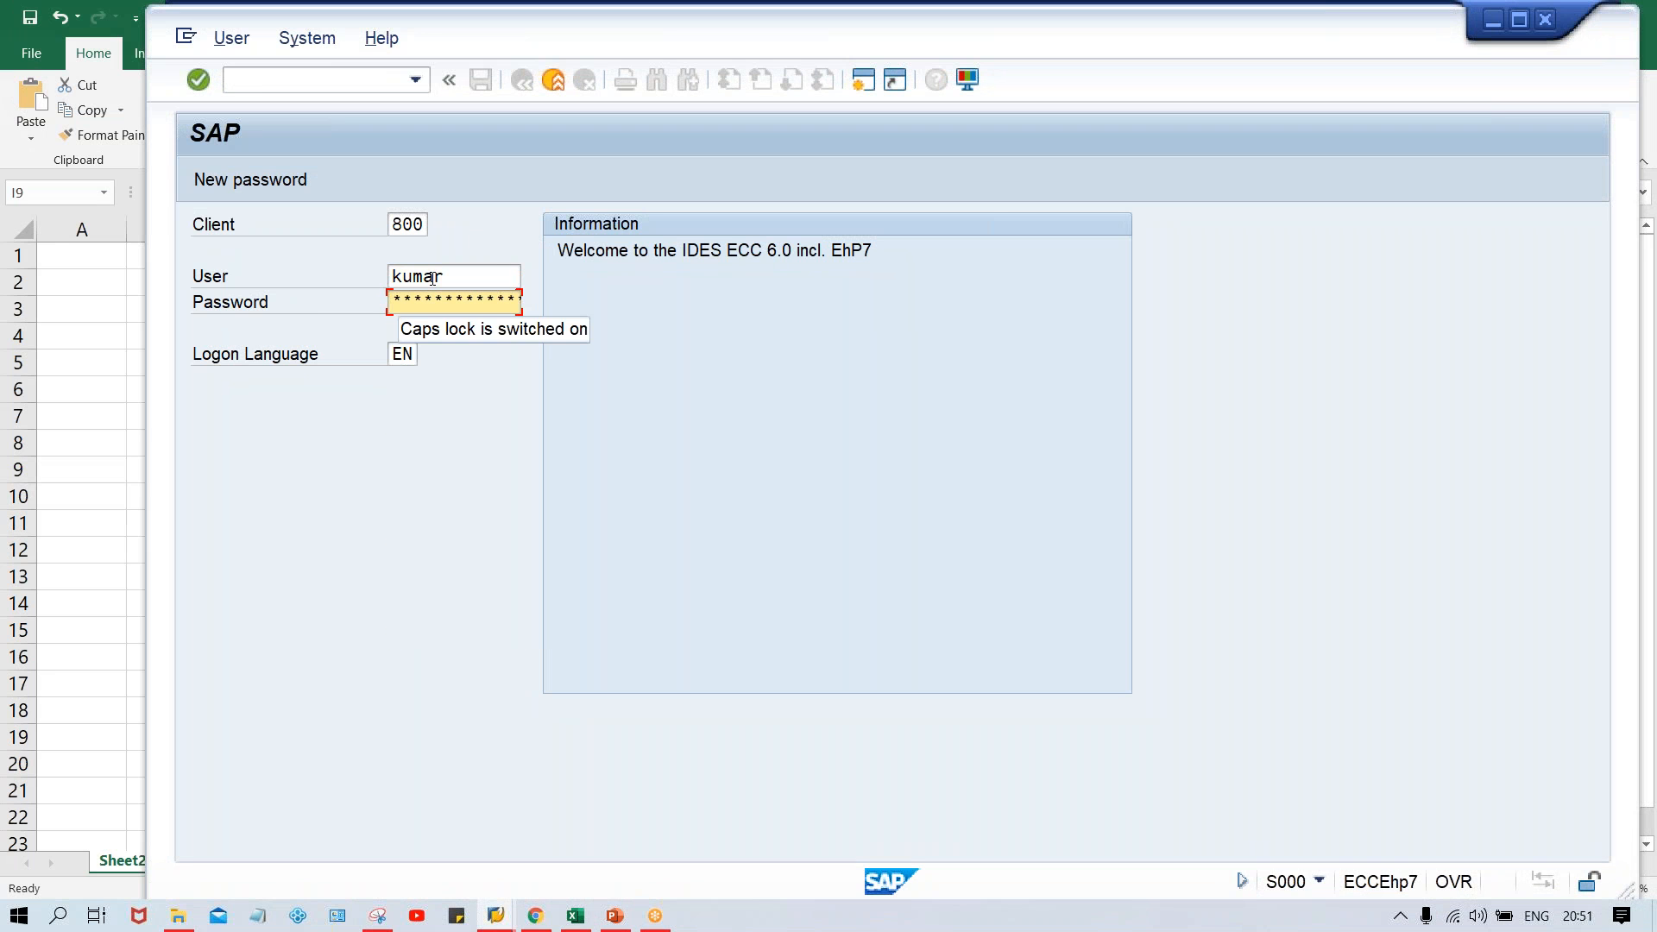
type("**")
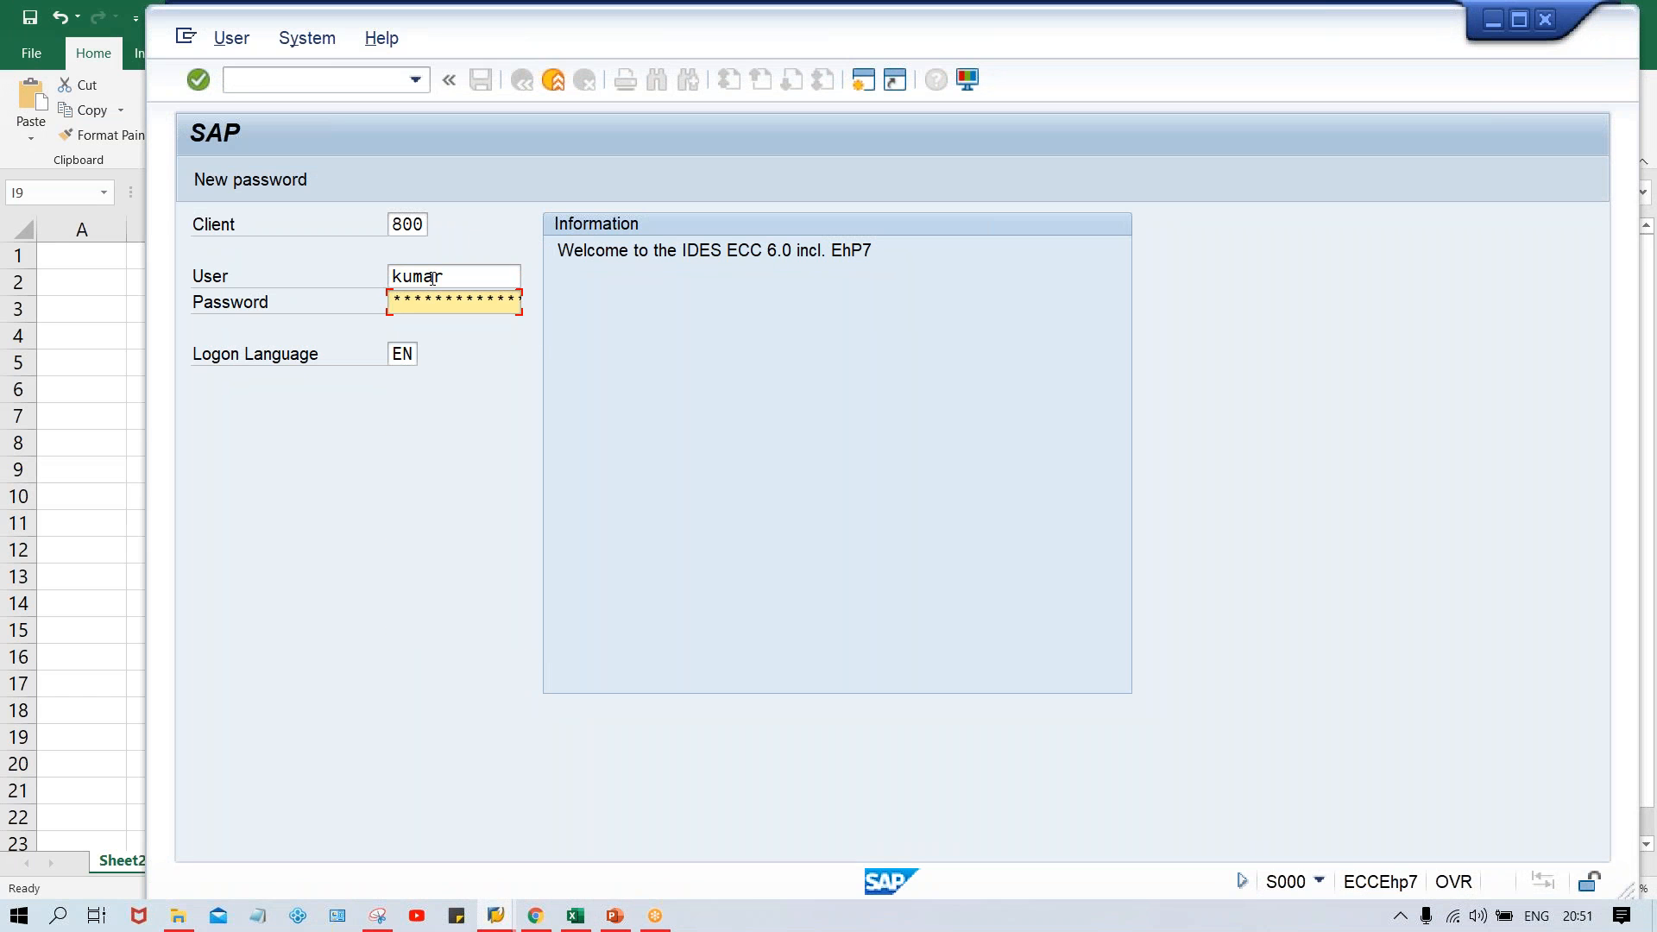
key("Caps_Lock")
type("***")
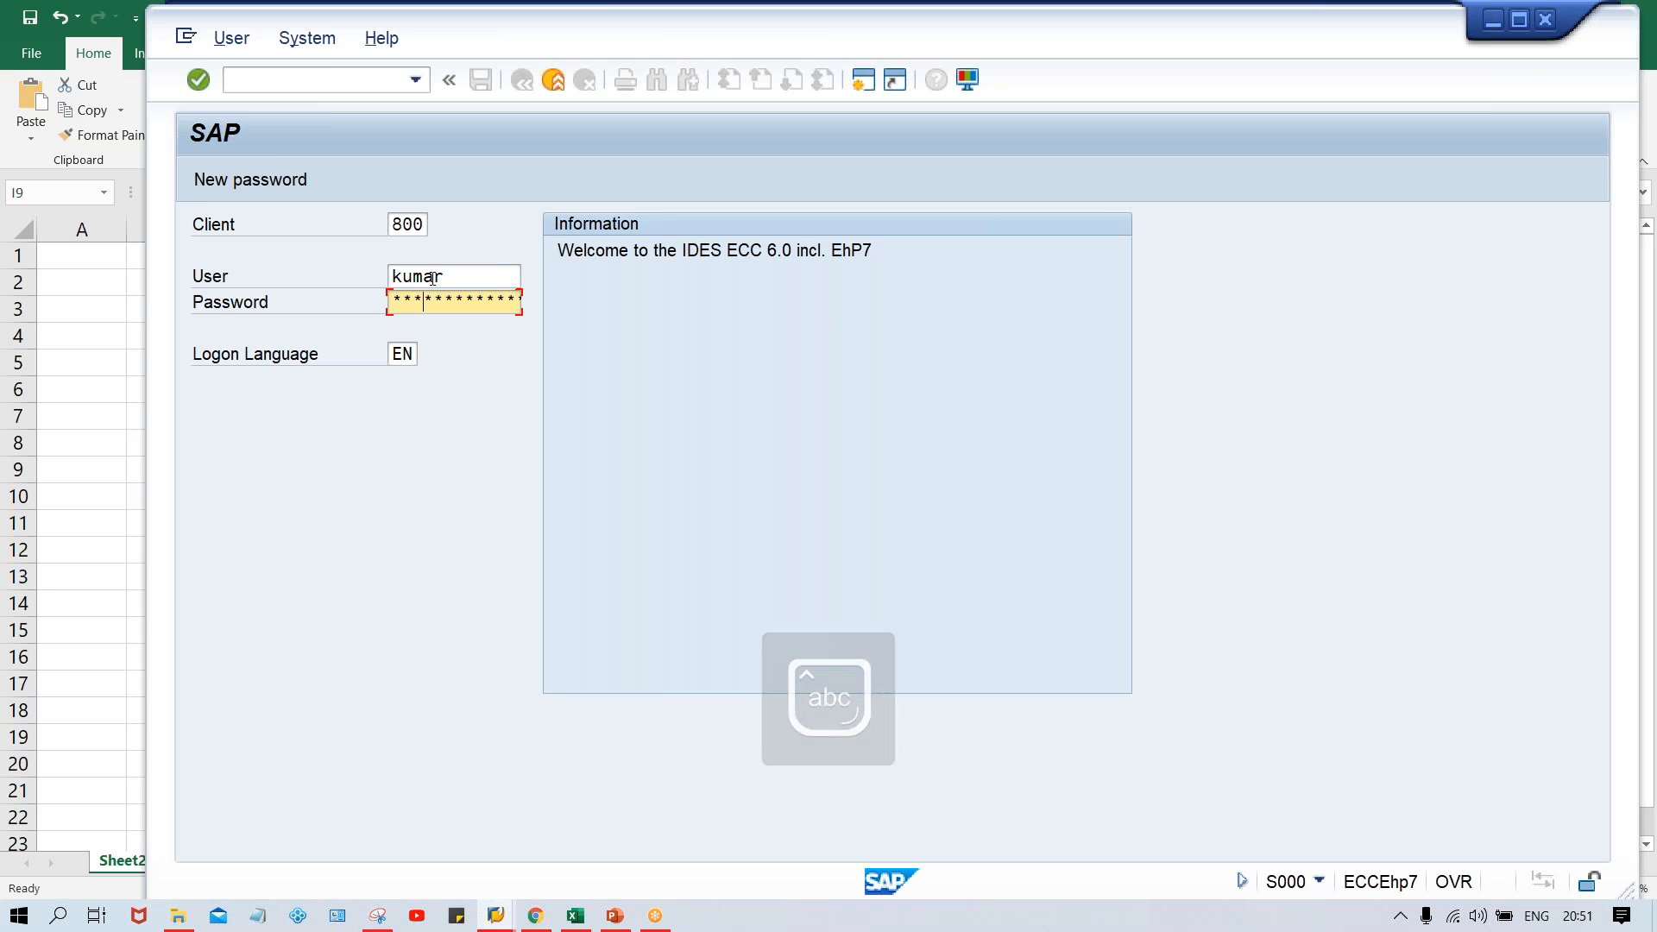
key("Return")
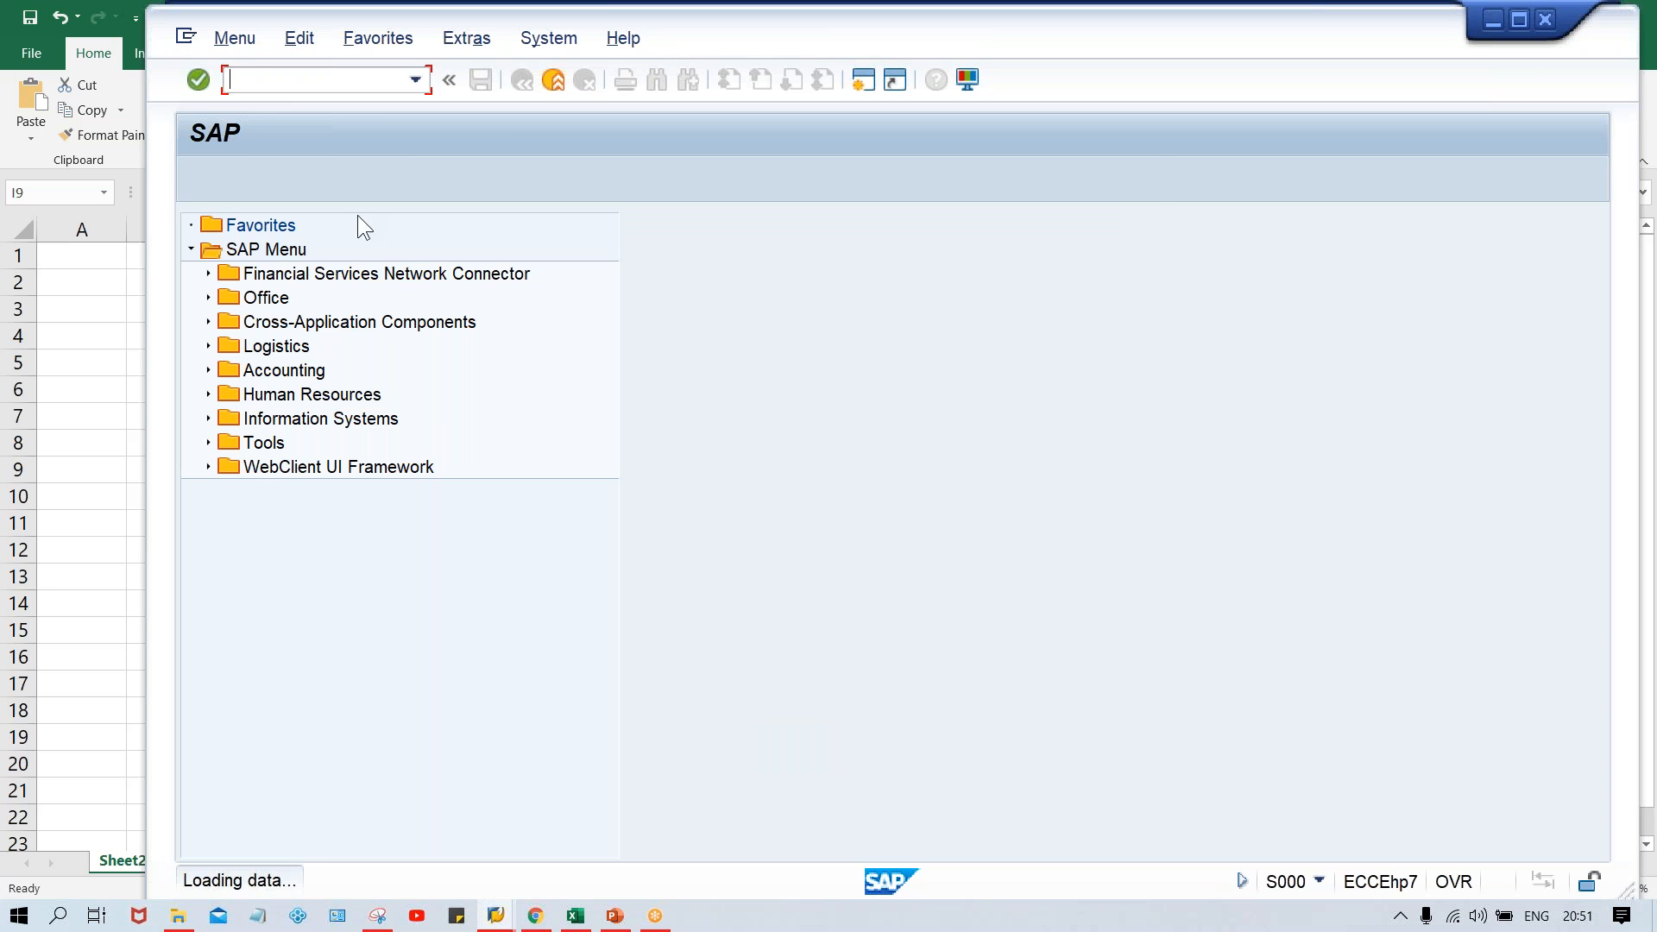
- Start transaction FBMP to open the list of dunning procedures
type("FBMP")
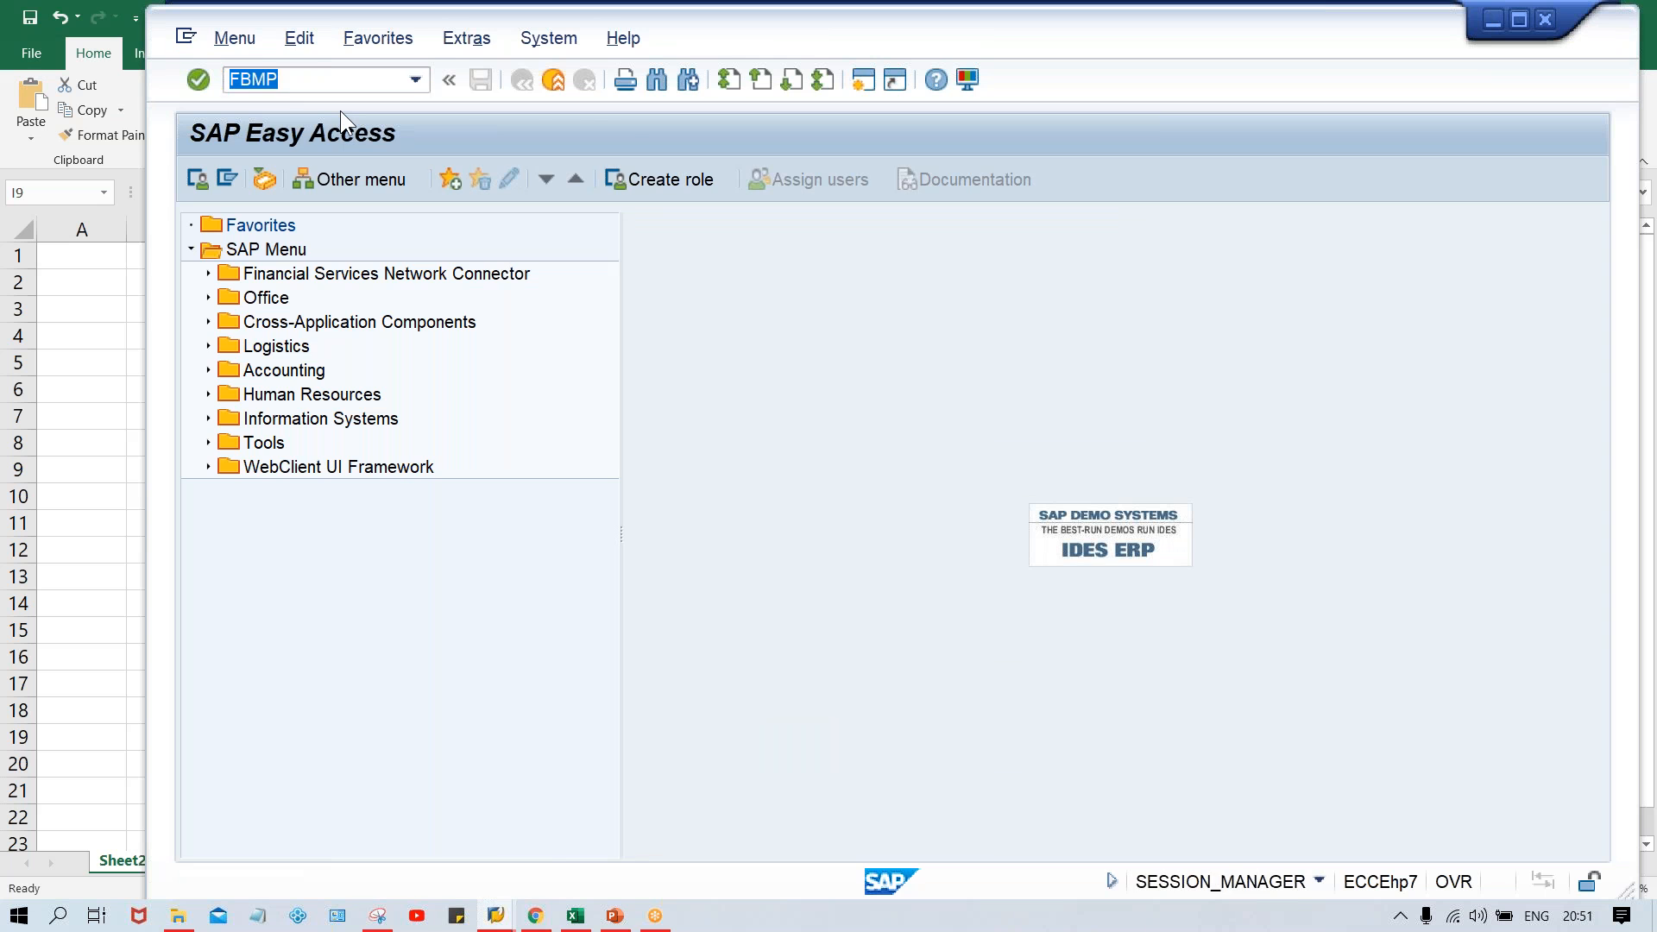
key("Return")
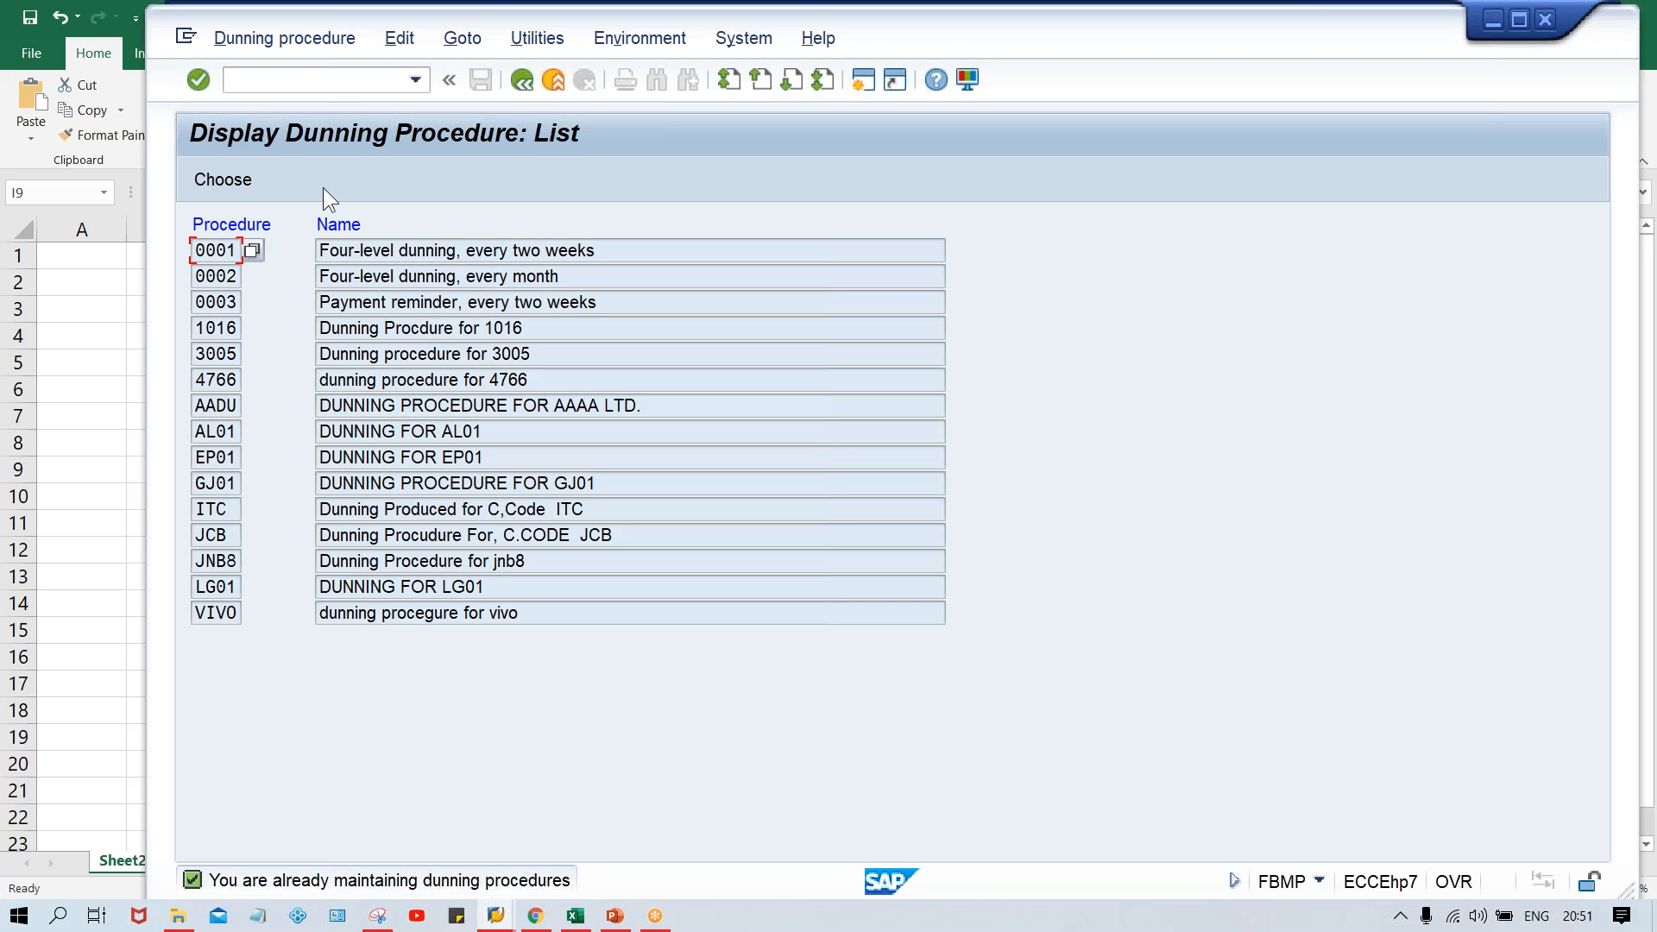
- Go to transaction SM12 and list the lock entries of all users
left_click(299, 83)
type("/nsm12")
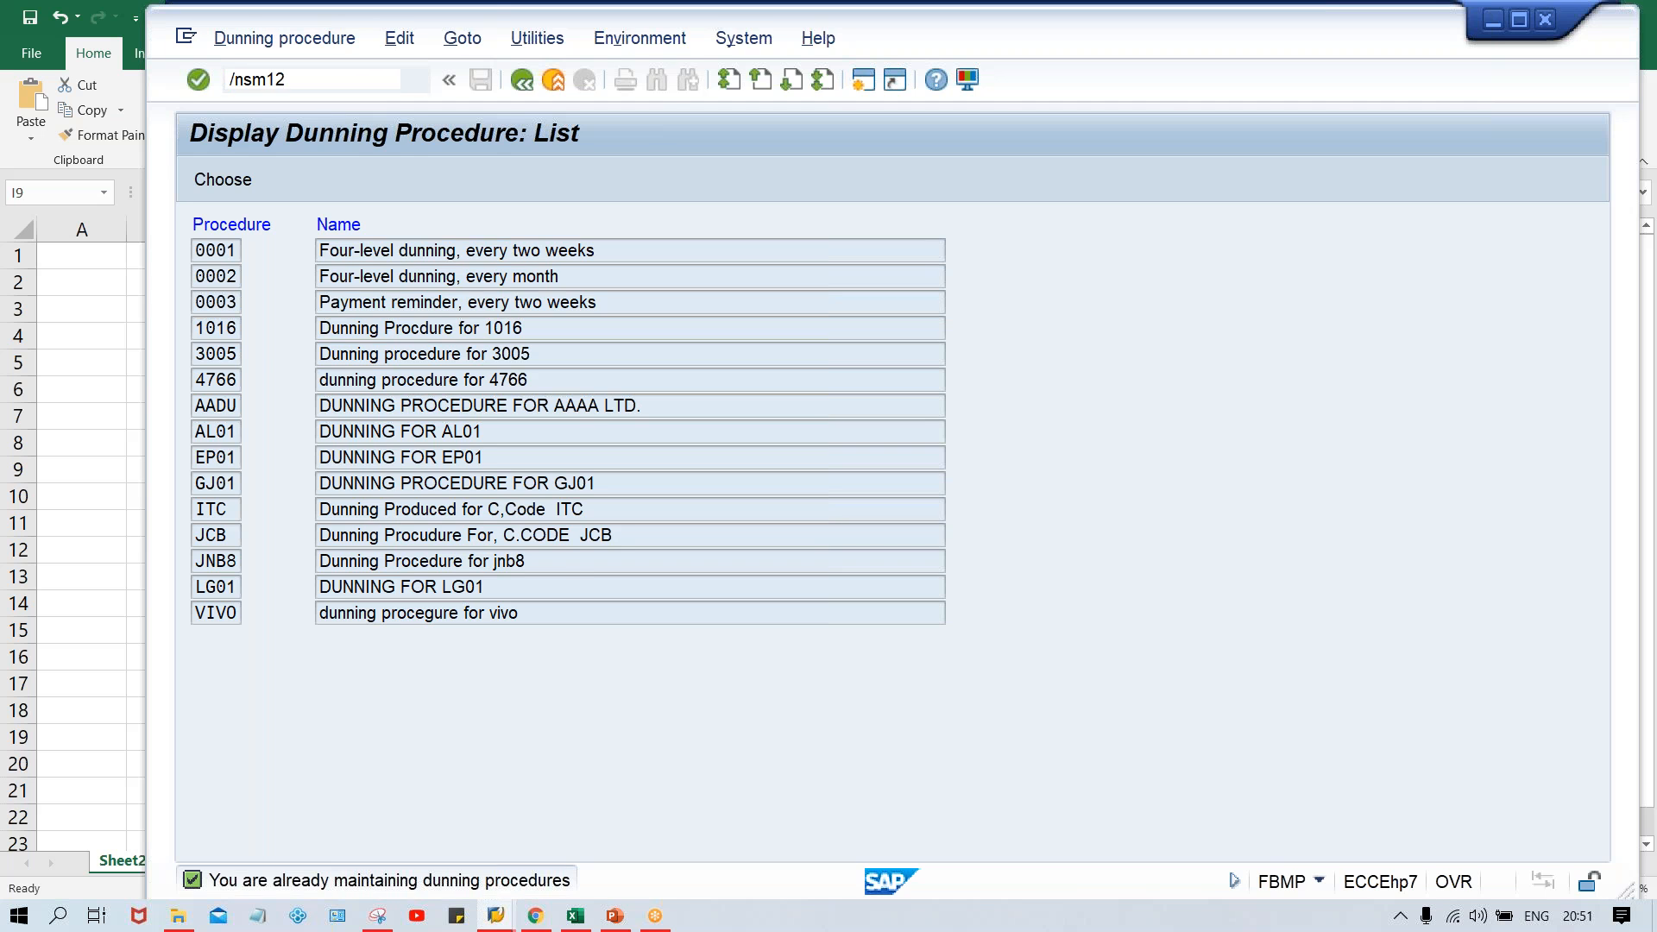
key("Return")
left_click(448, 353)
key("shift+Home")
key("Delete")
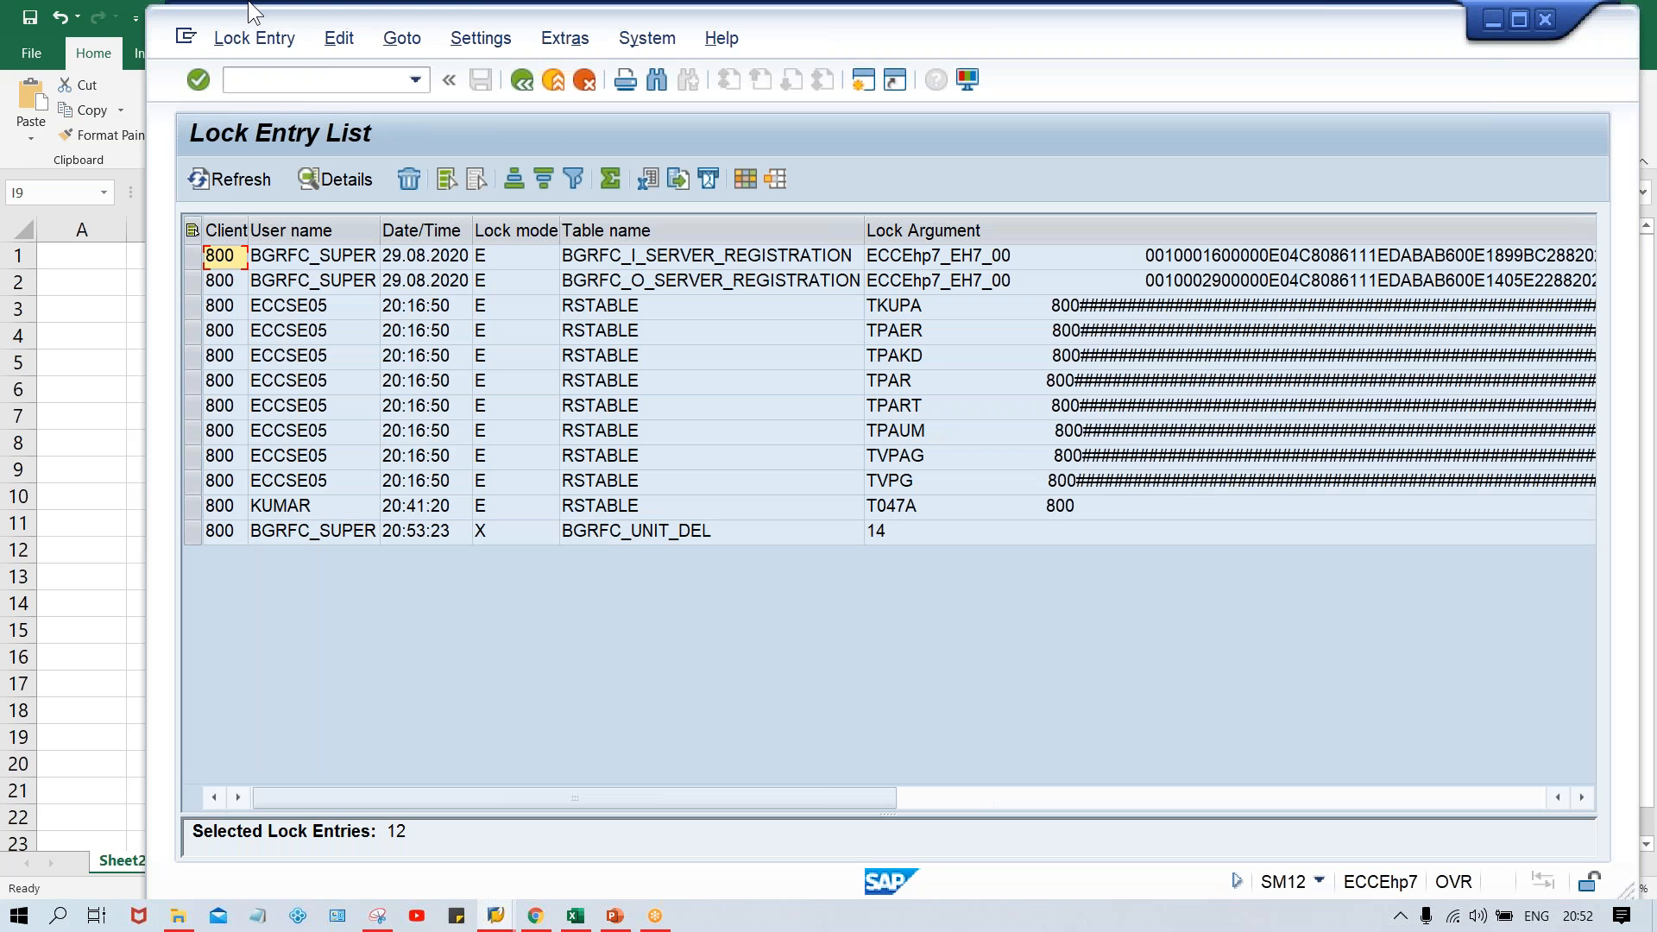
- Delete all lock entries in the list and close the Performance Assistant window
left_click(250, 36)
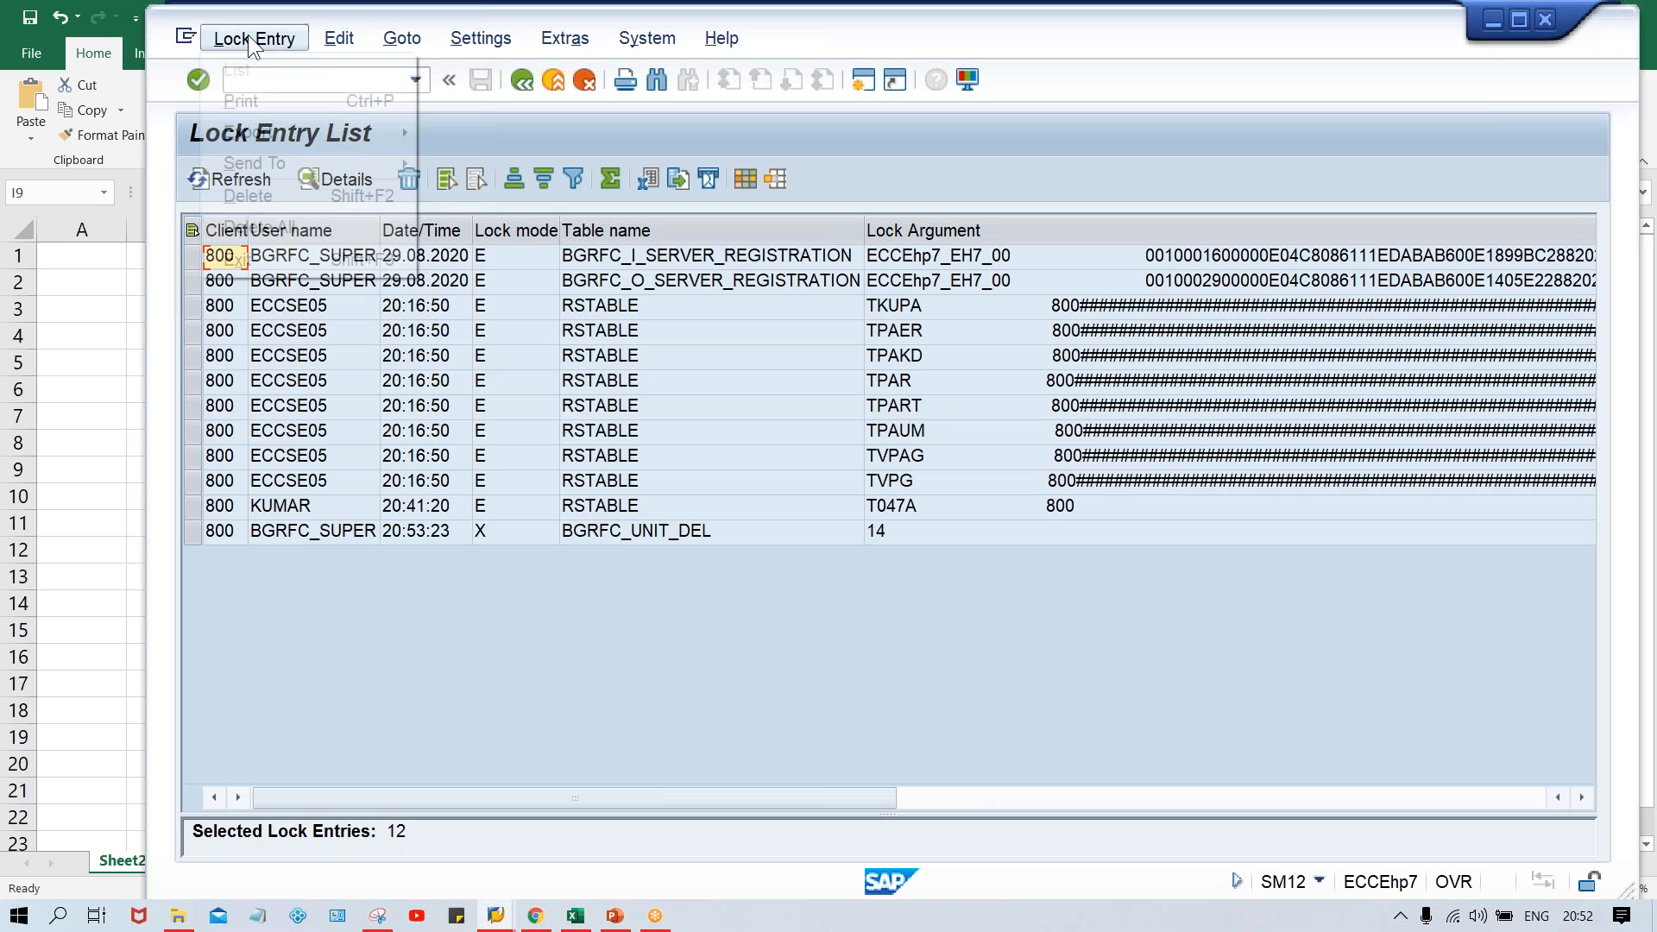
left_click(293, 229)
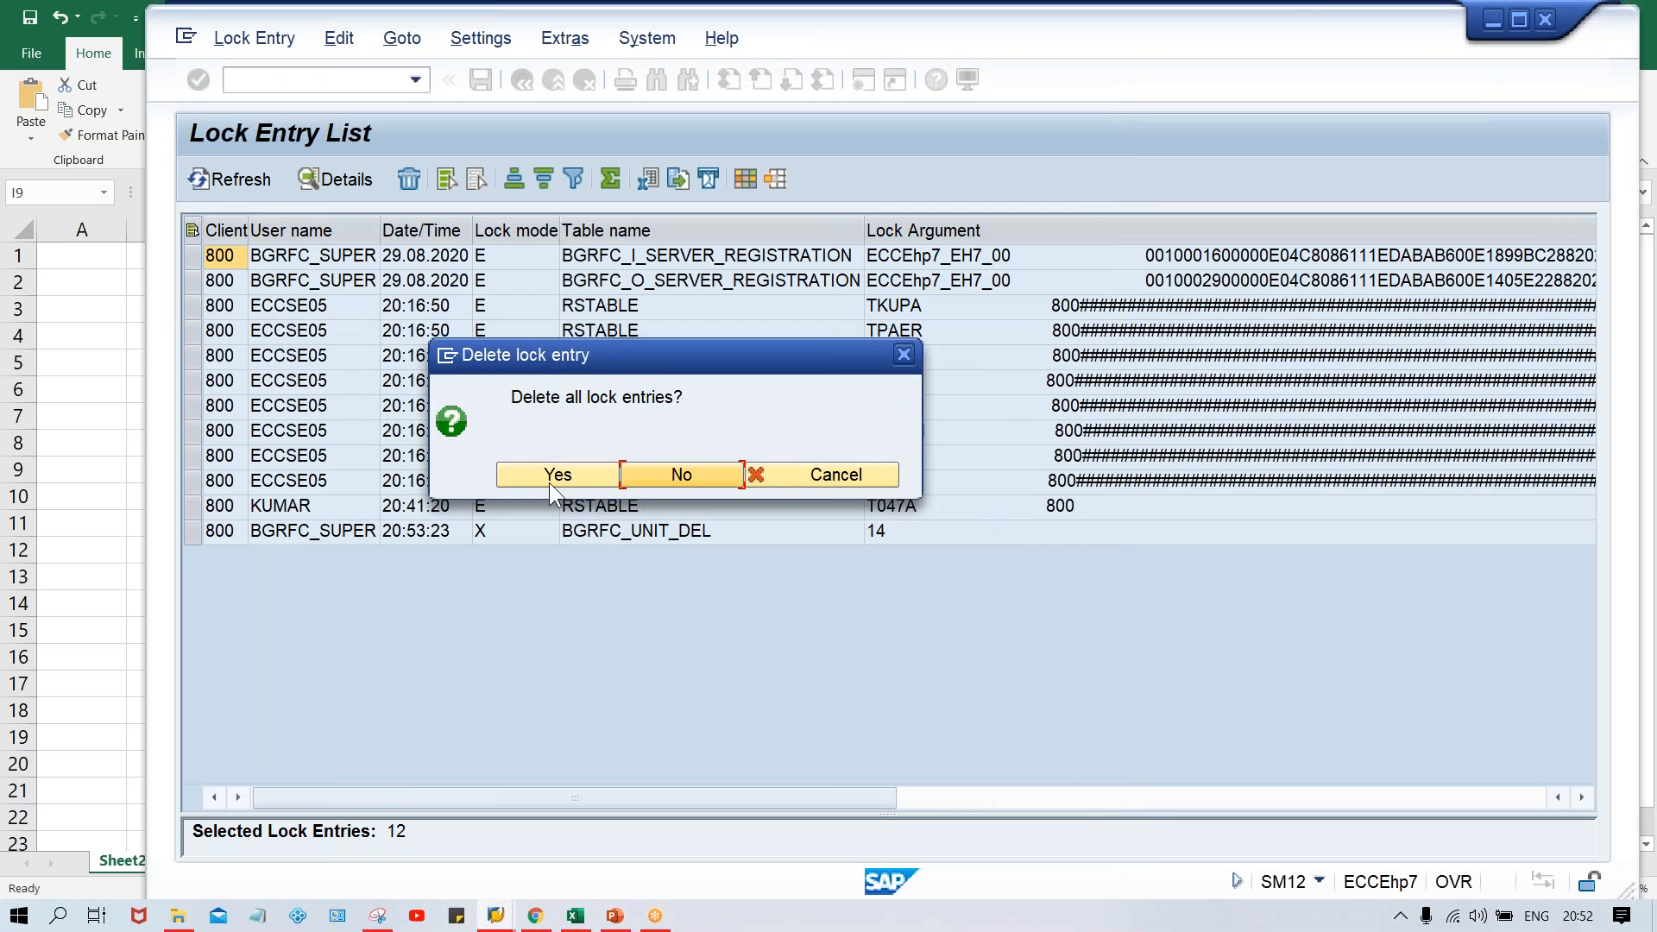
left_click(549, 478)
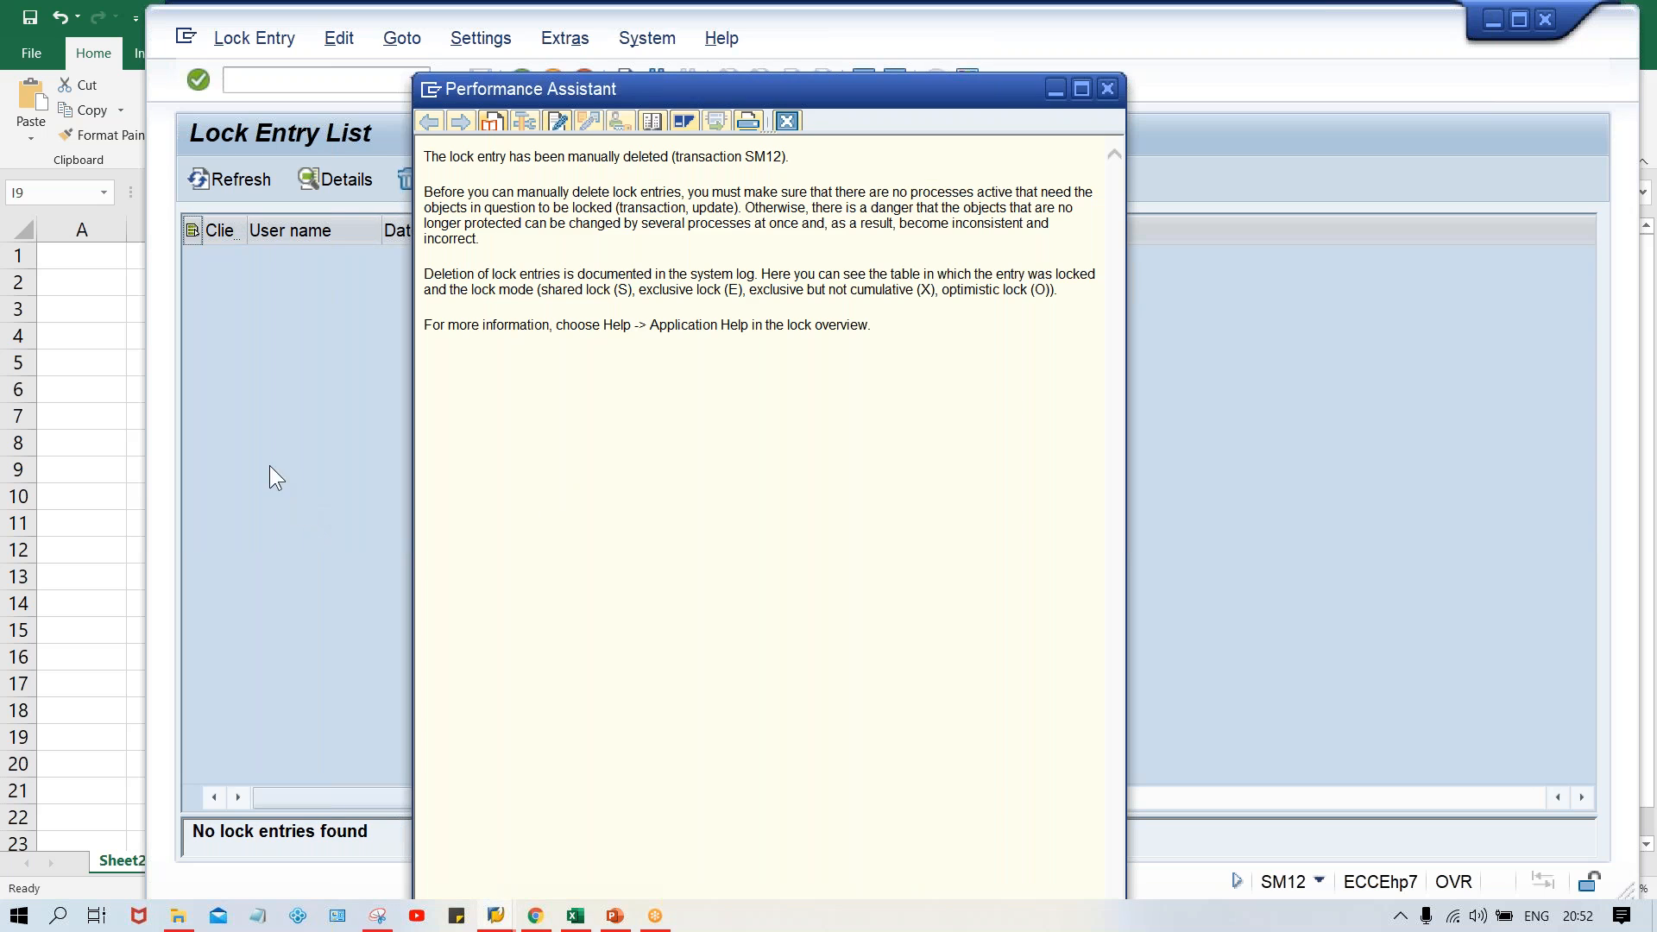
left_click(786, 121)
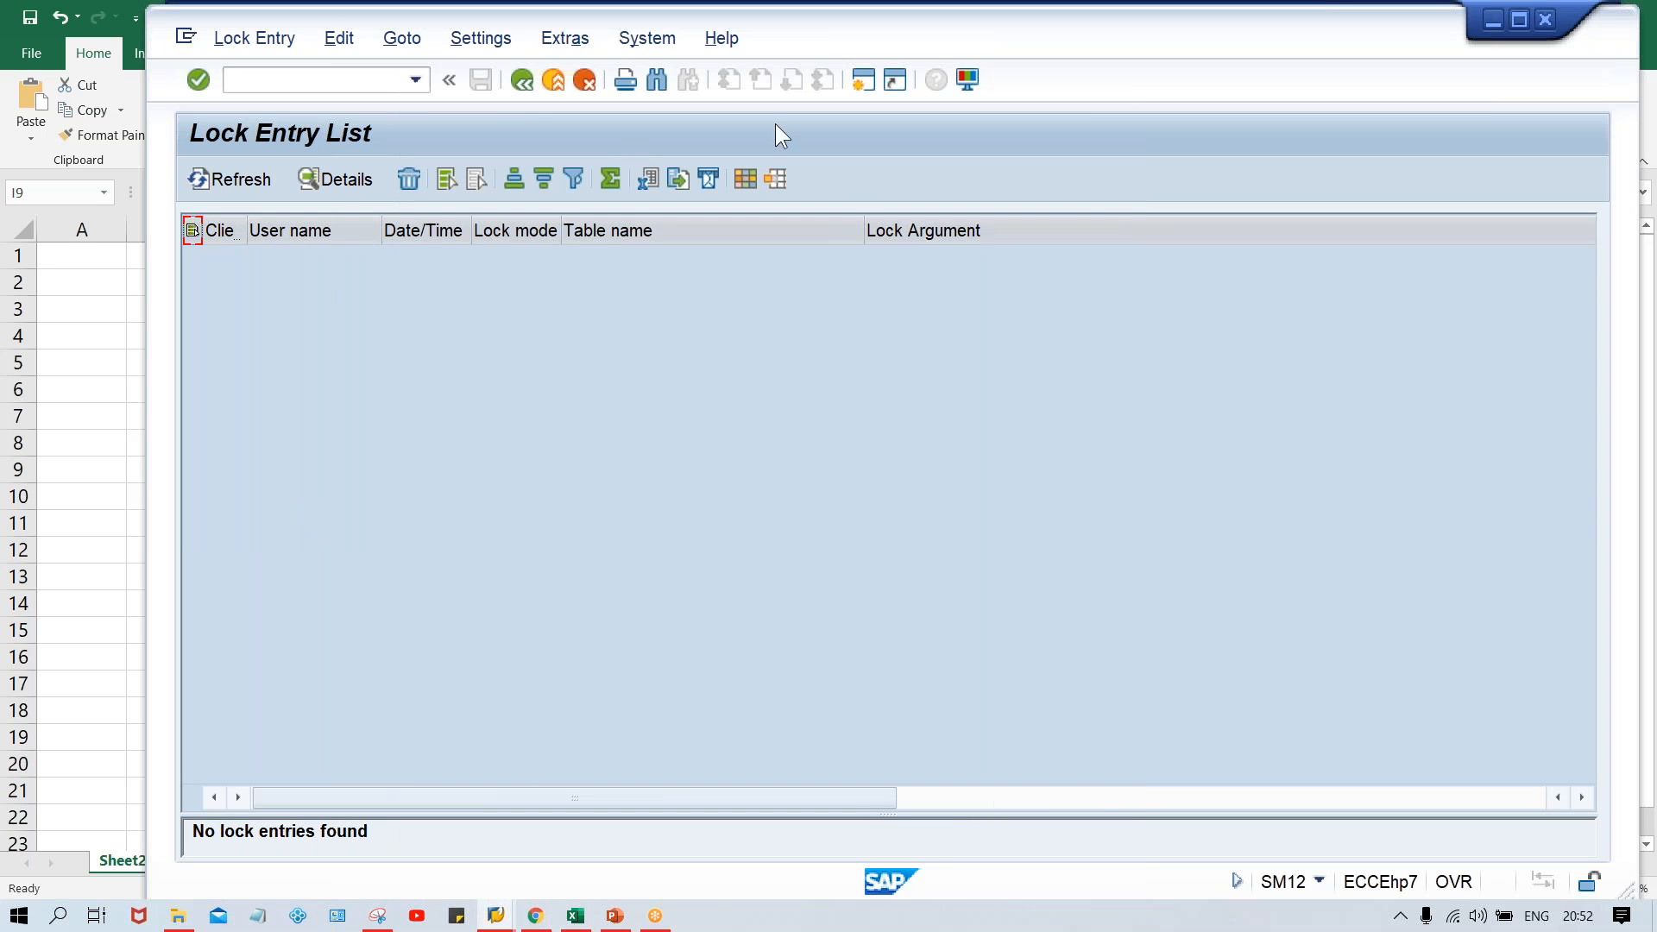
- Go back to transaction FBMP to open the dunning procedure list for maintenance
left_click(380, 78)
key("Down")
key("Down")
key("Return")
left_click(364, 87)
key("Down")
key("Left")
type("/n")
key("Return")
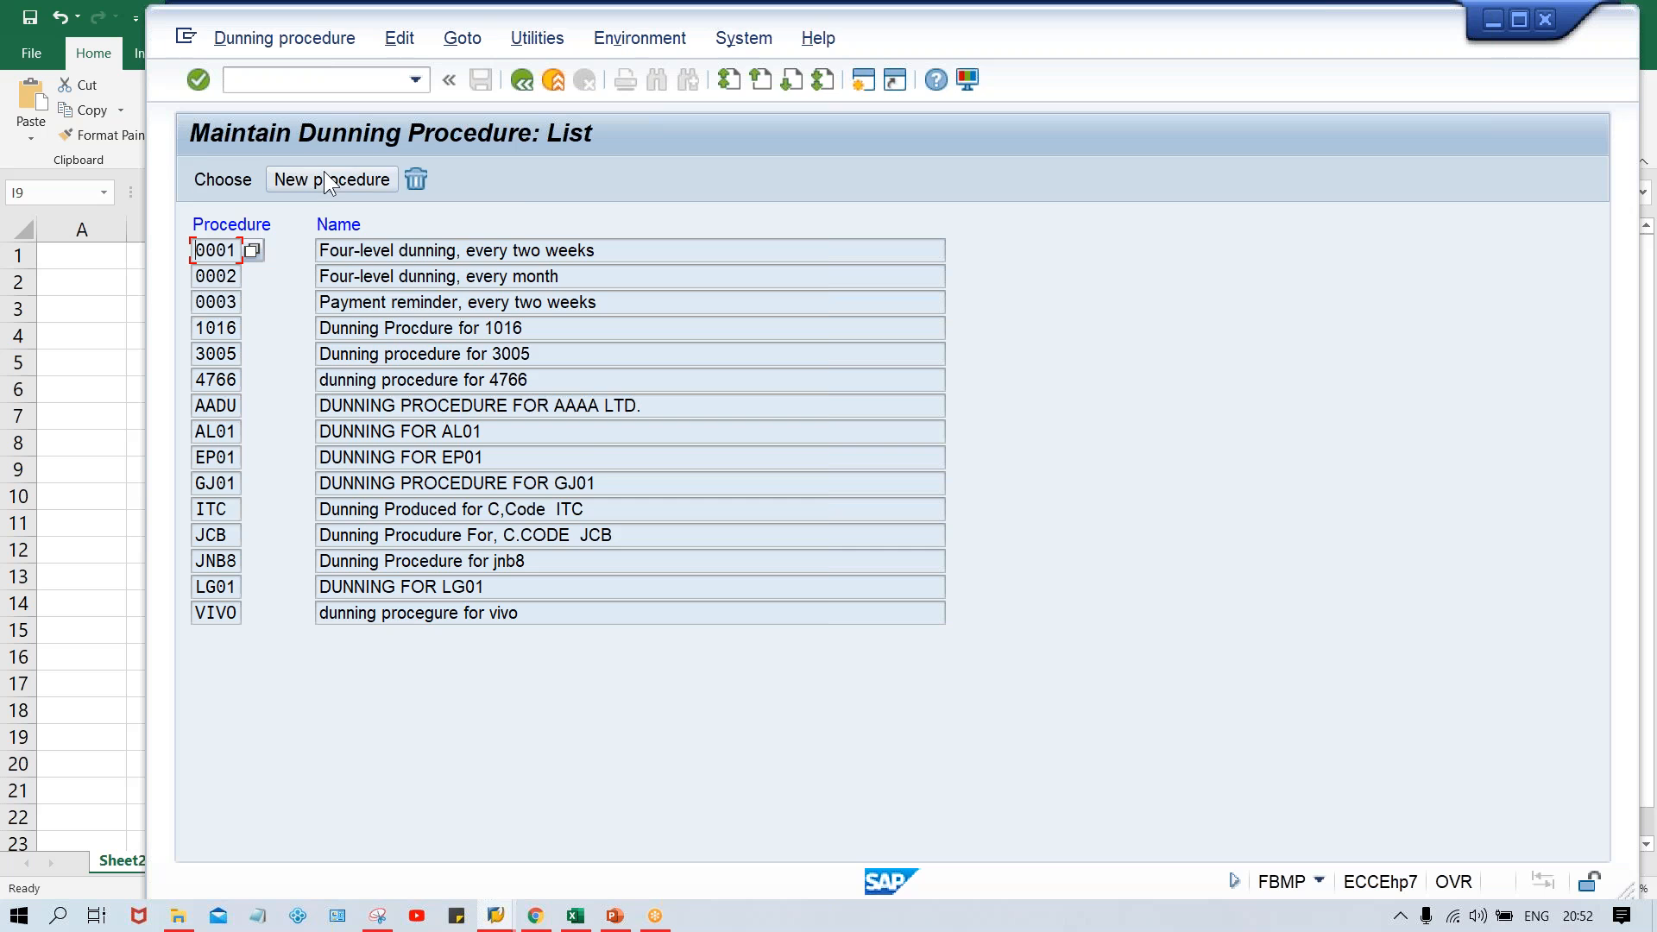
- Create a new dunning procedure with the code TM00 and the name TATA MOTOR
left_click(325, 178)
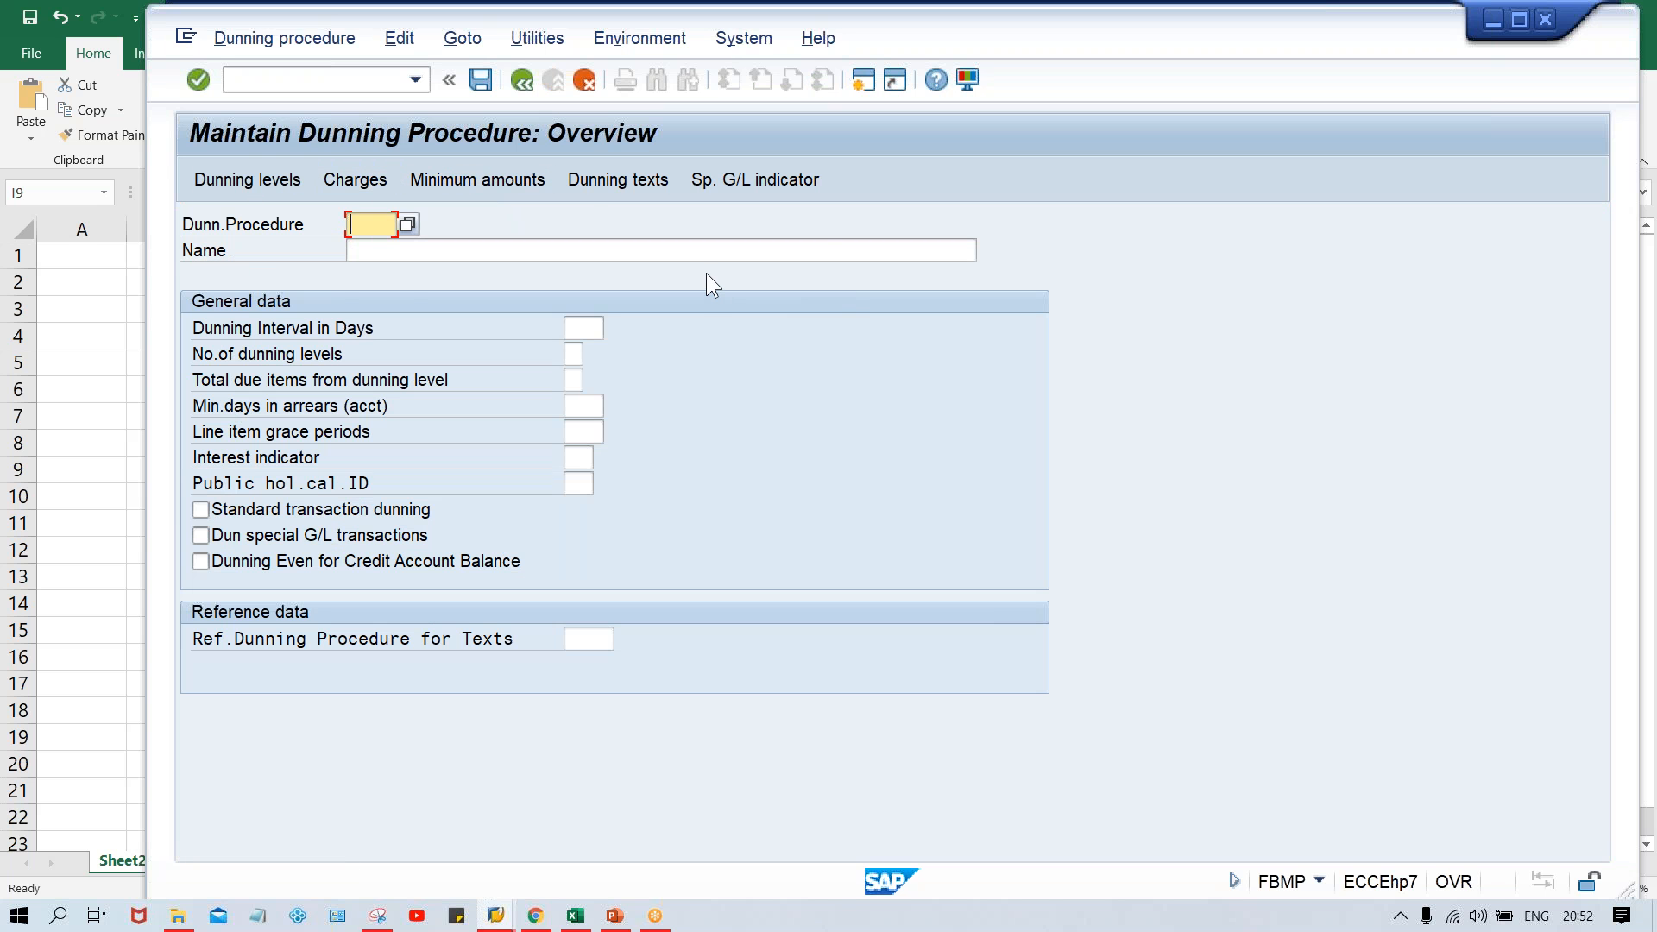
type("TM00")
key("Tab")
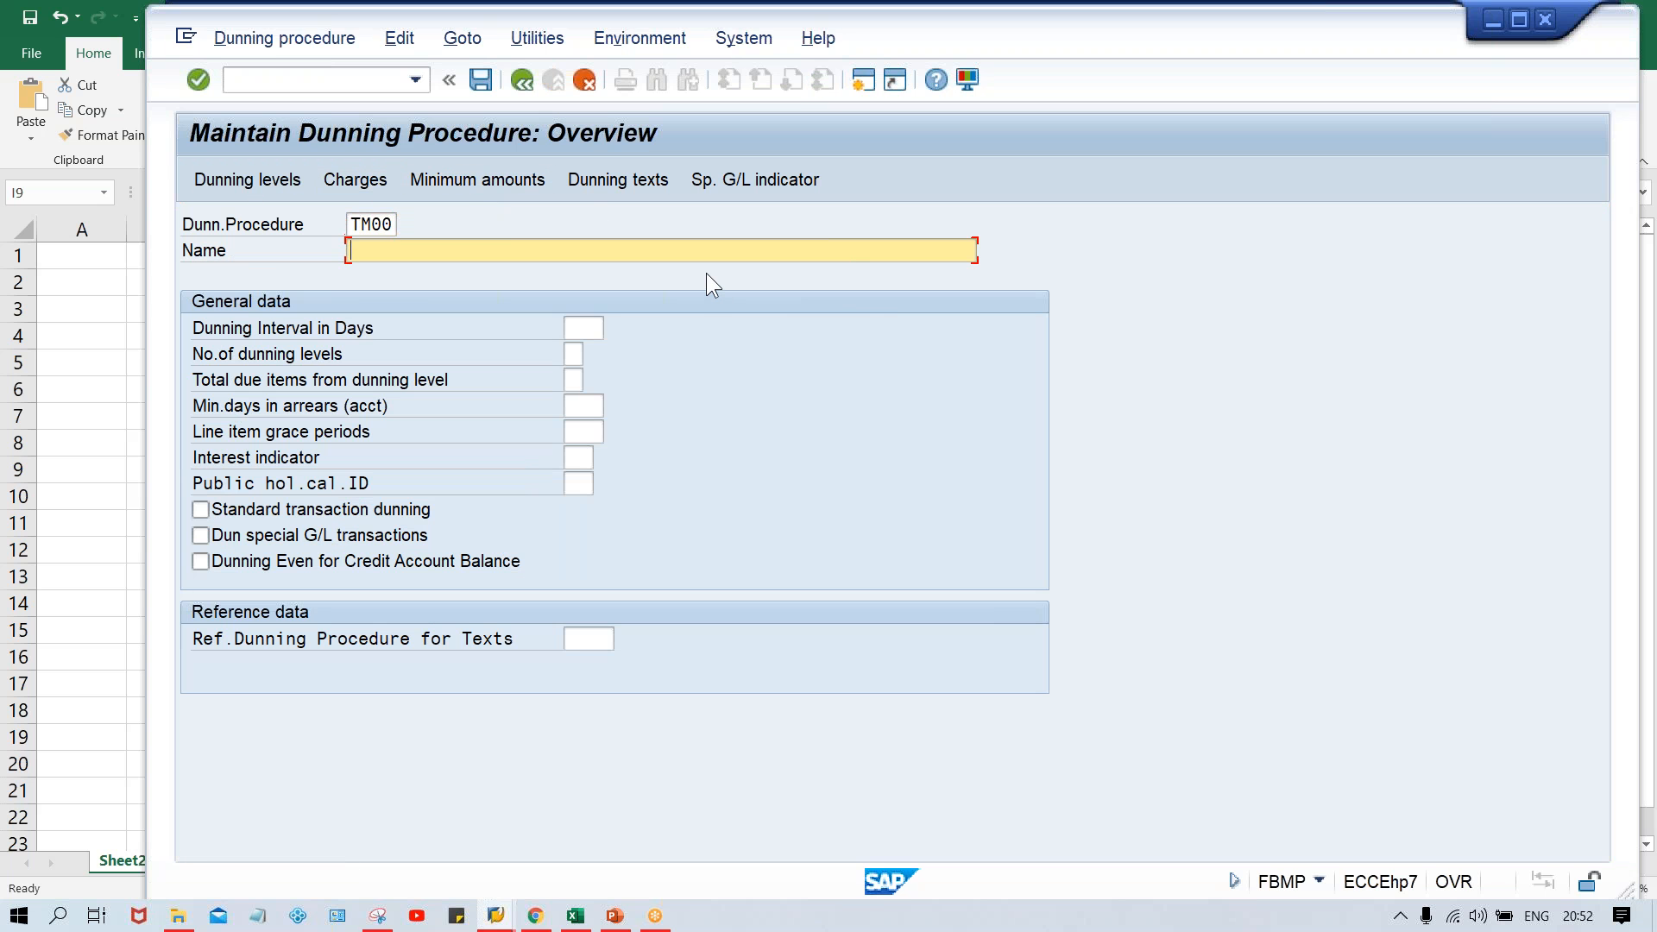
key("Caps_Lock")
type("TATA MOTOR")
- Set the dunning interval to 10 days, the number of dunning levels to 3 and the line item grace periods to 5
left_click(578, 325)
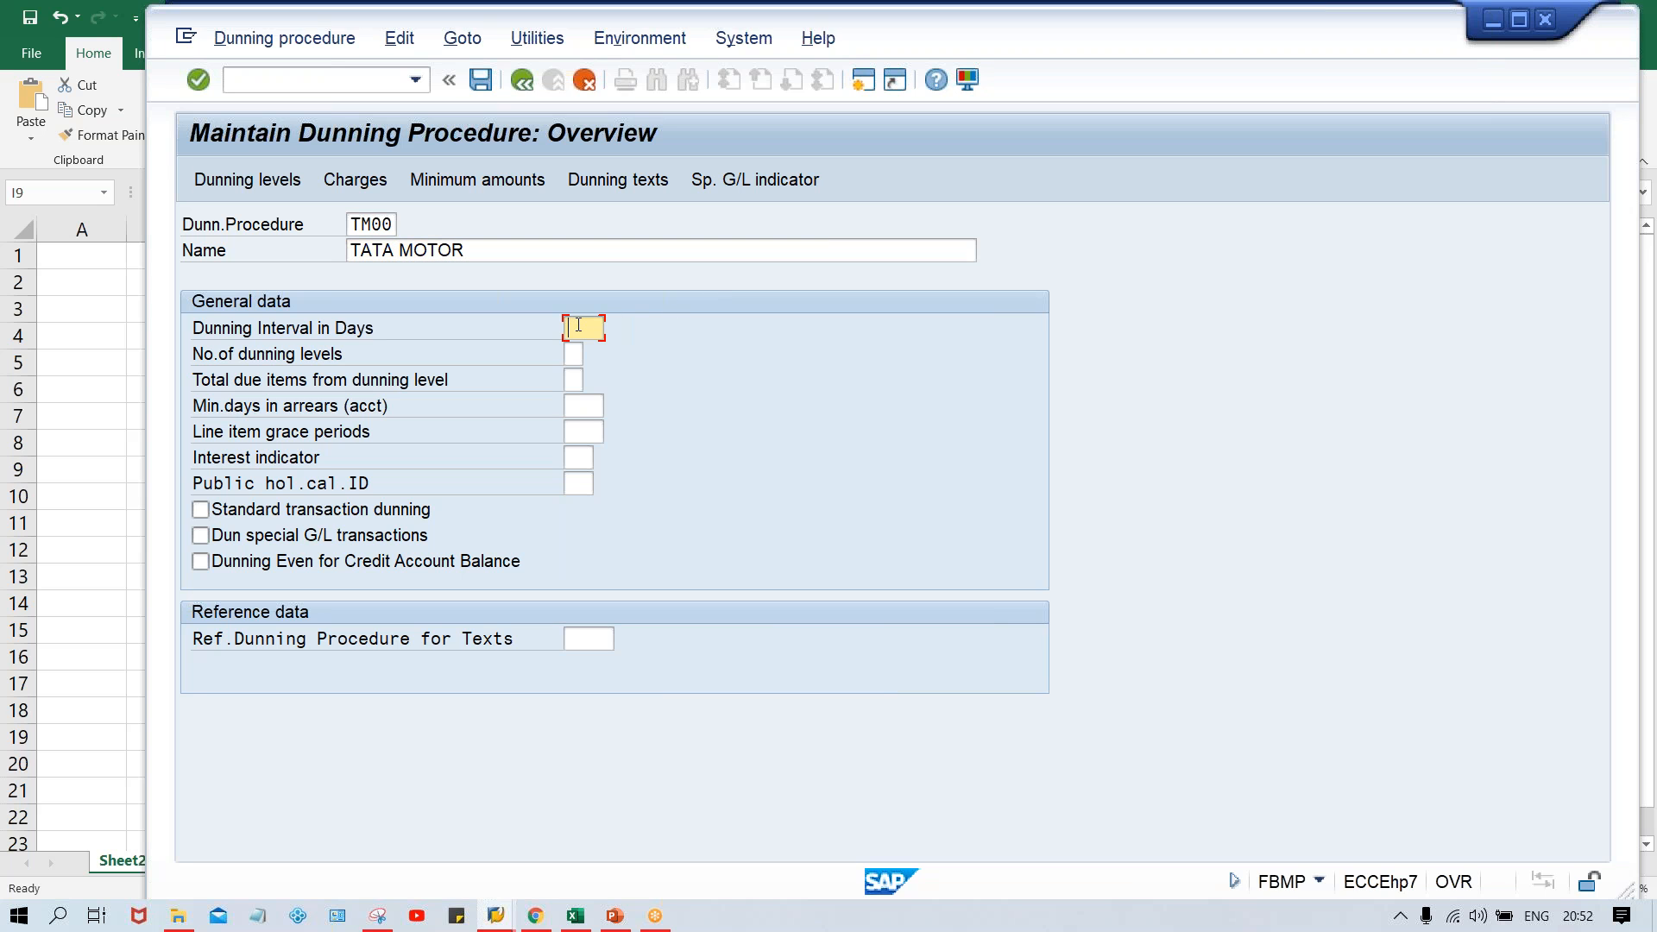
type("10")
key("Tab")
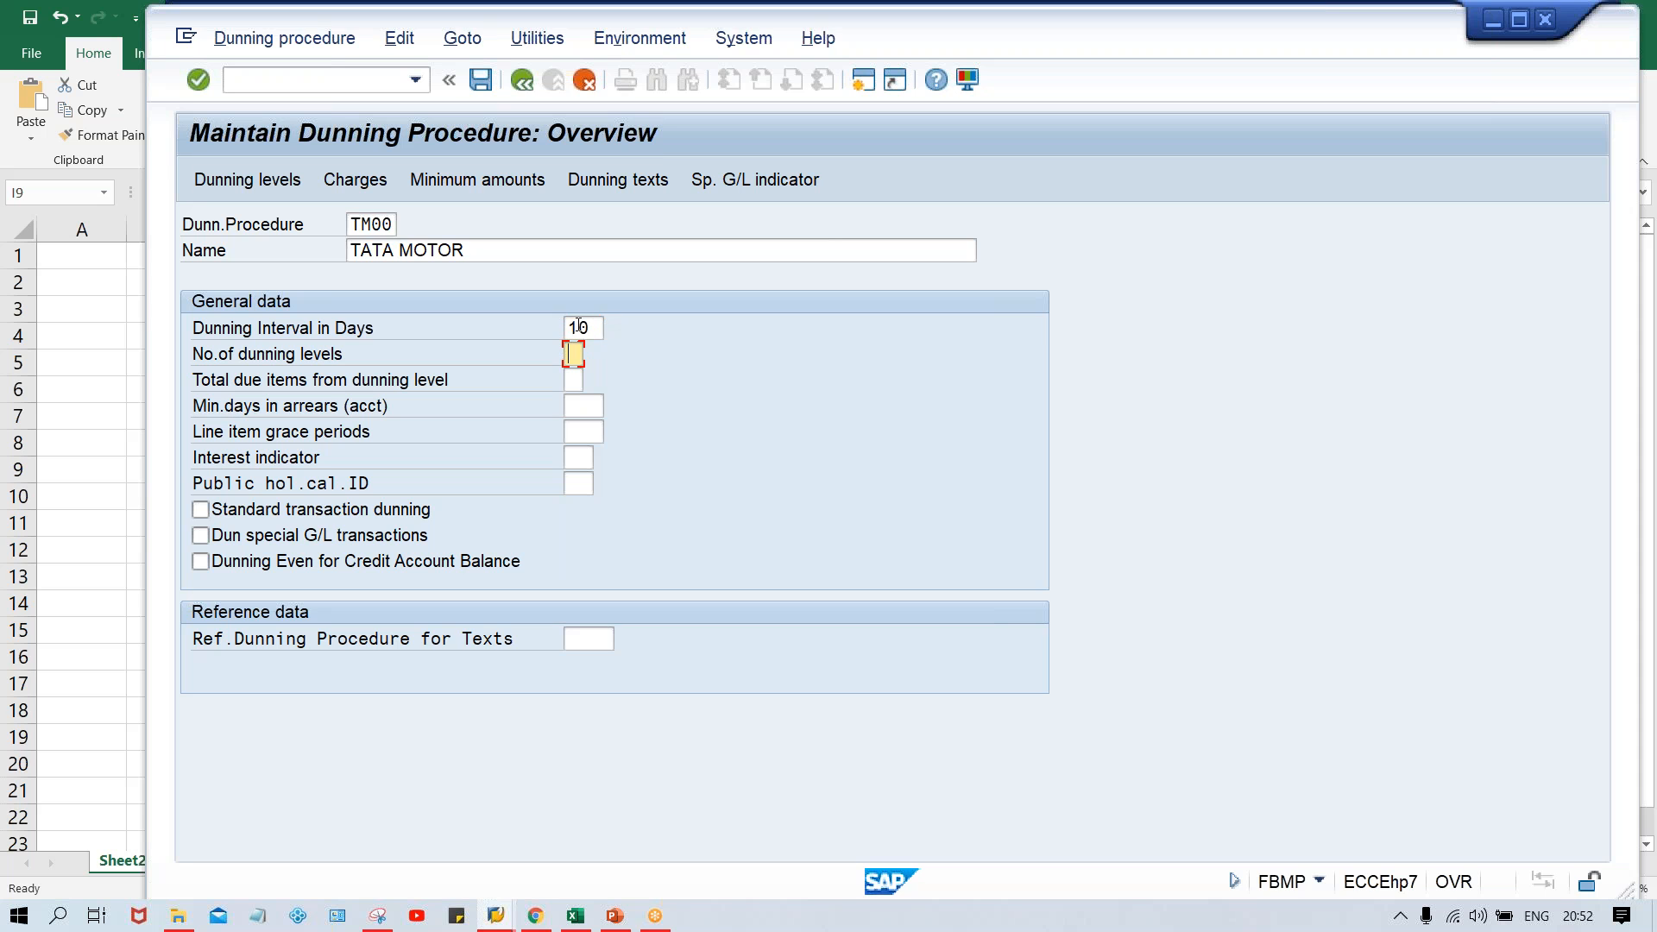
type("3")
key("Tab")
key("Tab")
key("Tab")
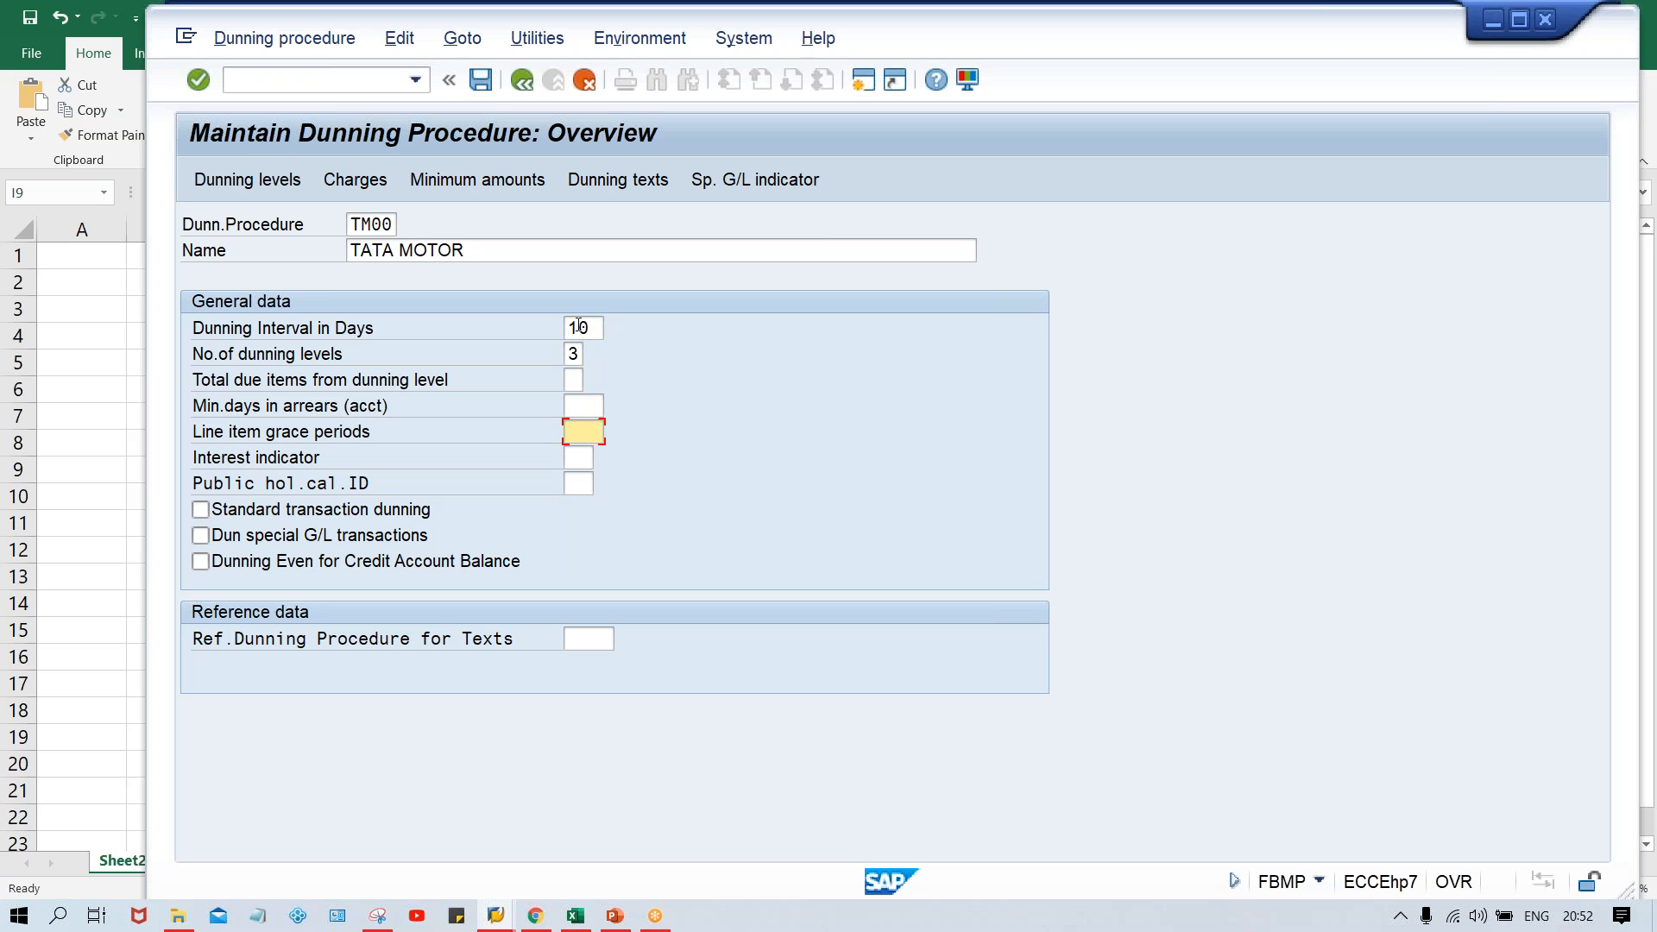
type("5")
key("Tab")
key("Tab")
key("shift+Tab")
- Enable standard transaction dunning and set TM00 as the reference dunning procedure for texts
left_click(390, 505)
left_click(573, 639)
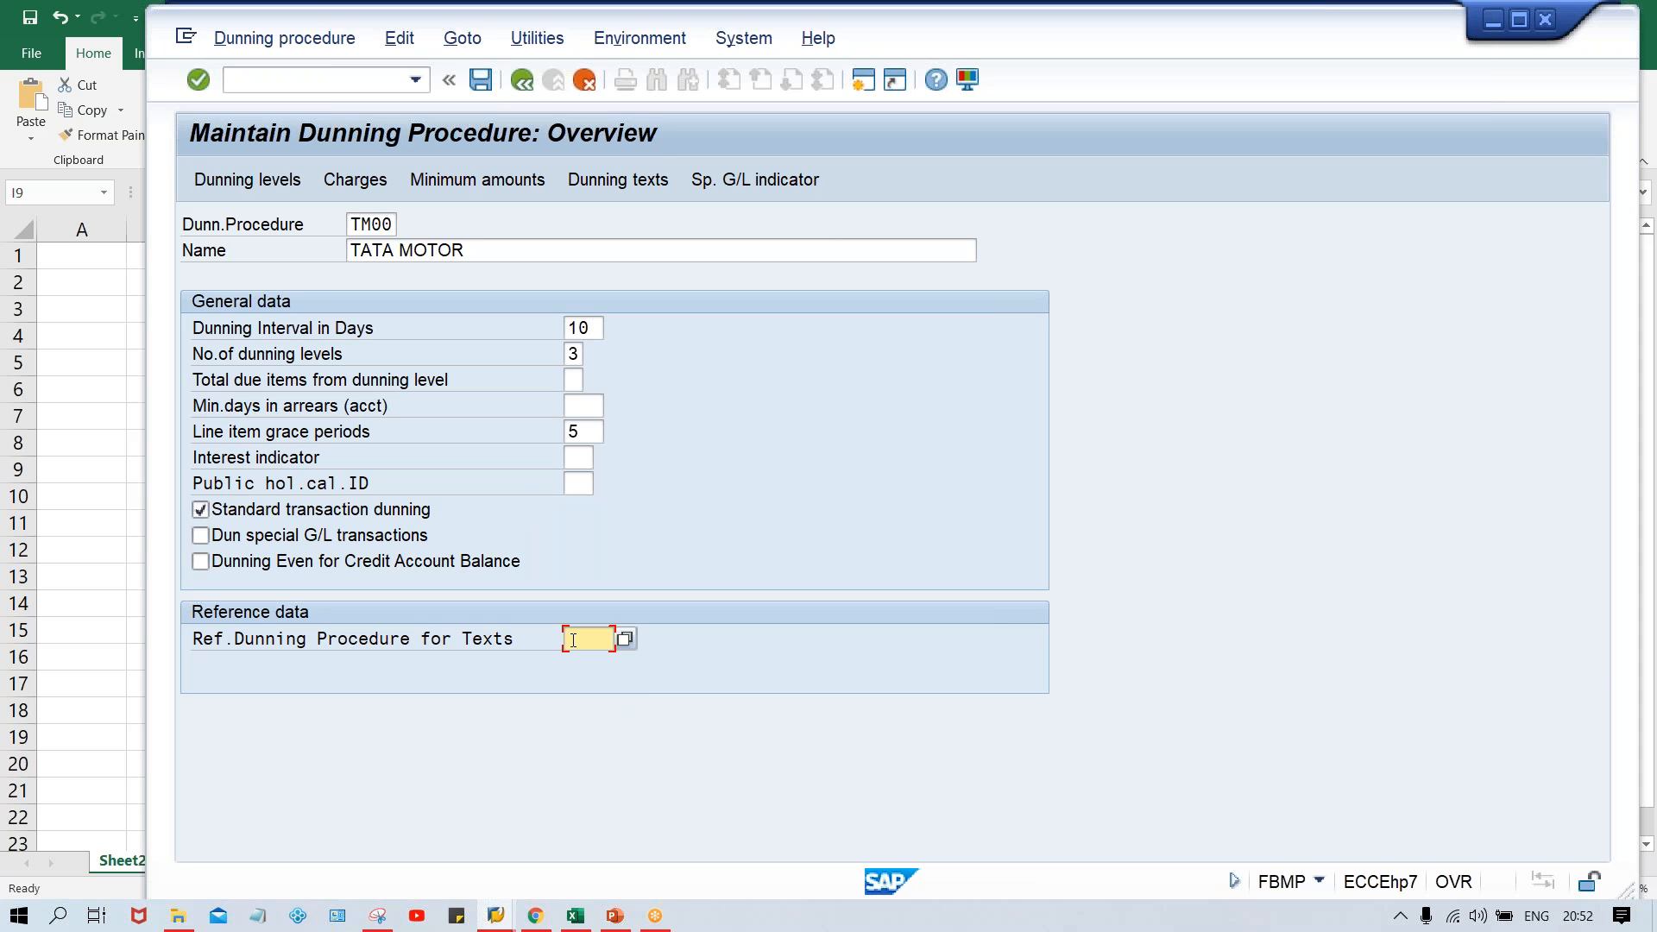
type("TM00")
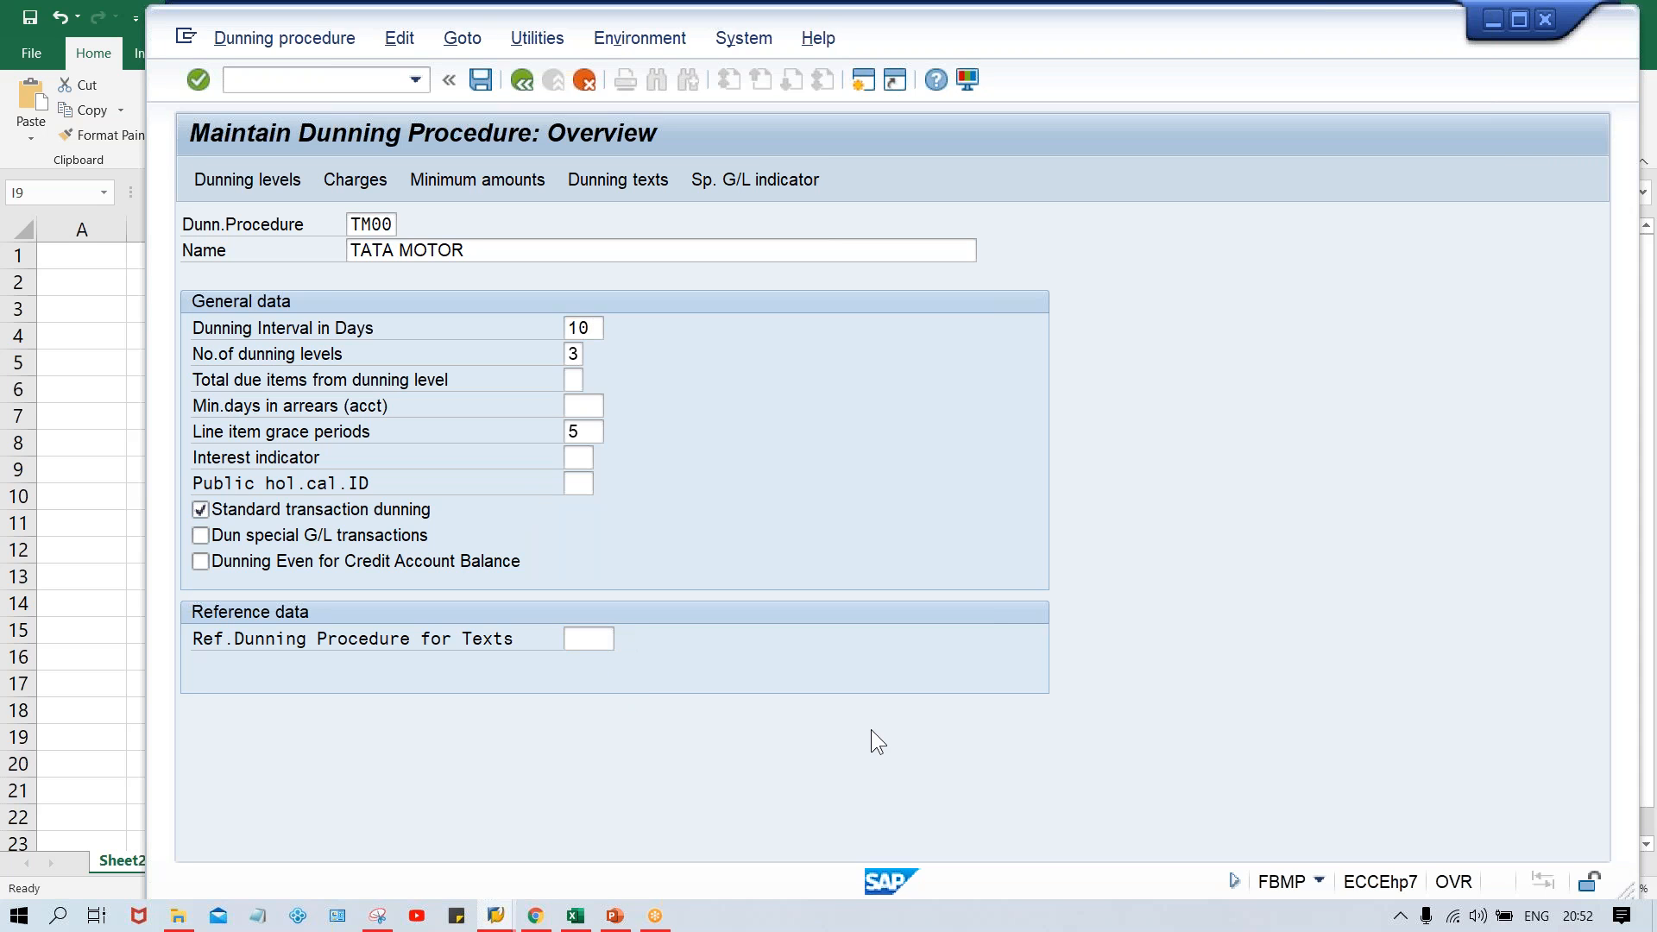
key("Return")
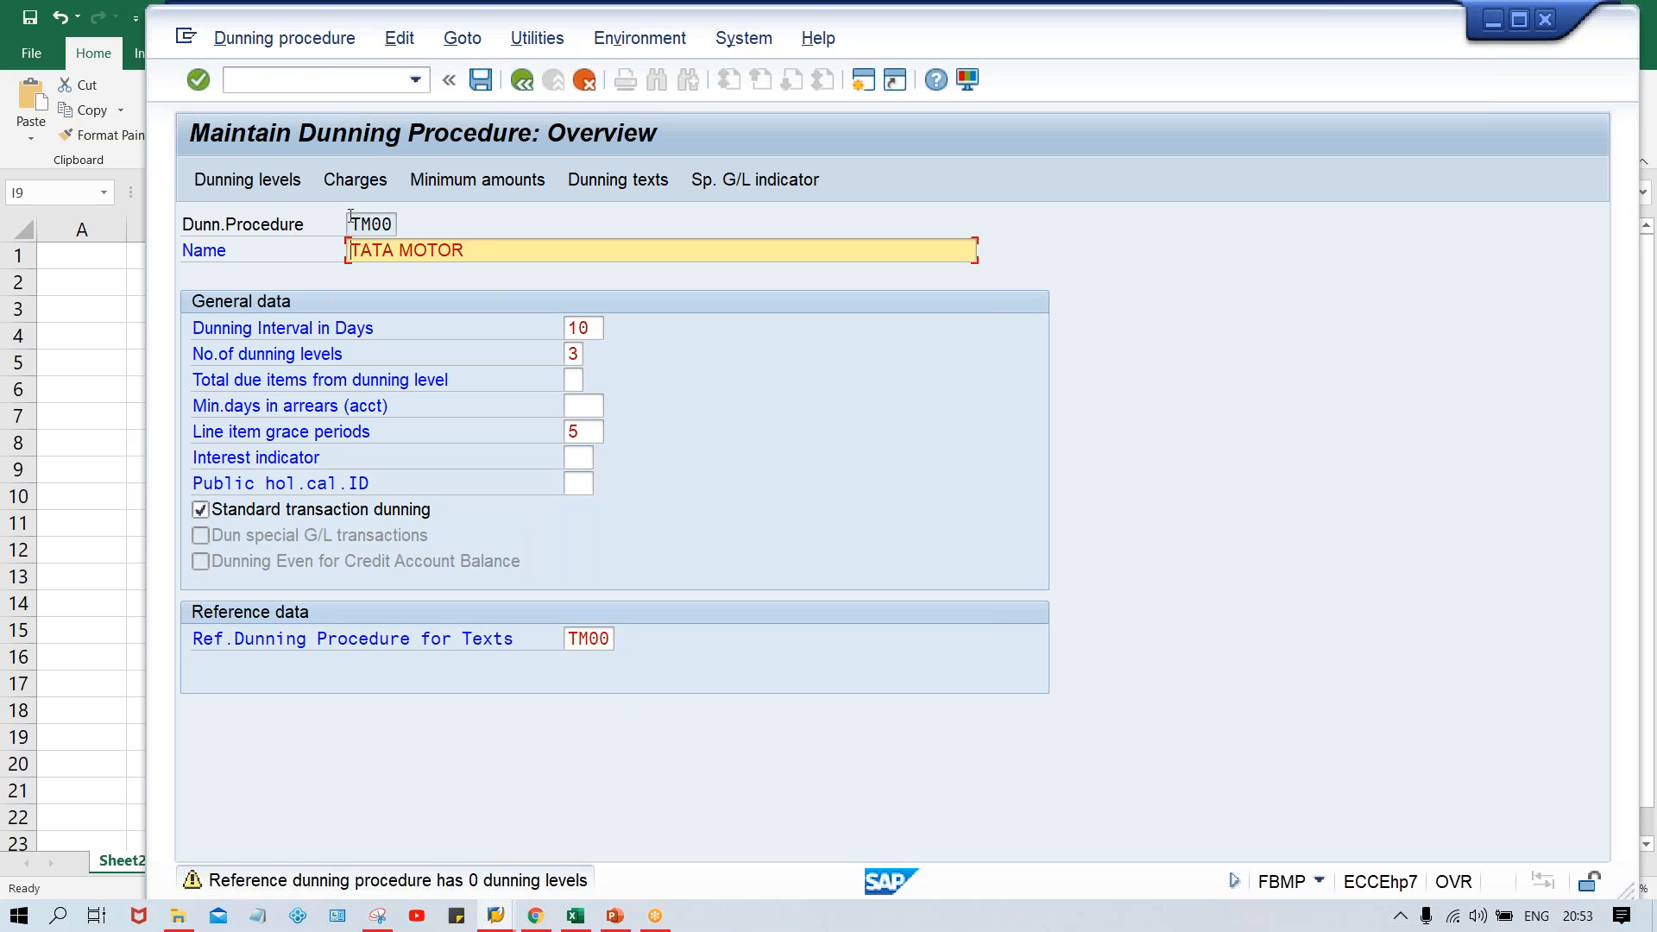
left_click(352, 224)
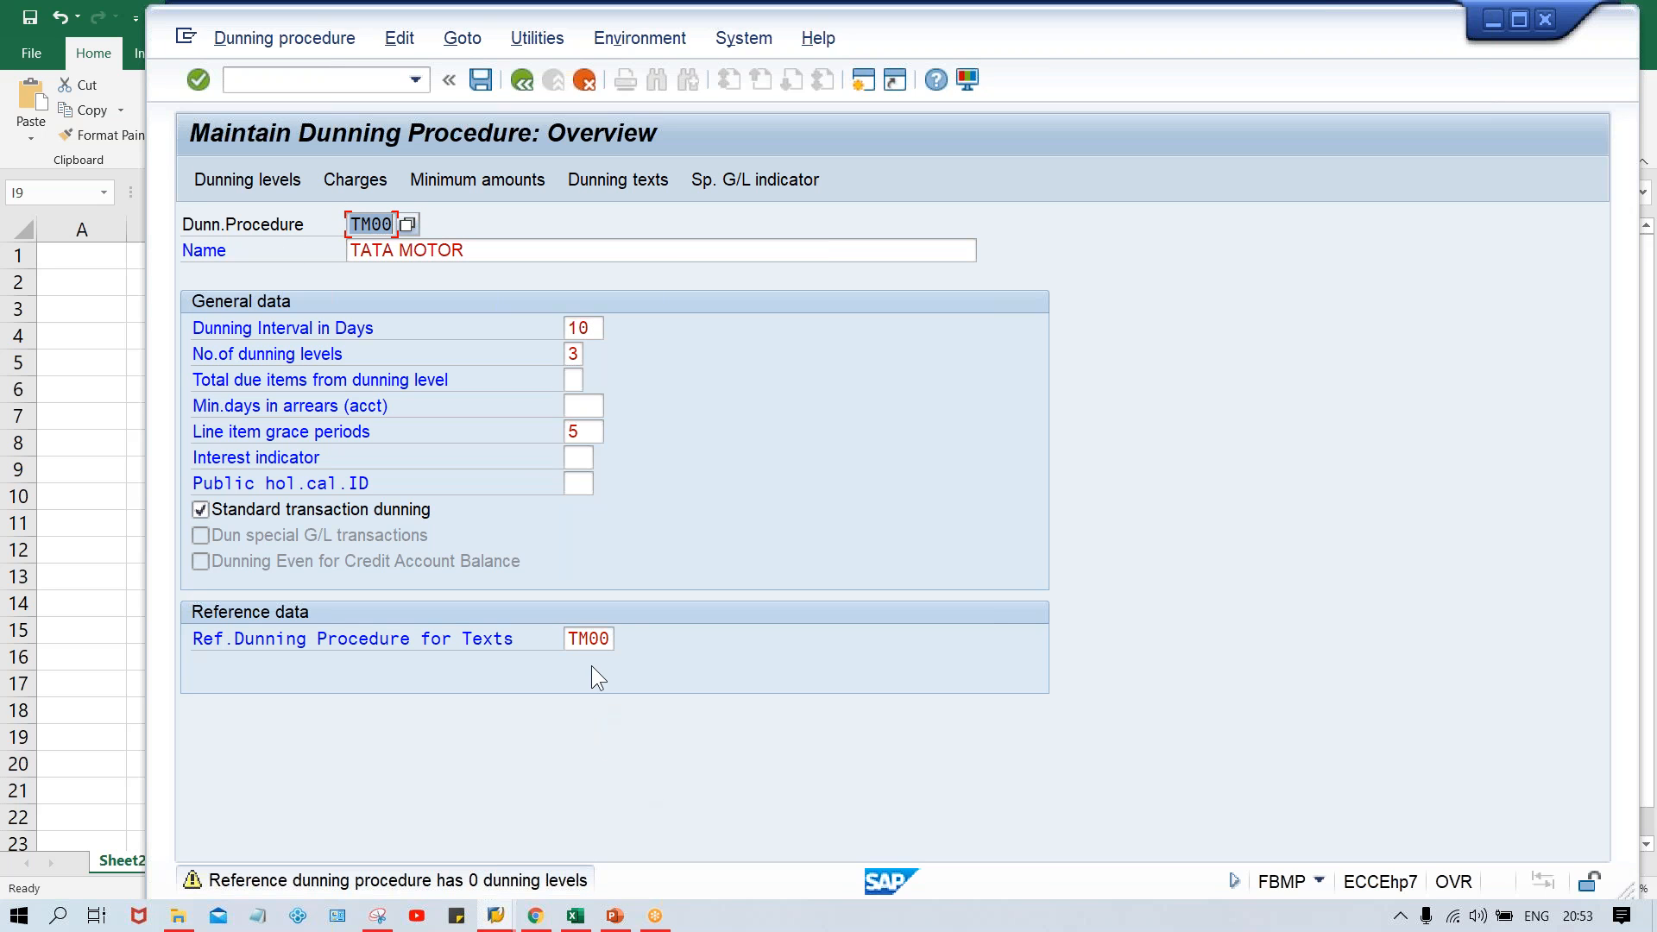
left_click(590, 638)
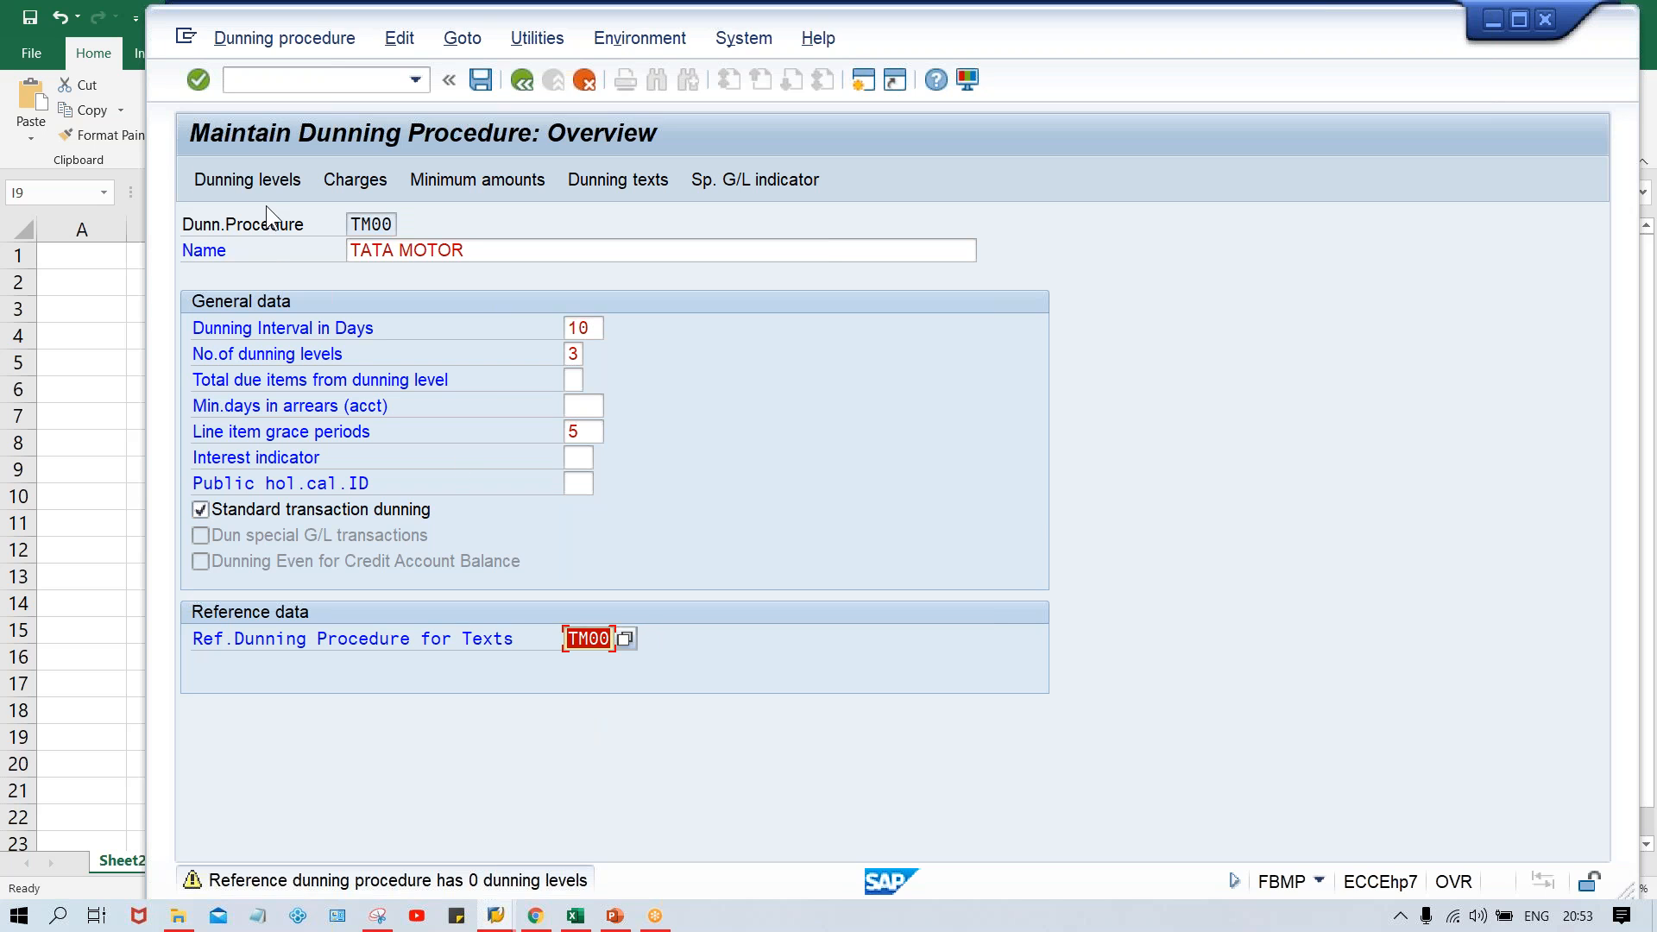
- Open the dunning levels of the procedure and review the days in arrears for levels 1 to 3
left_click(254, 178)
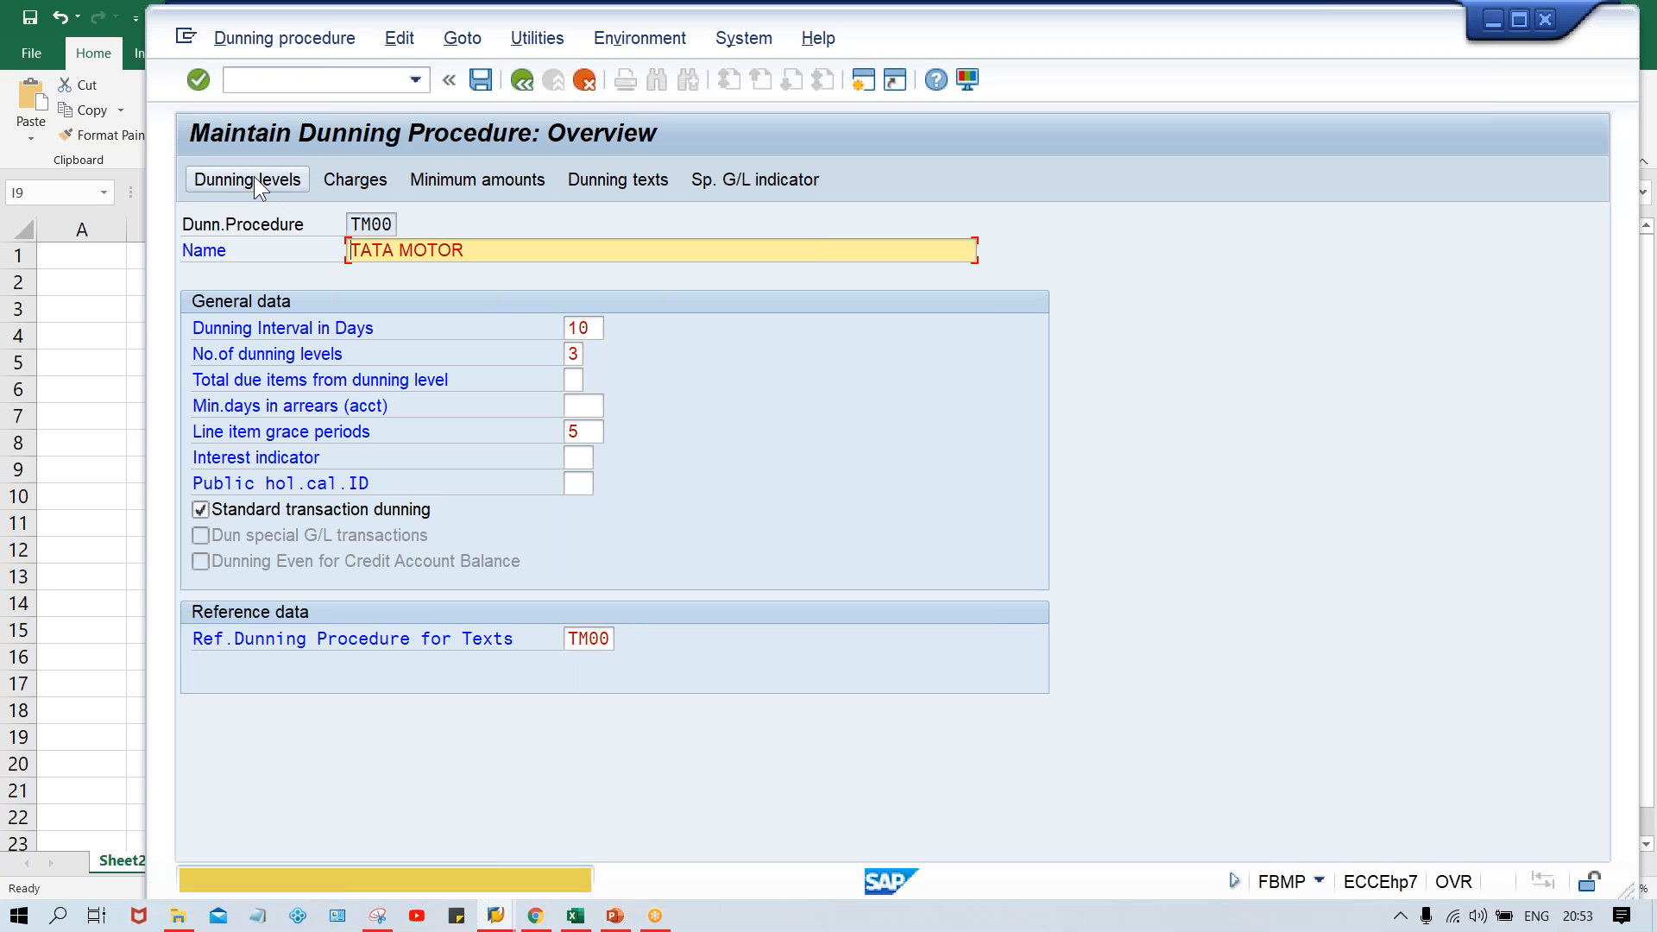
left_click(255, 178)
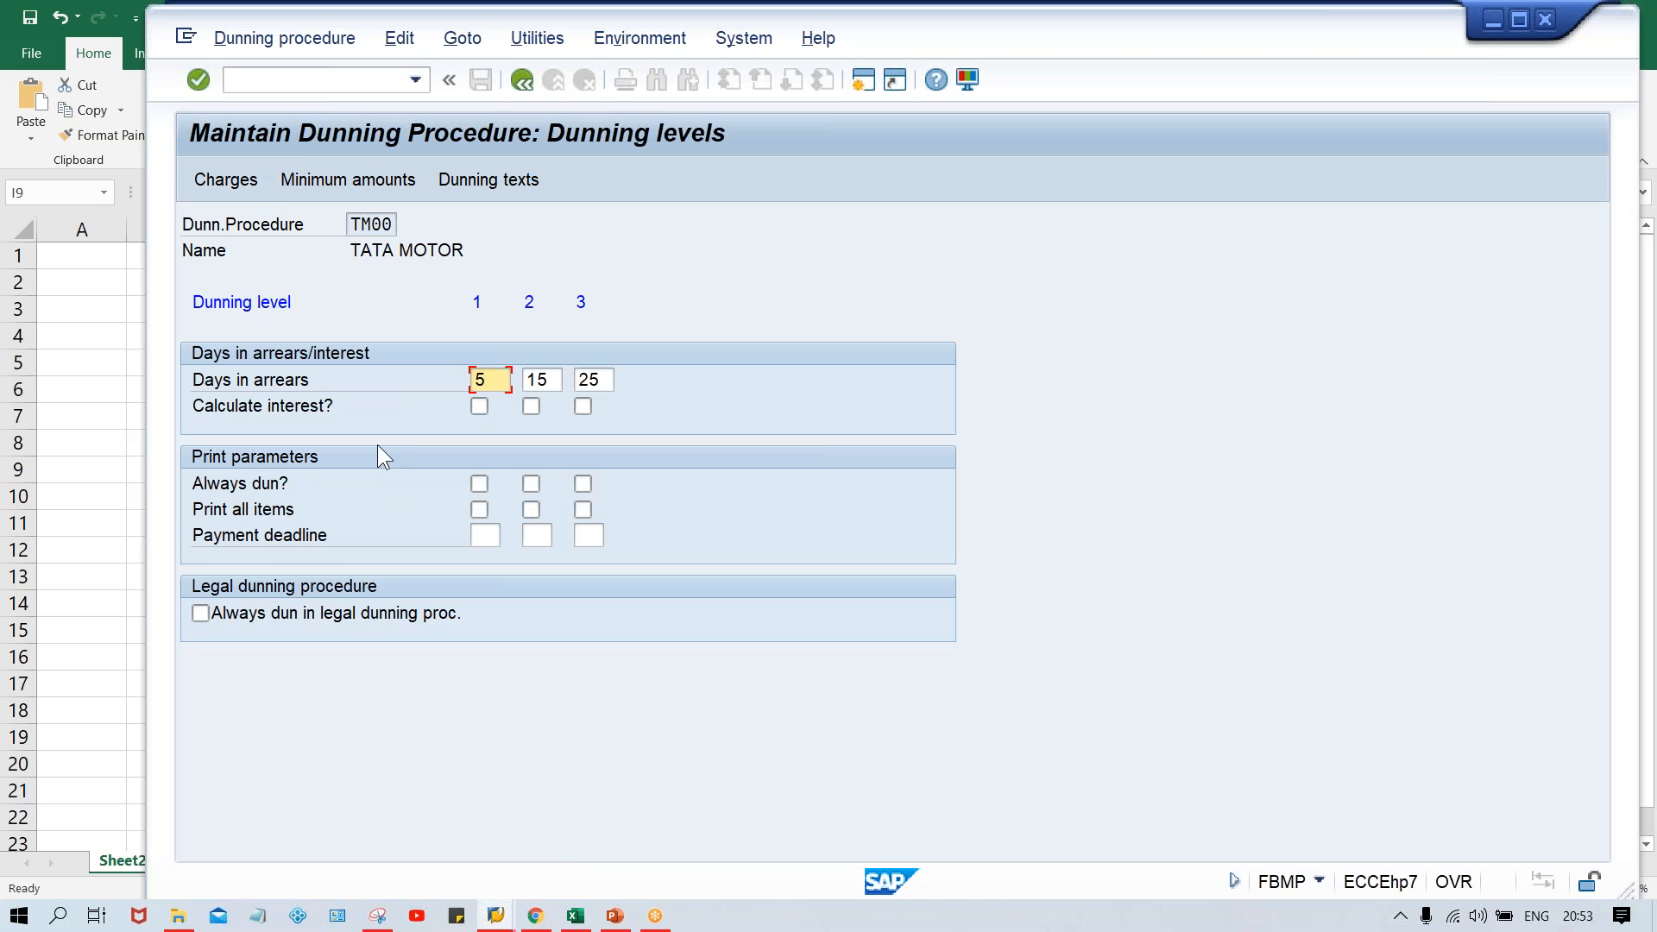
left_click(545, 380)
left_click(604, 378)
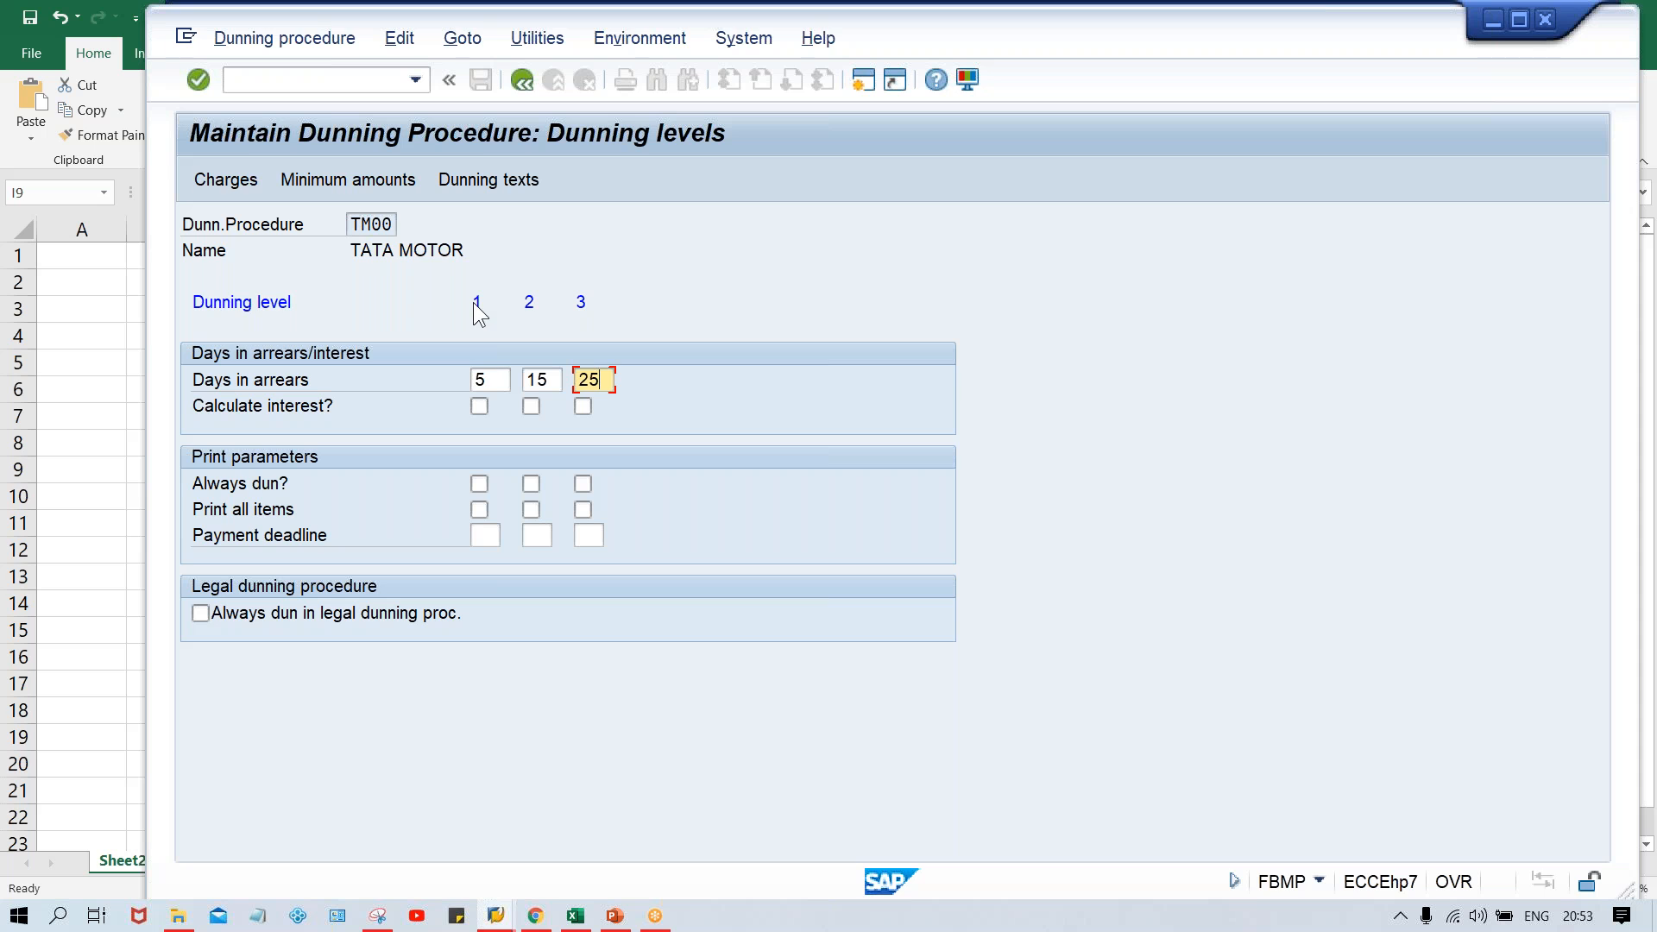
left_click(499, 382)
left_click(549, 377)
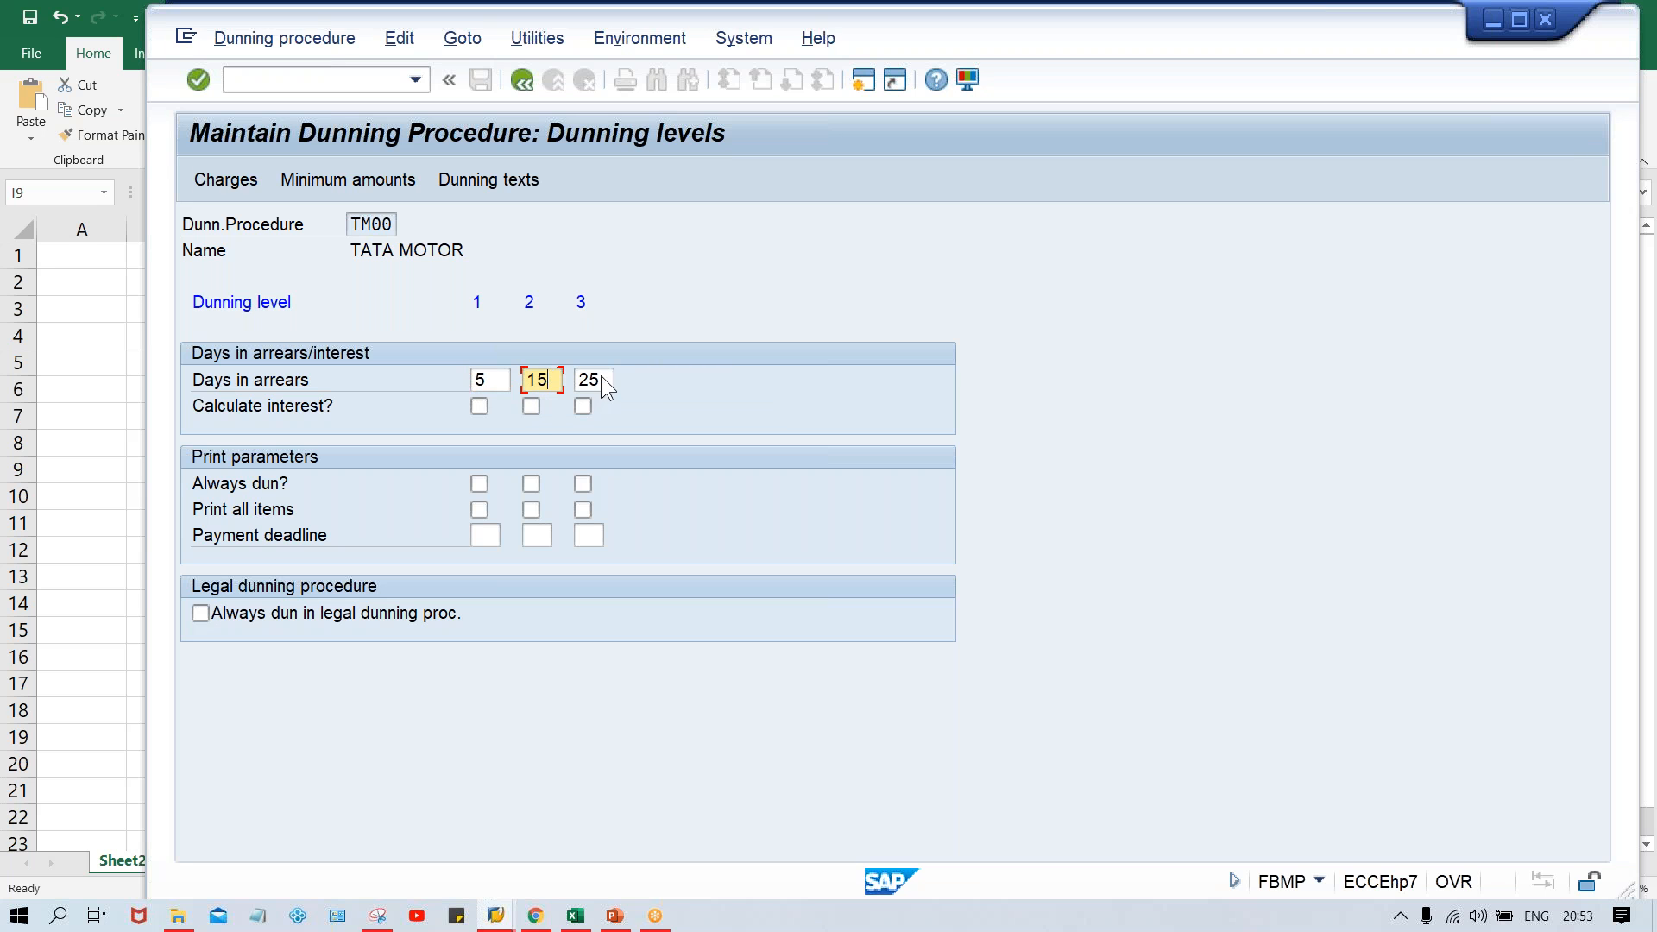
left_click(609, 378)
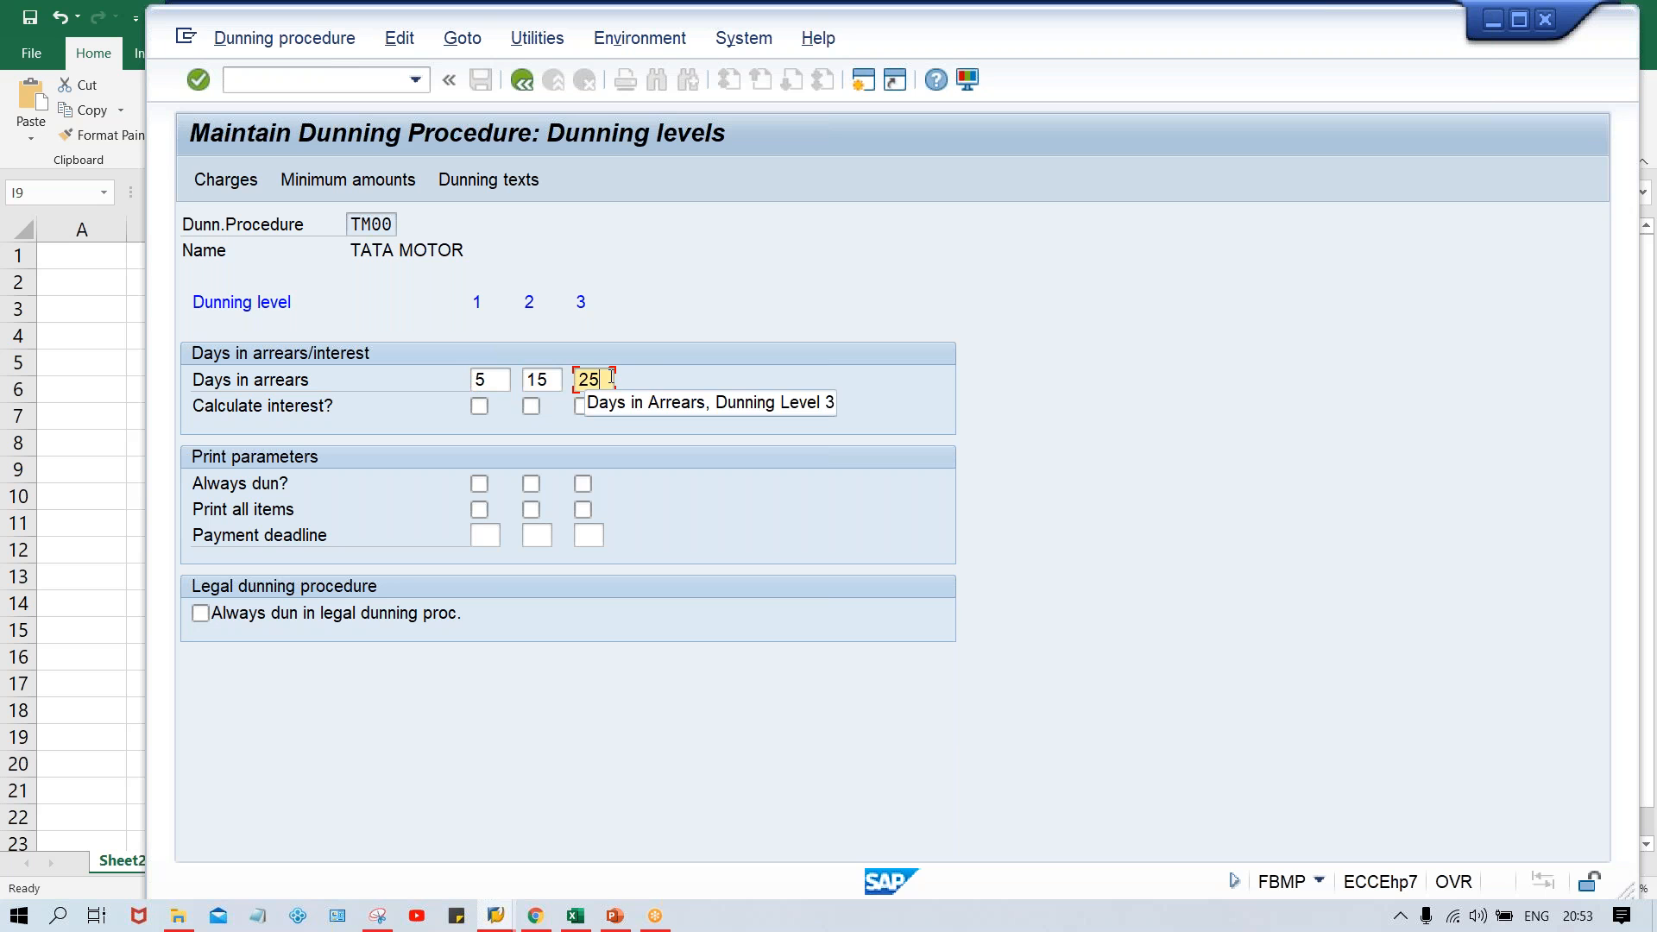
- Switch to the Excel workbook and note the first level's days in arrears as 0+5 in K6 and 5 in K7
left_click(574, 916)
left_click(777, 654)
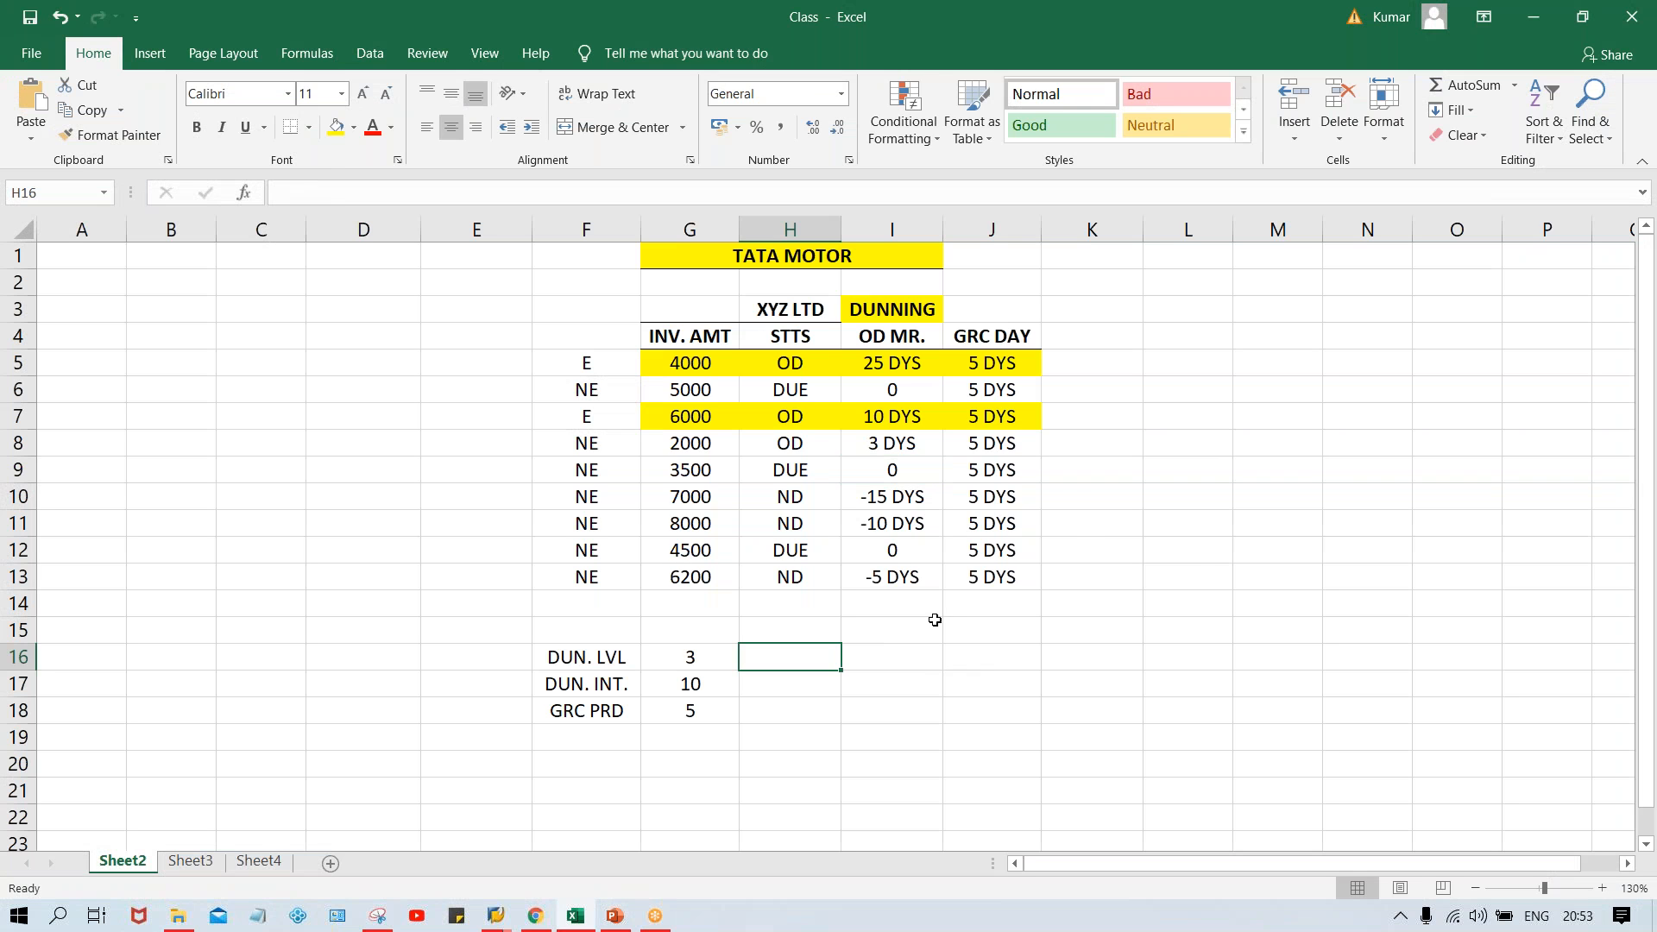
left_click(896, 390)
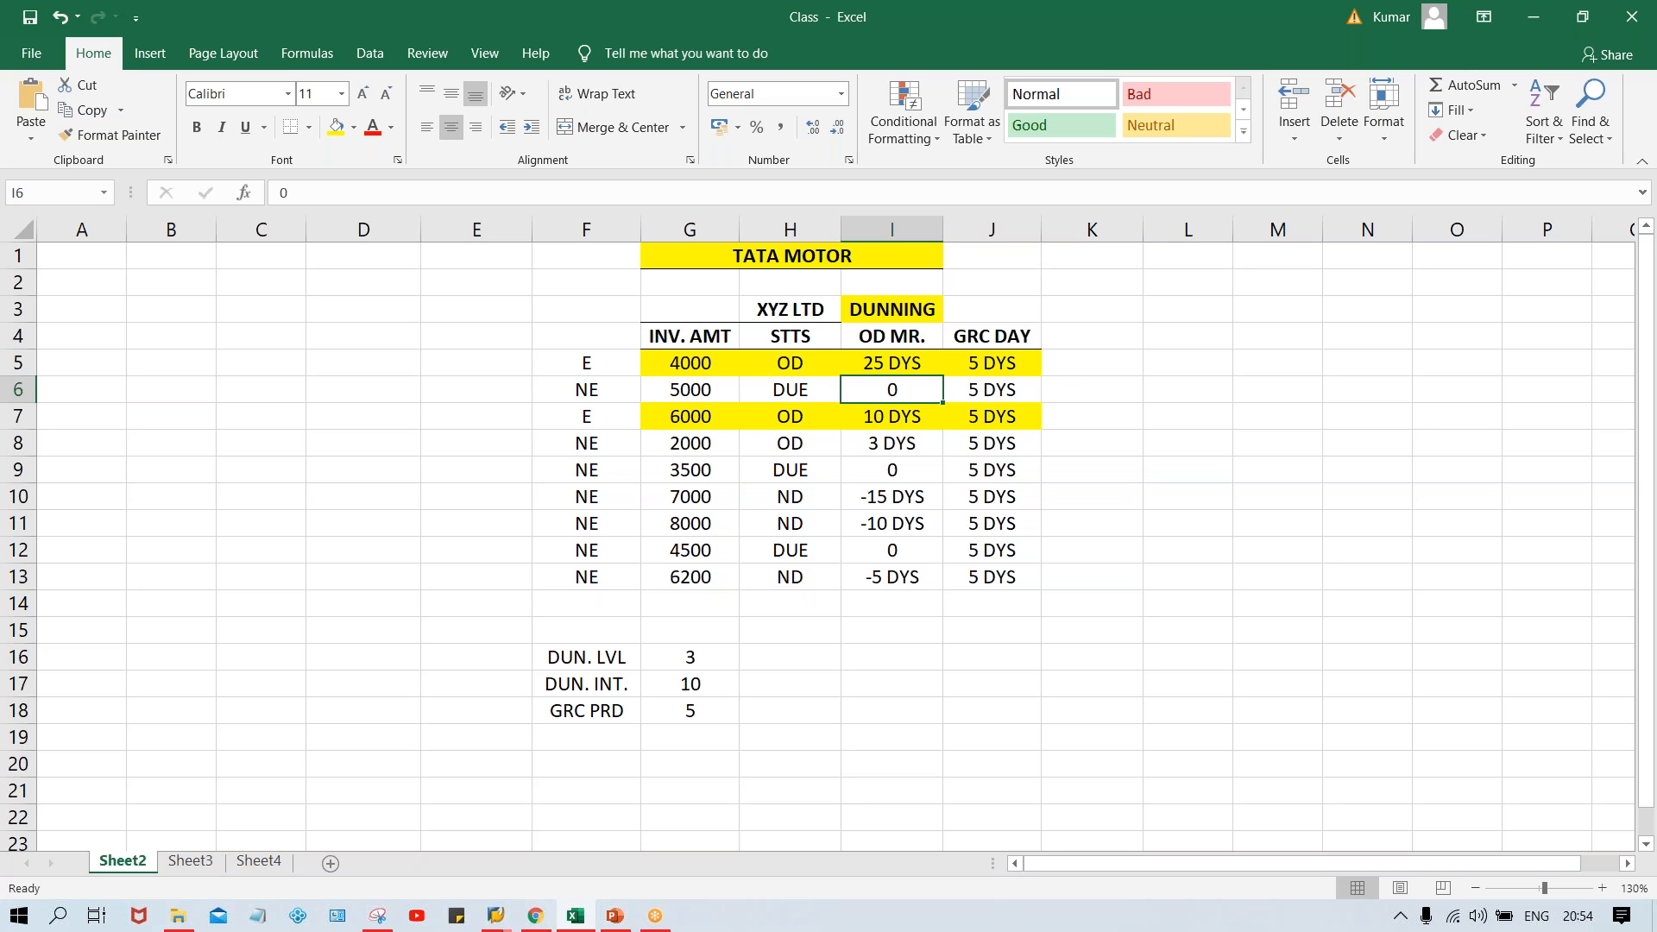
left_click(1116, 397)
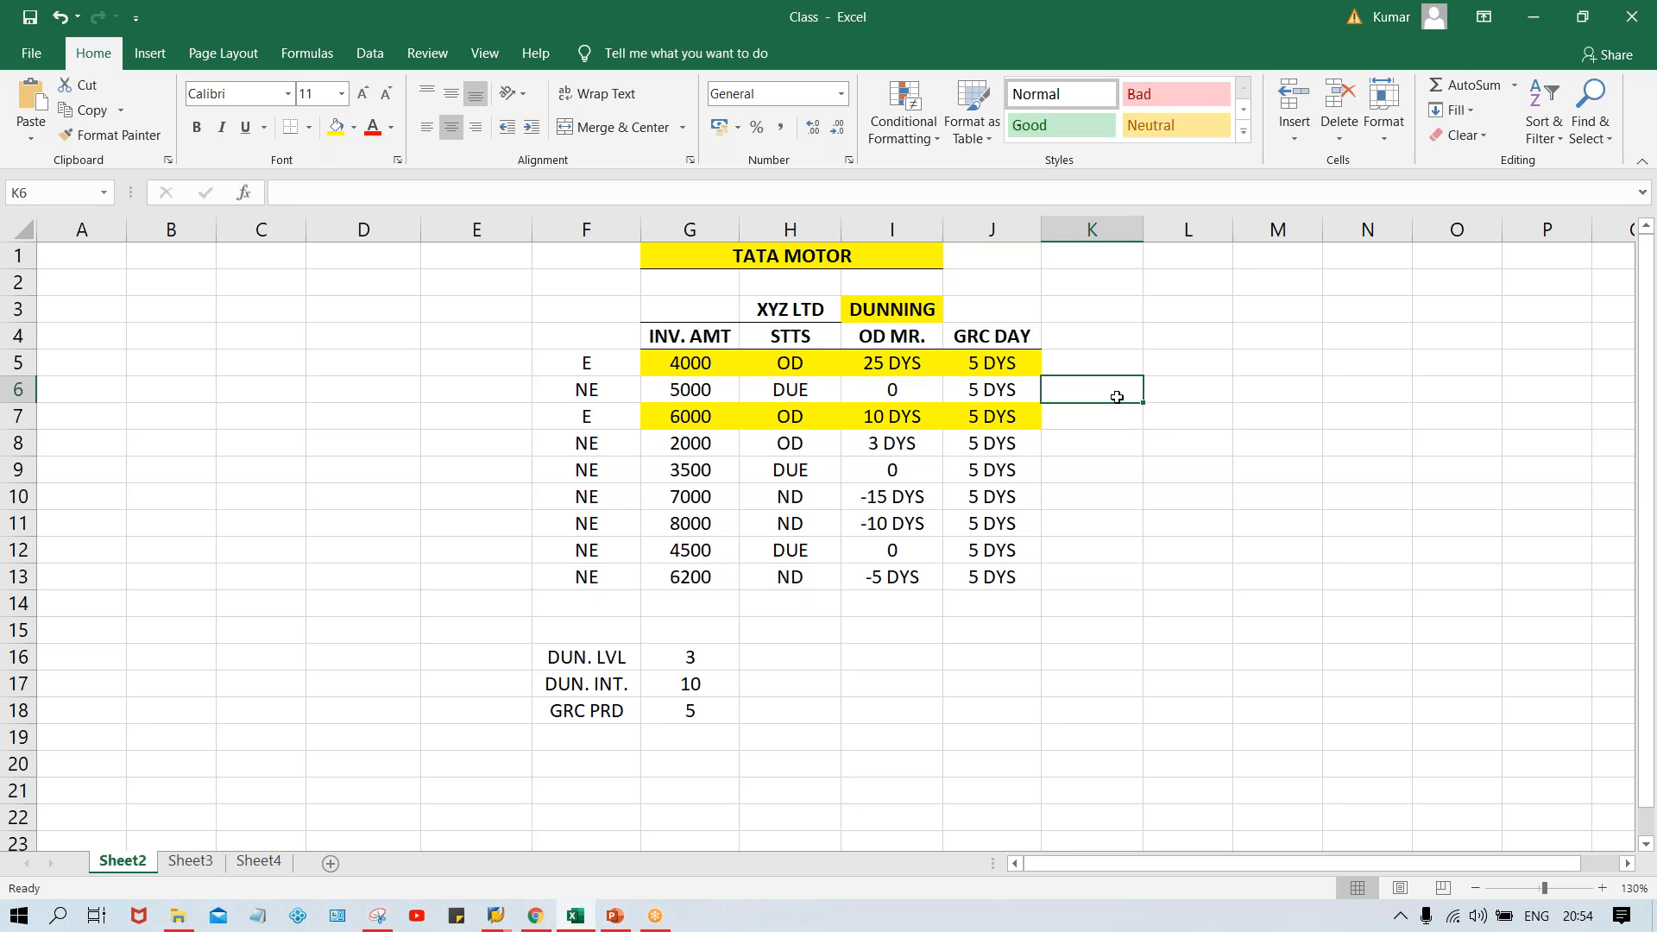
type("0")
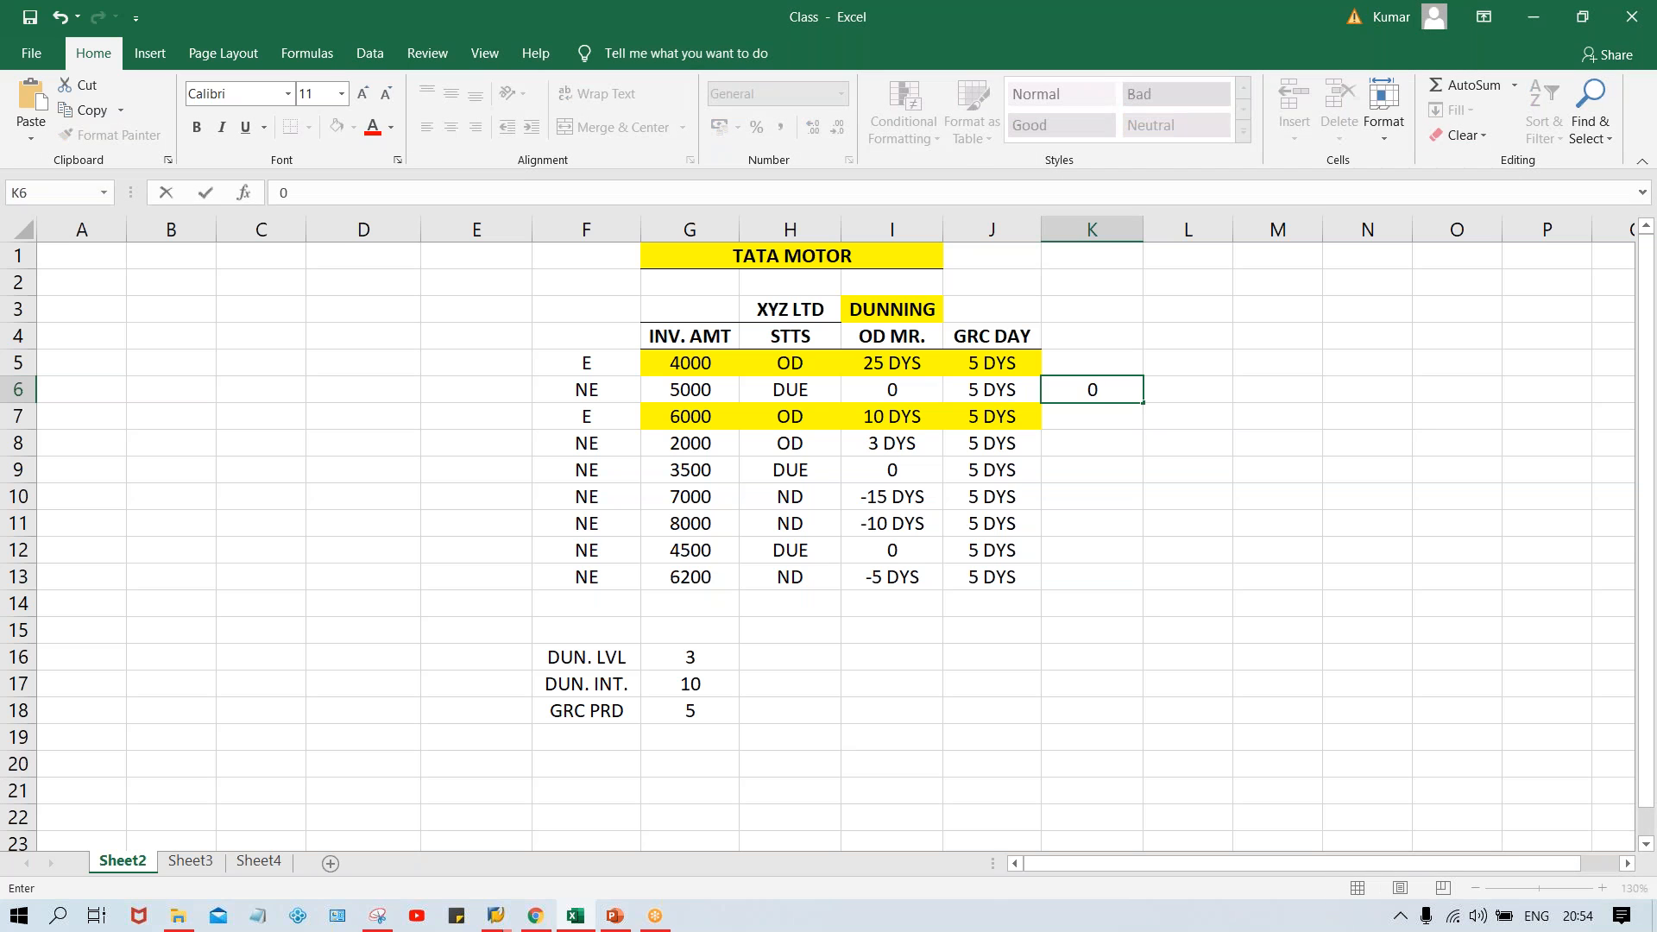
type("+5")
left_click(1188, 389)
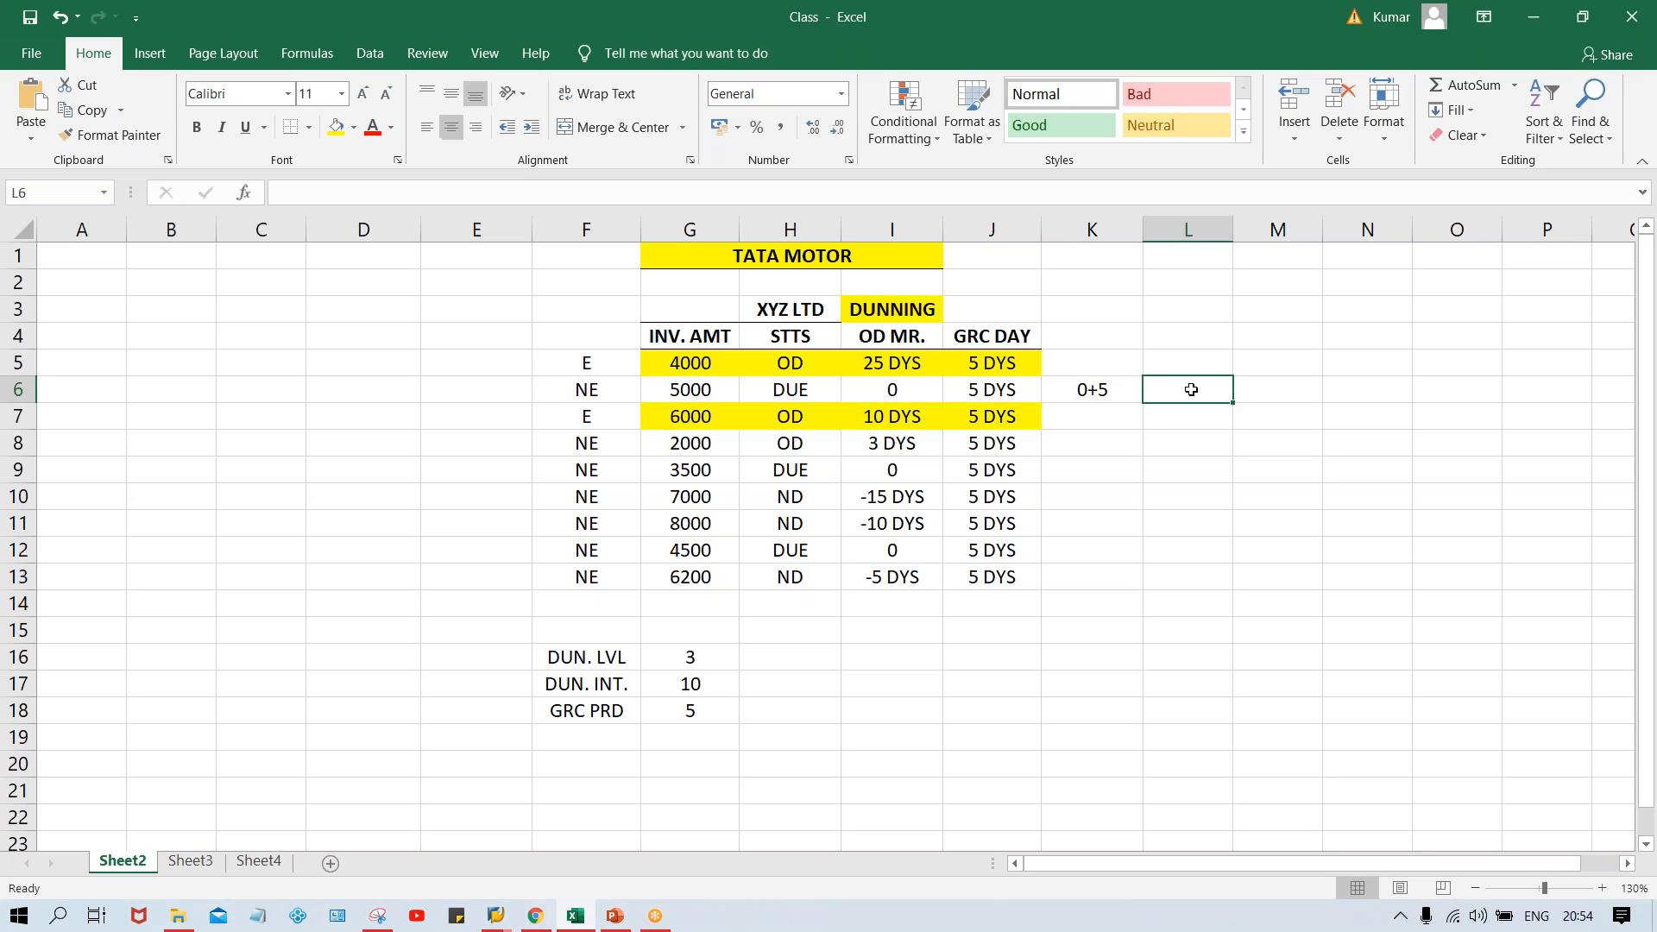
left_click(1120, 391)
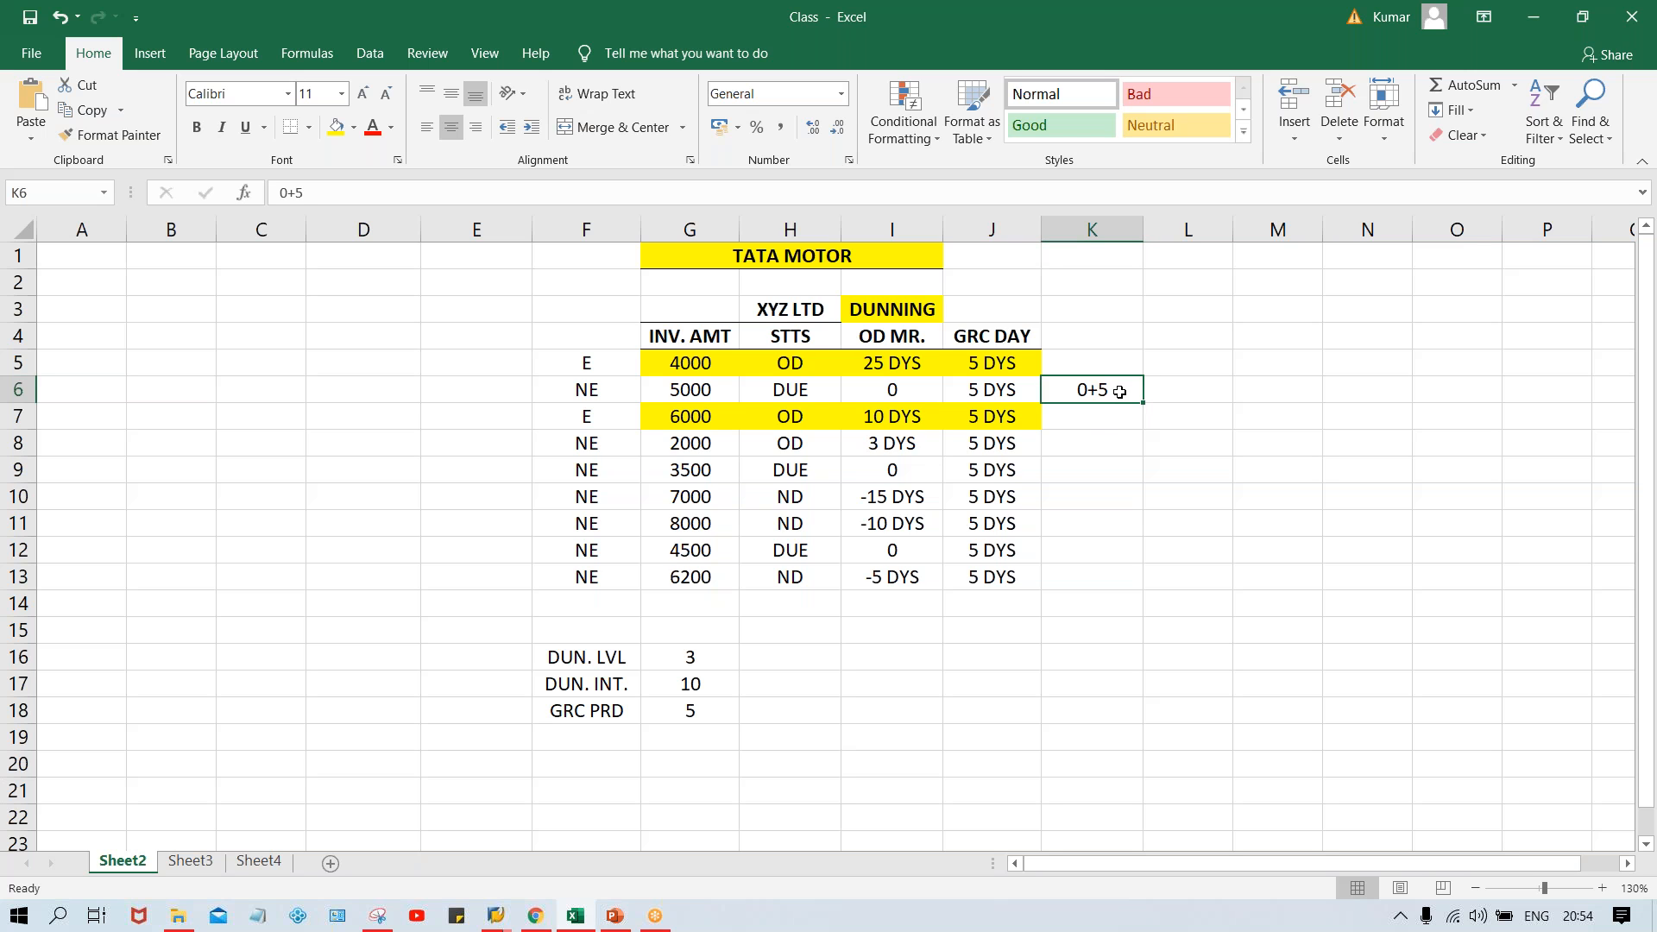
left_click(1081, 418)
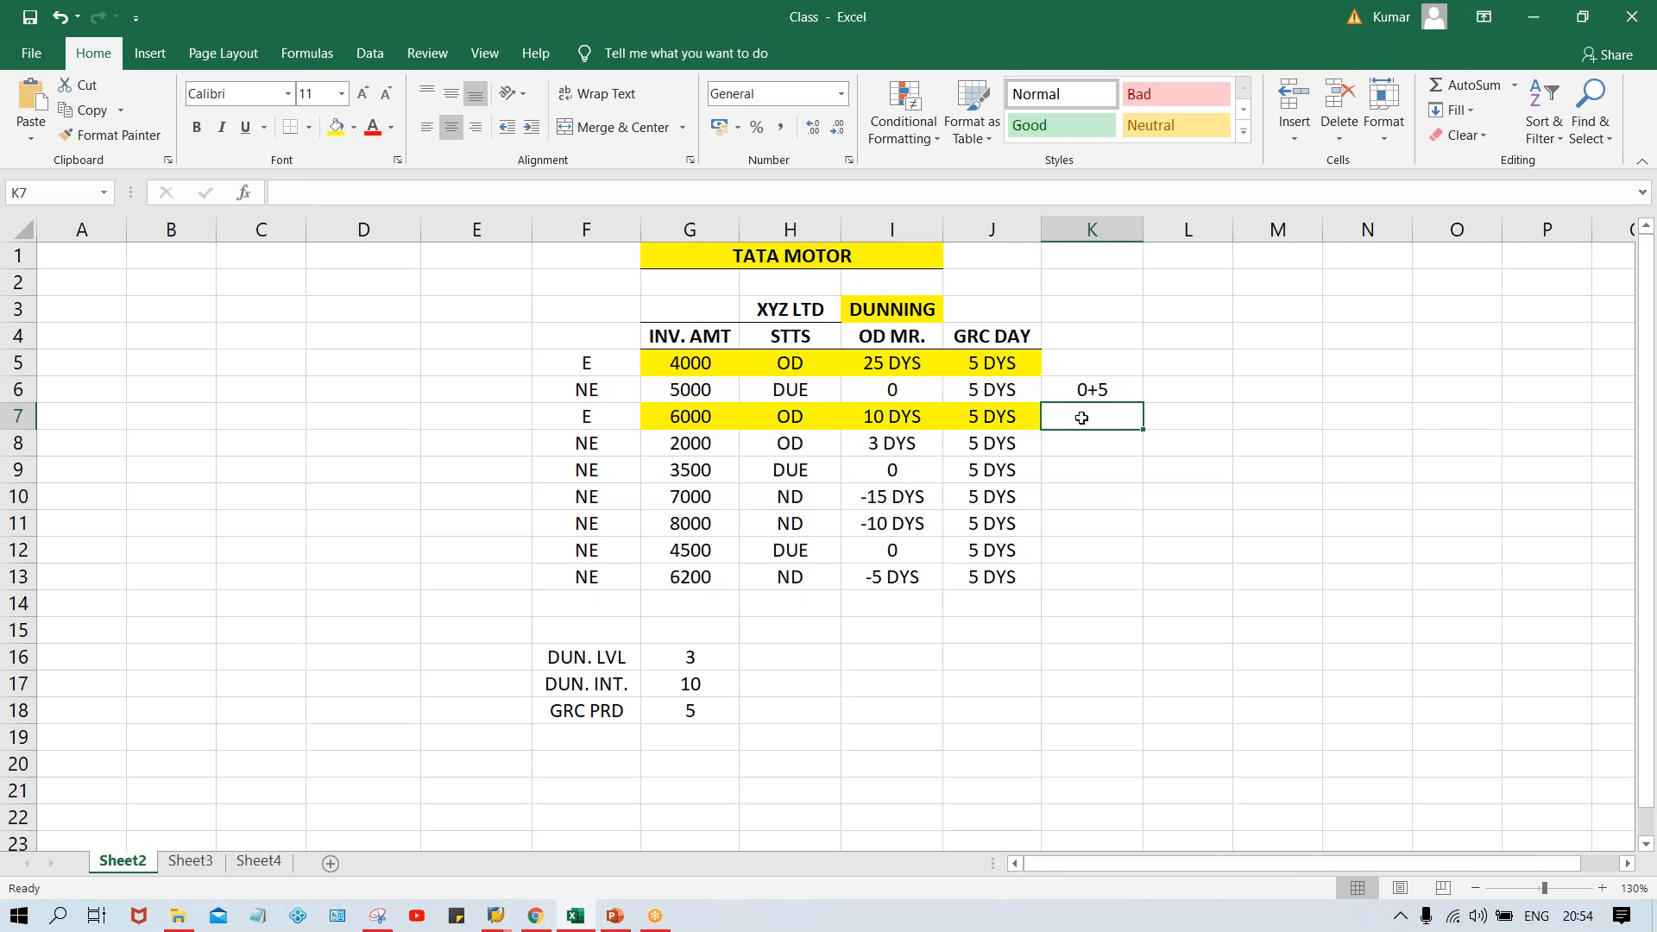
type("5")
key("Return")
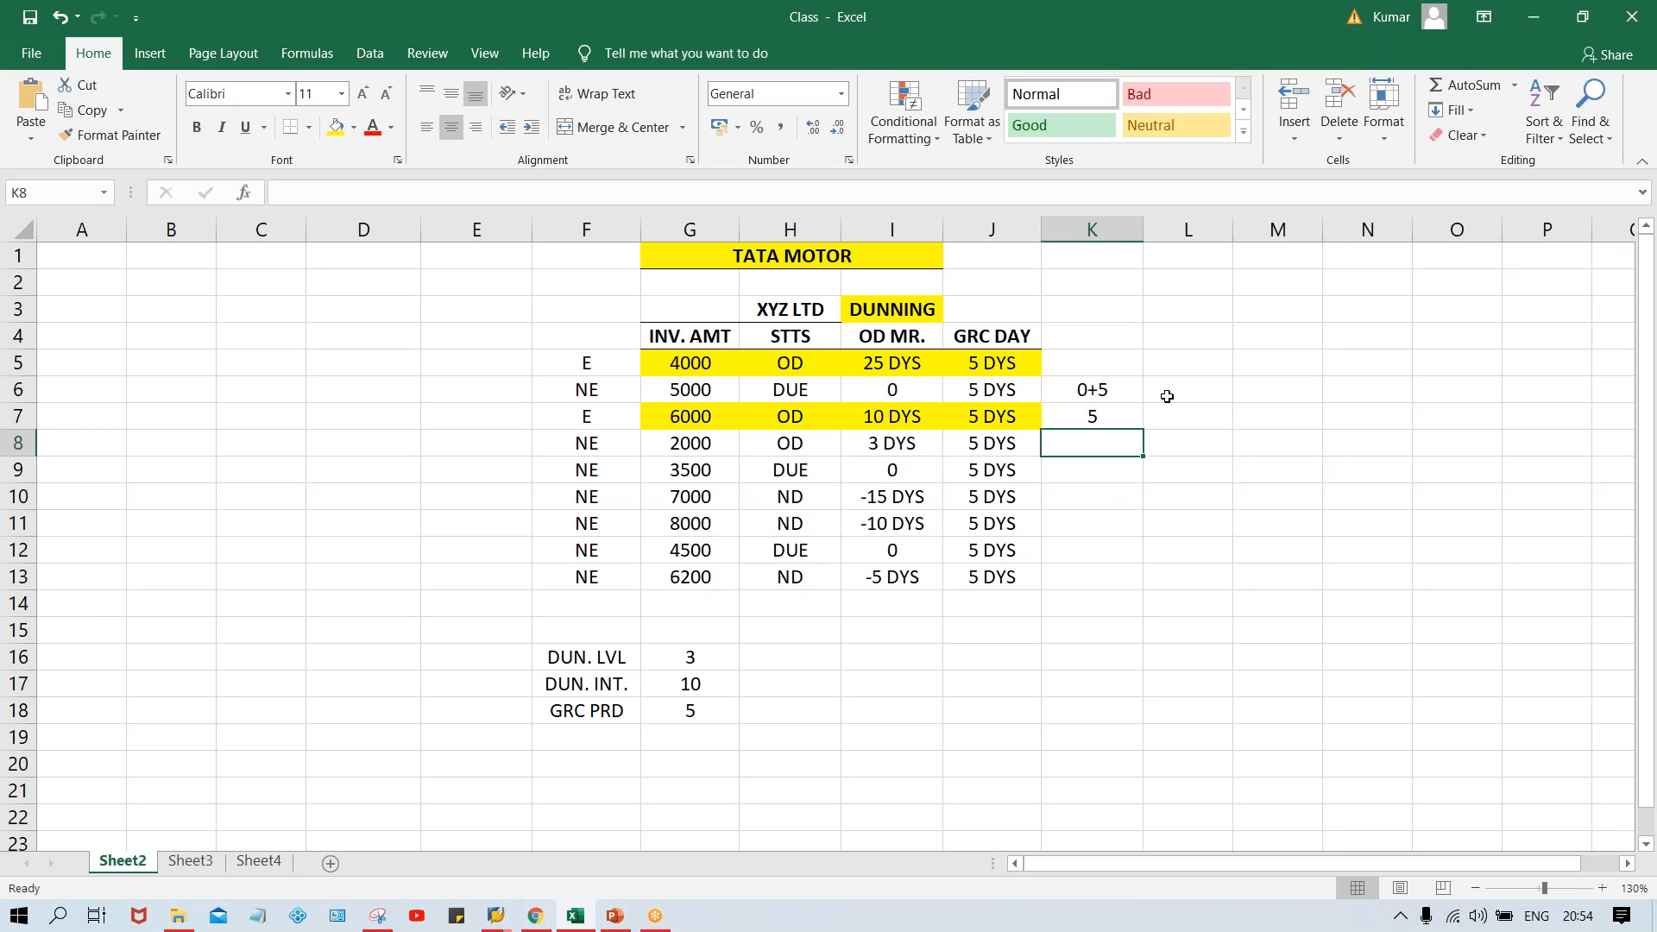
- Note the second level's days in arrears as 5+10 in L6 and 15 in L7
left_click(1167, 396)
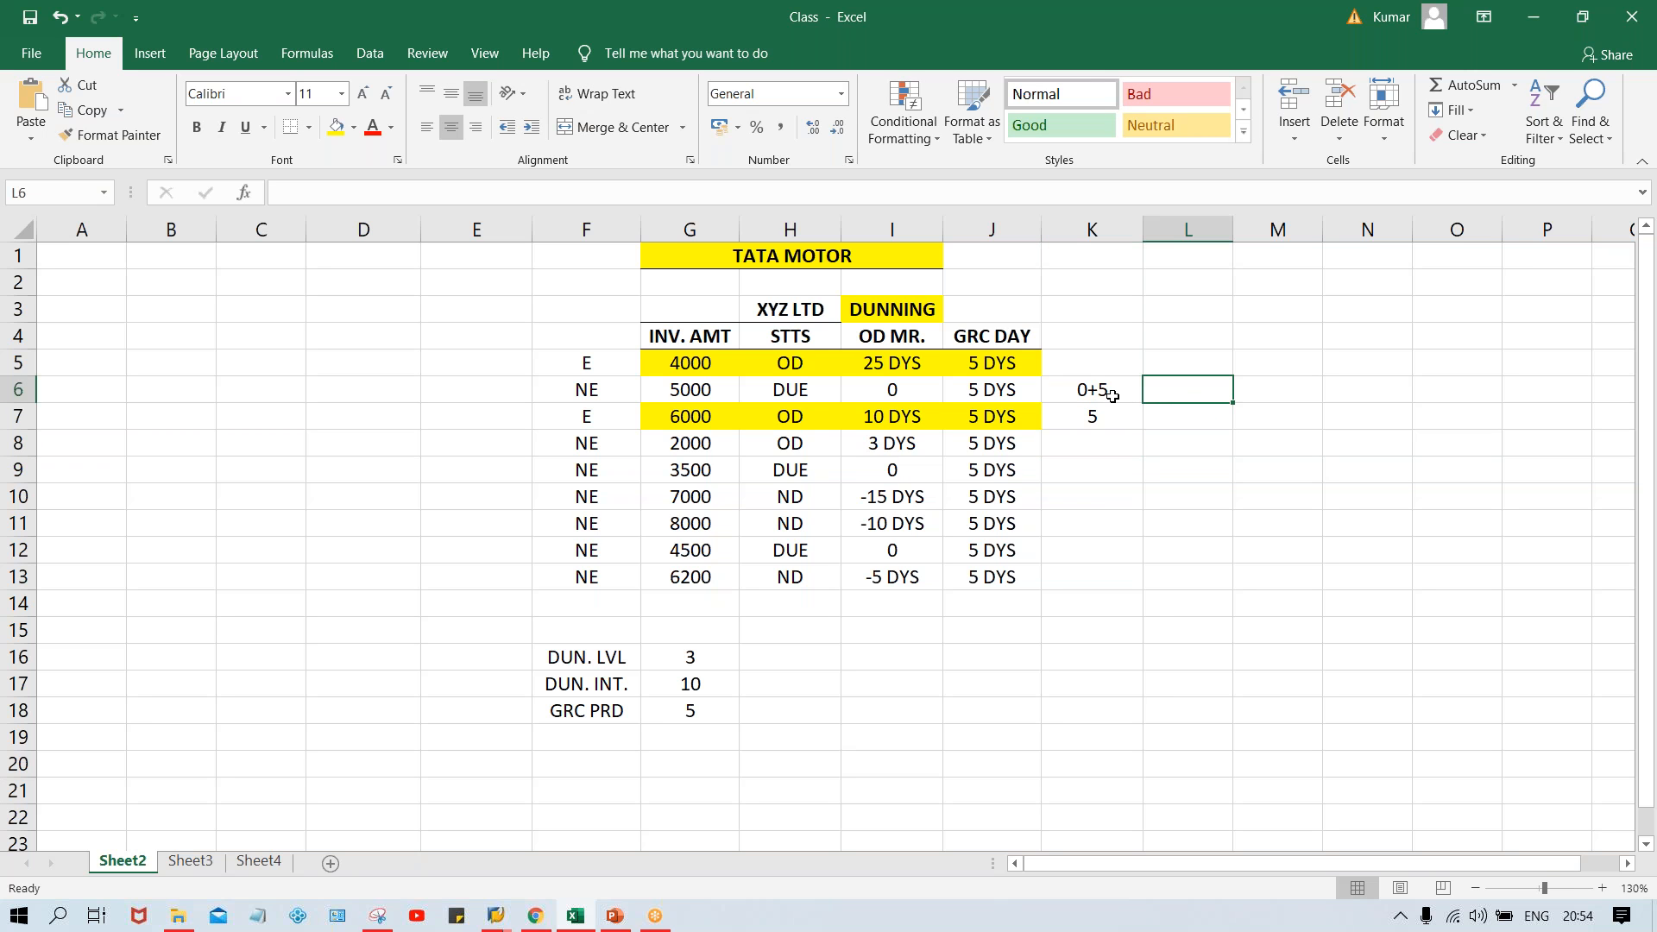
type("5")
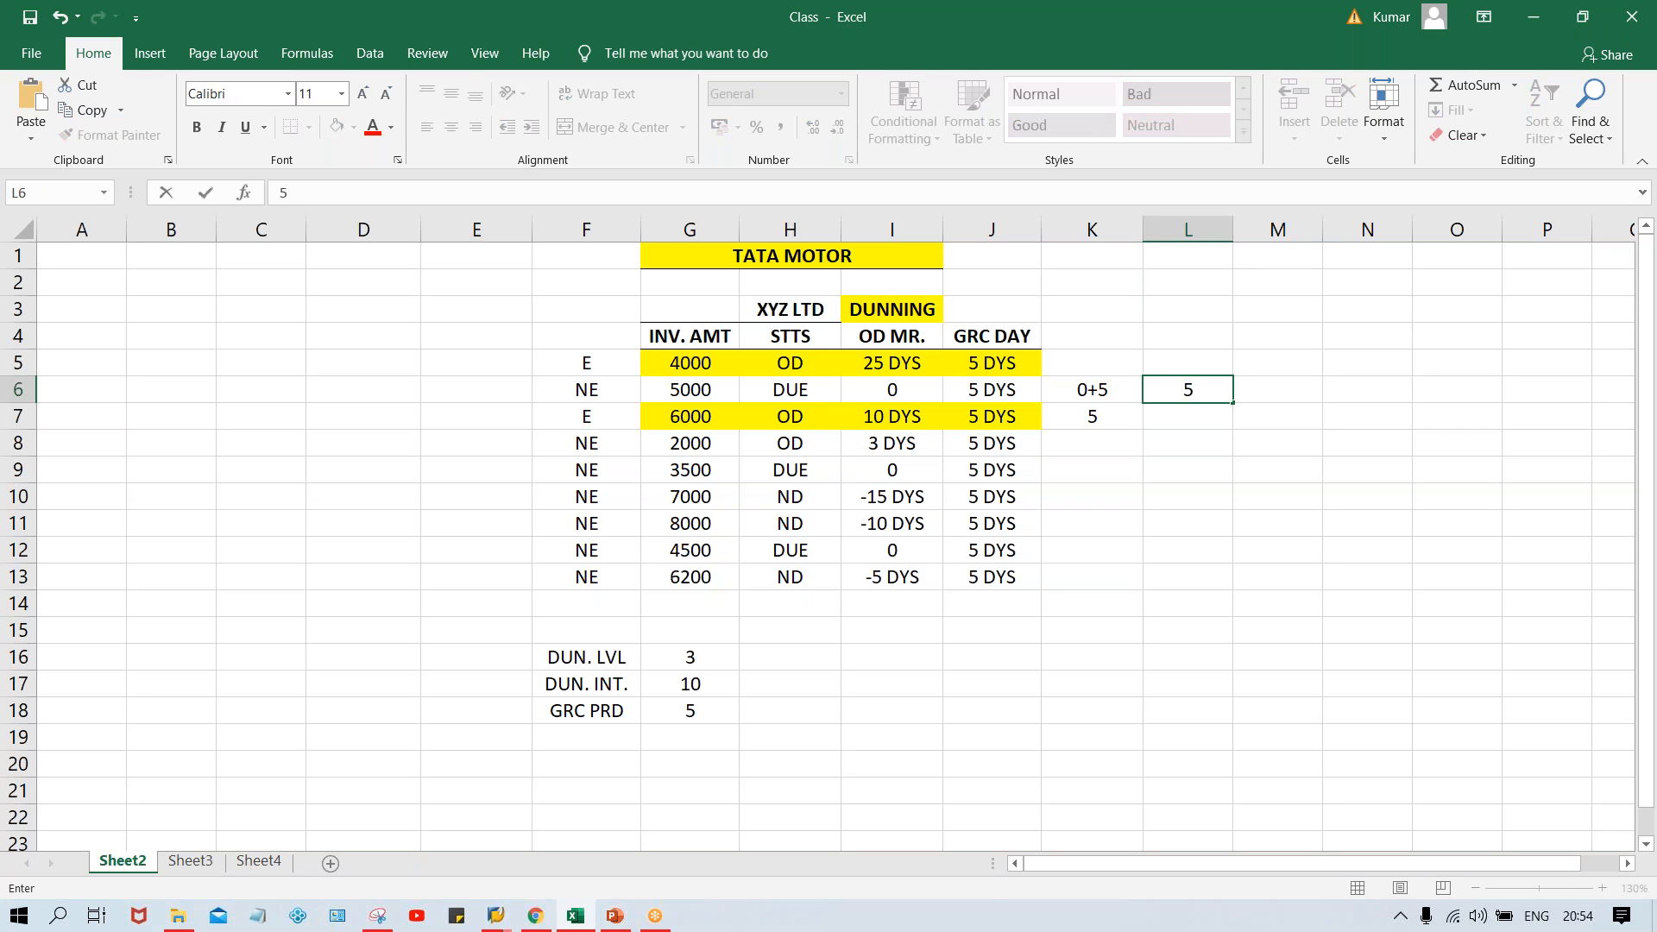
type("+10")
key("Return")
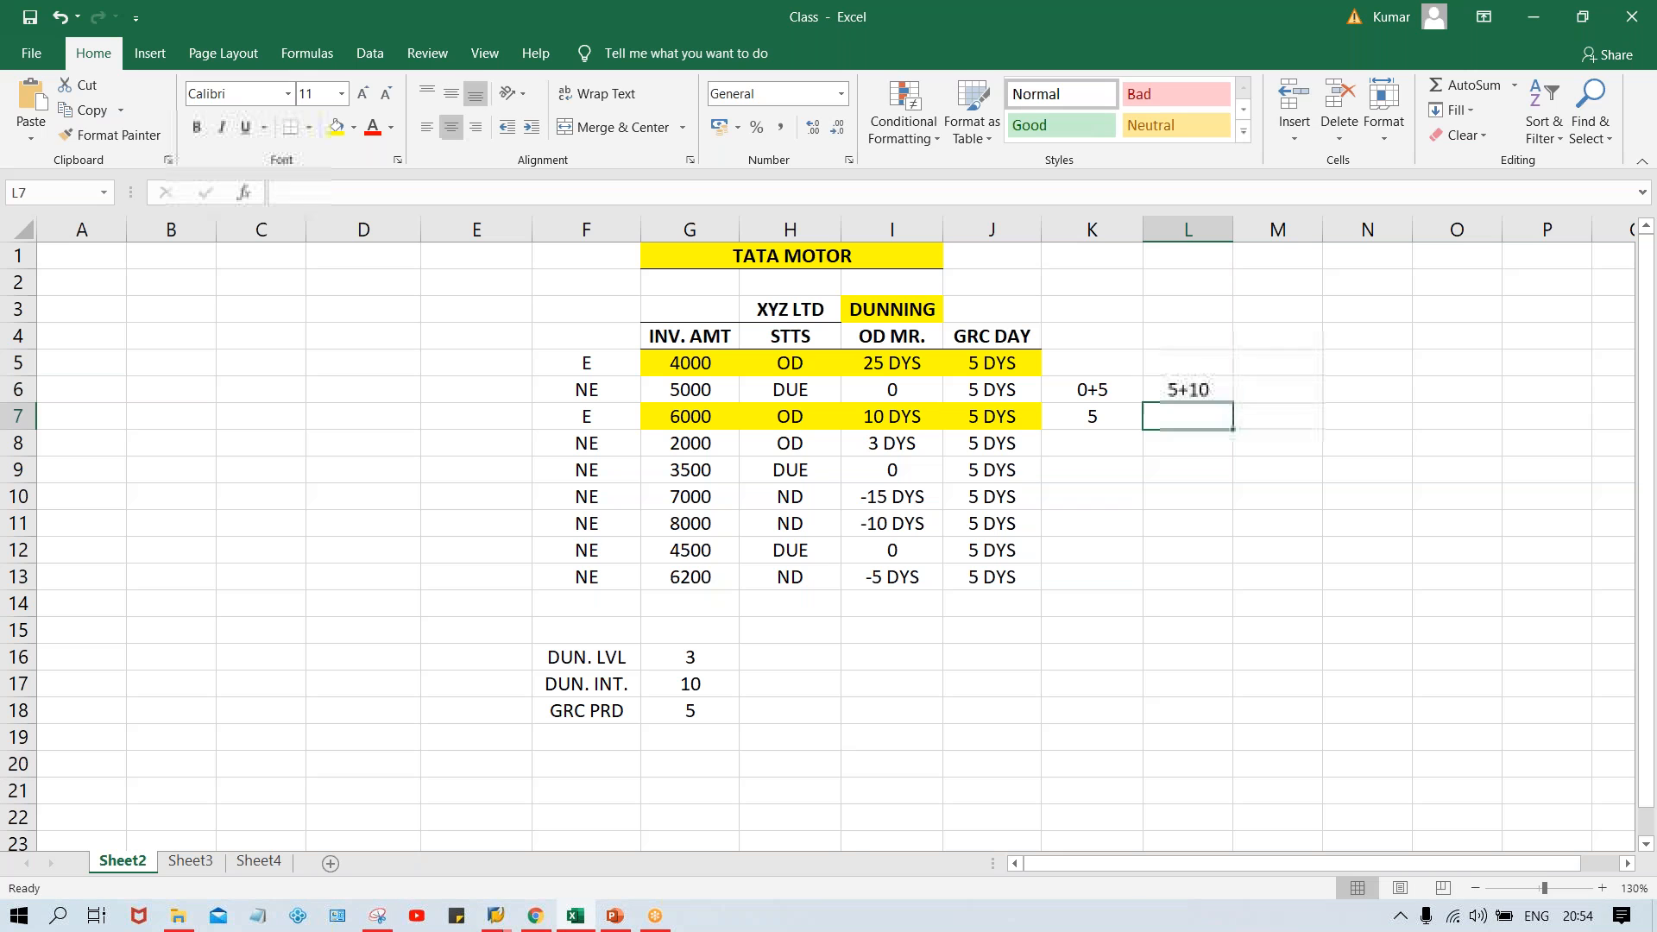
type("15")
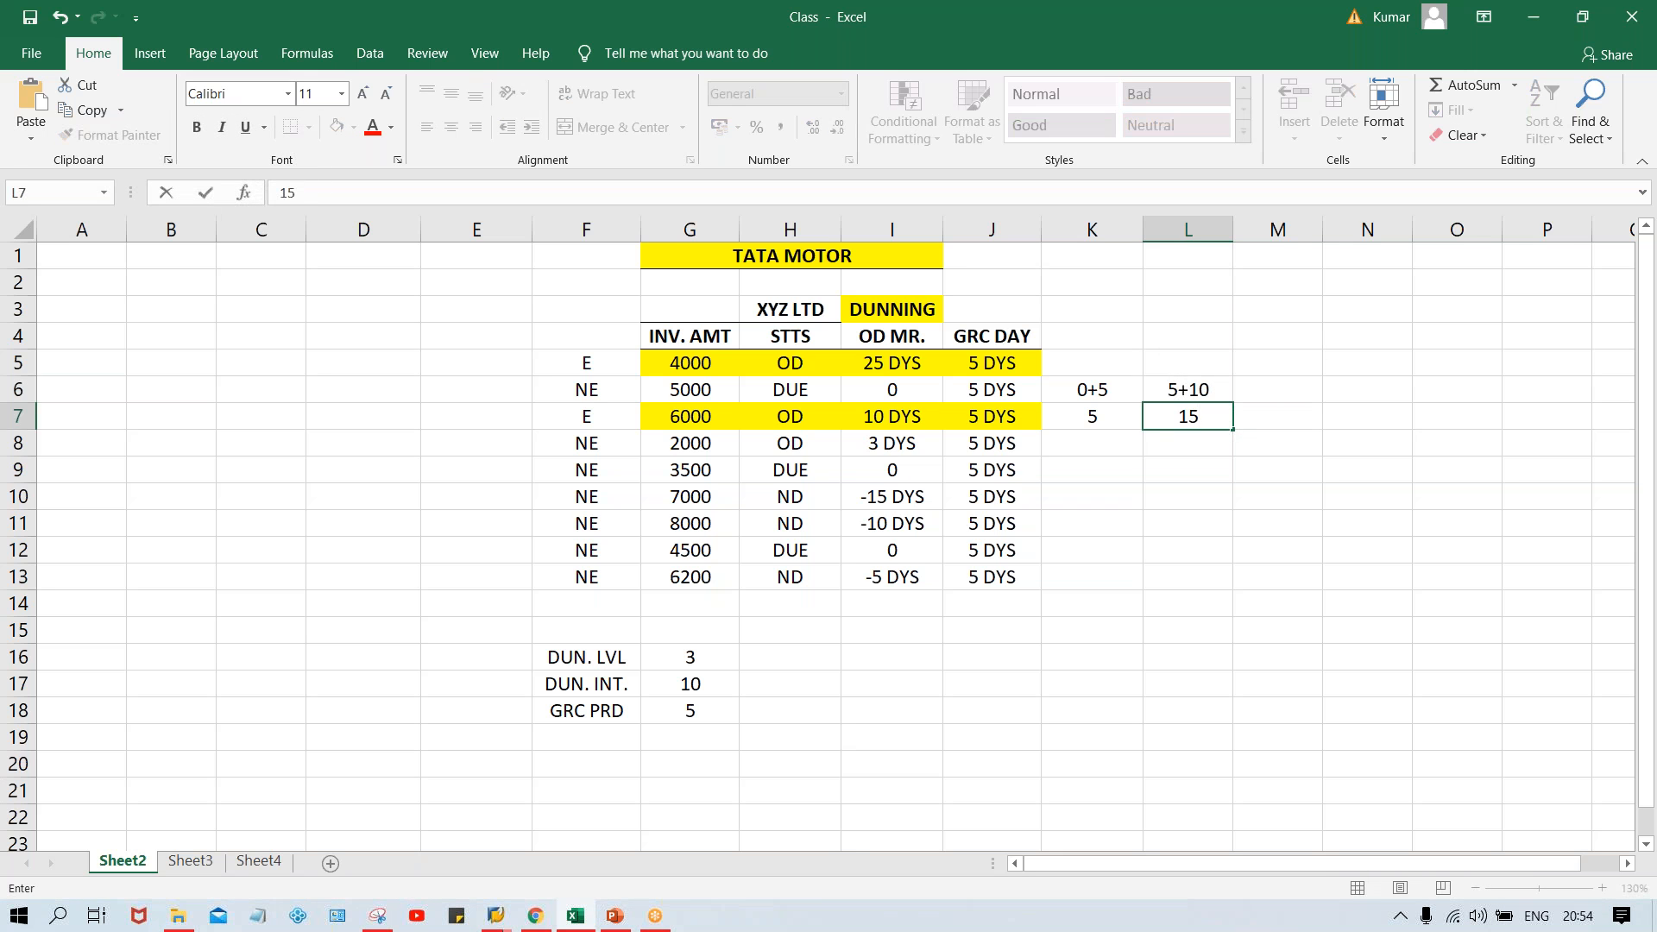
key("Return")
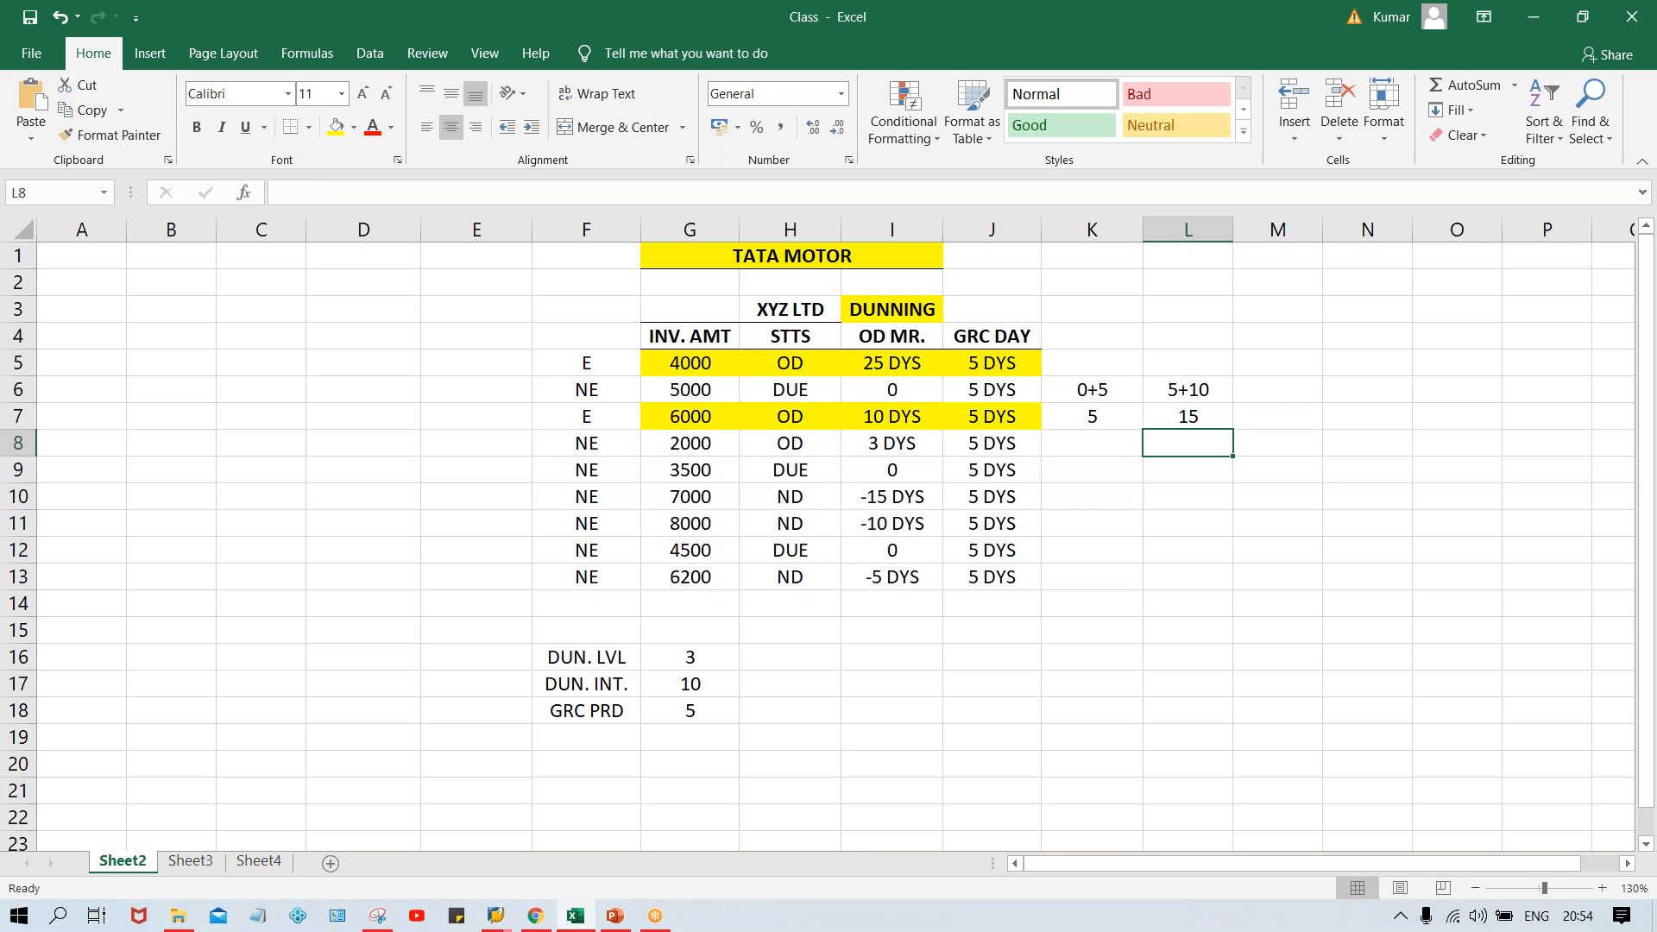
- Note the third level's days in arrears as 15+10 in M6 and 25 in M7
left_click(1271, 381)
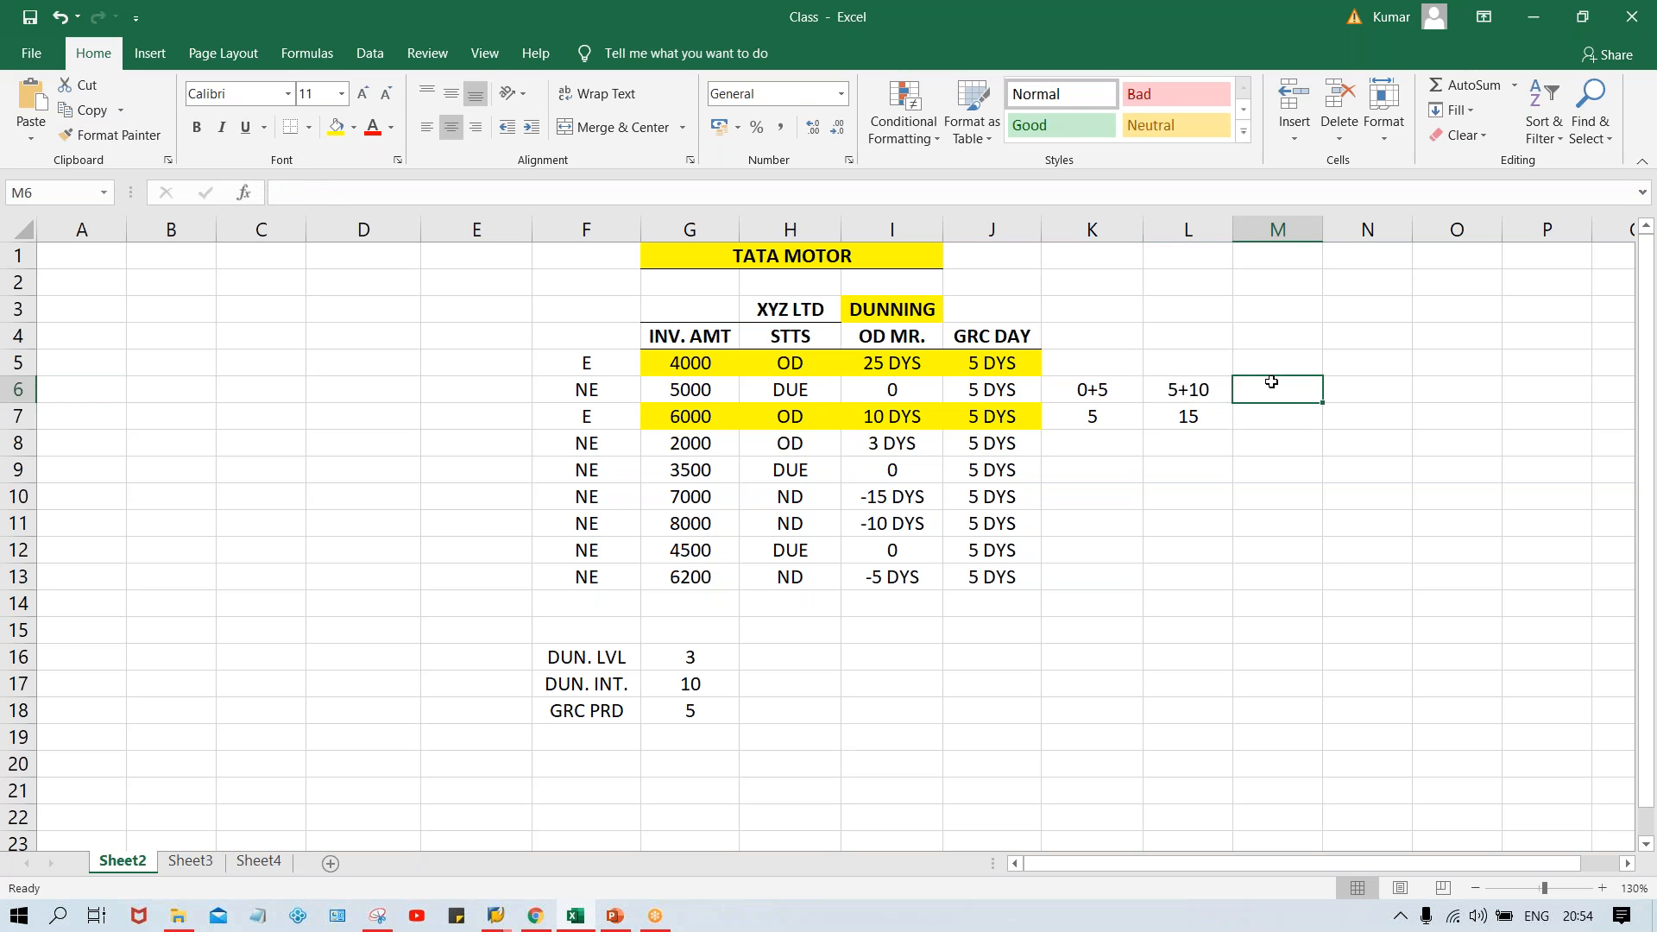
type("15+10")
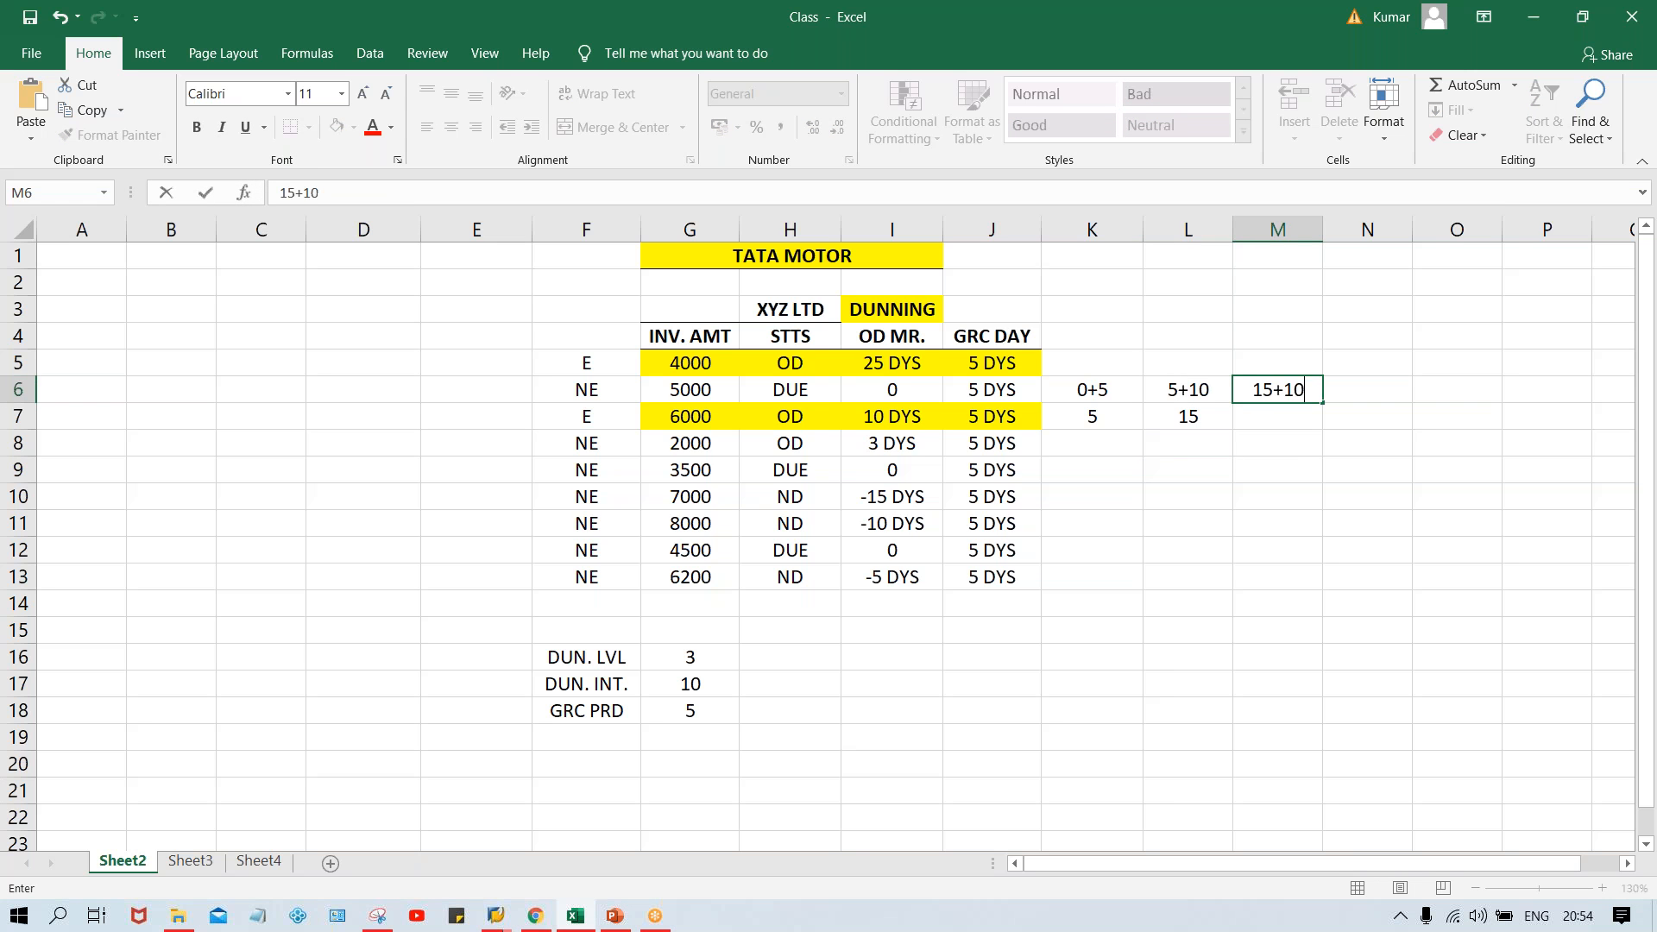
key("Return")
type("25")
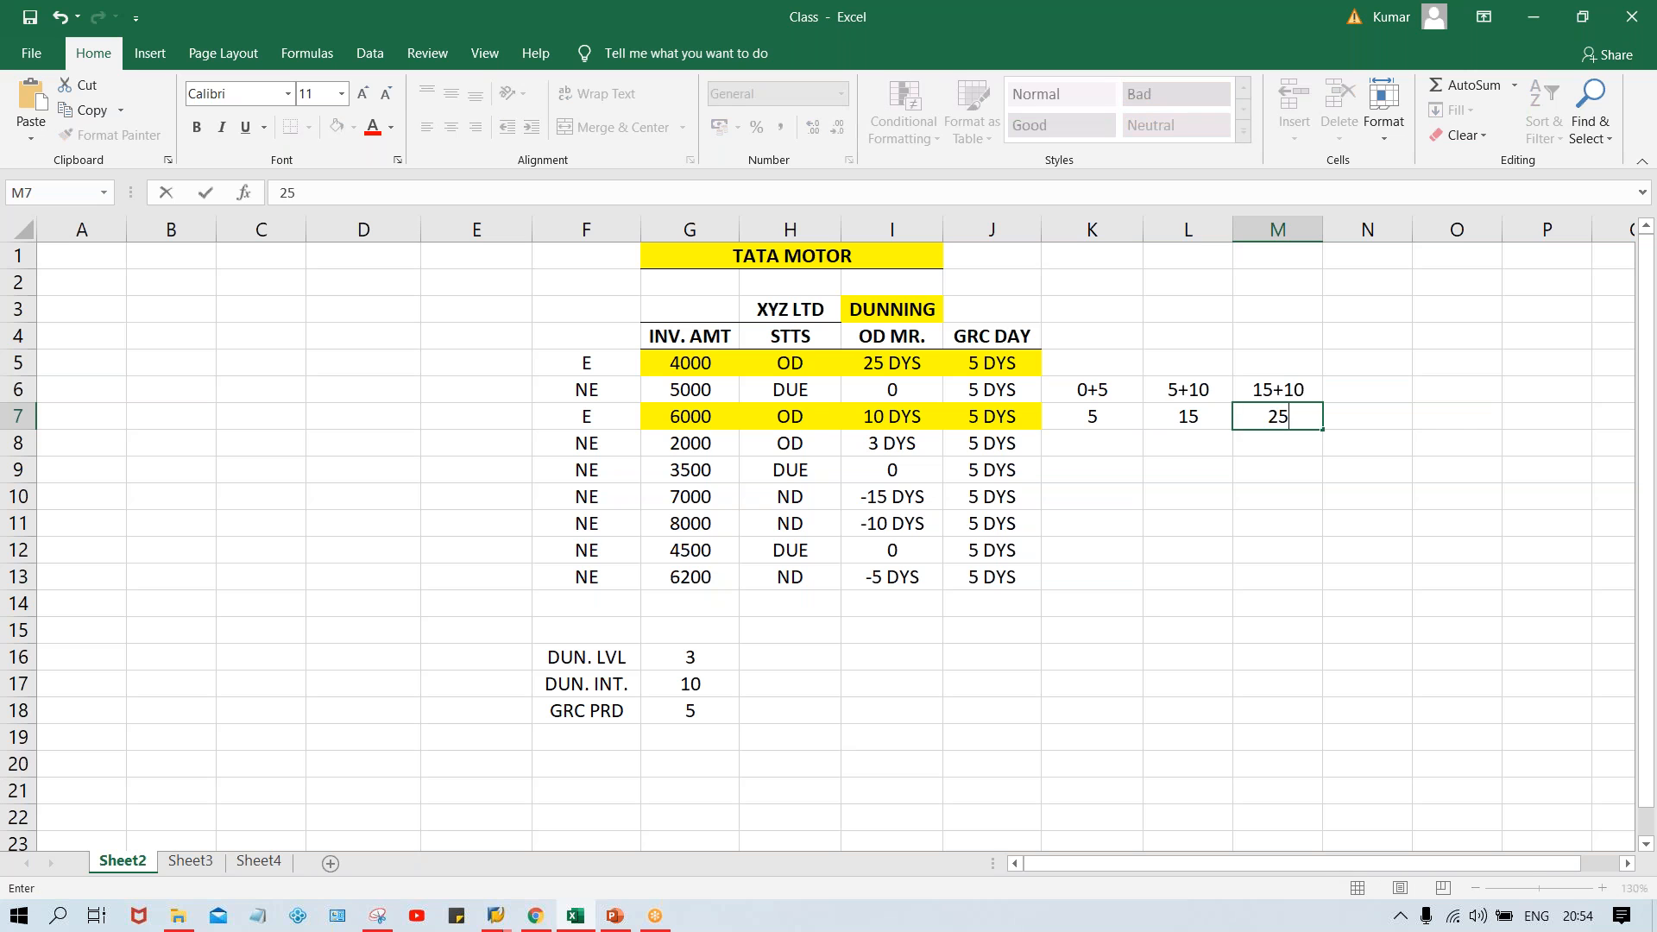
key("Return")
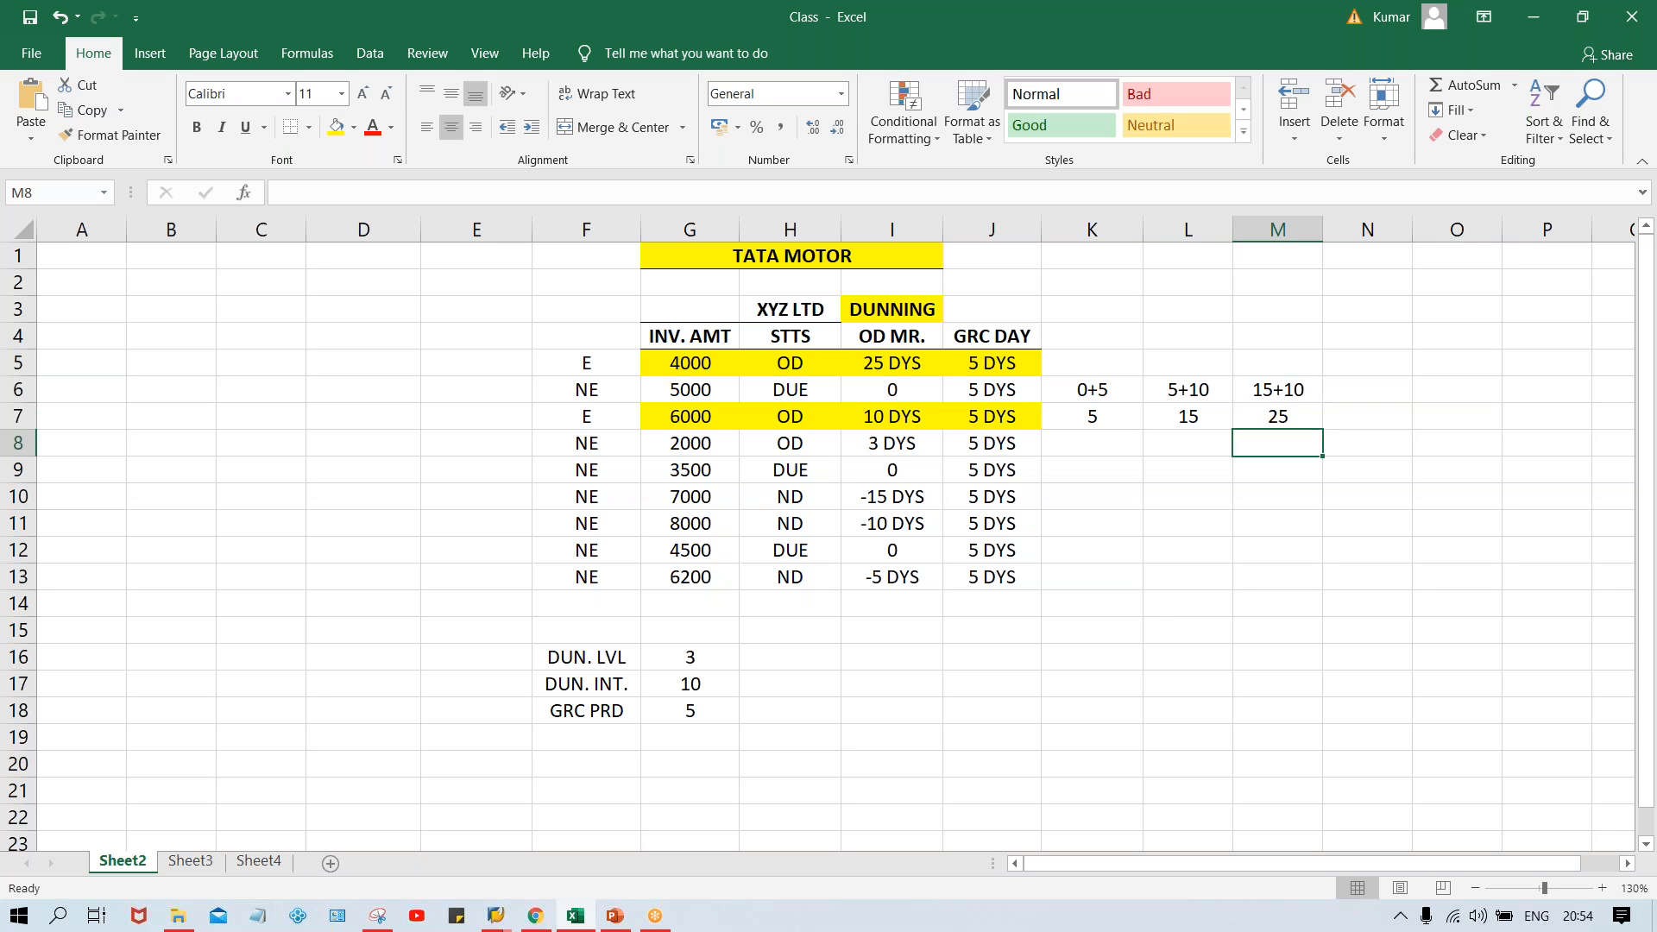
left_click(1113, 390)
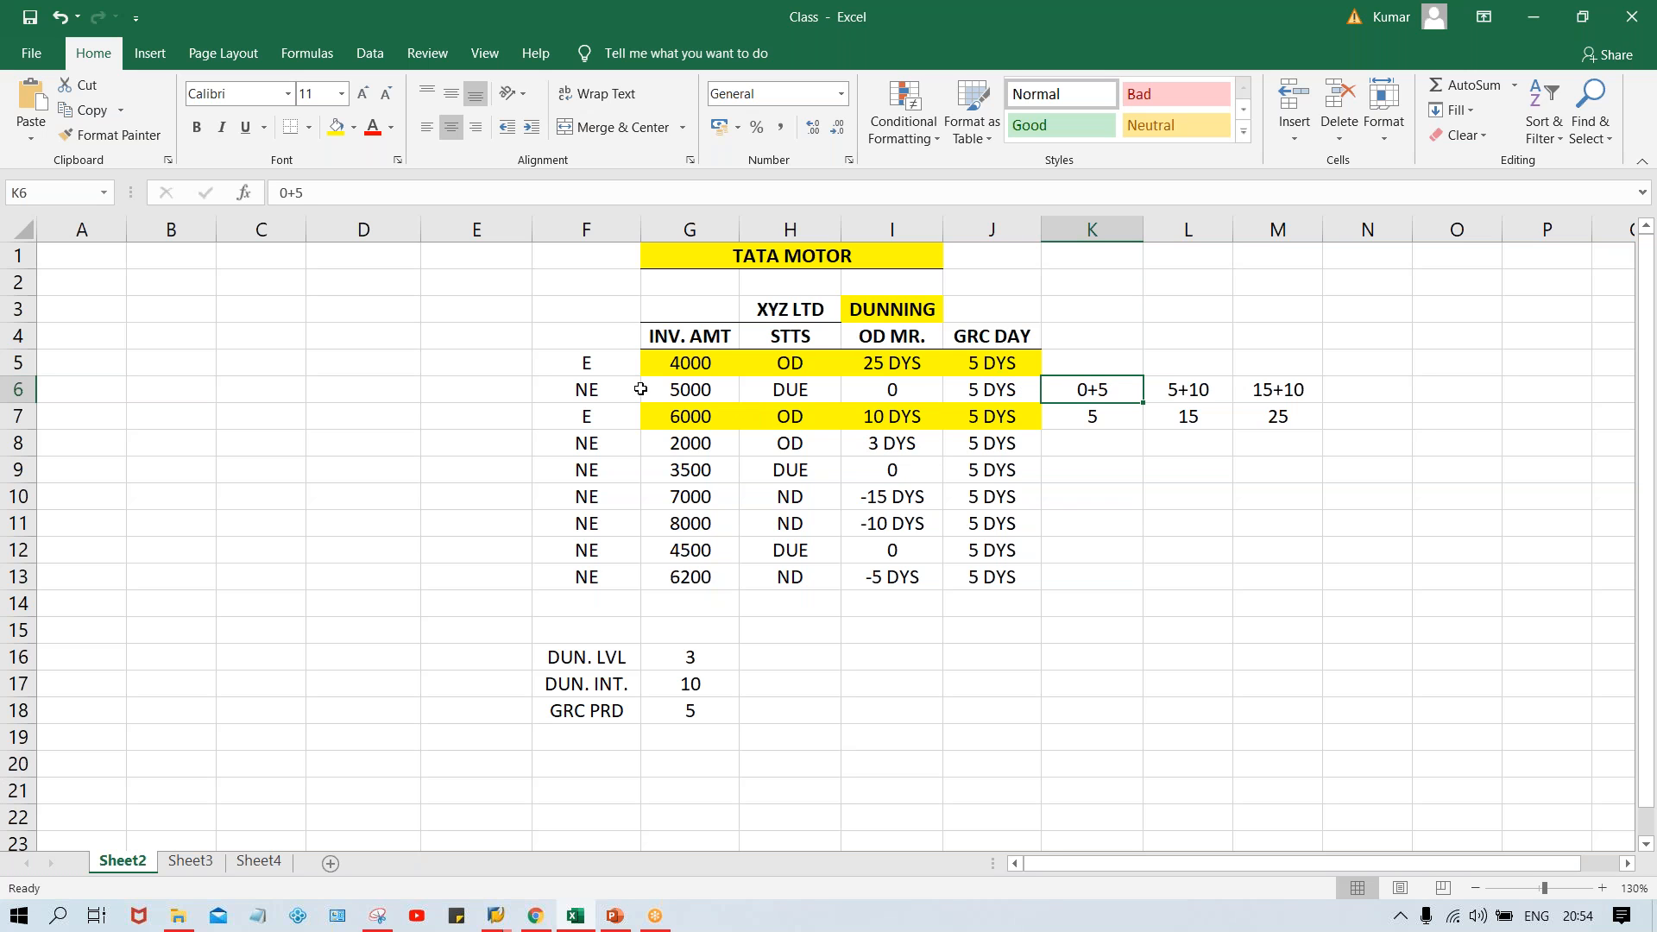
left_click_drag(716, 394, 974, 394)
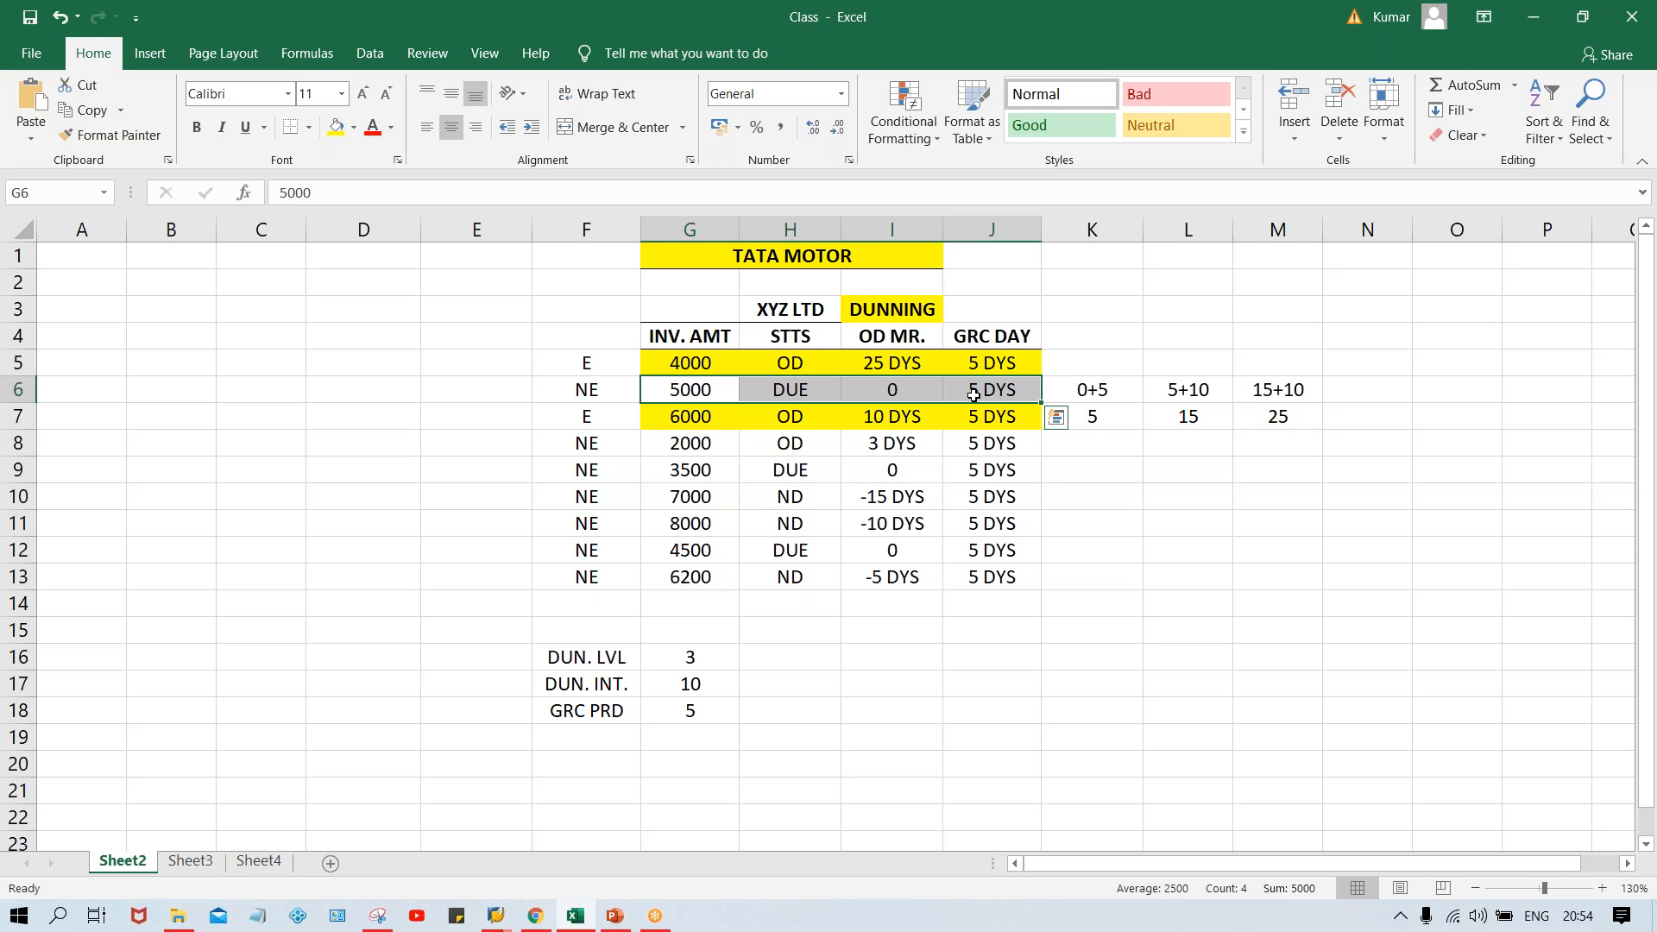
left_click(1090, 415)
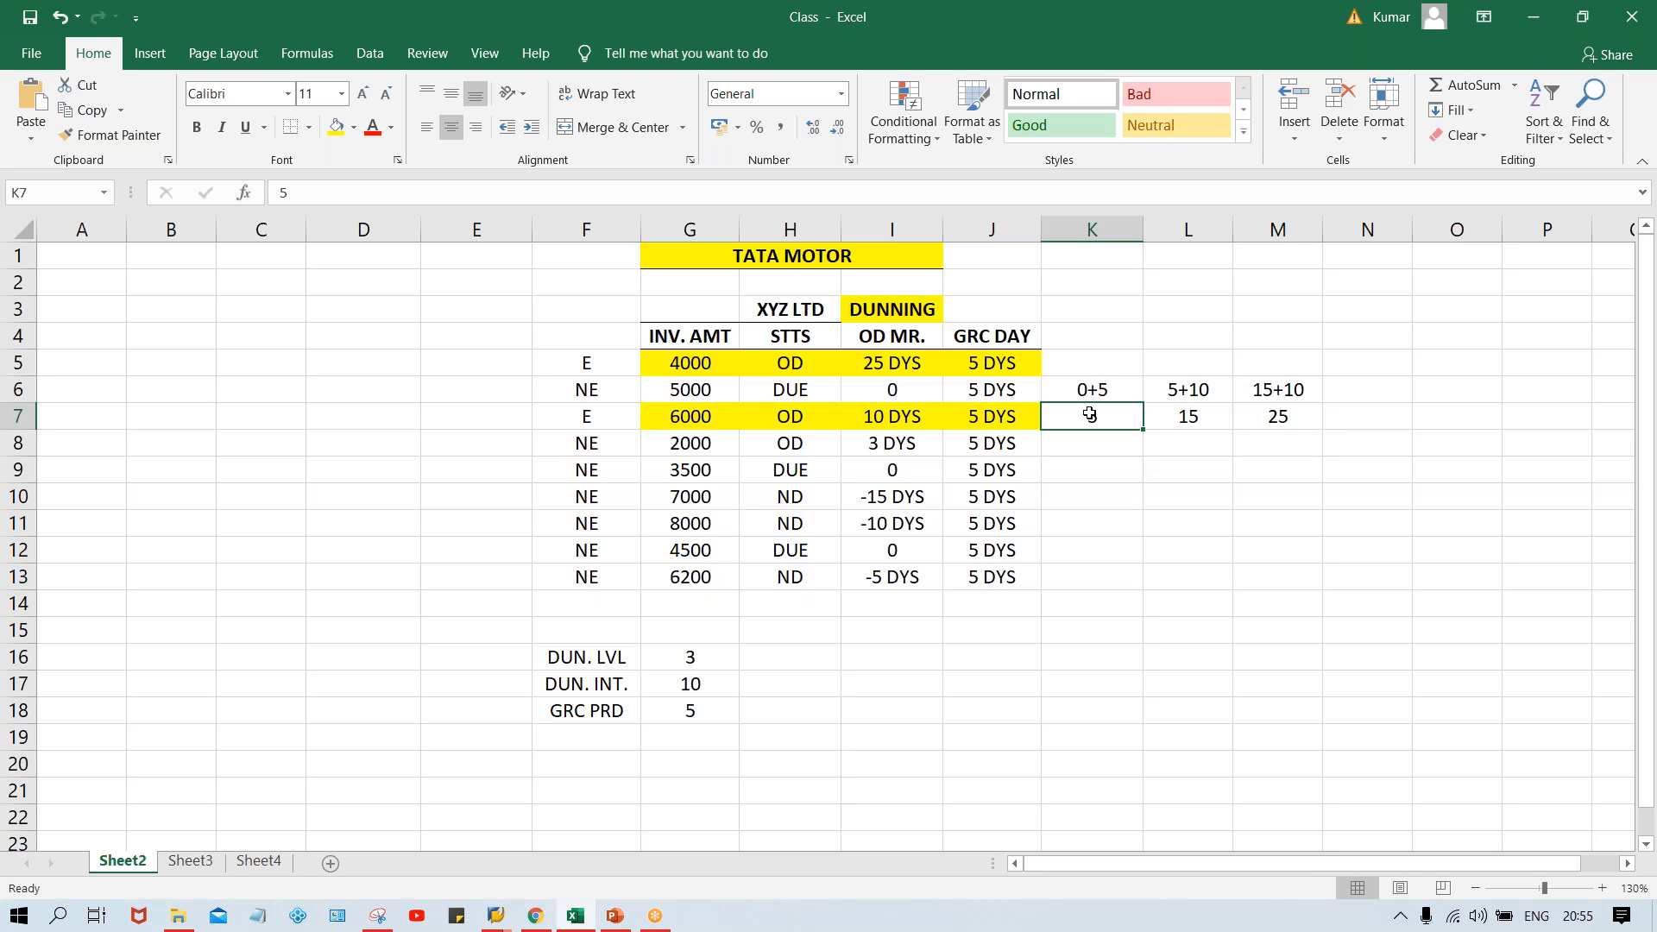
- Compare the days in arrears in K7:M7 of the workbook with those of dunning levels 1 to 3 in SAP
left_click(1209, 415)
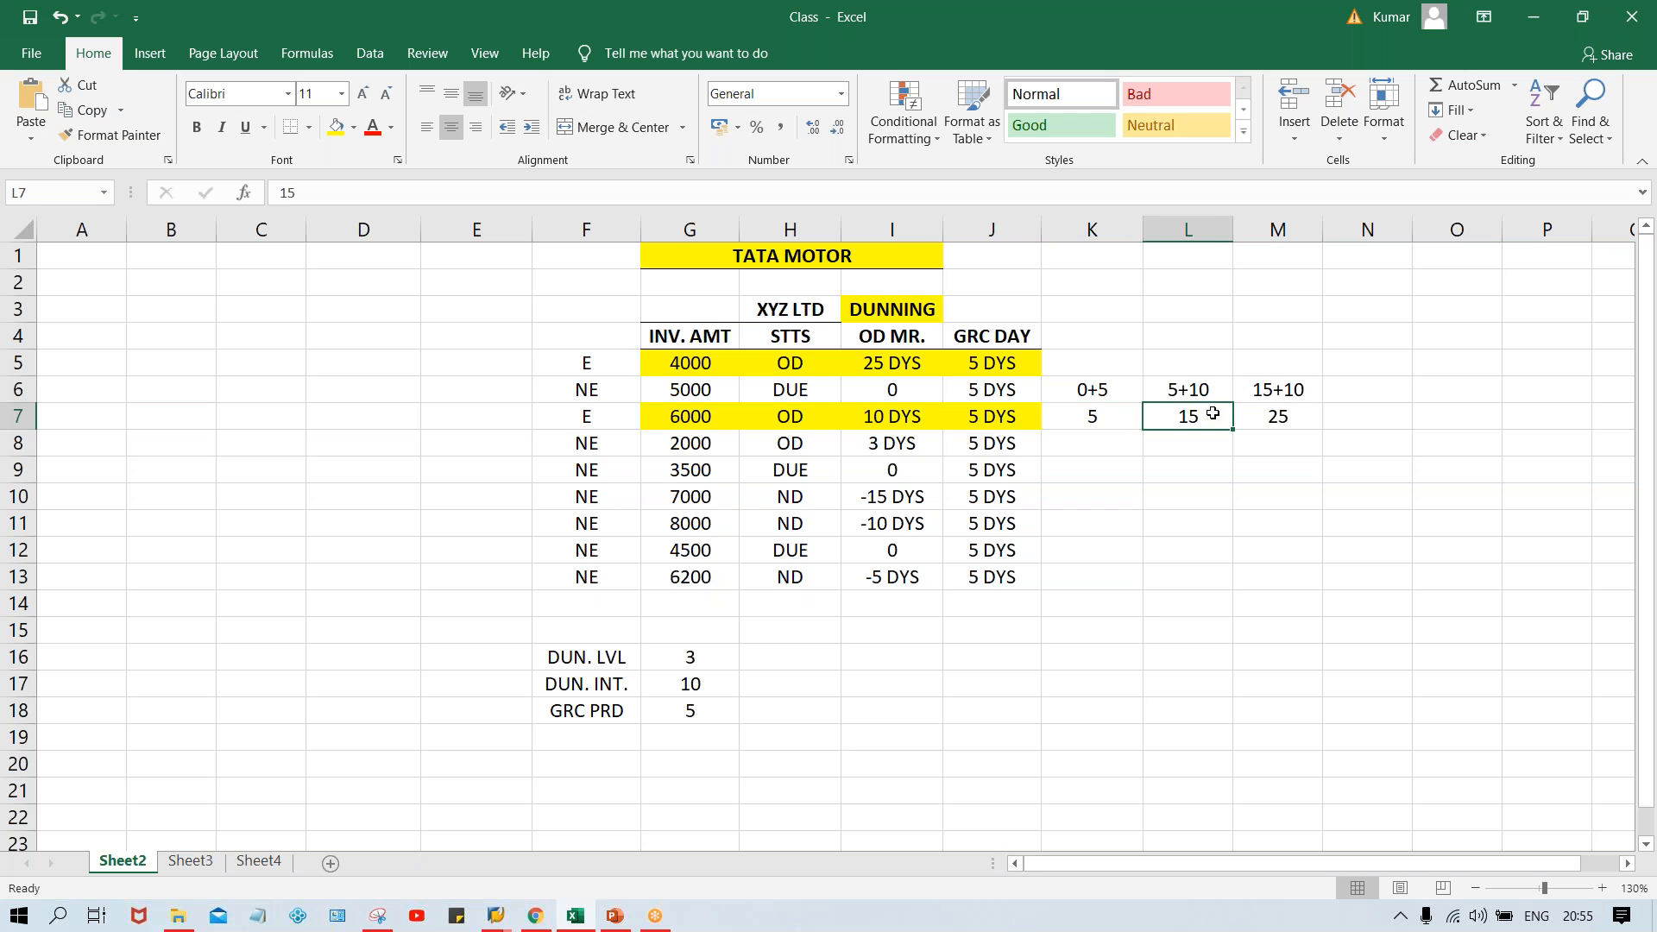
left_click(1290, 415)
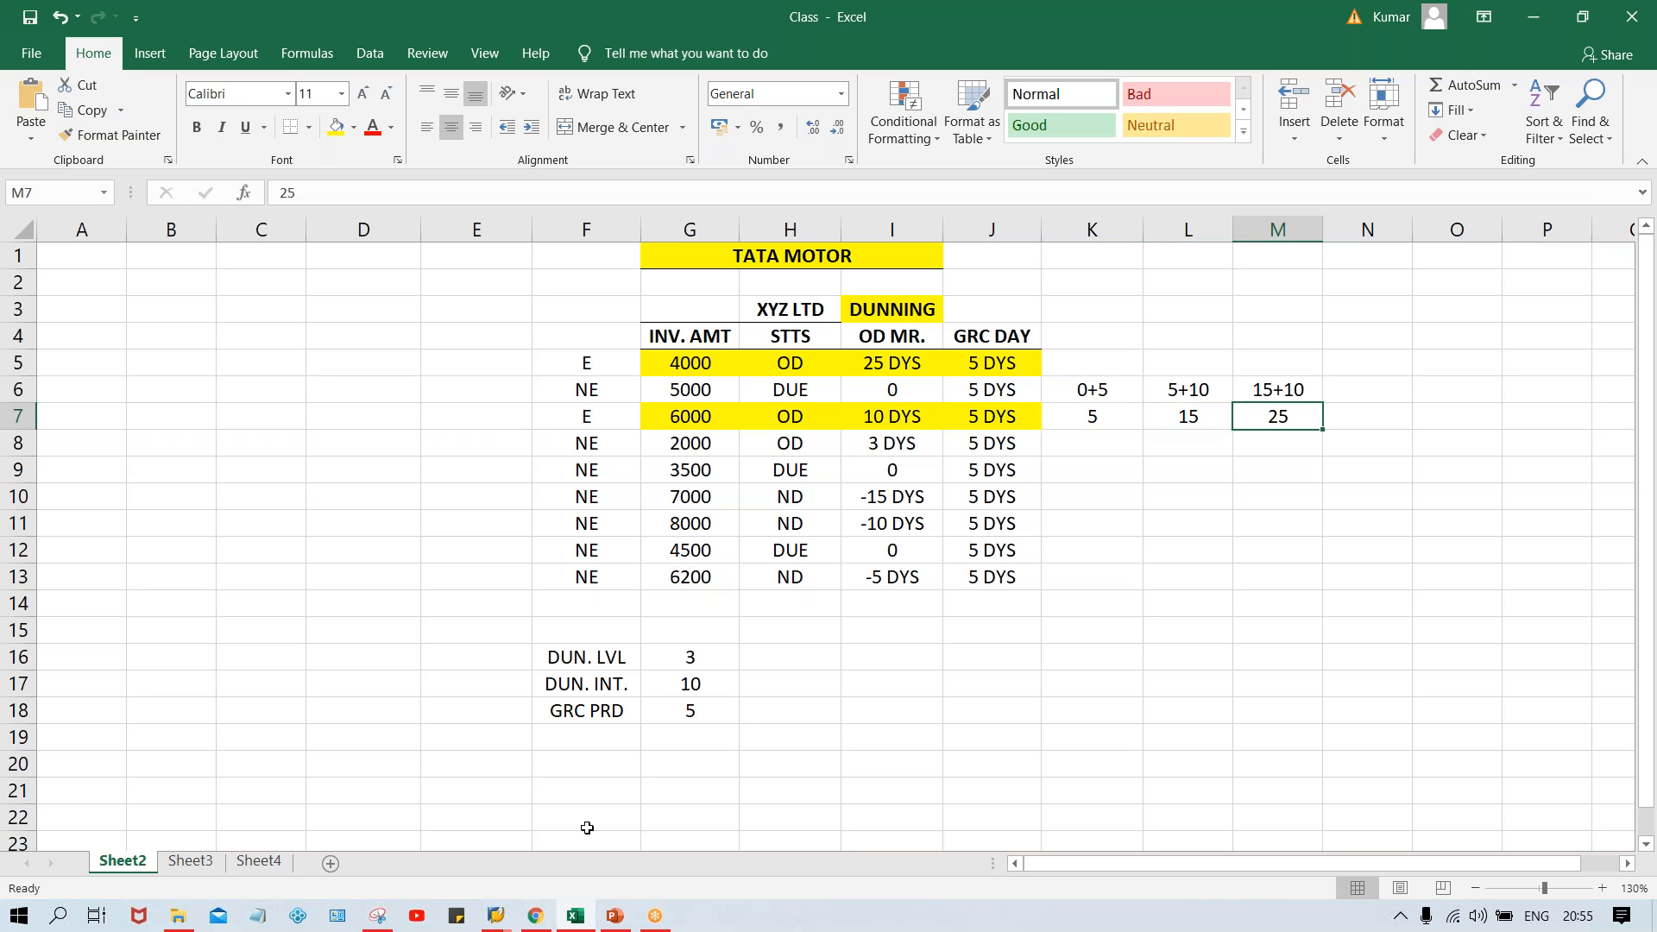
mouse_move(496, 917)
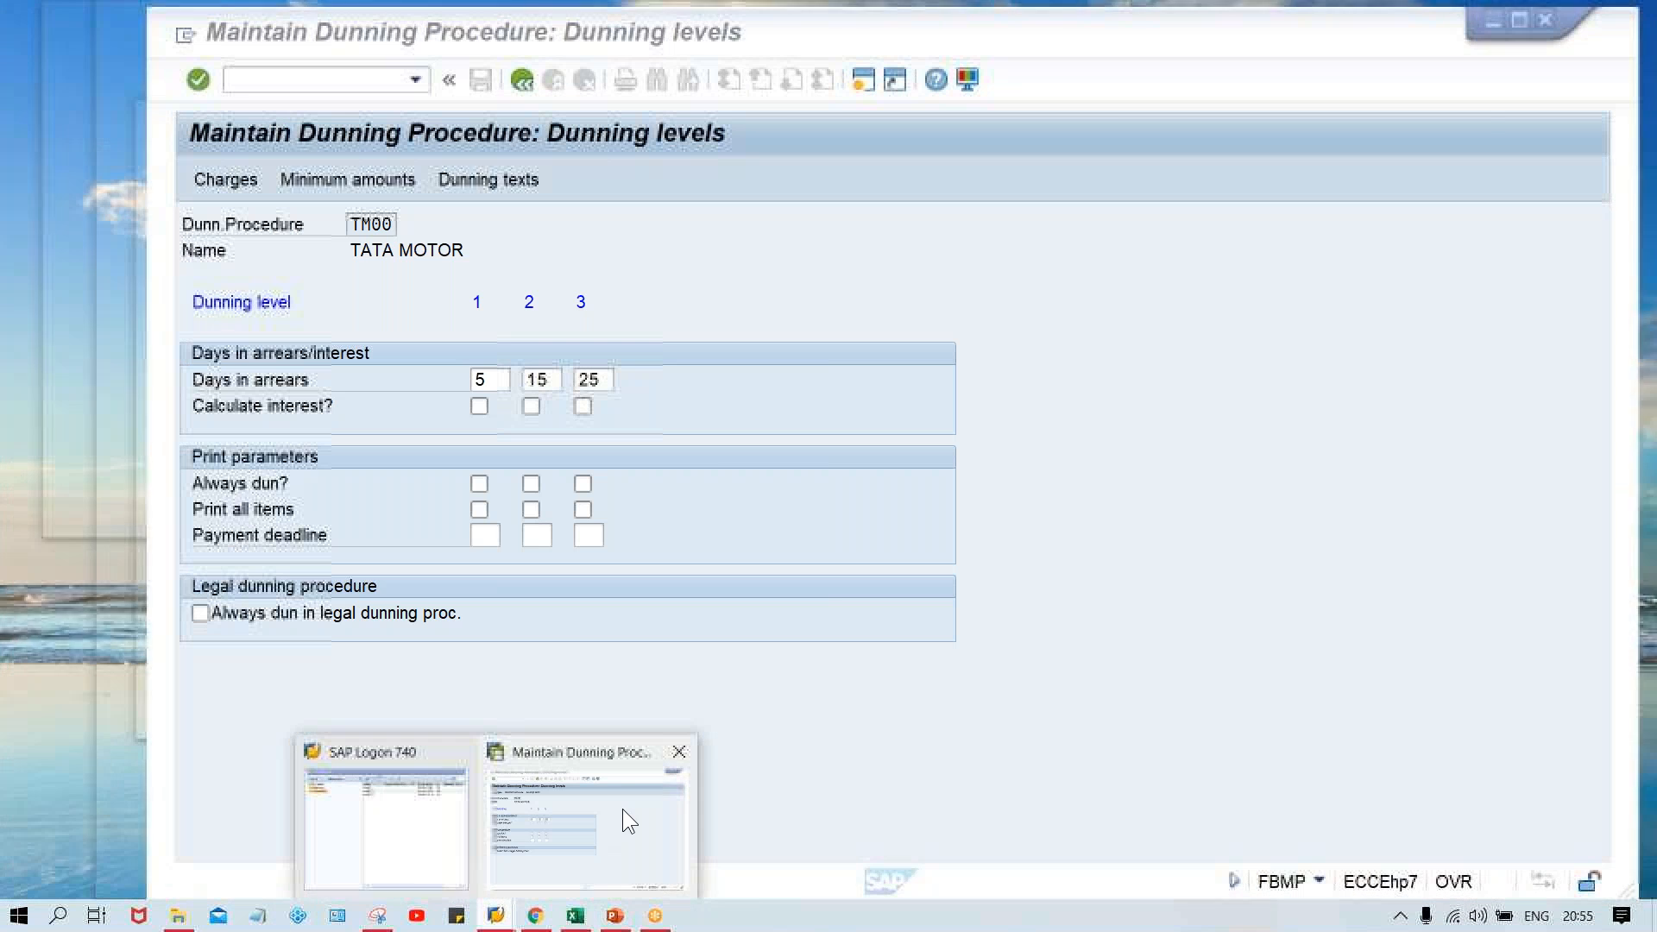
left_click(623, 810)
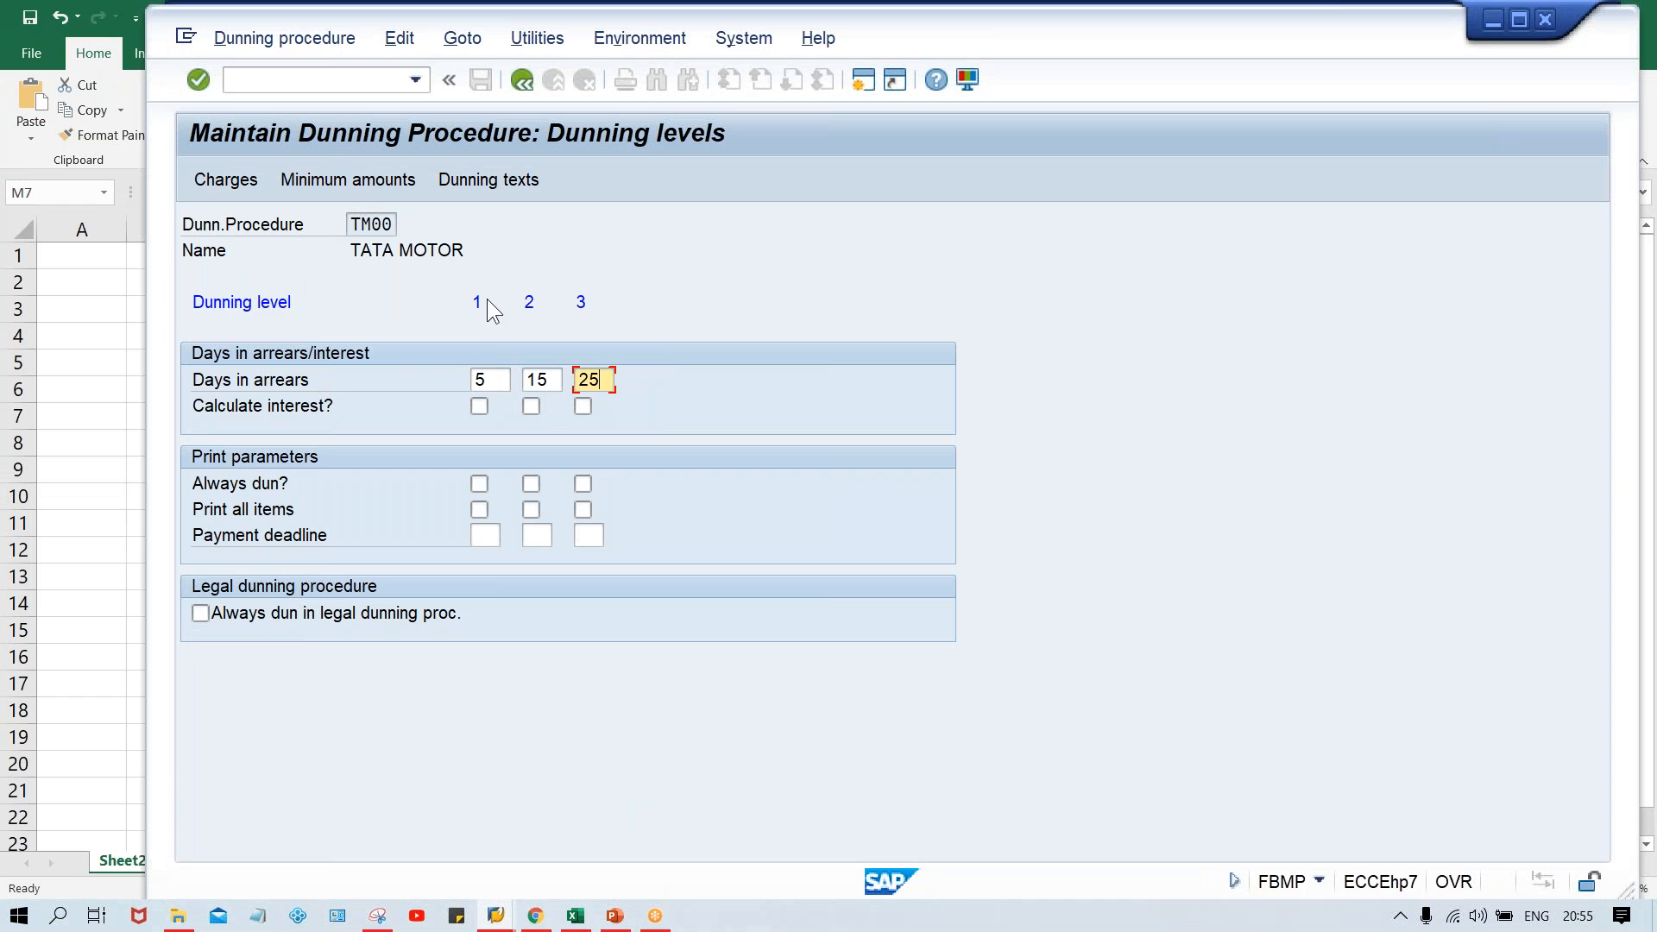
left_click(489, 380)
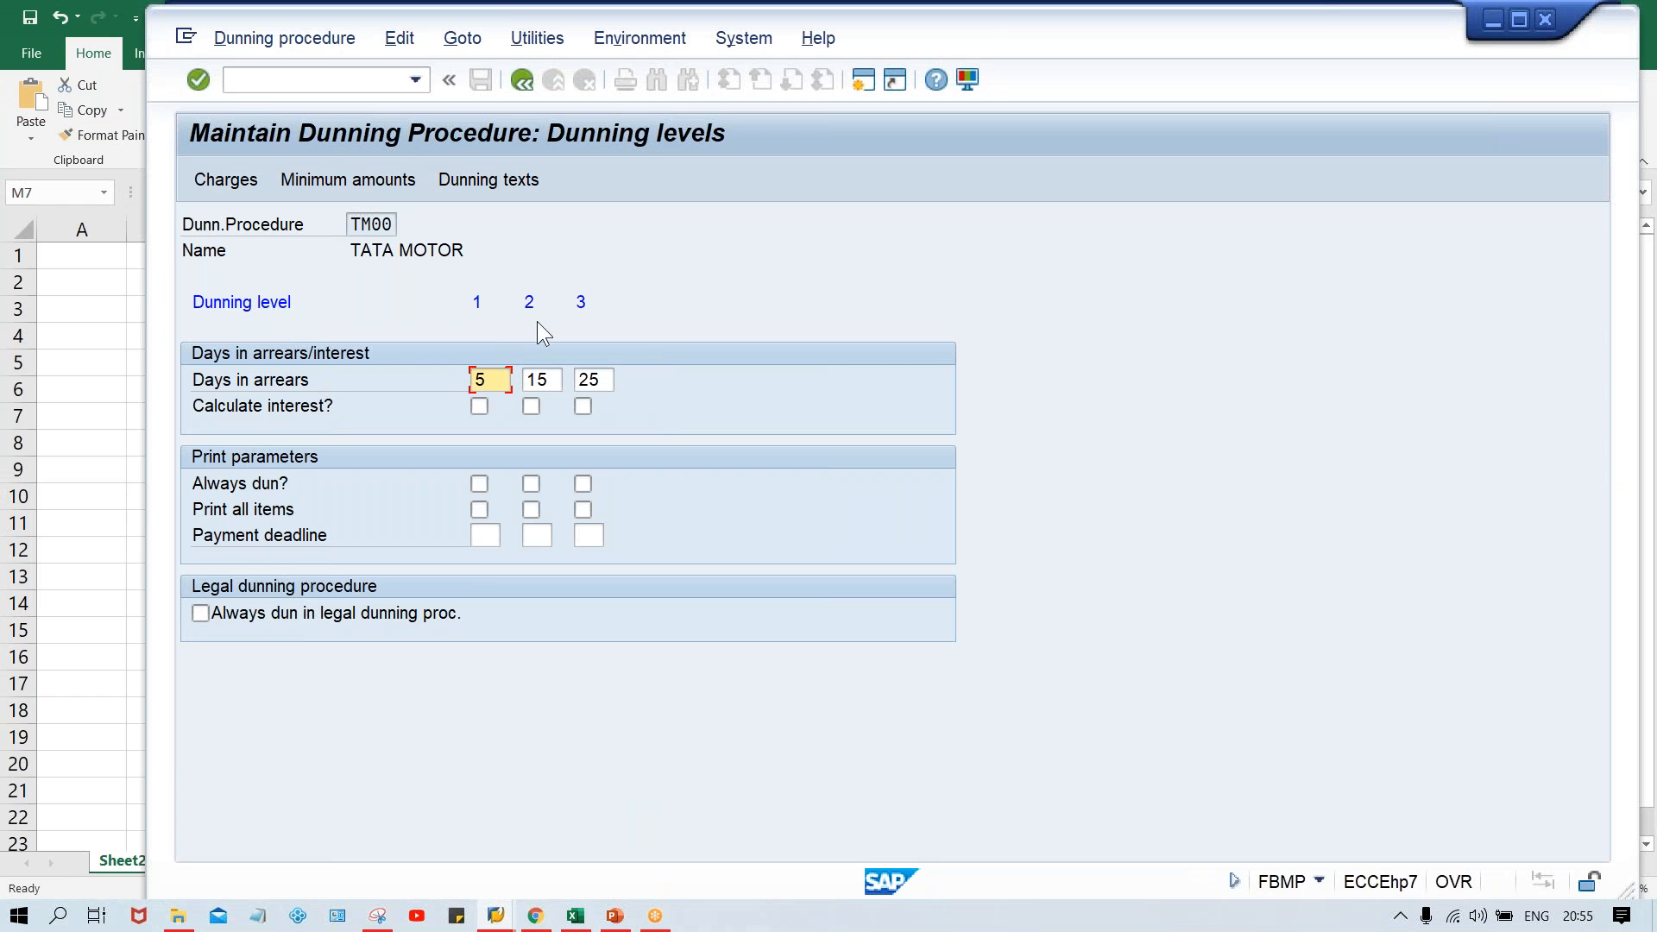
left_click(552, 382)
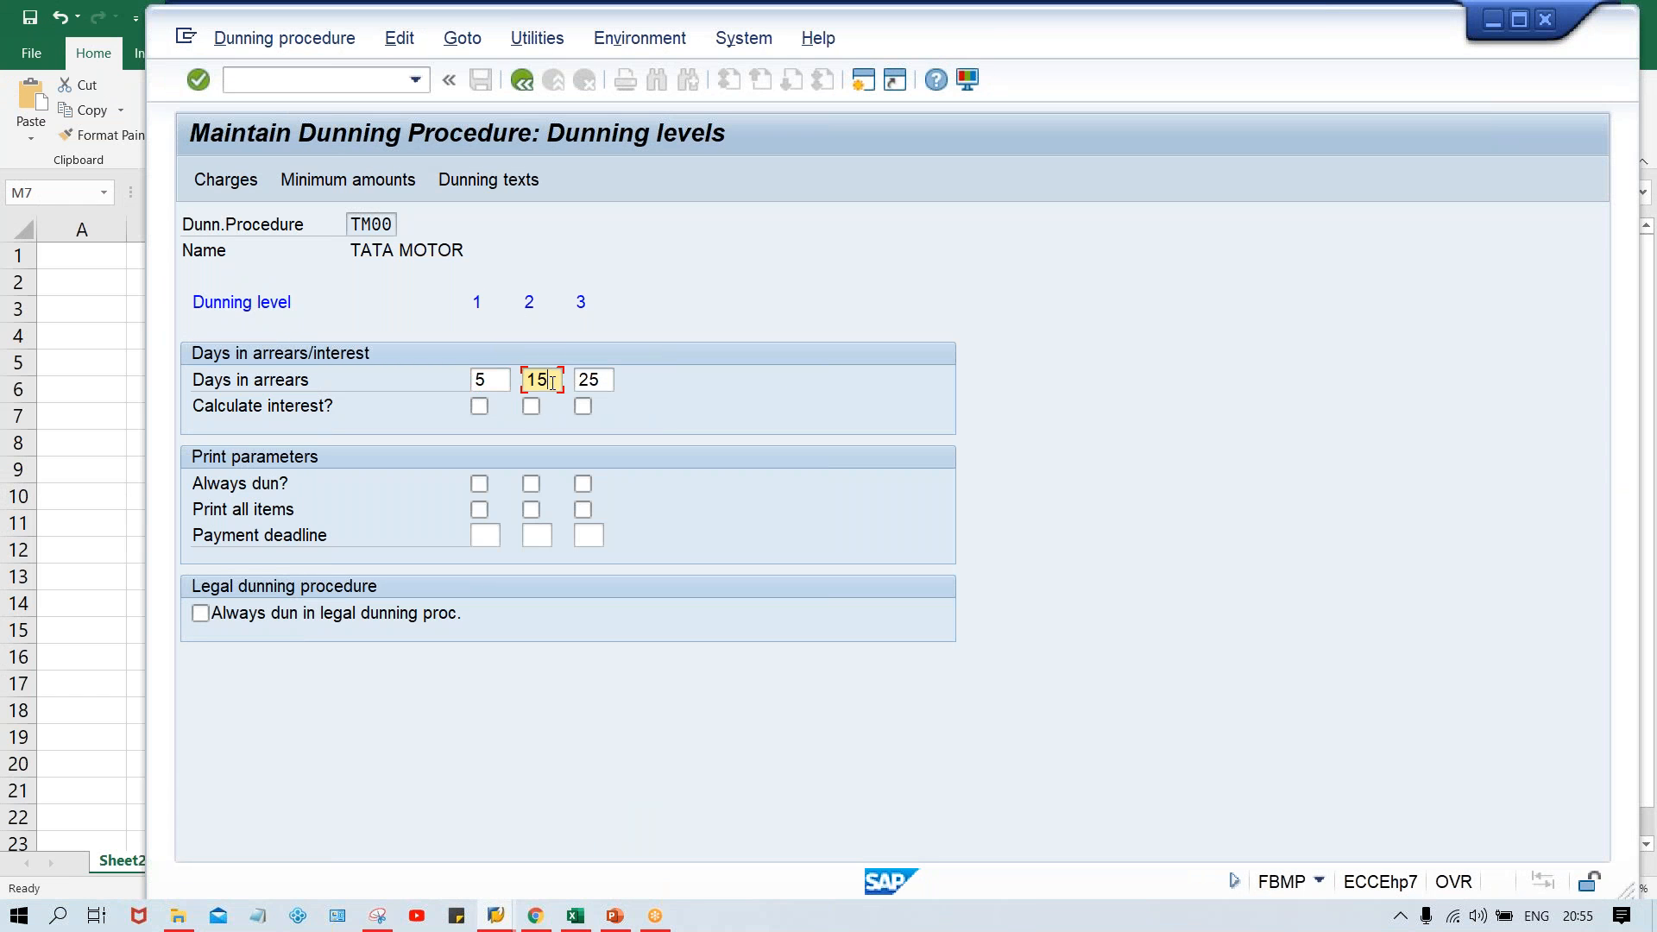
left_click(607, 383)
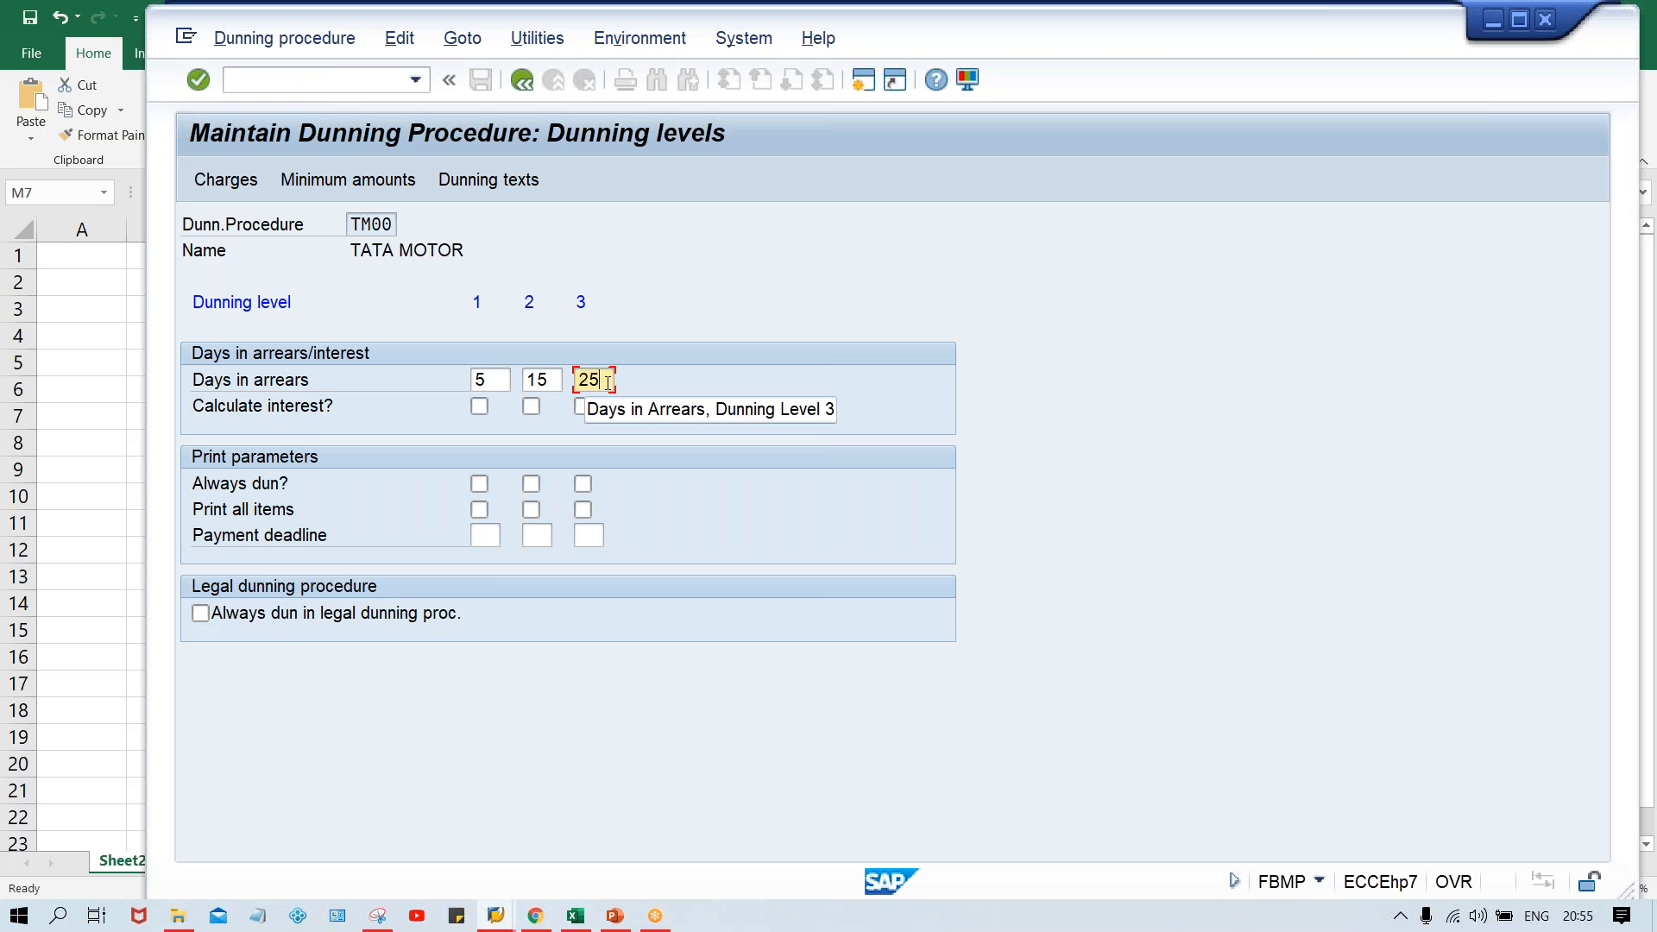
- Open the dunning charges in currency INR and enter a dunning charge of 50 in the first row
left_click(229, 179)
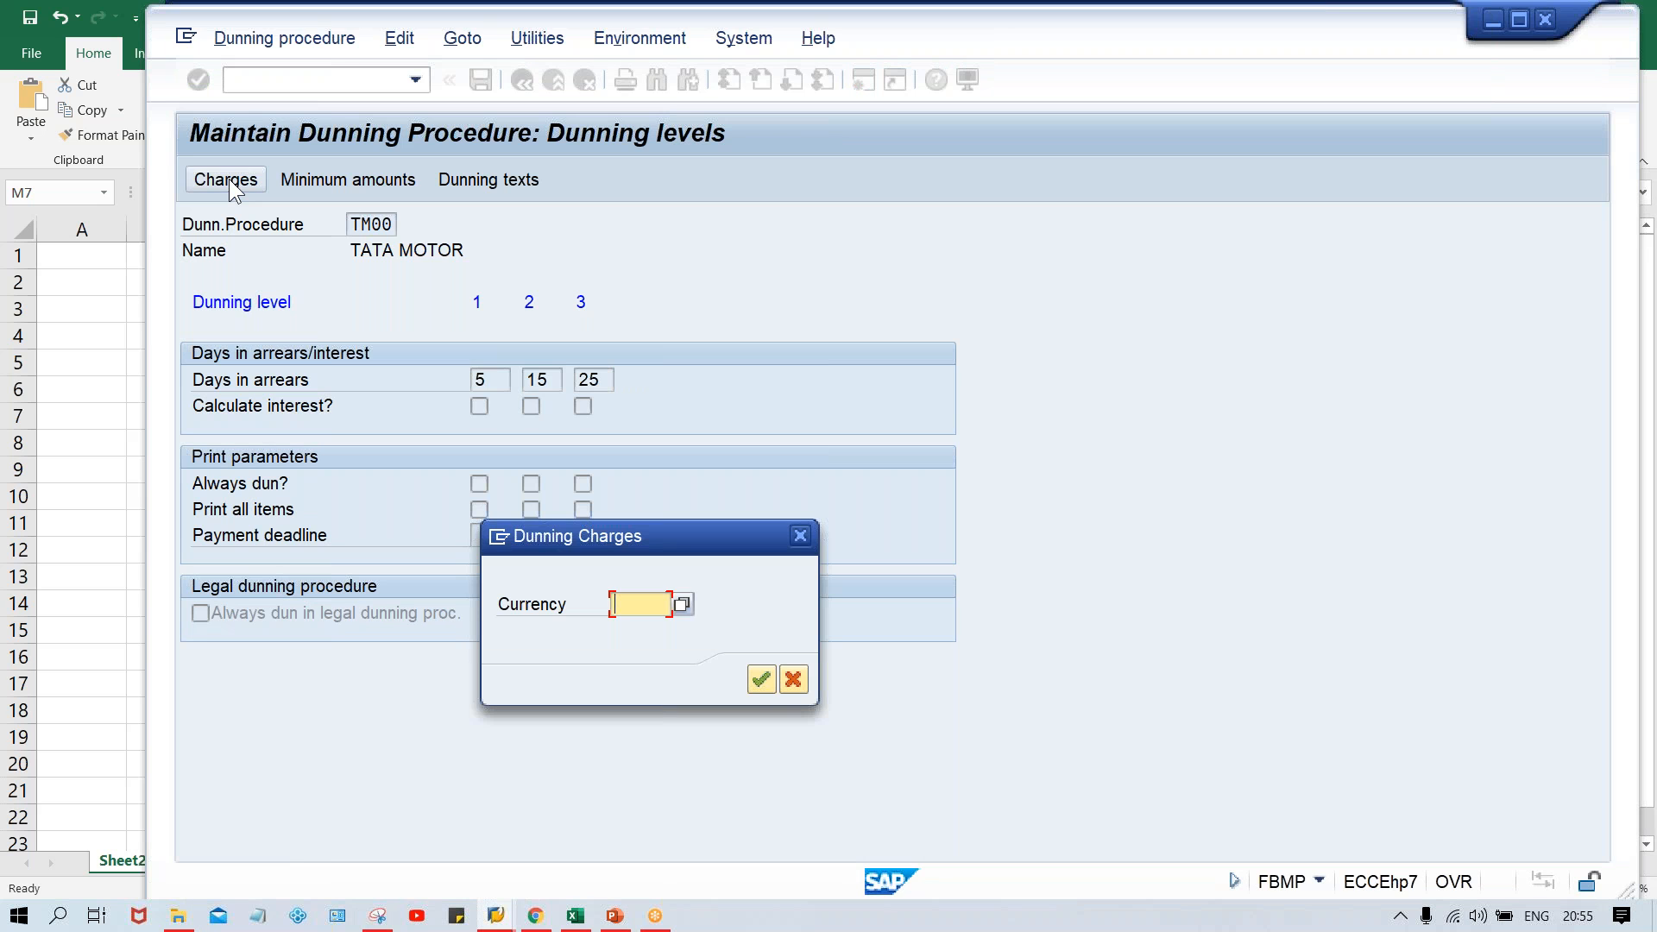
type("INR")
key("Return")
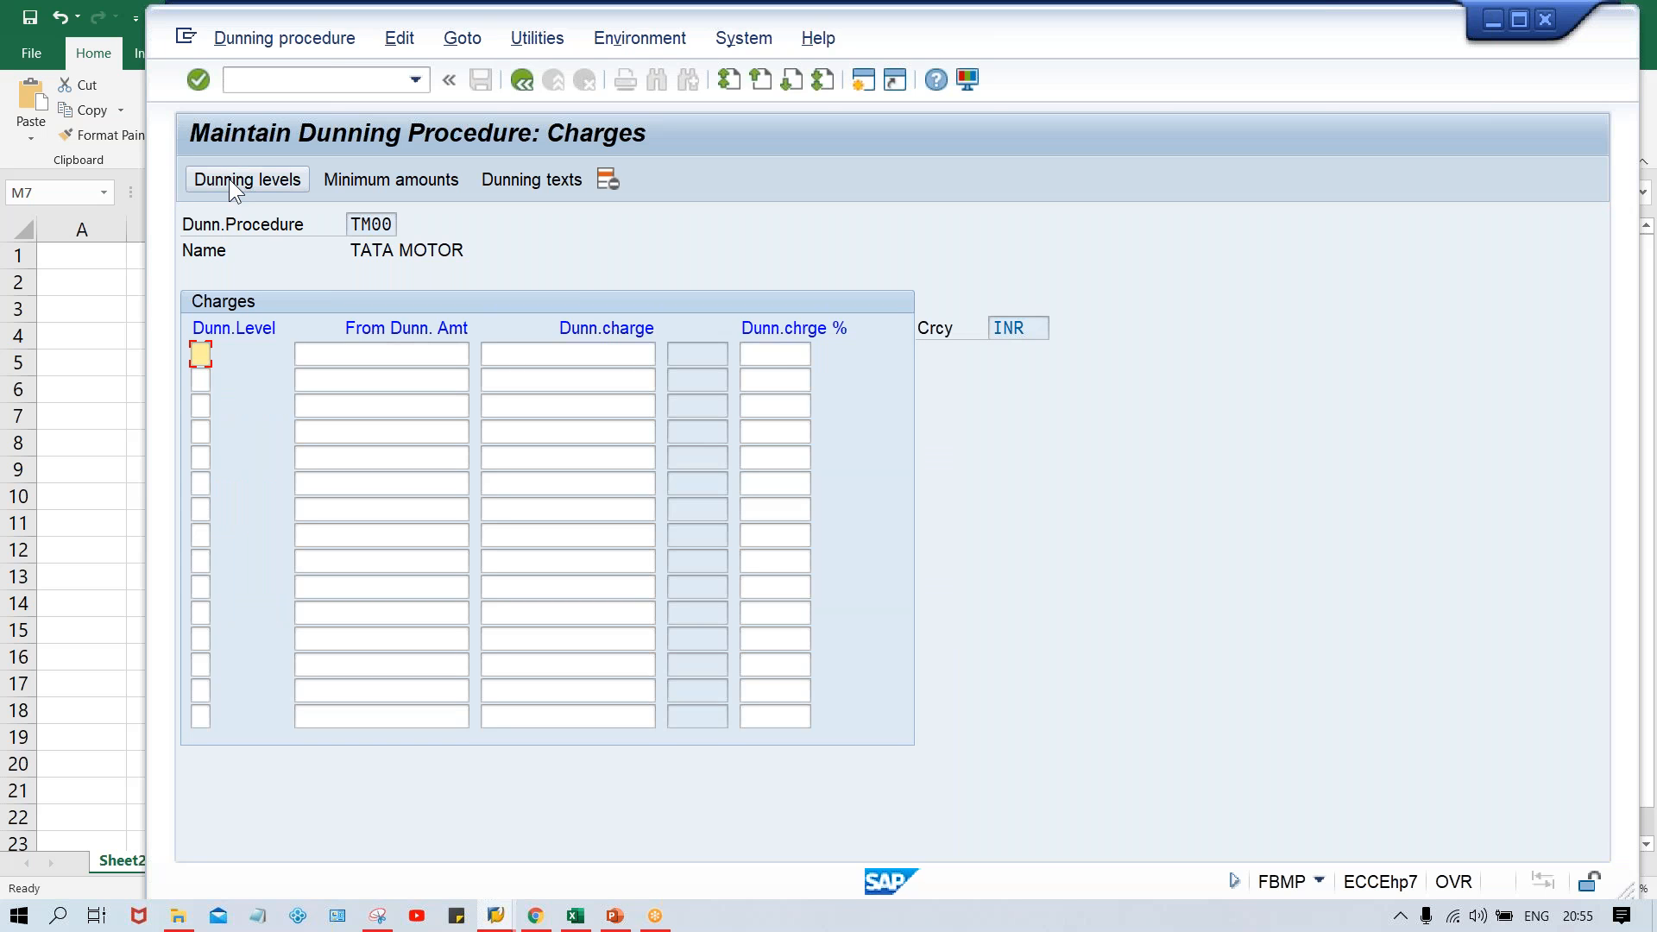
left_click(580, 354)
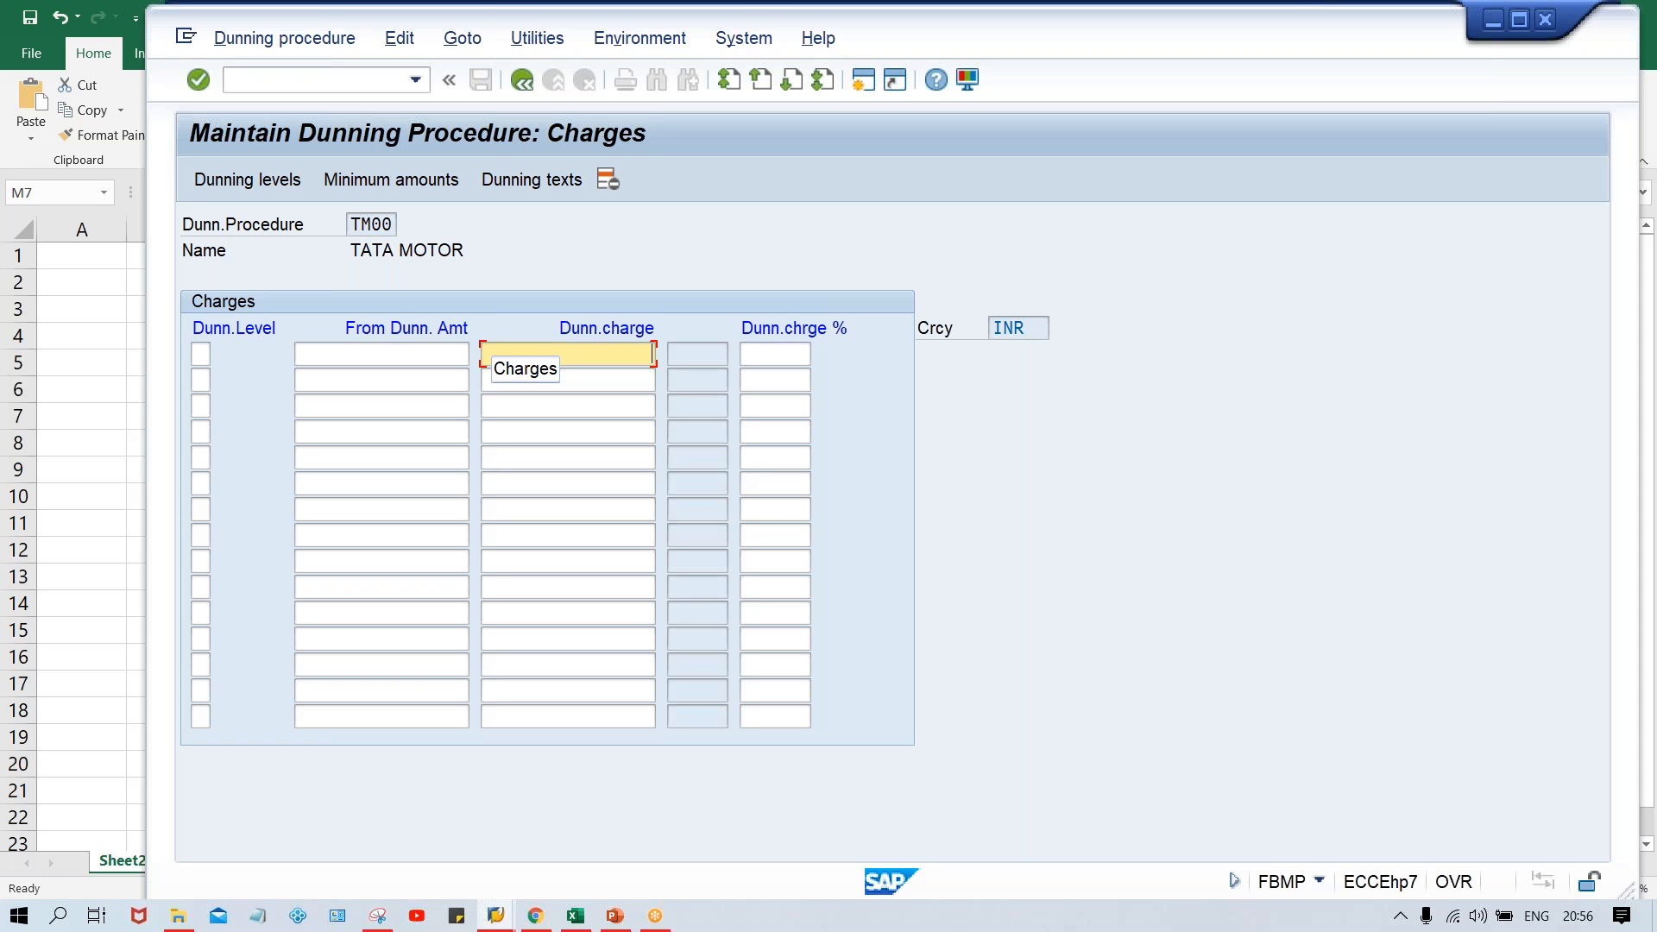
type("50")
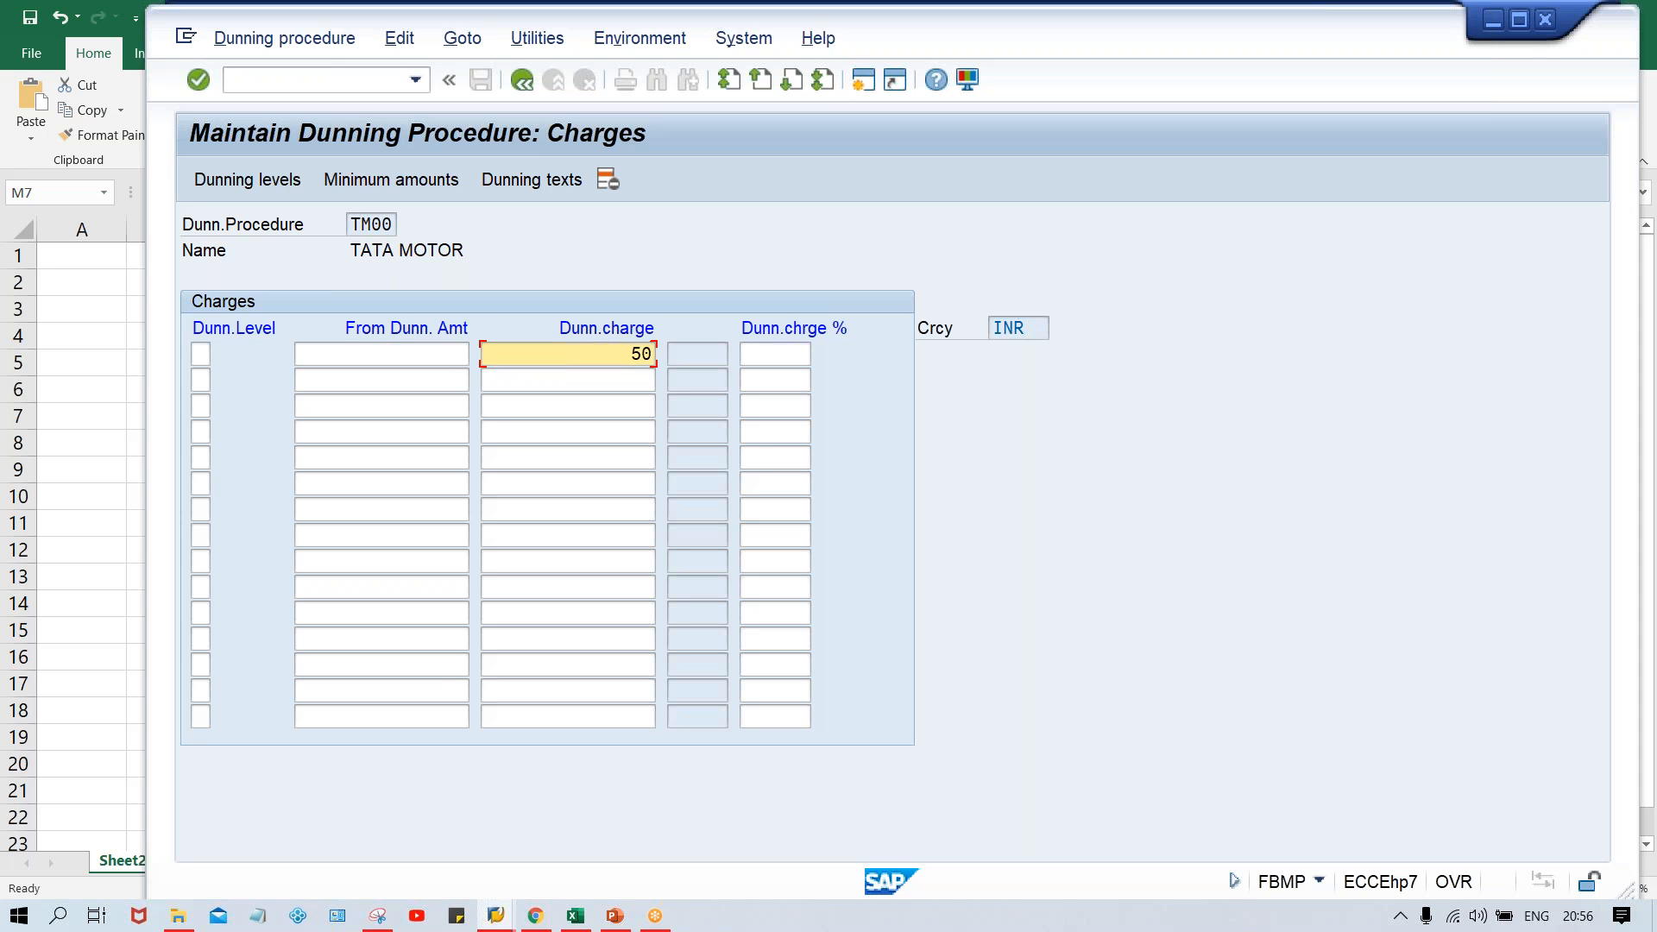
key("Down")
left_click(599, 345)
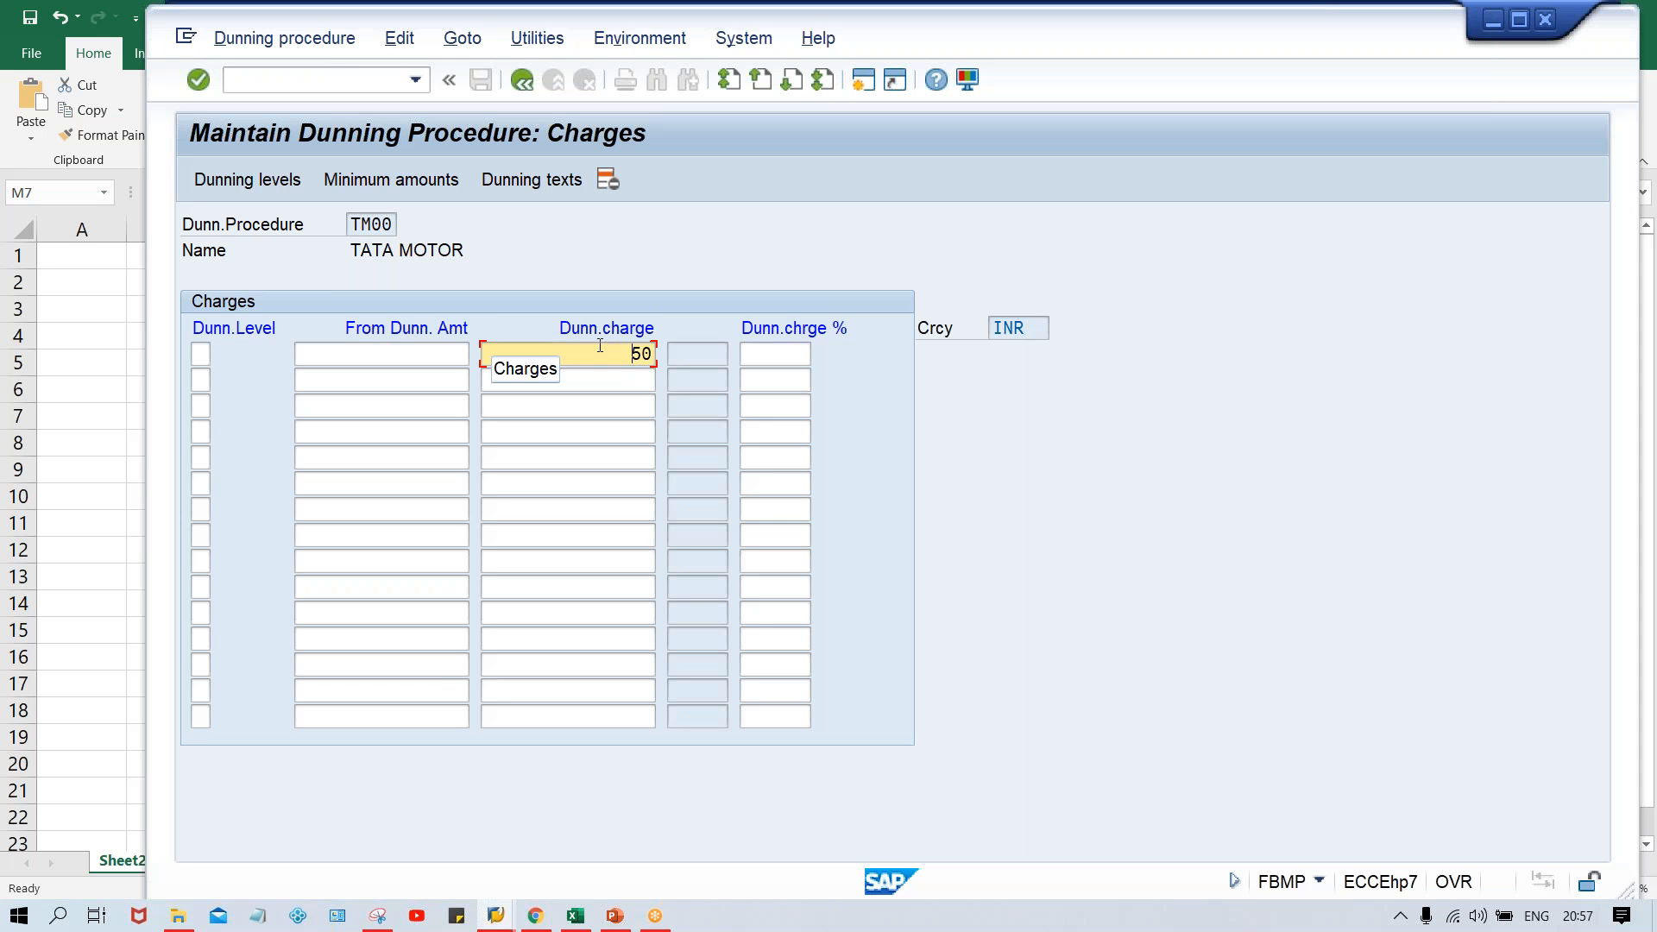
- Assign dunning levels 1, 2 and 3 to the first three rows of the charges table
left_click(200, 354)
key("Down")
type("2")
key("Down")
type("3")
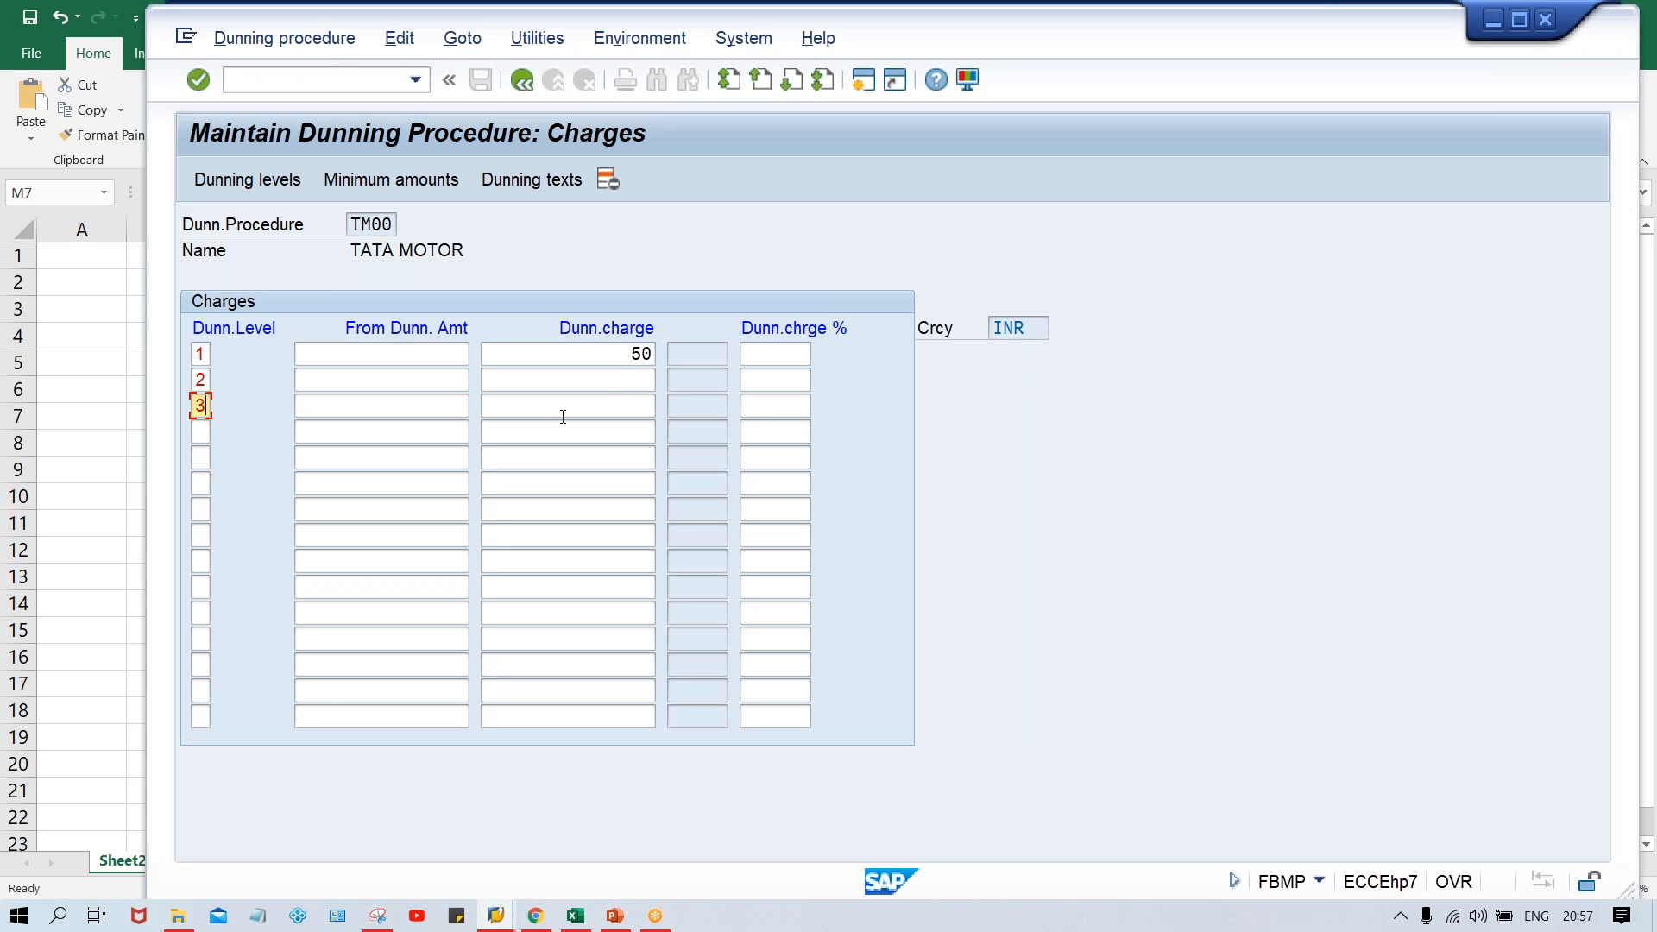
- Set the dunning charge to 100 for level 2 and 200 for level 3
left_click(629, 353)
left_click(629, 382)
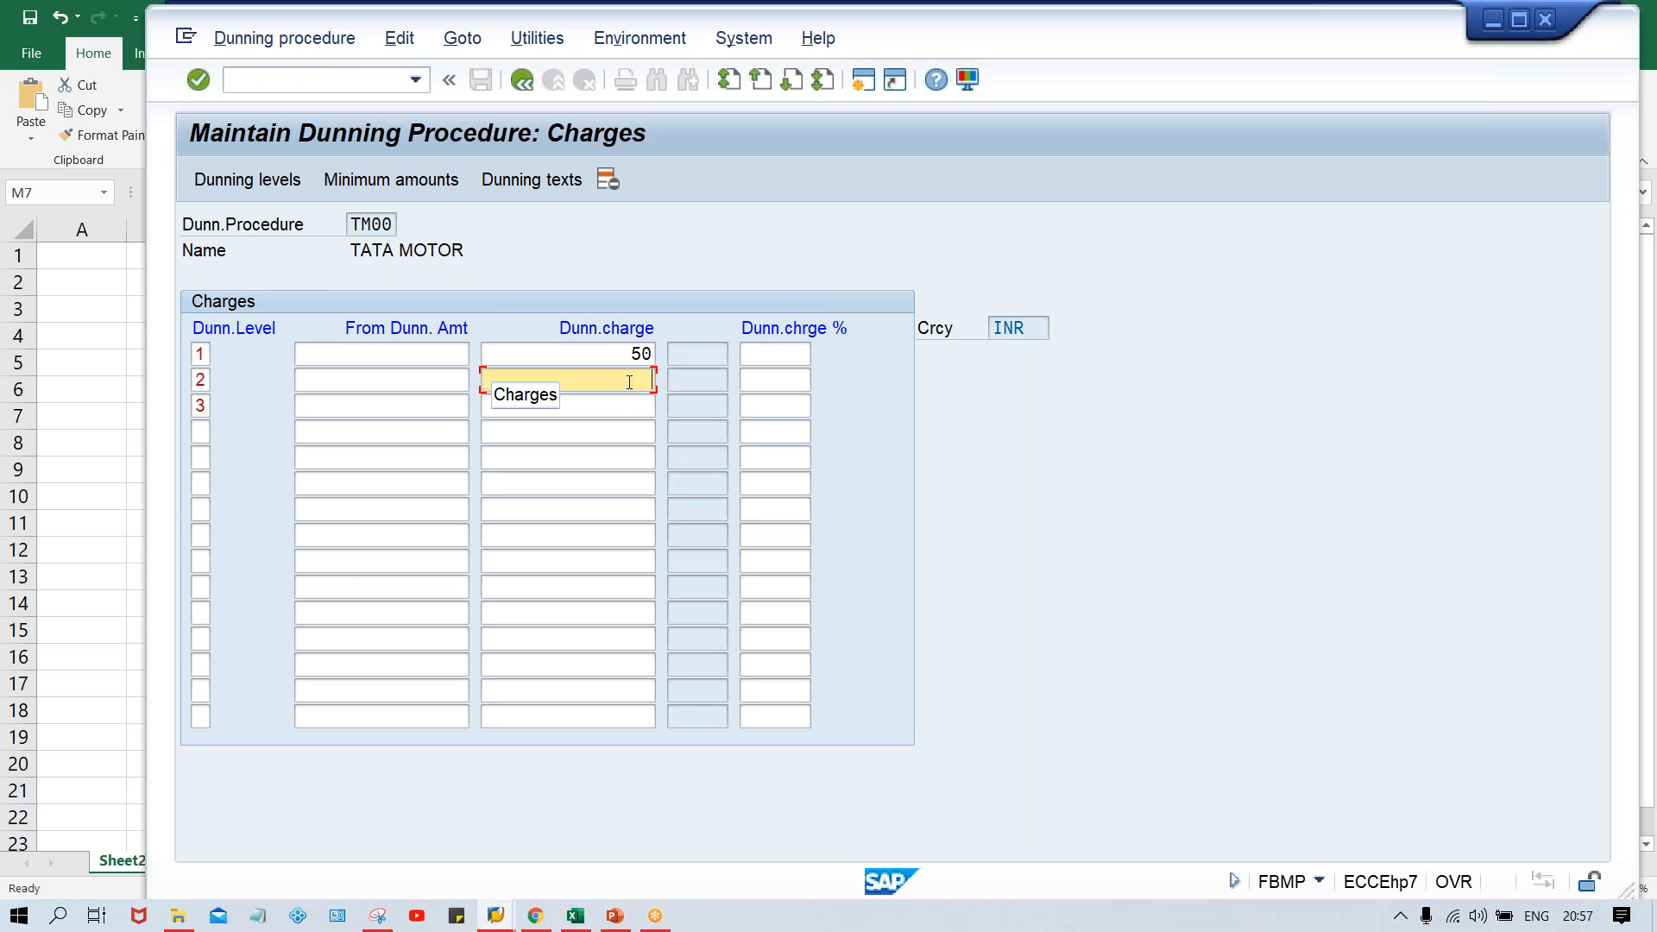
type("100")
key("Down")
type("200")
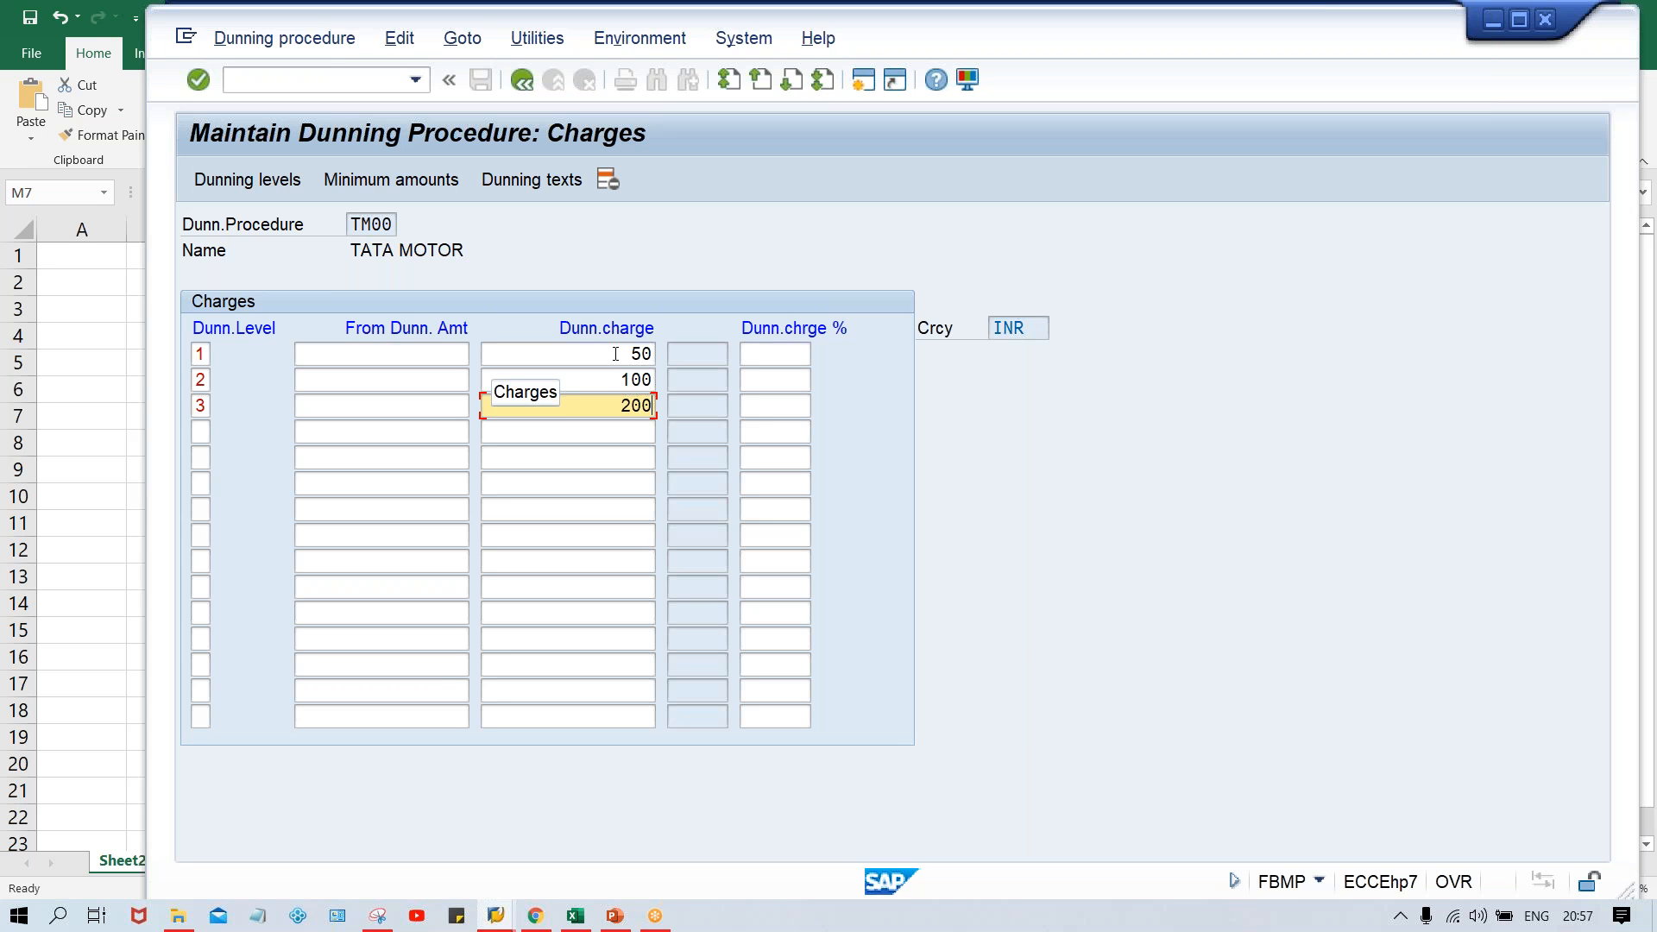
left_click(615, 354)
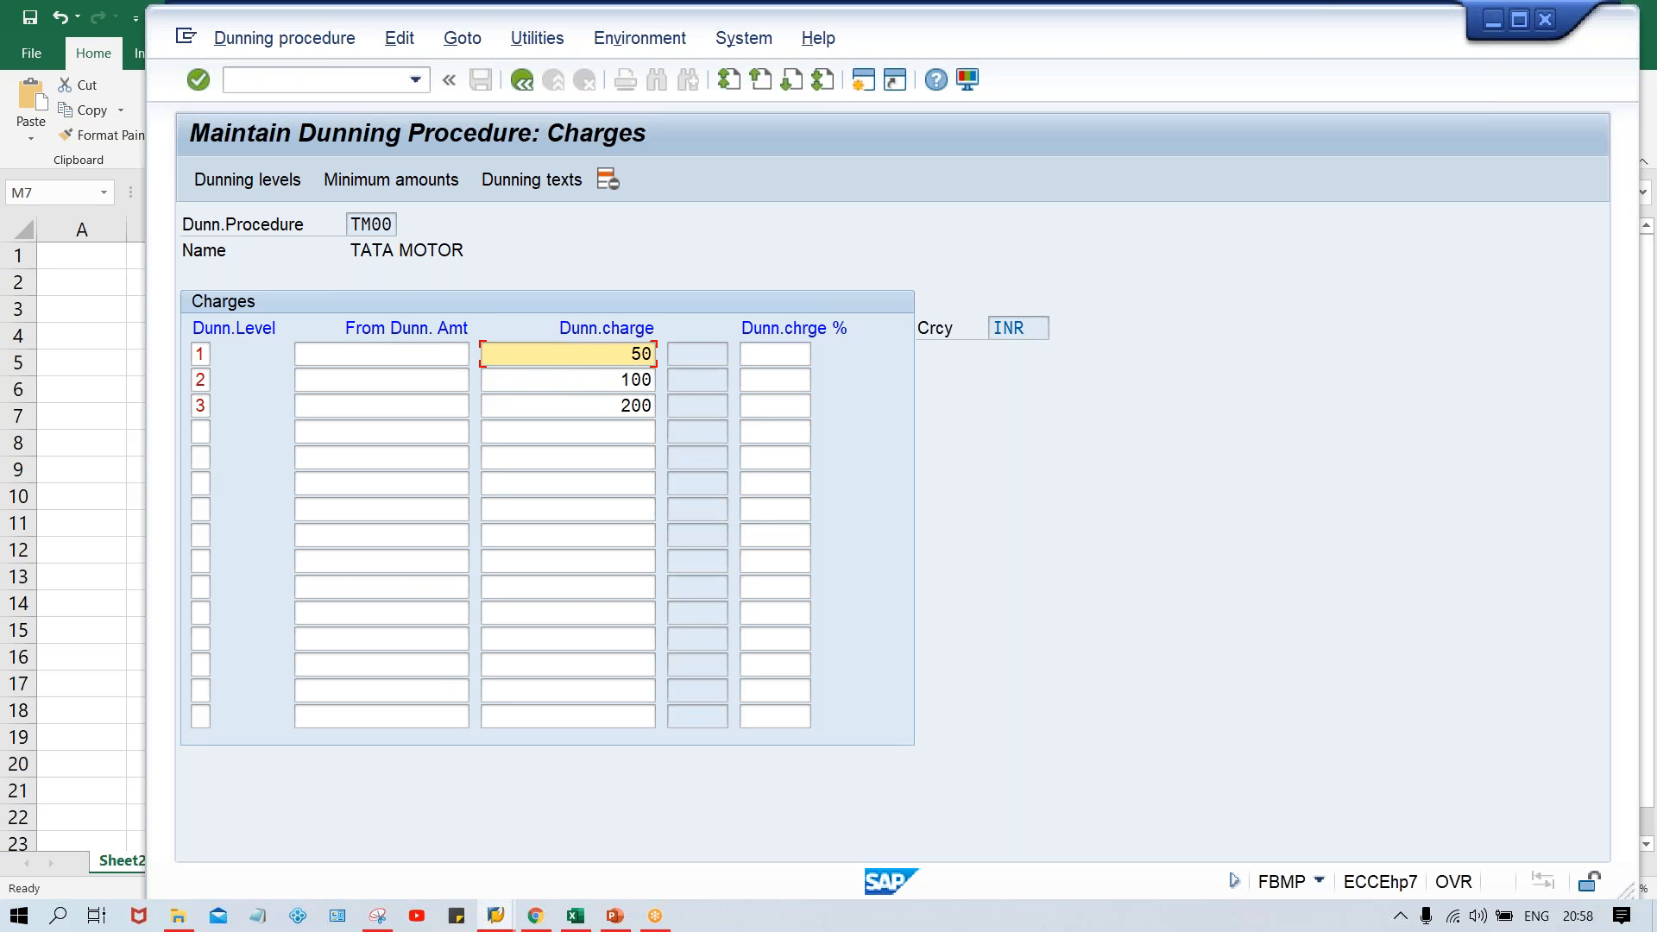
left_click(621, 380)
left_click(483, 409)
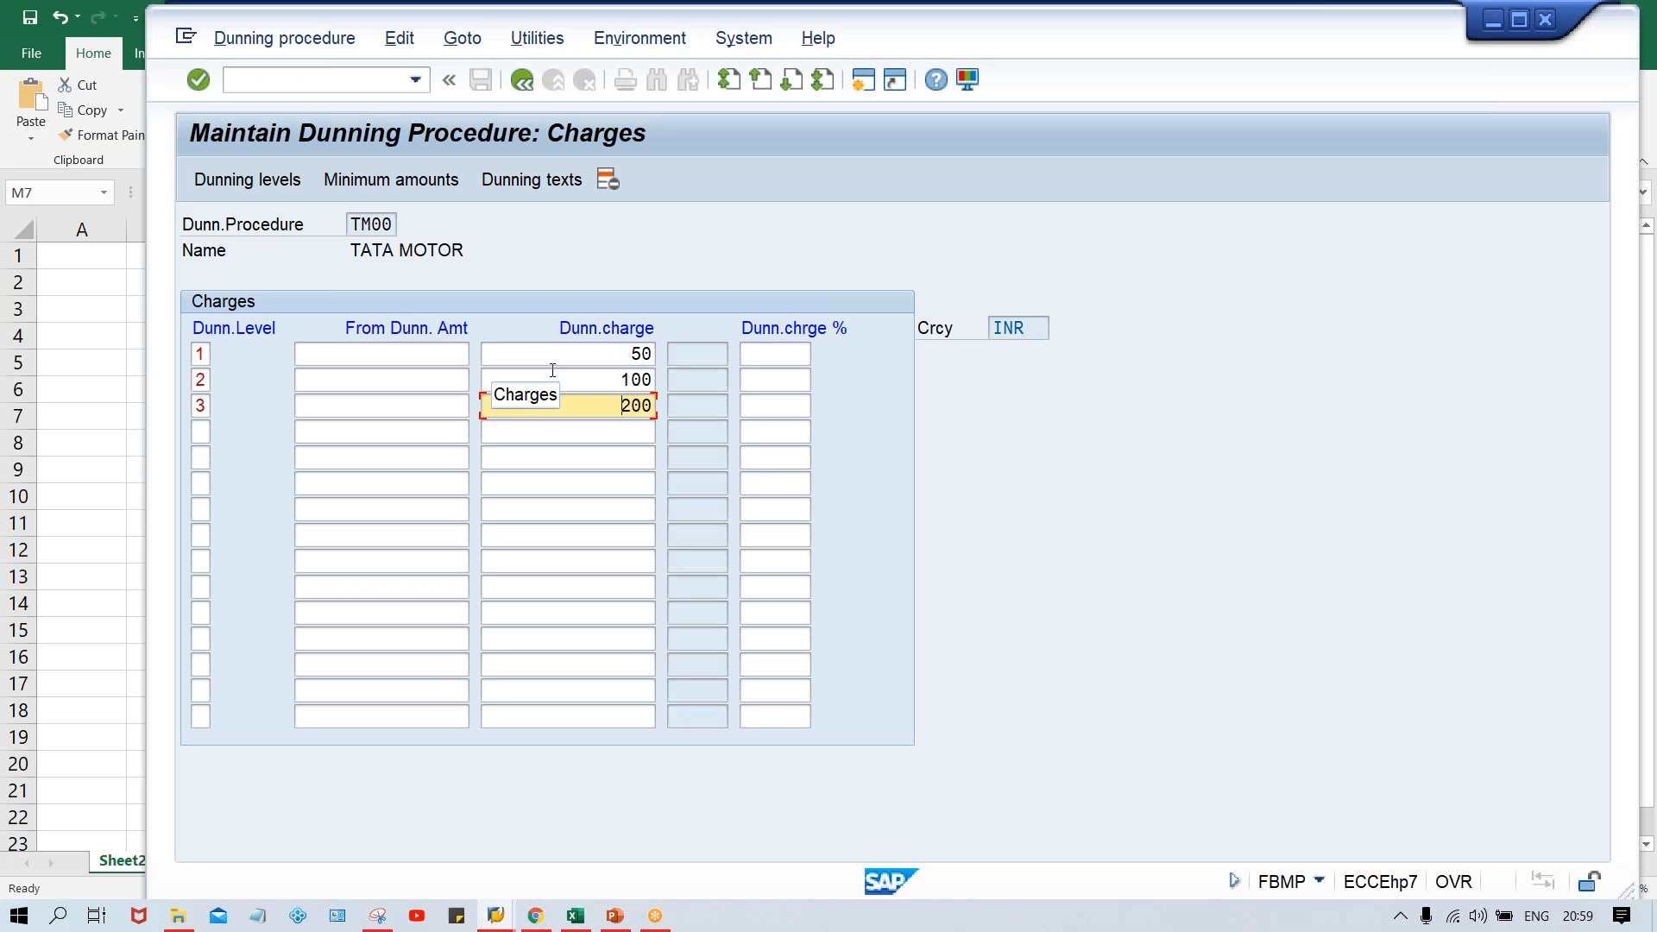
- Enter 500 as the From Dunning Amount for dunning levels 1, 2 and 3
left_click(413, 354)
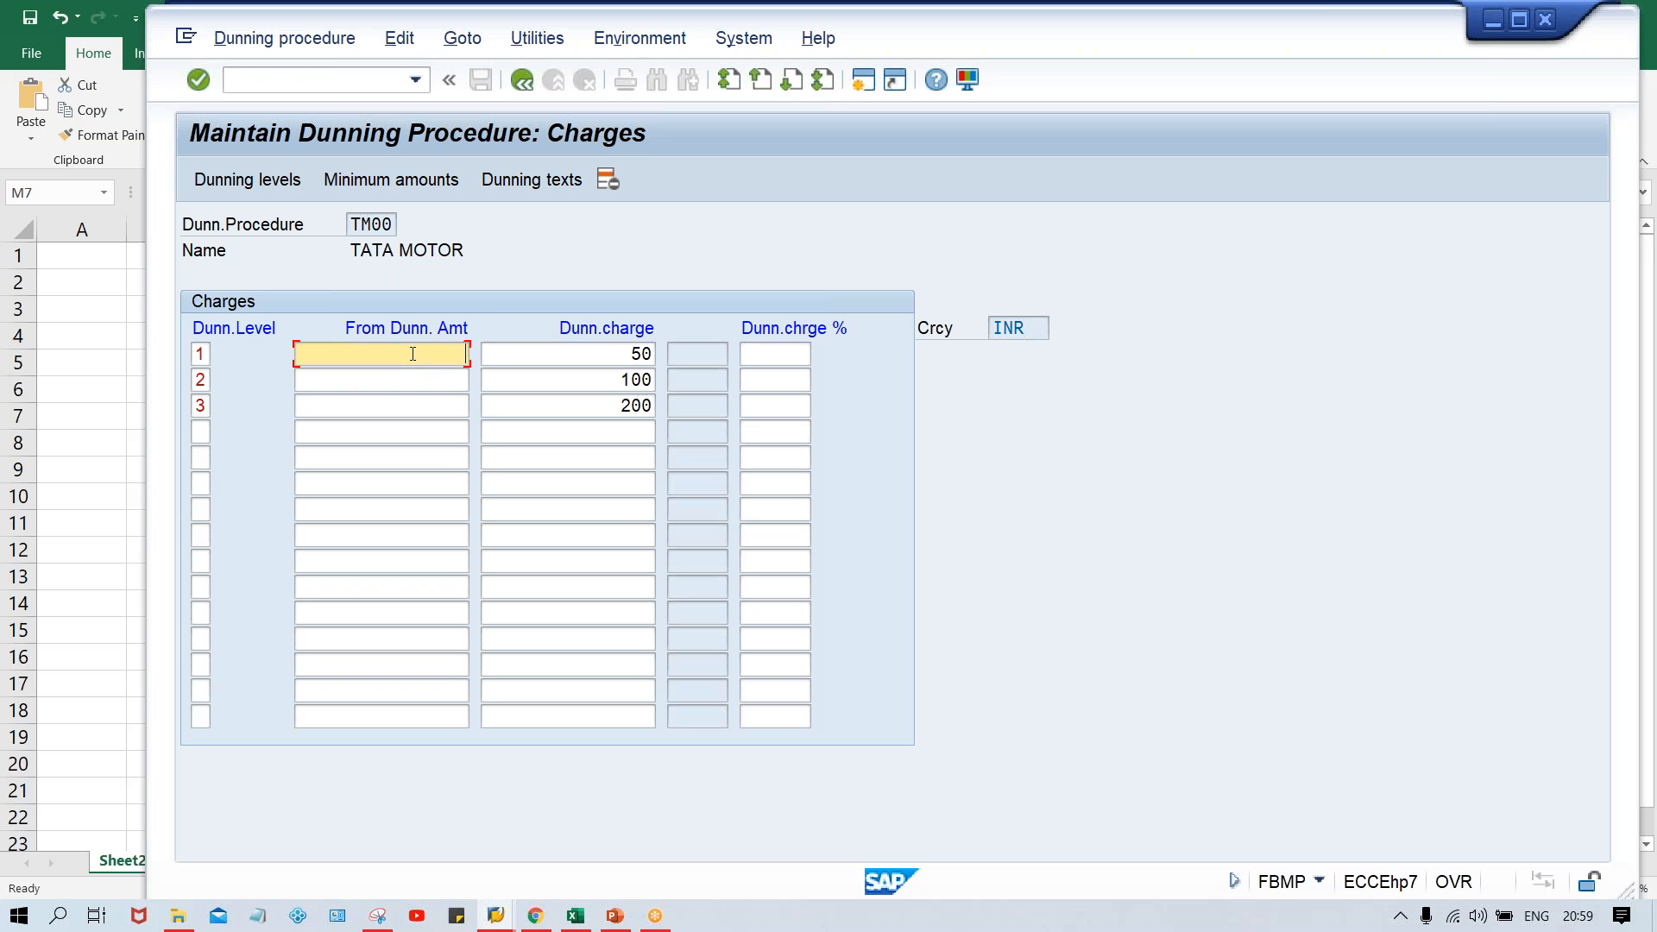
type("500")
key("Down")
type("500")
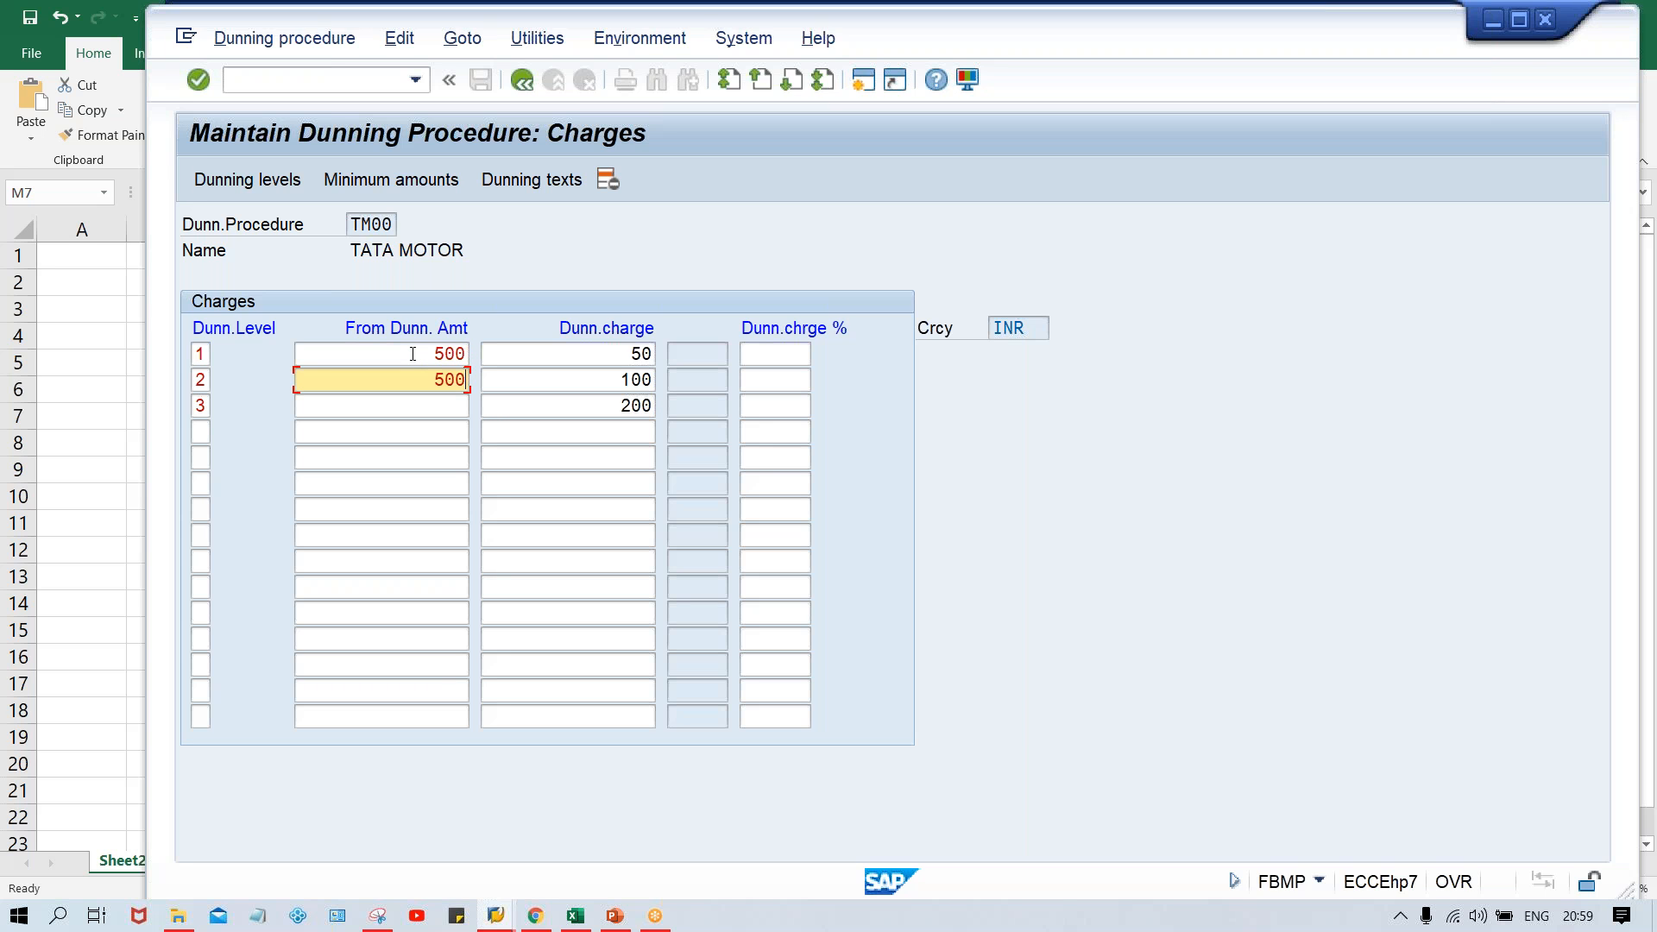
key("Down")
type("500")
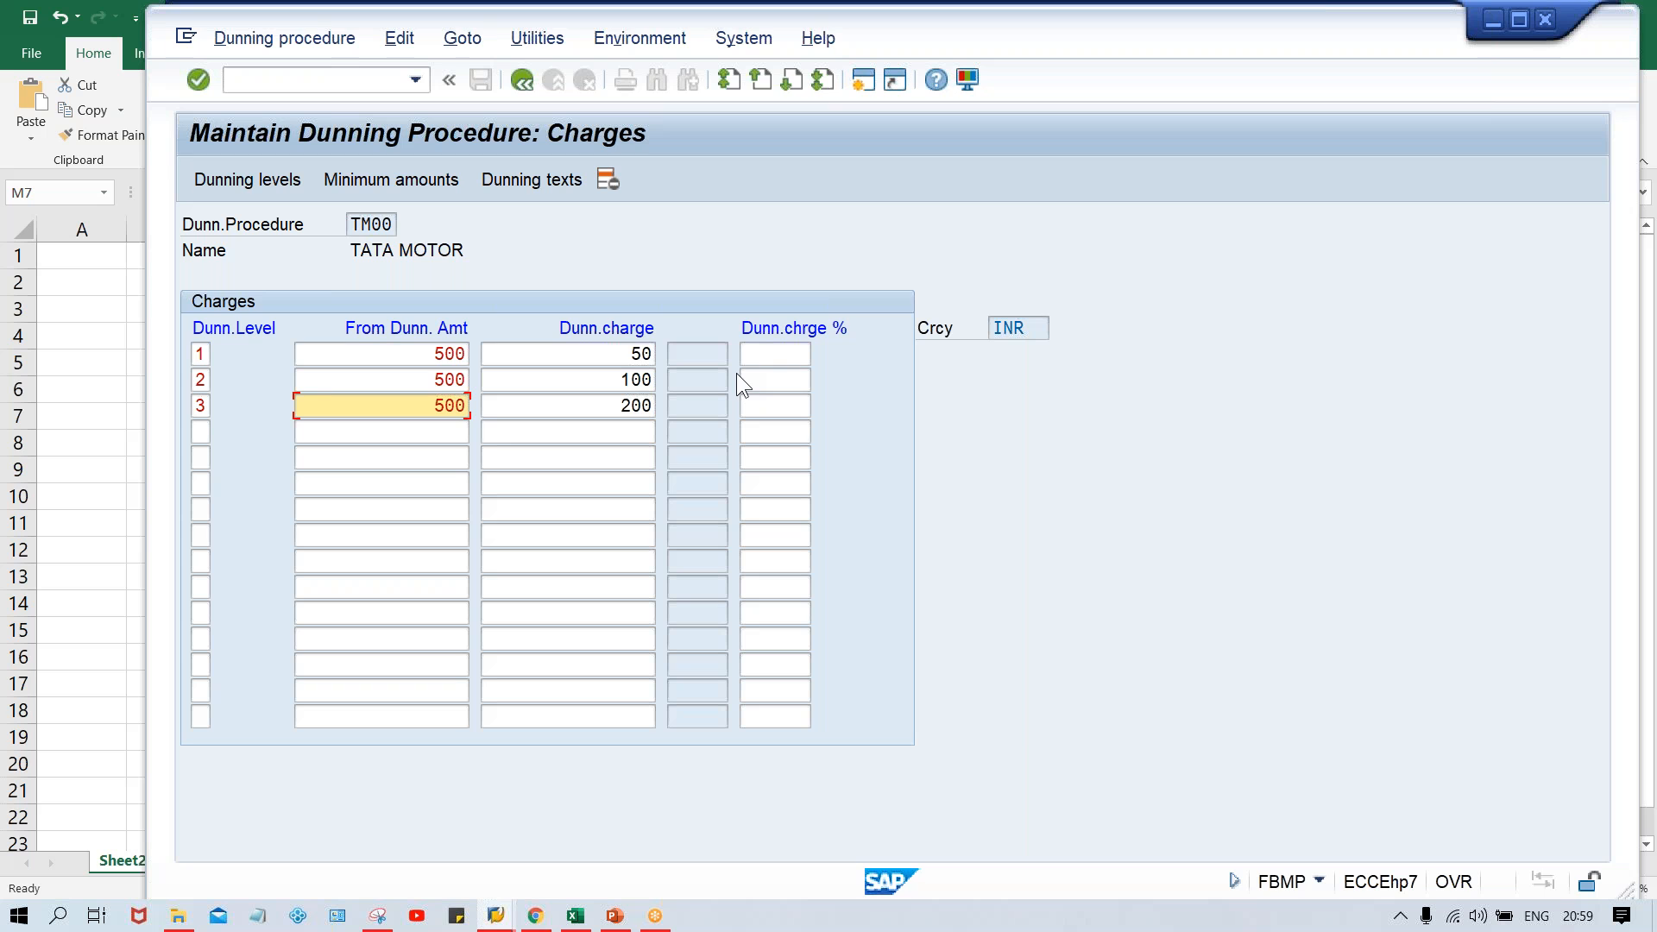
- Set the From Dunning Amount to 1000 for dunning levels 1 and 2
left_click(411, 361)
key("Delete")
key("Delete")
key("Delete")
type("1000")
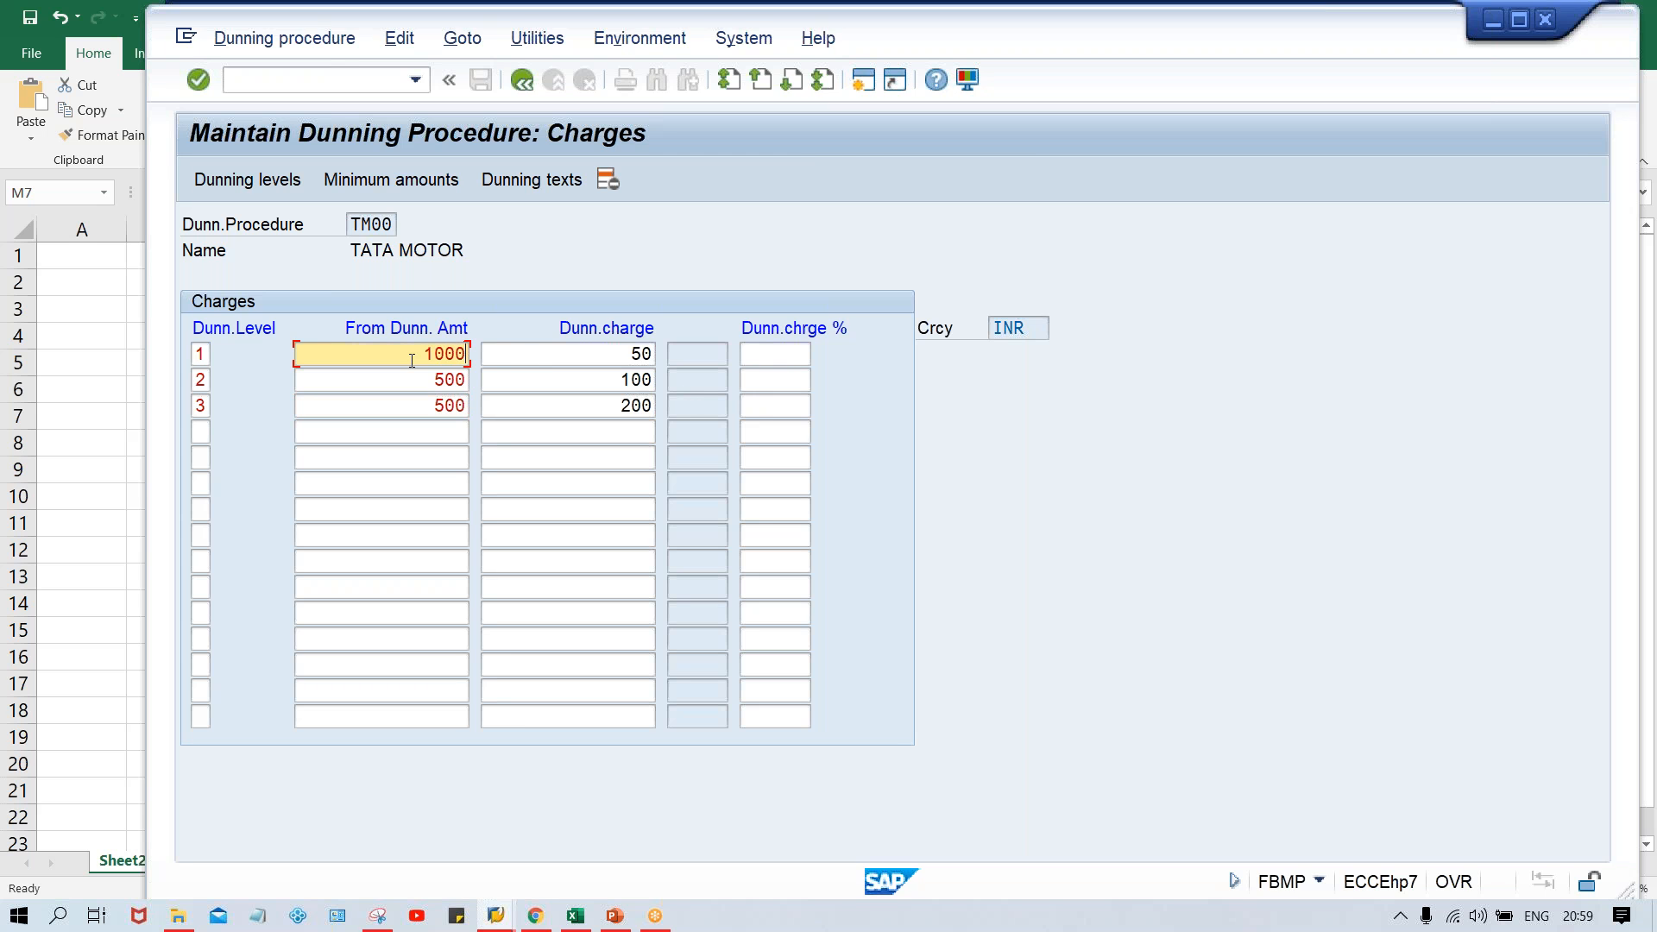
key("Down")
key("Delete")
key("Delete")
key("Delete")
type("1000")
key("Down")
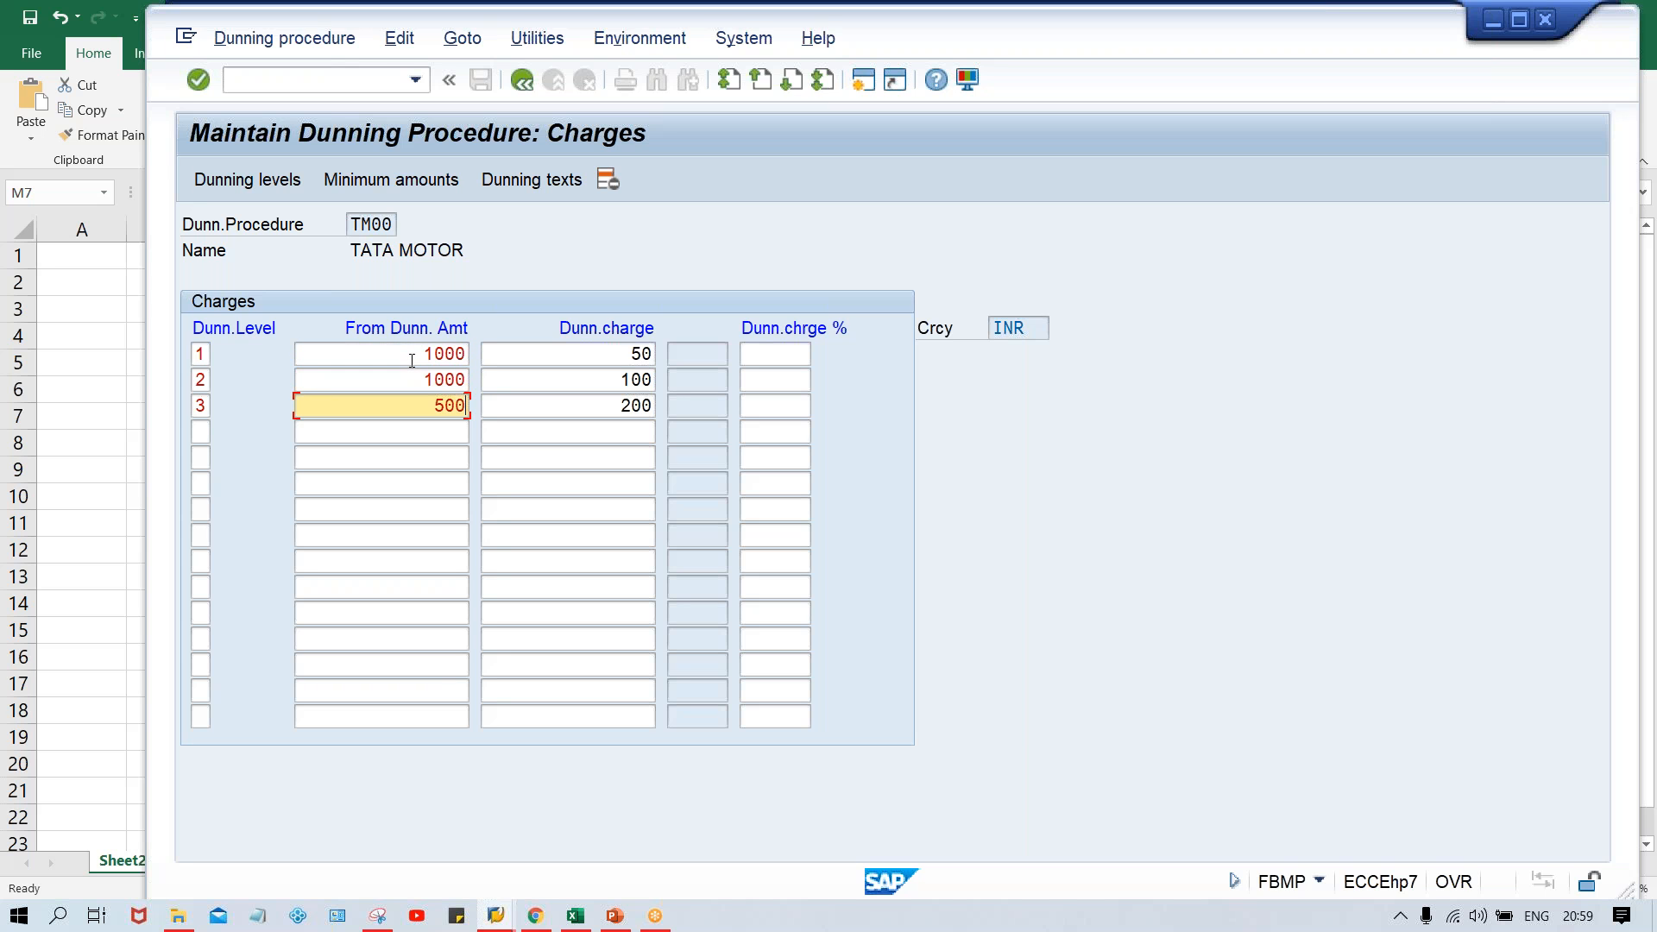
- Set the From Dunning Amount to 1000 for dunning level 3 and confirm the charges
type("1")
key("BackSpace")
key("BackSpace")
key("BackSpace")
key("BackSpace")
type("1000")
left_click(590, 377)
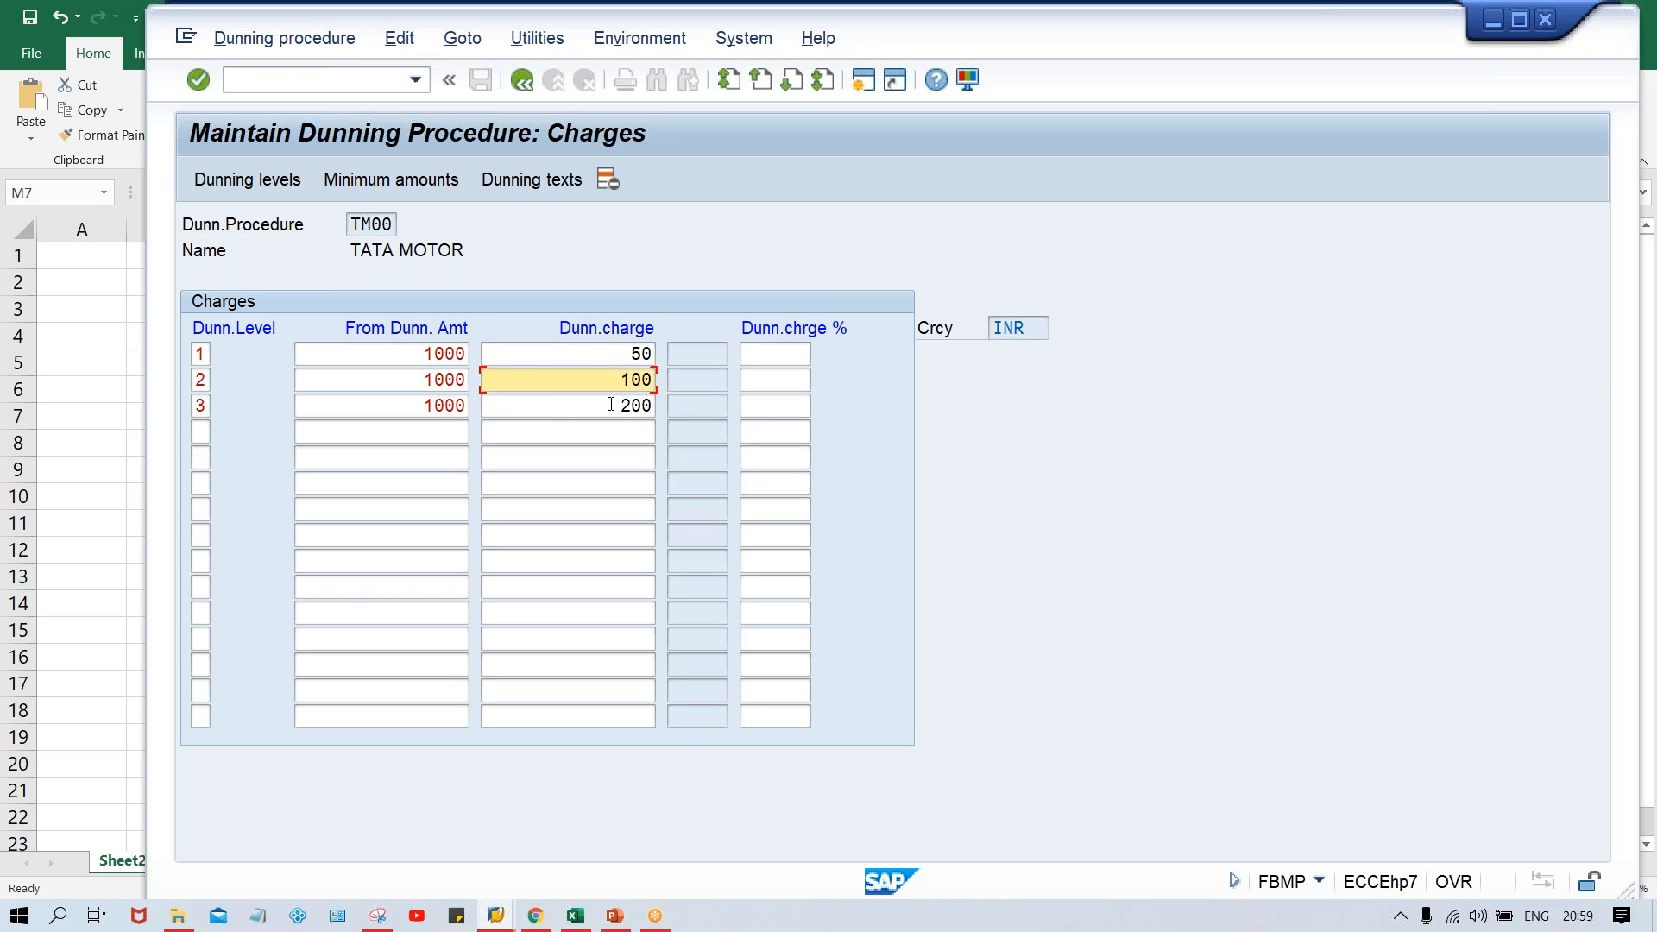
left_click(611, 404)
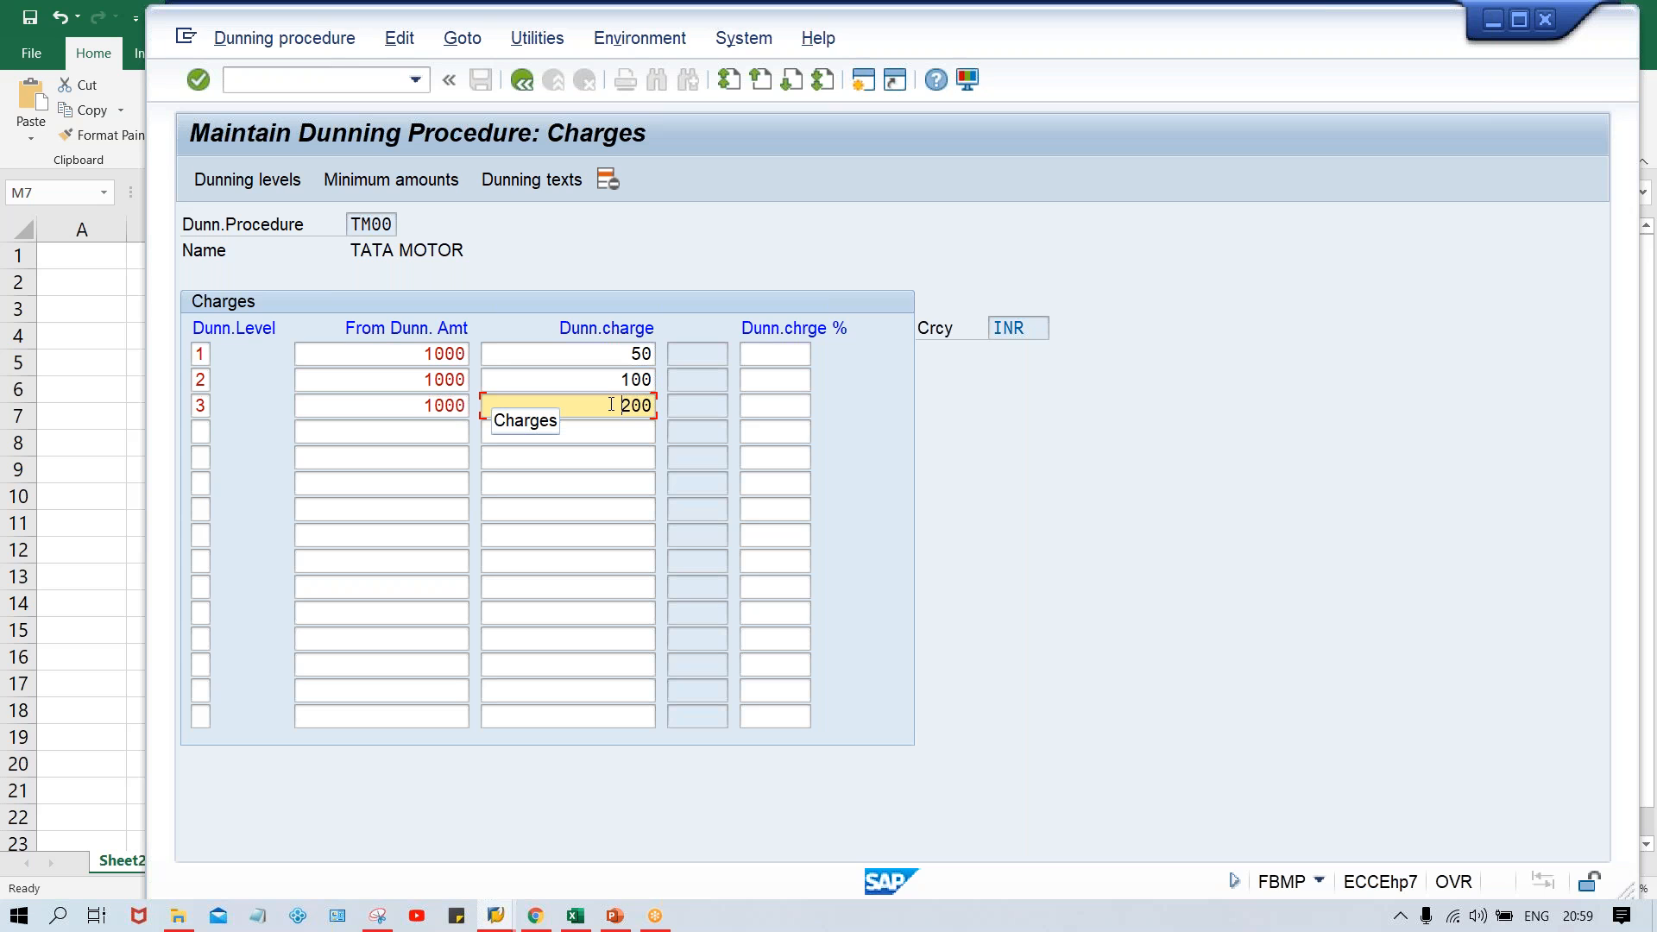
key("Return")
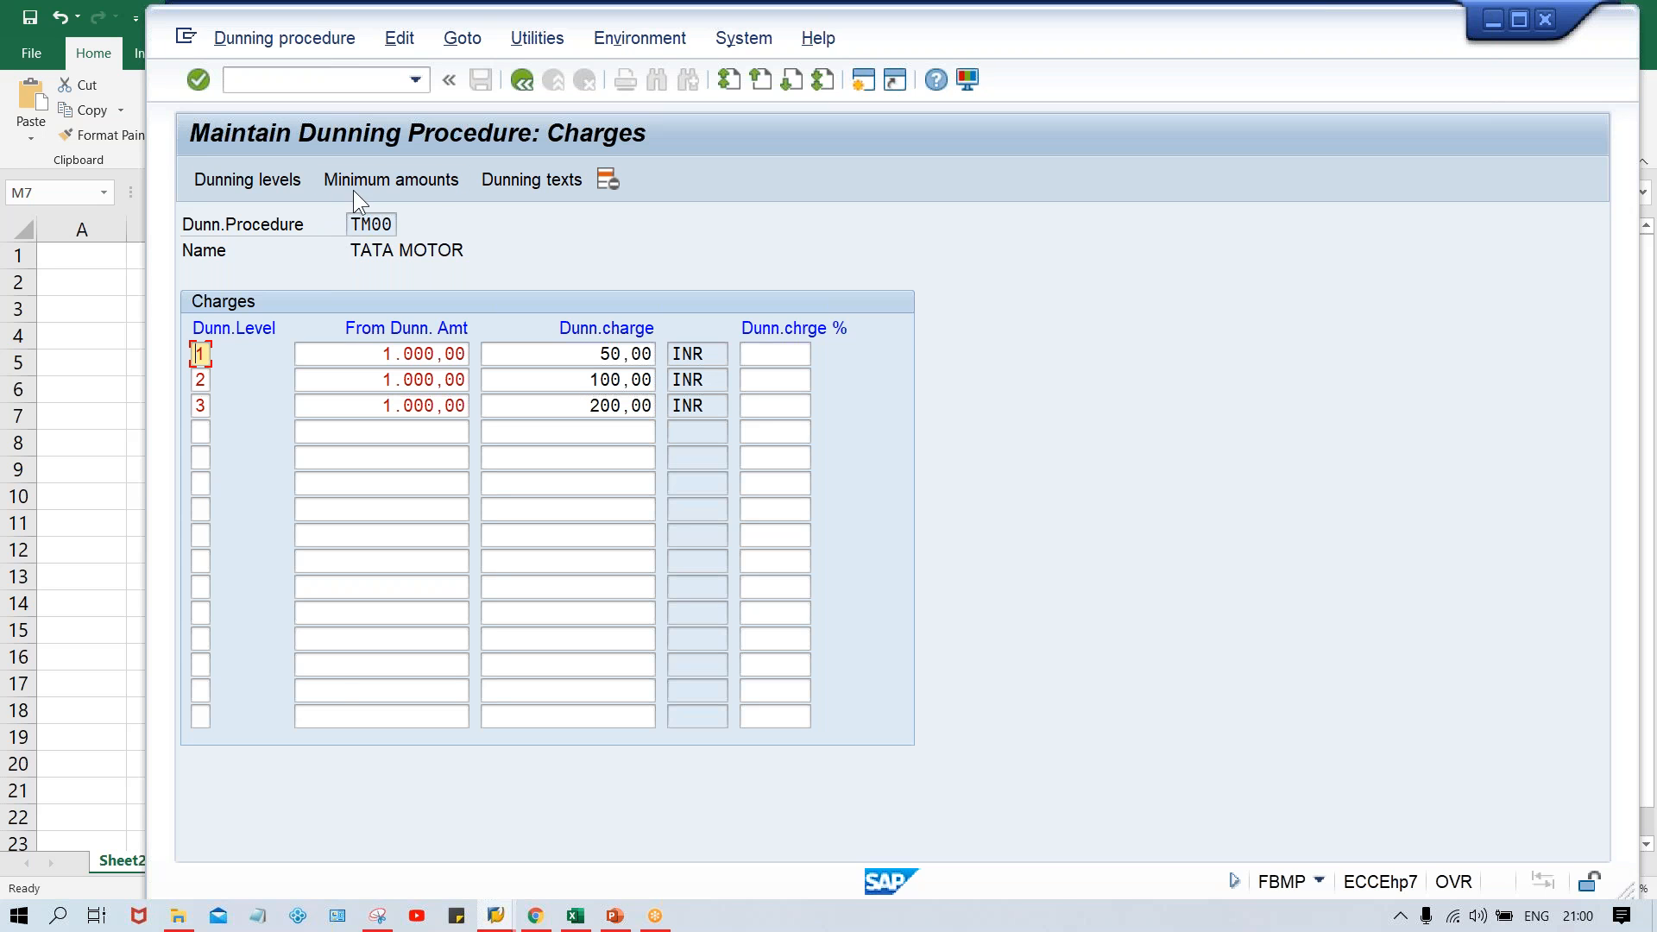
- Open the minimum amounts in currency INR and enter dunning levels 1, 2 and 3 in the first three rows
left_click(400, 186)
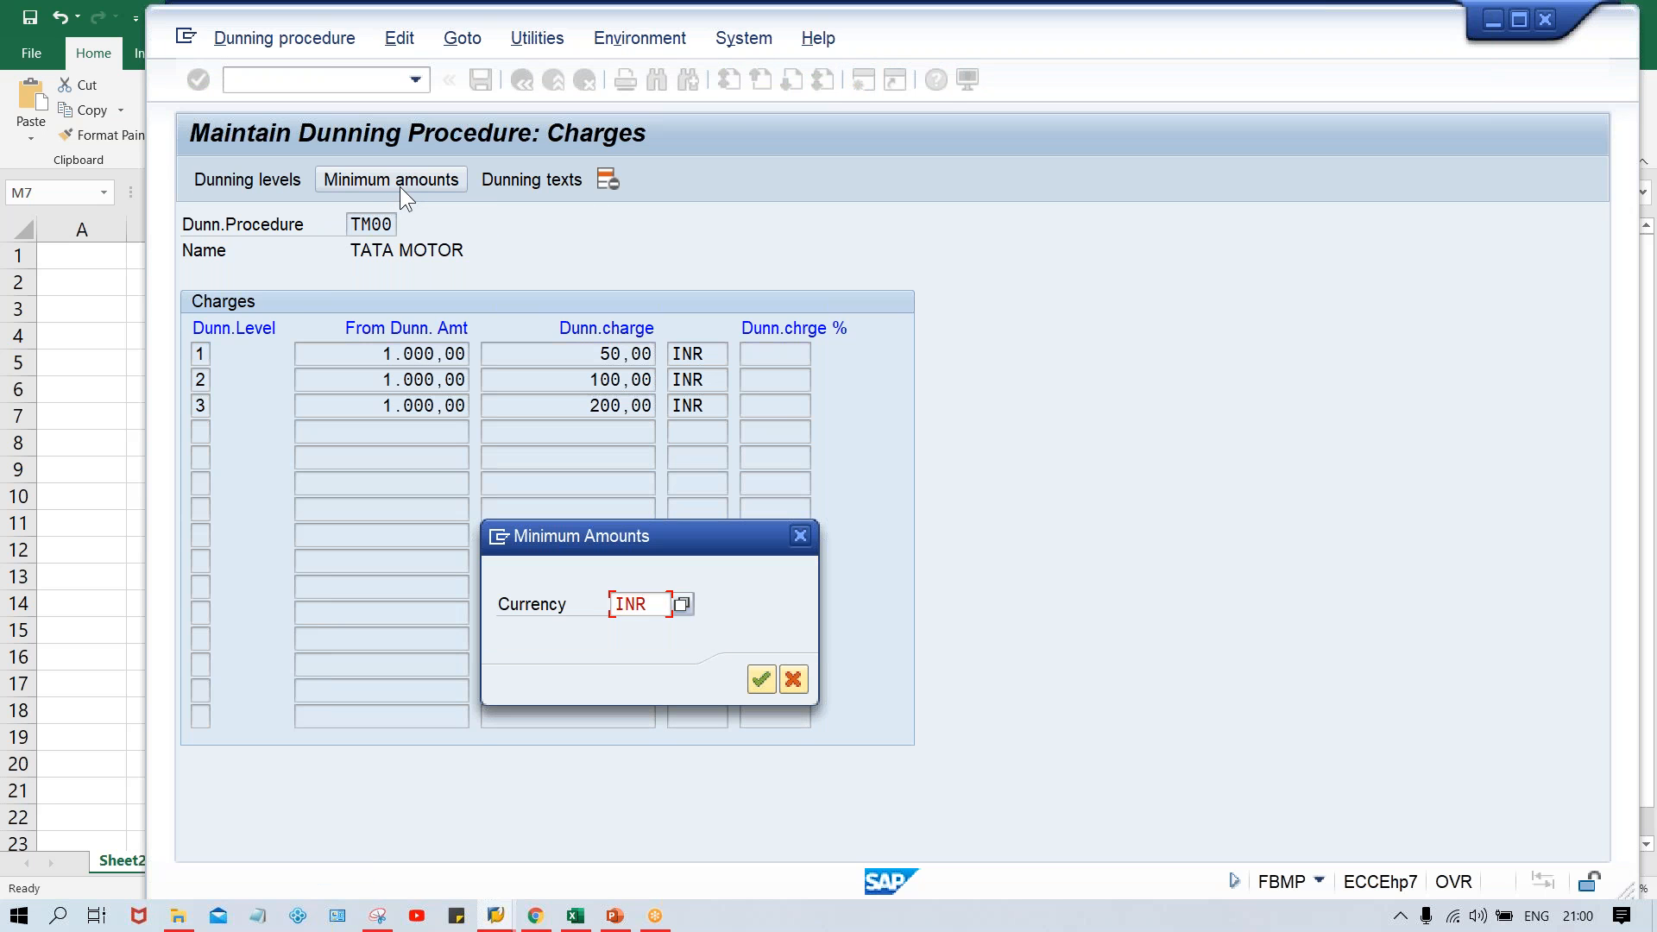
key("Return")
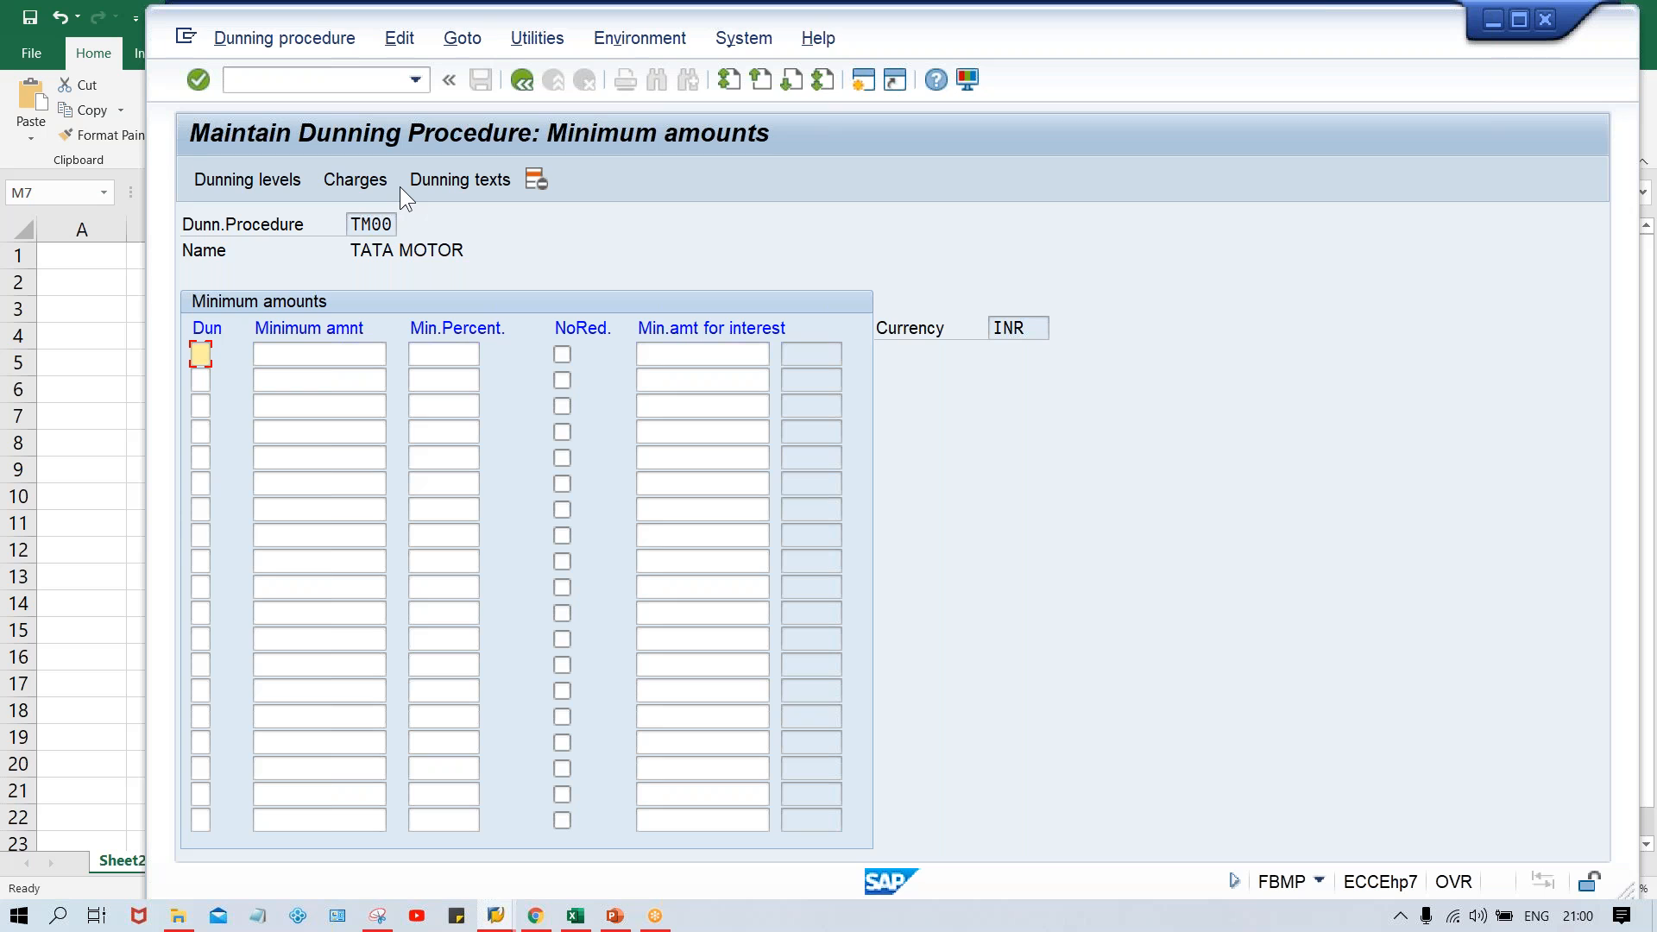
type("1")
key("Down")
type("2")
key("Down")
type("3")
- Set the minimum amount to 500 for each of the three dunning levels
left_click(299, 361)
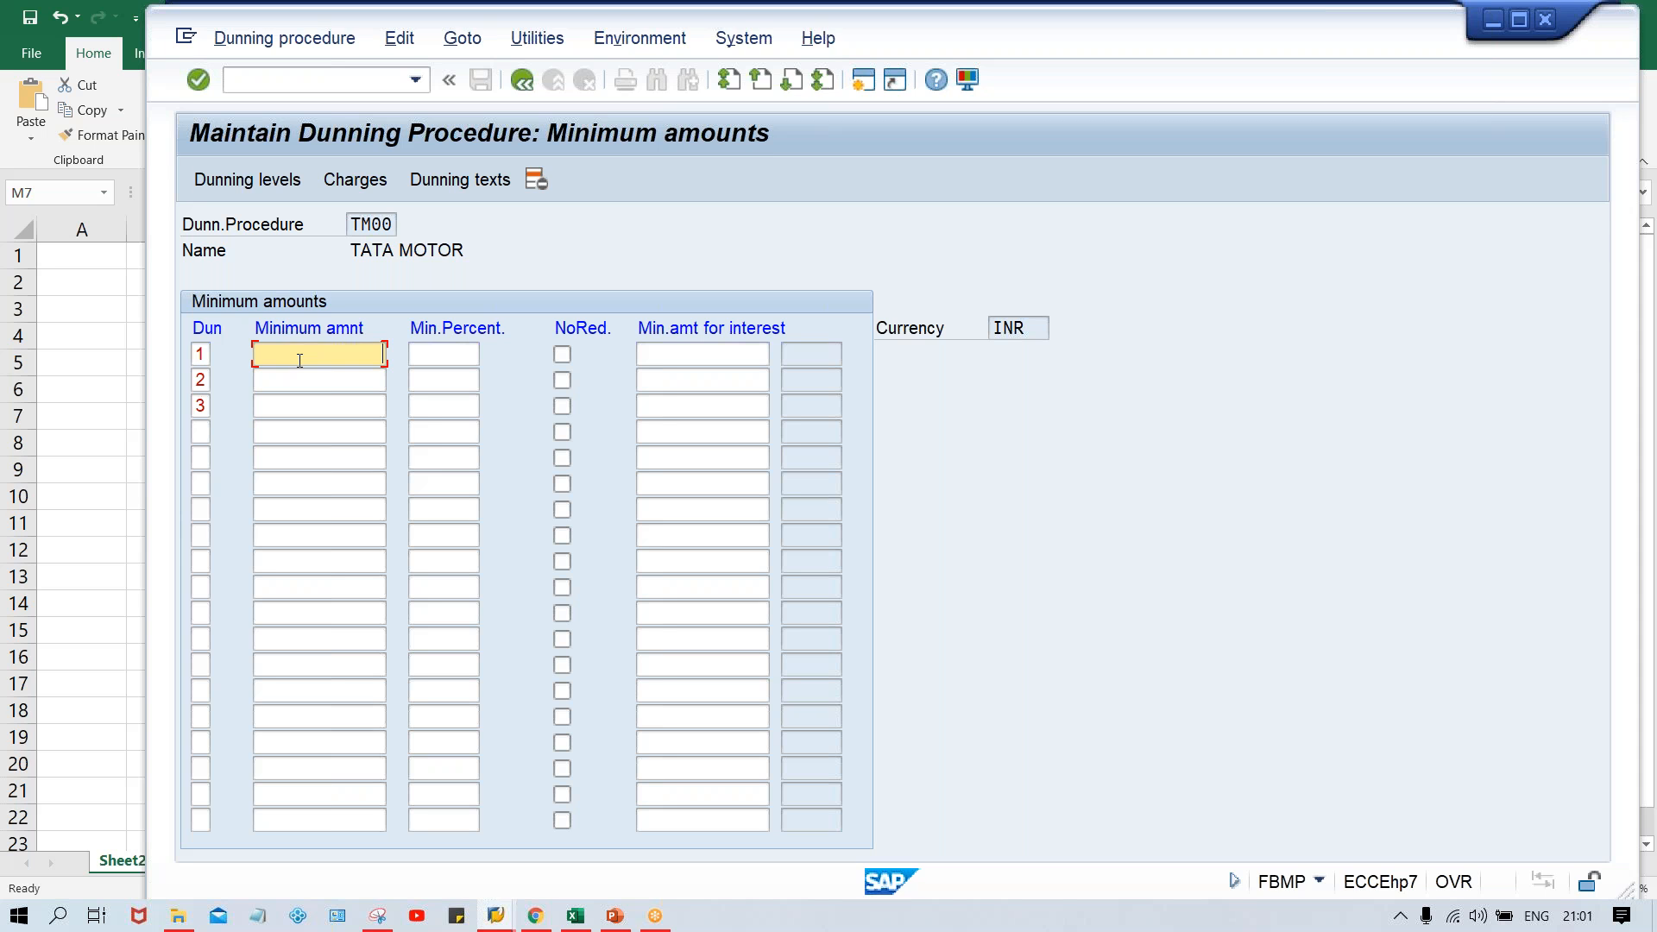
type("500")
key("Down")
type("500")
key("Down")
type("500")
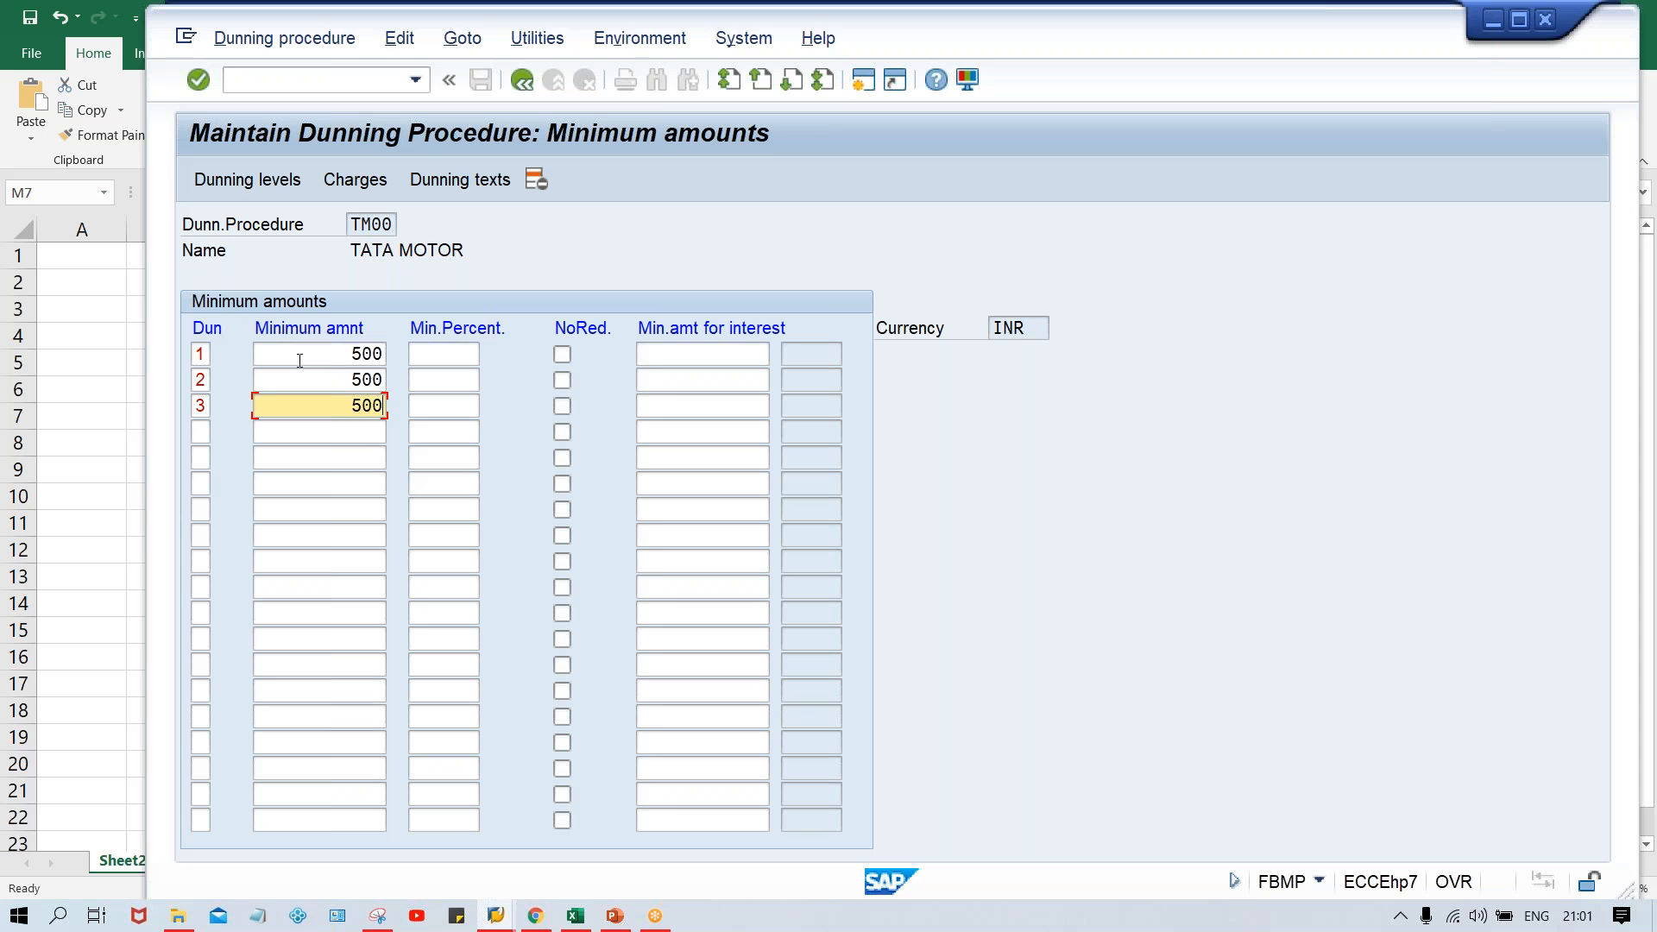
left_click(331, 350)
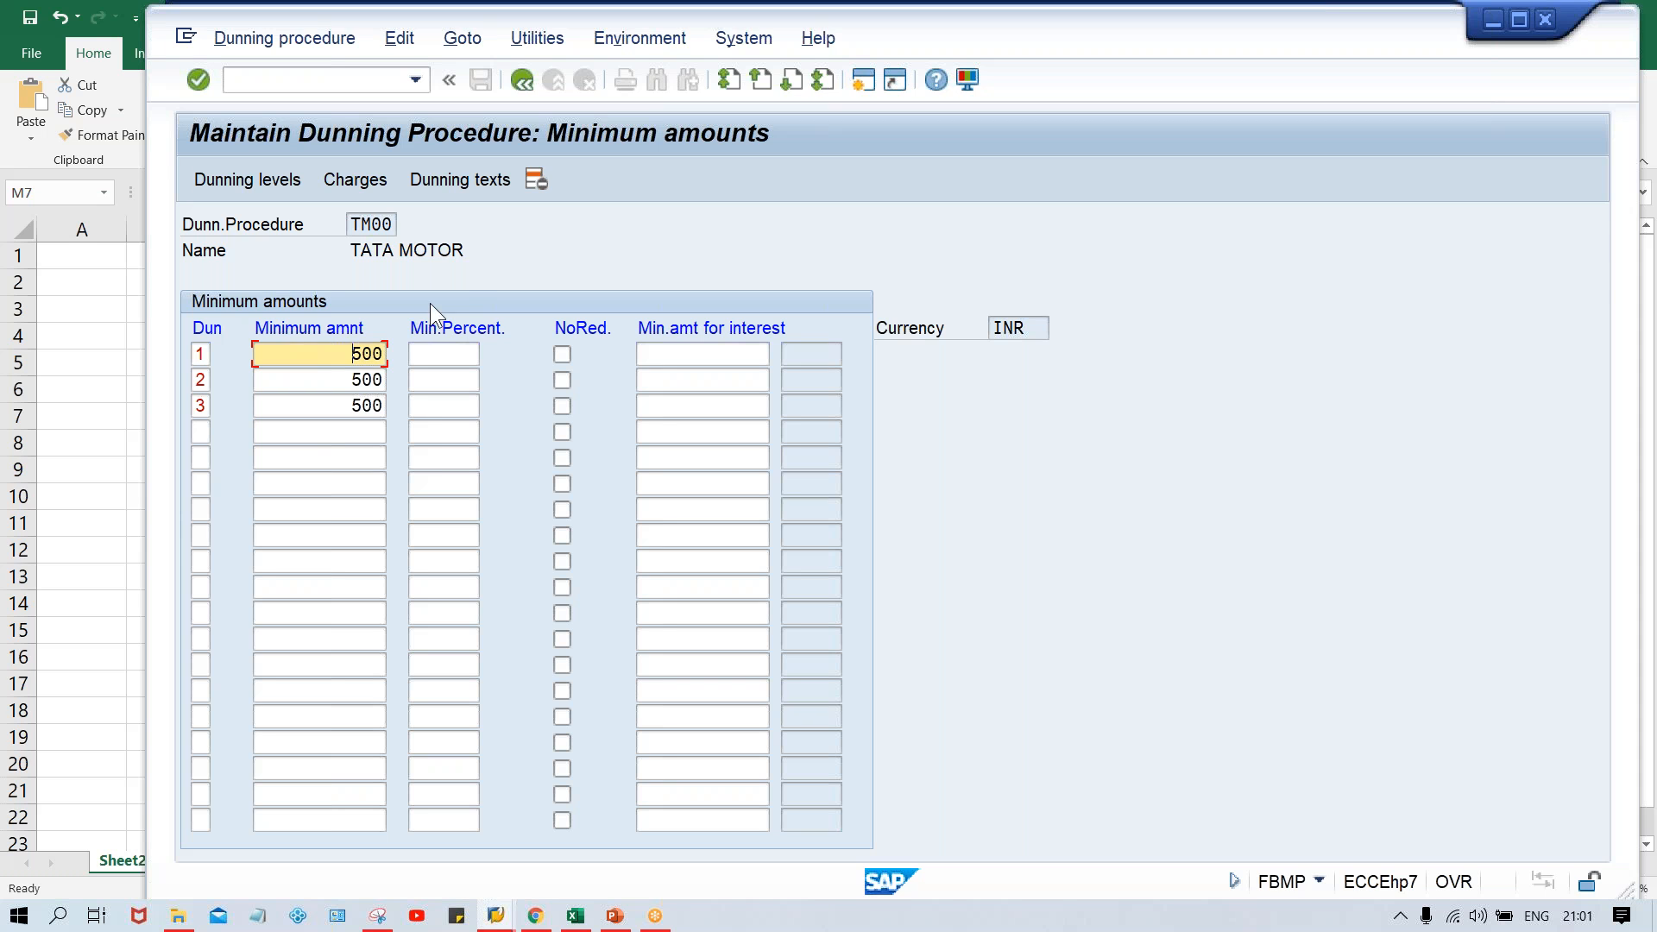
- Open the dunning texts for company code TM00 with account type Customer
left_click(466, 180)
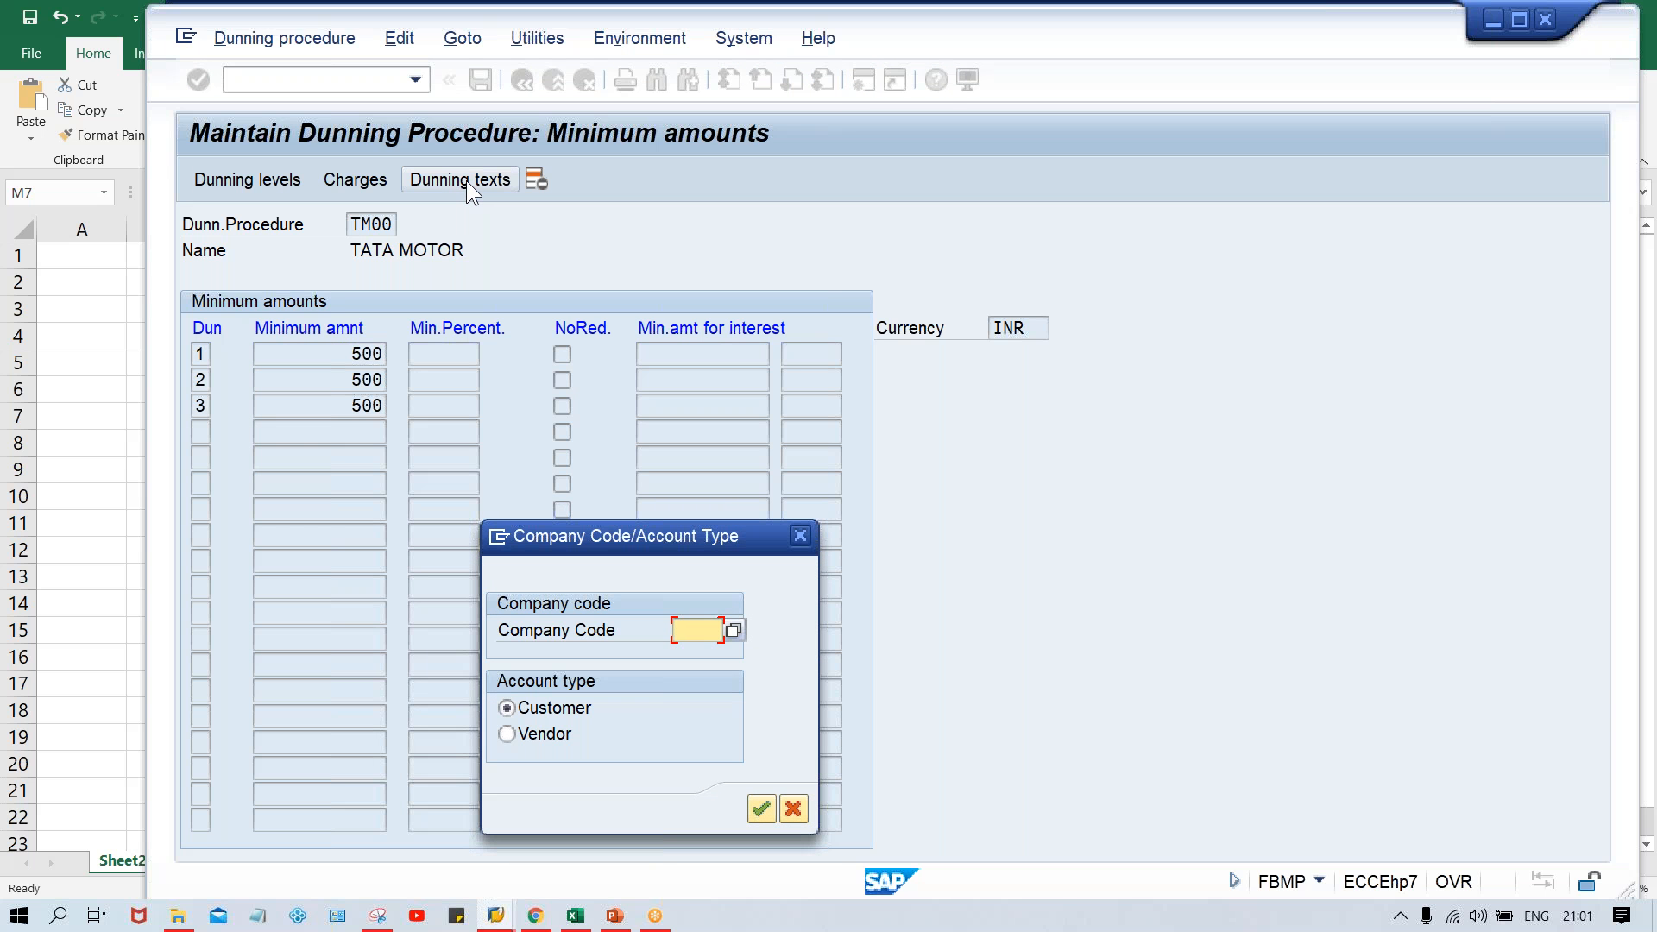
type("TM00")
key("Return")
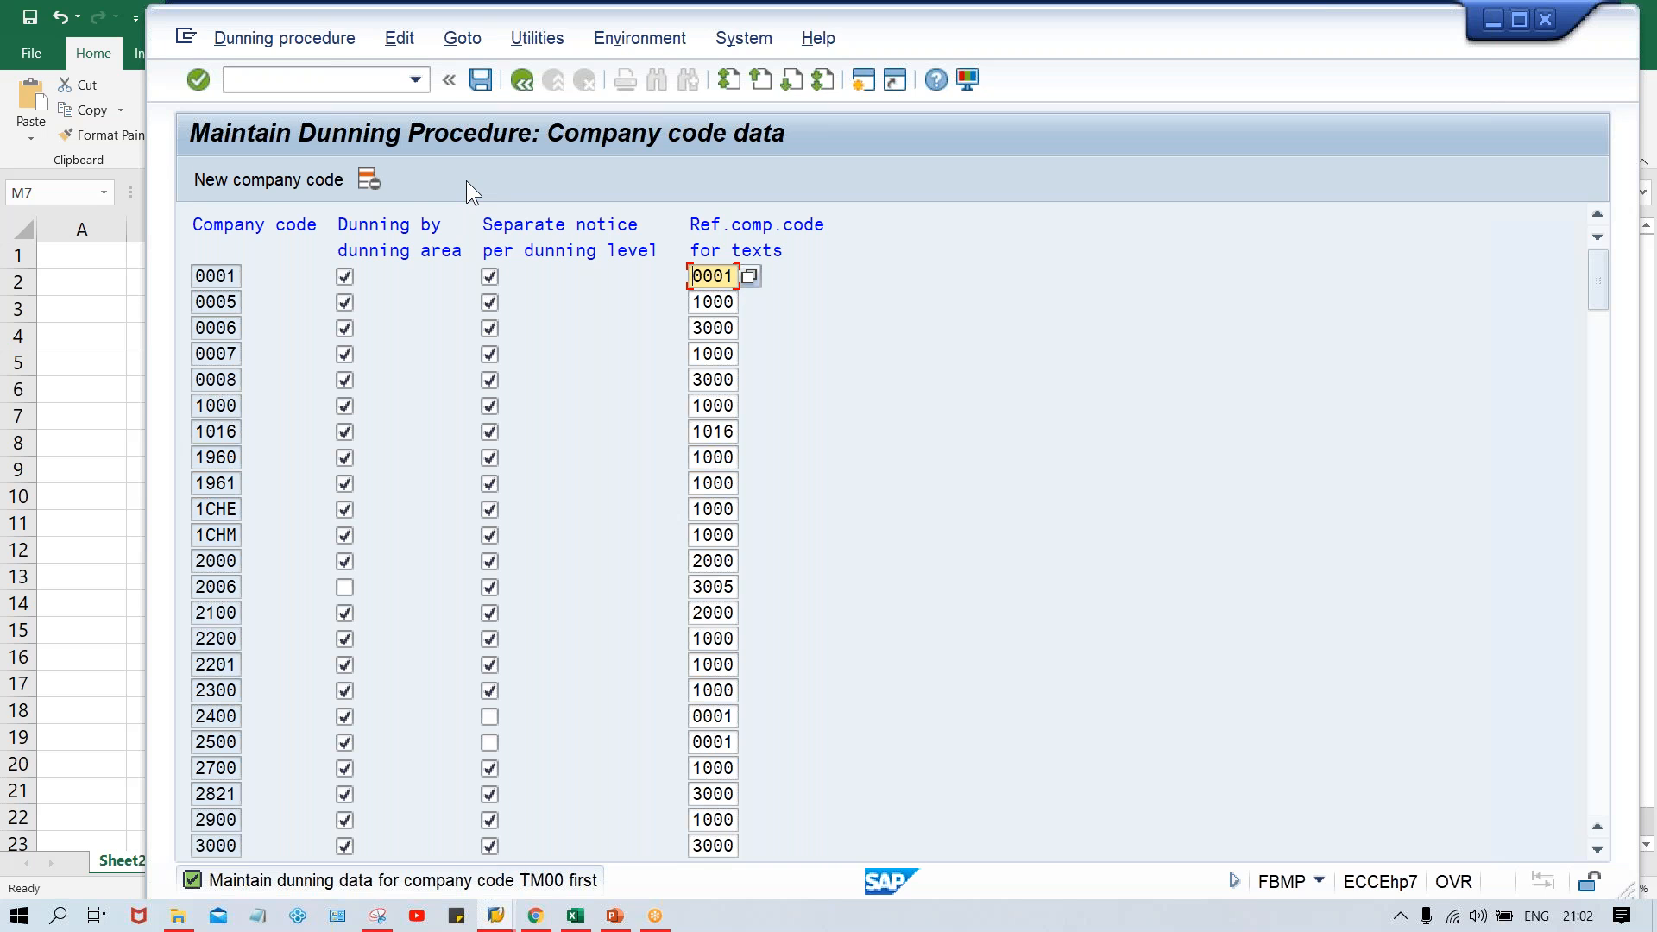
- Add company code TM00 to the dunning company code data and enable dunning by dunning area for it
left_click(281, 190)
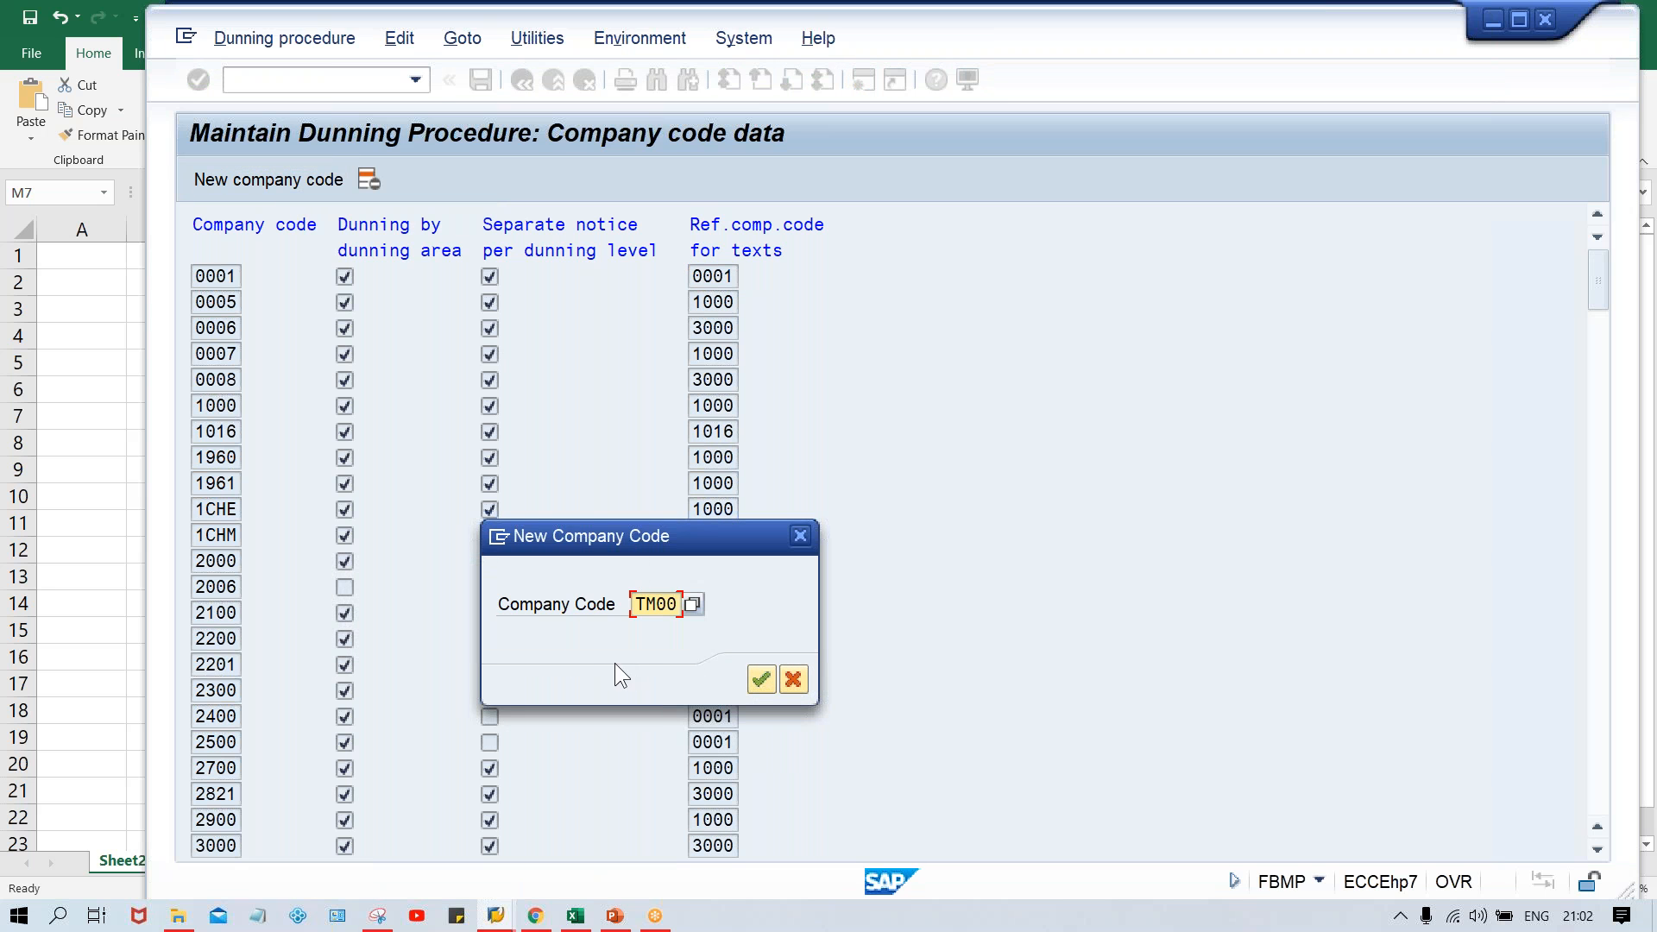
key("Return")
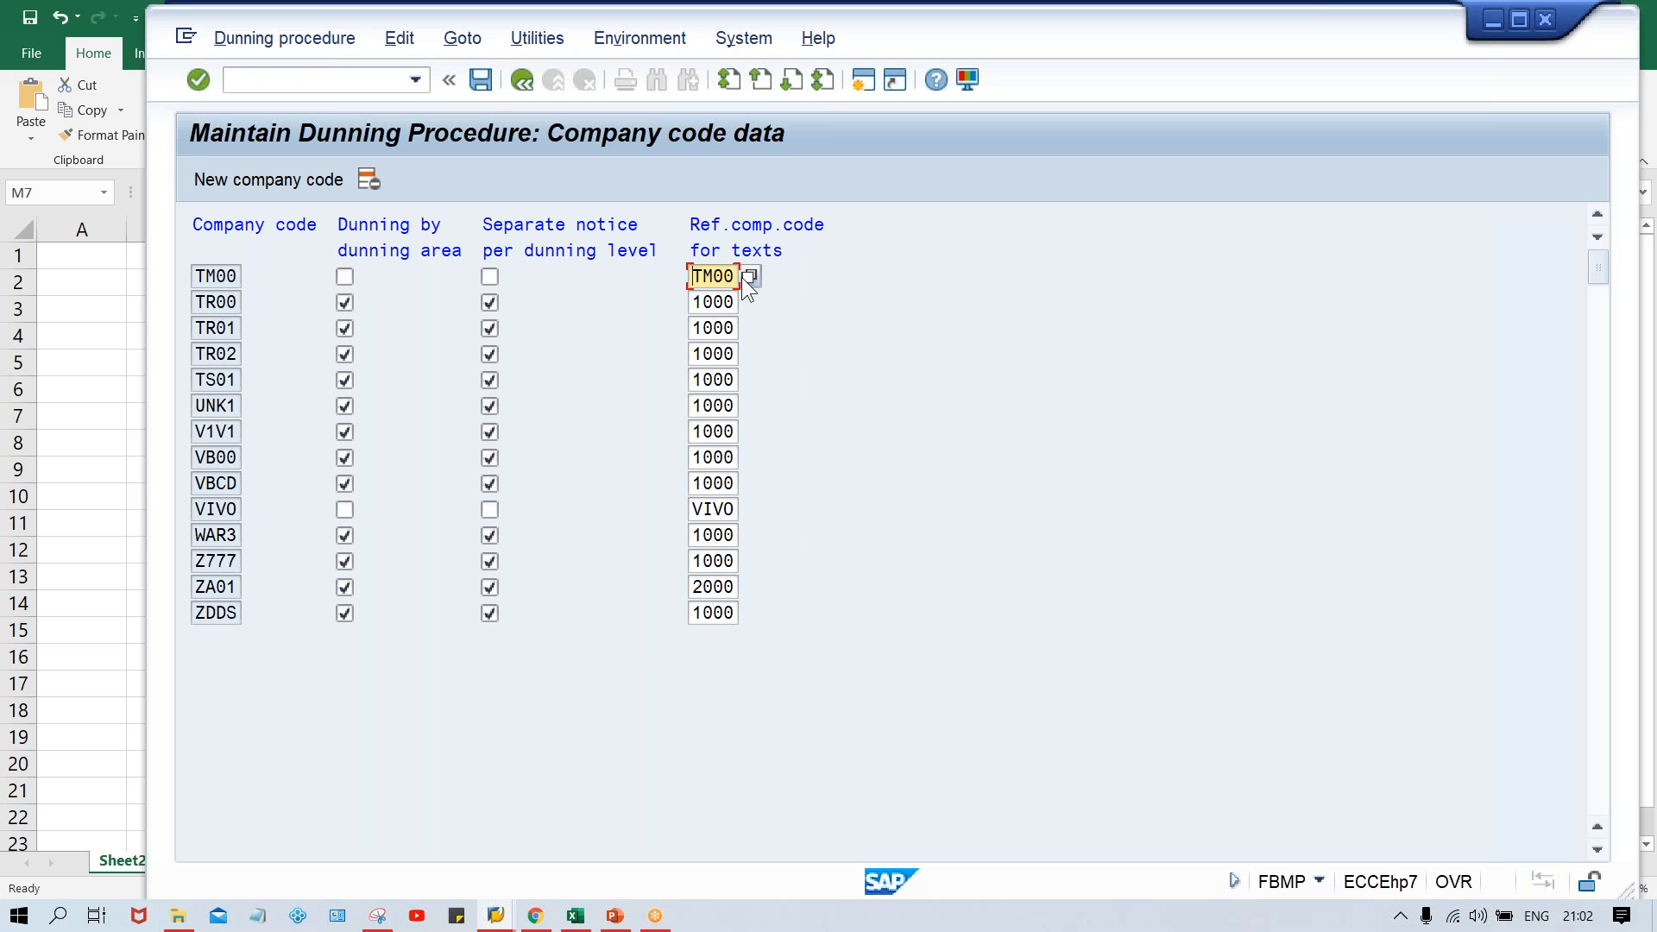
left_click(347, 274)
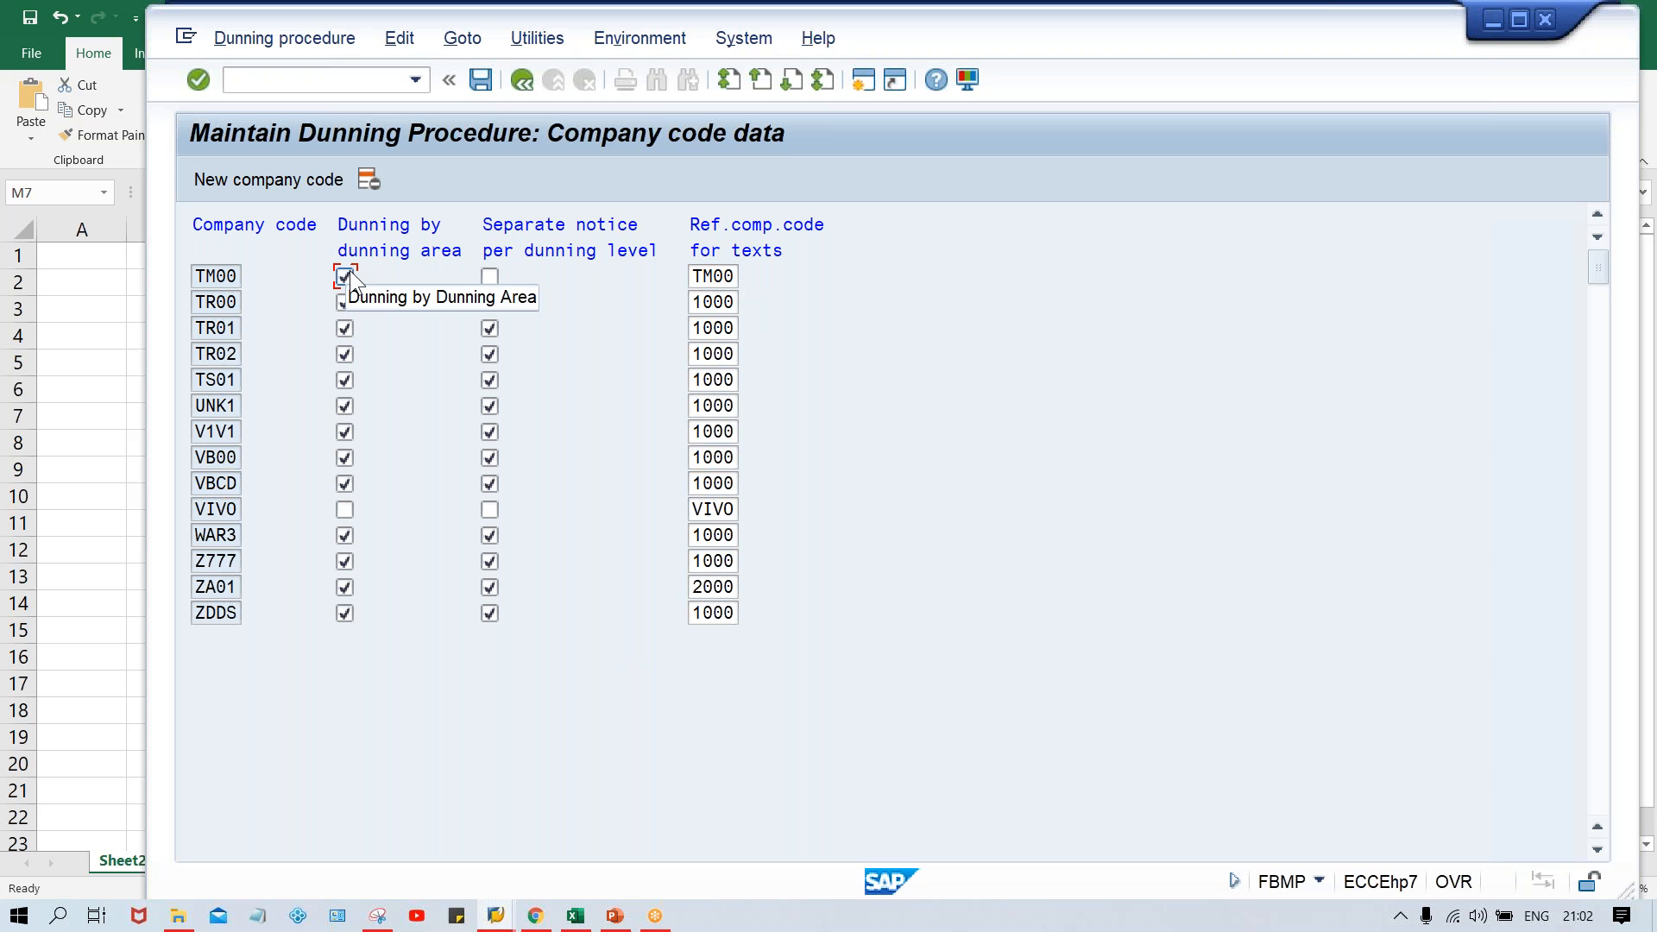
- Enable separate notice per dunning level for company code TM00 and save the company code data in the TATA MOTOR customizing request
left_click(490, 274)
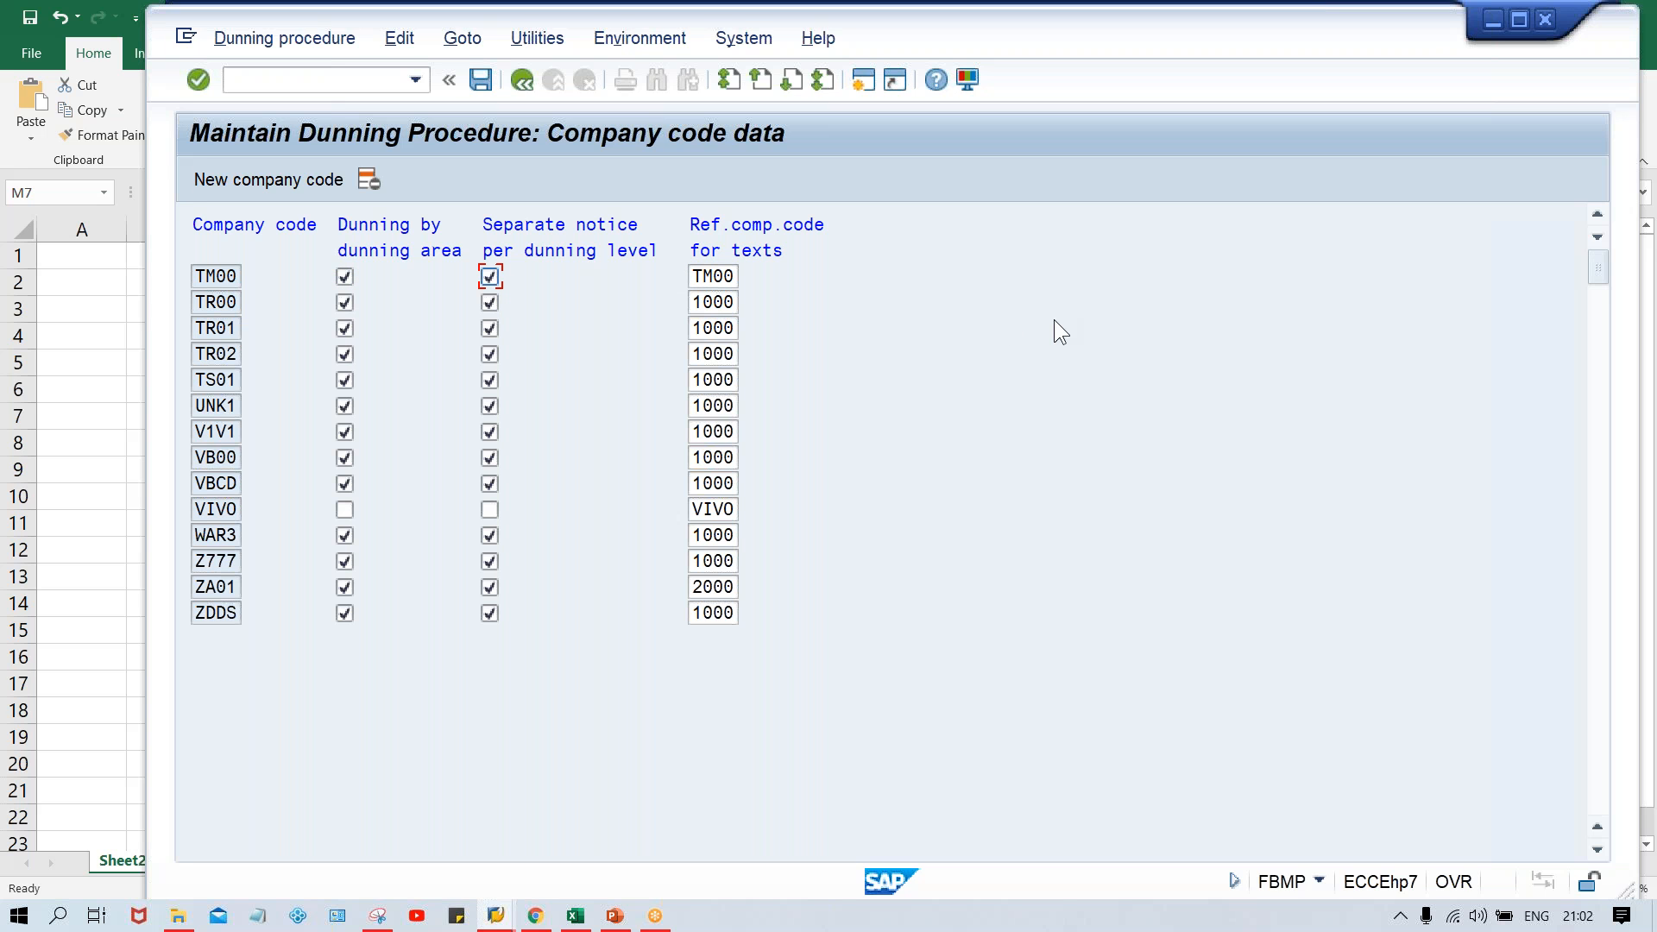
key("Return")
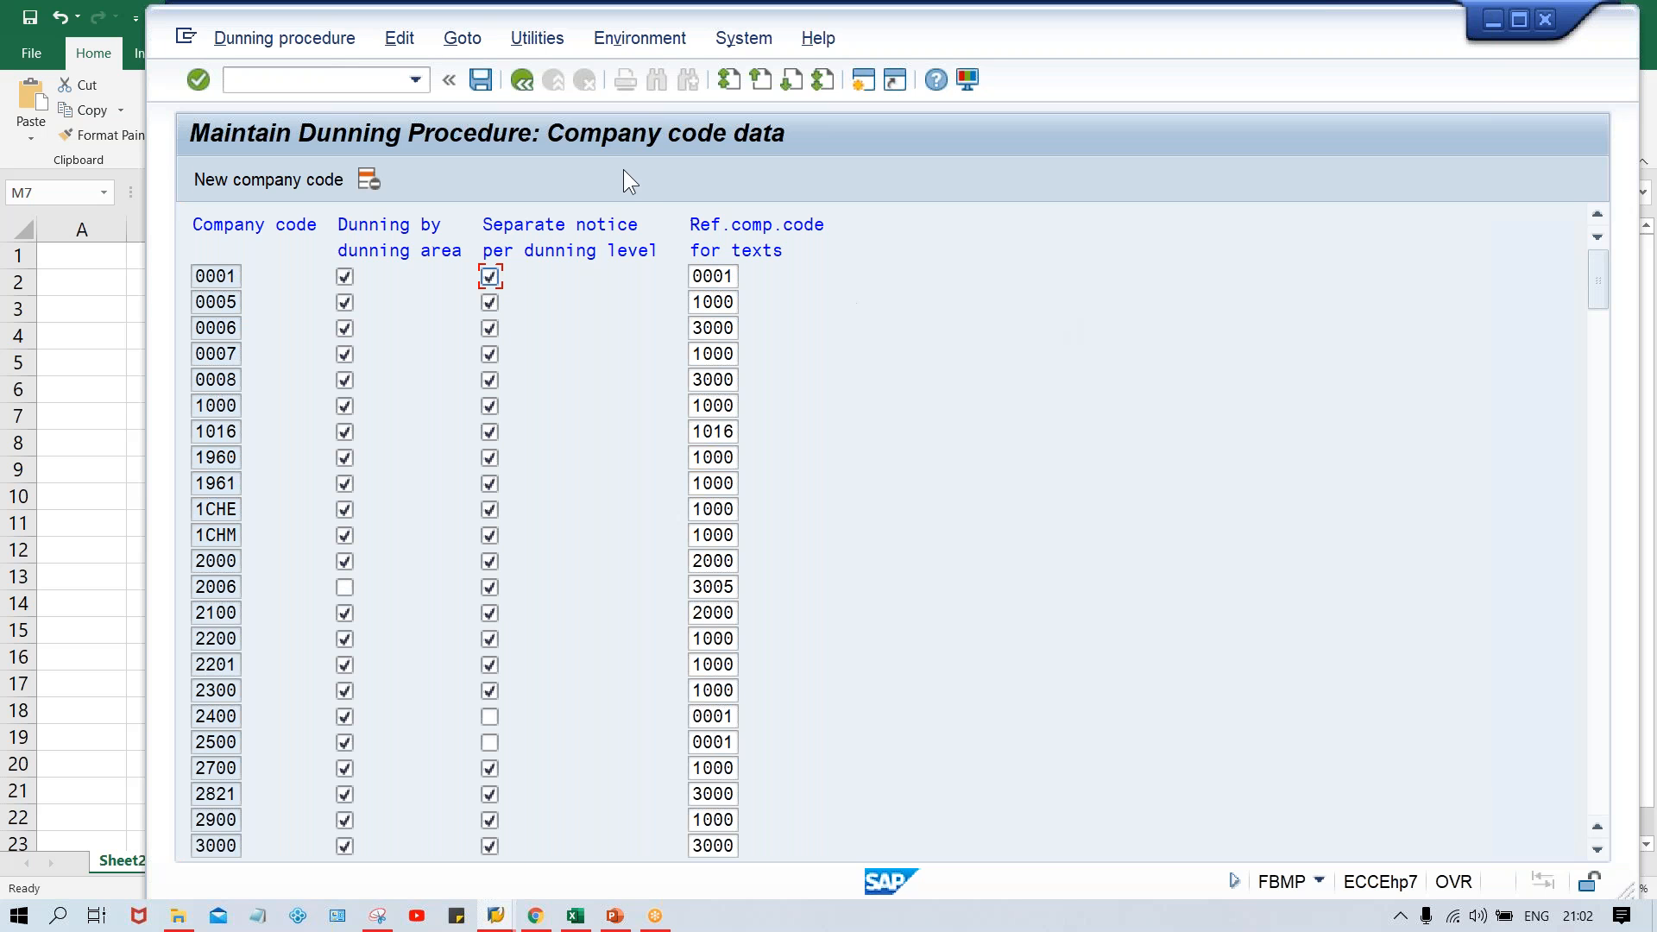
left_click(520, 80)
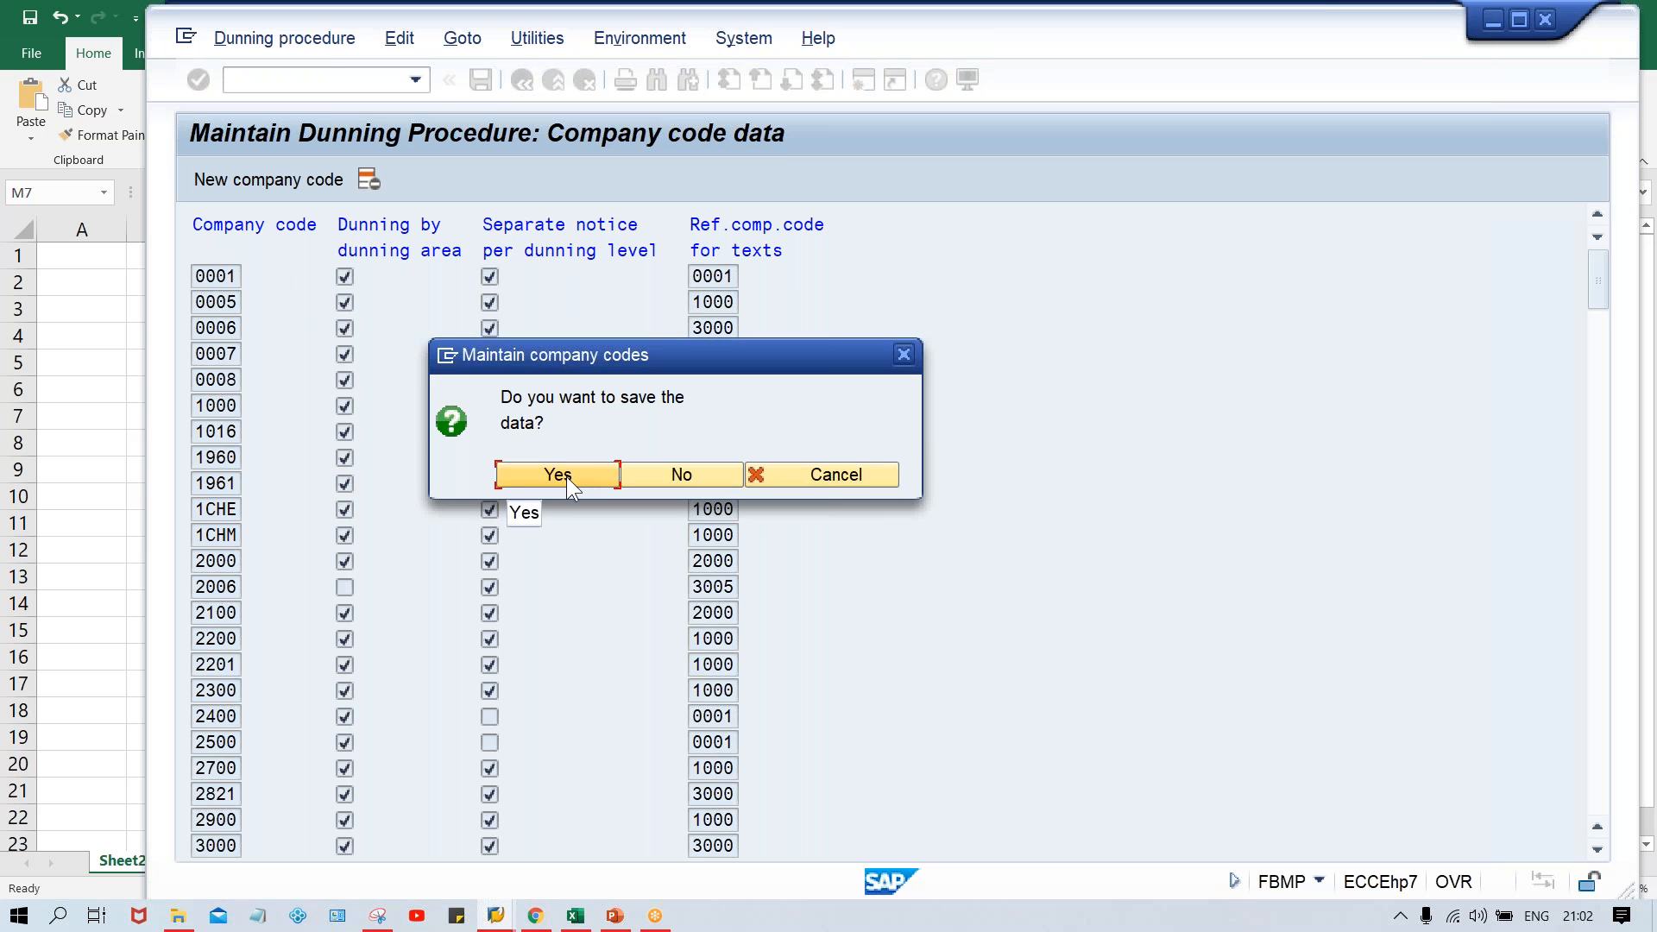
left_click(566, 476)
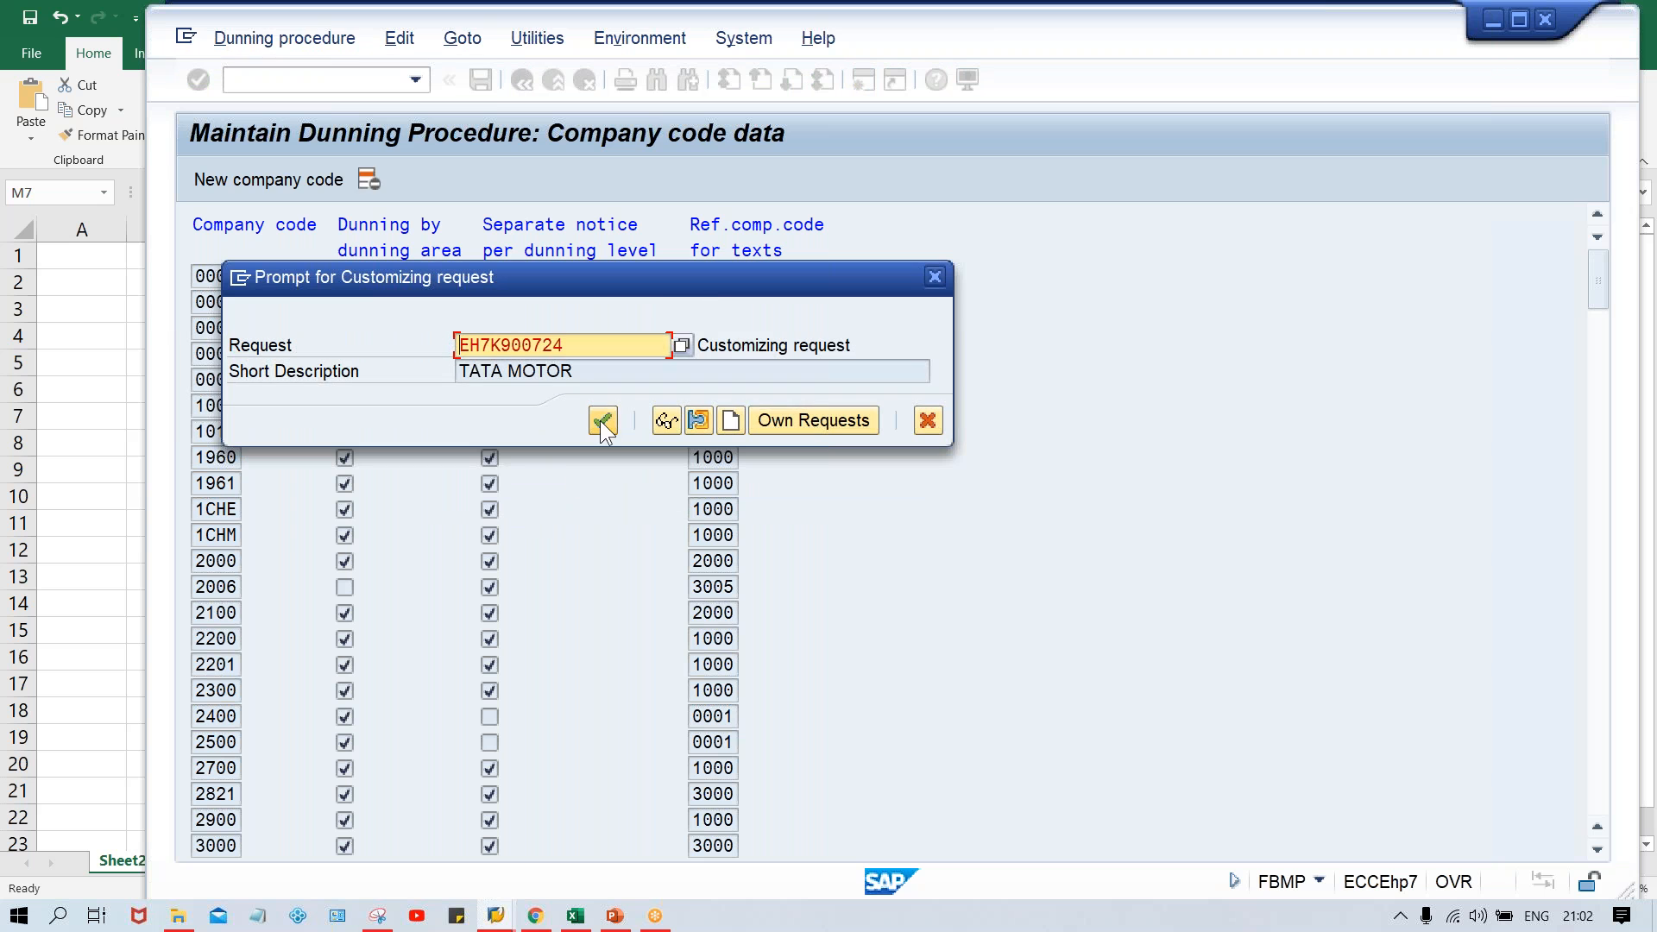
left_click(602, 420)
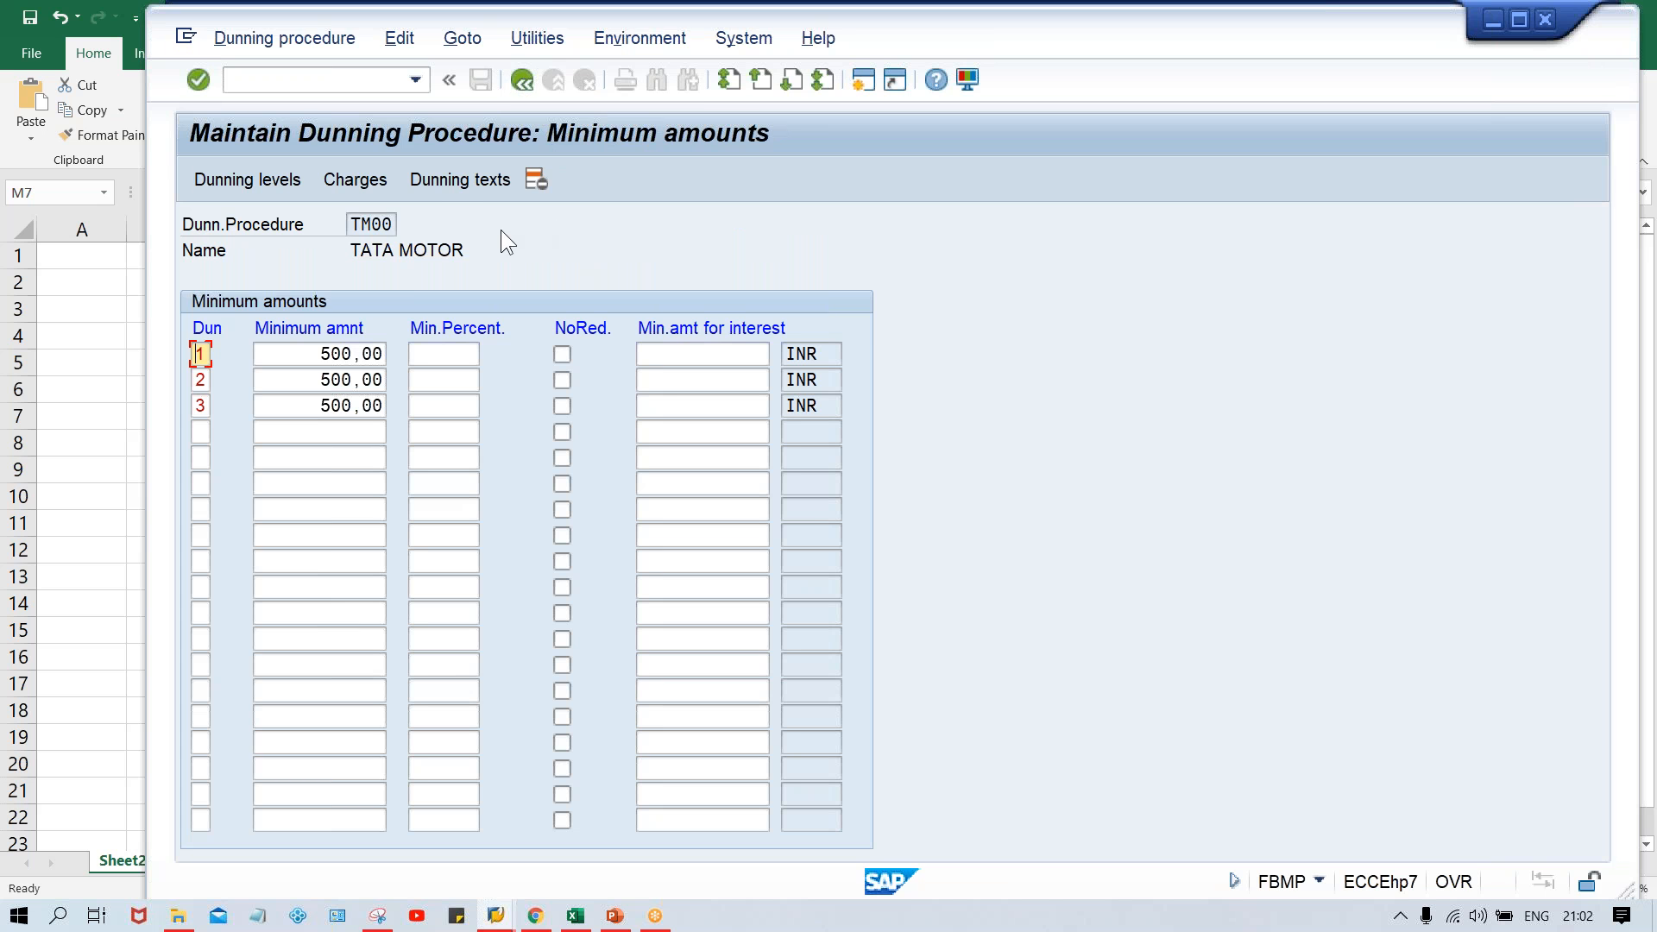
- Open the dunning texts for company code TM00 with account type Customer and enter dunning levels 1, 2 and 3 in the first three rows
left_click(455, 180)
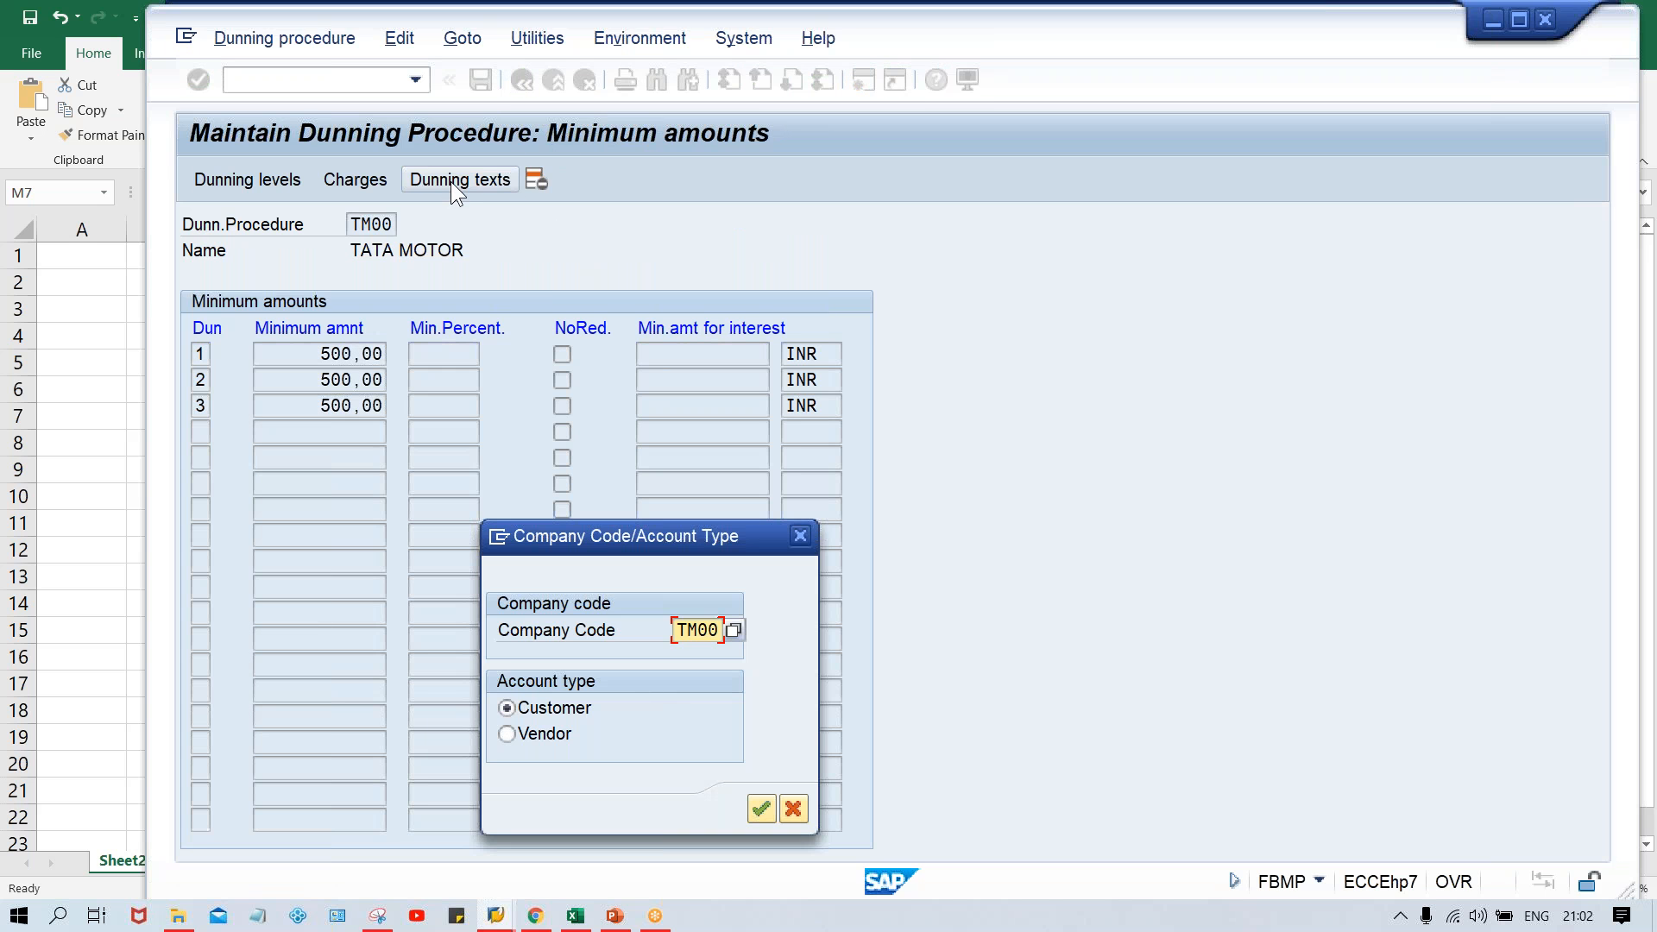
key("Return")
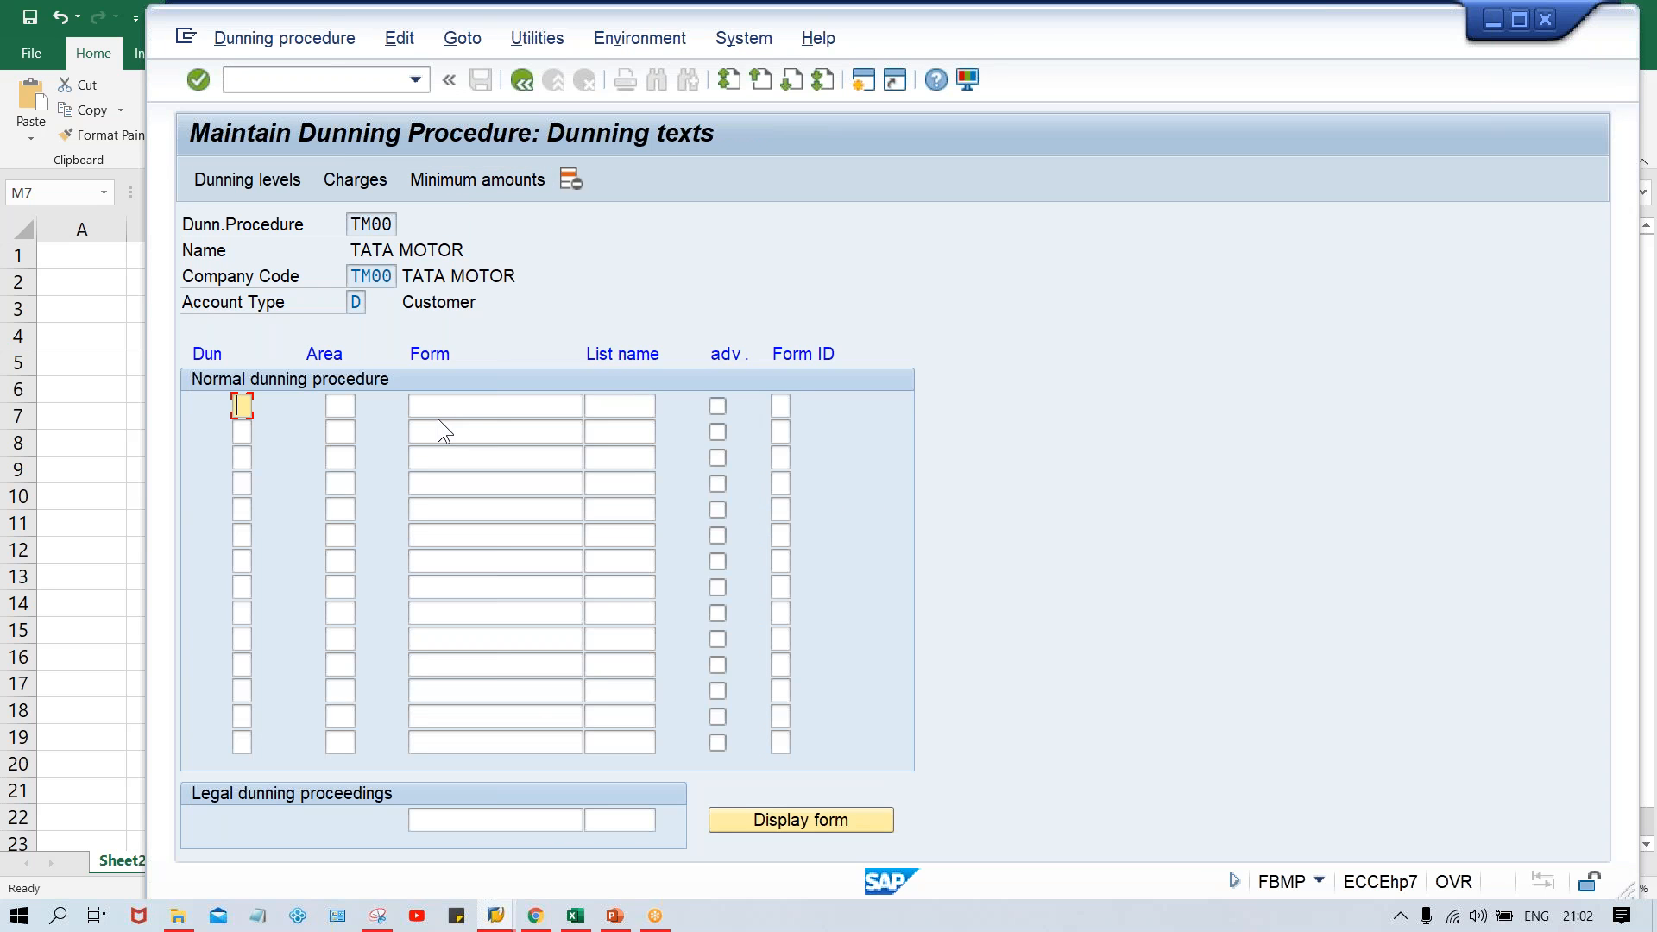
type("1")
key("Down")
type("2")
key("Down")
type("3")
left_click(484, 406)
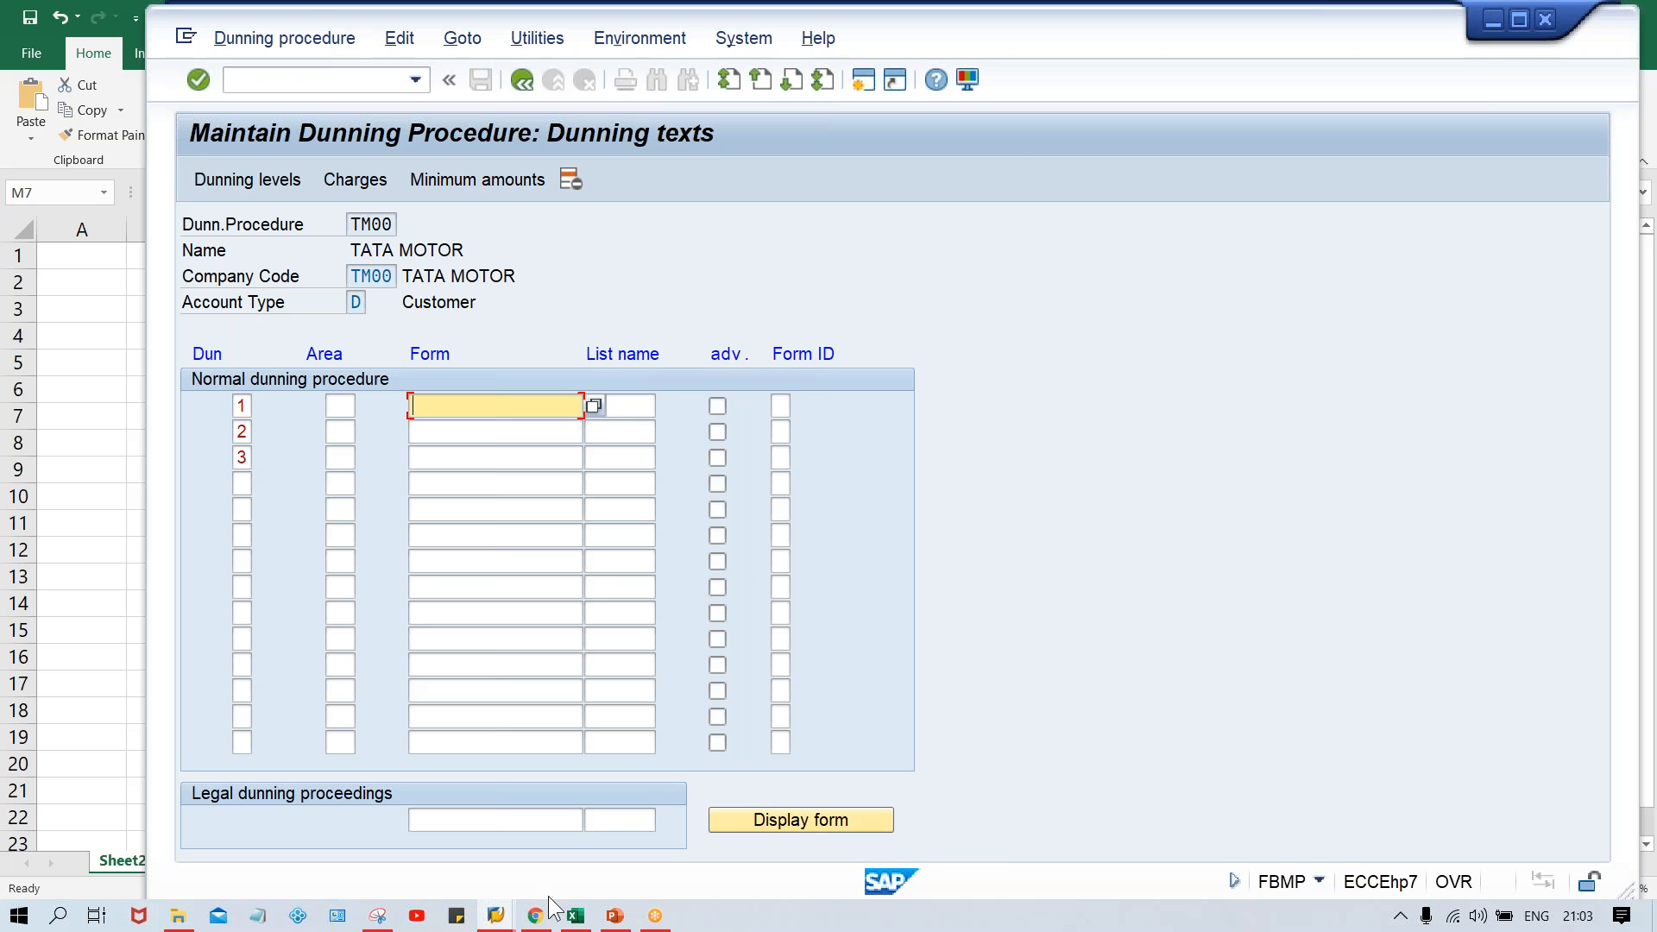
left_click(574, 916)
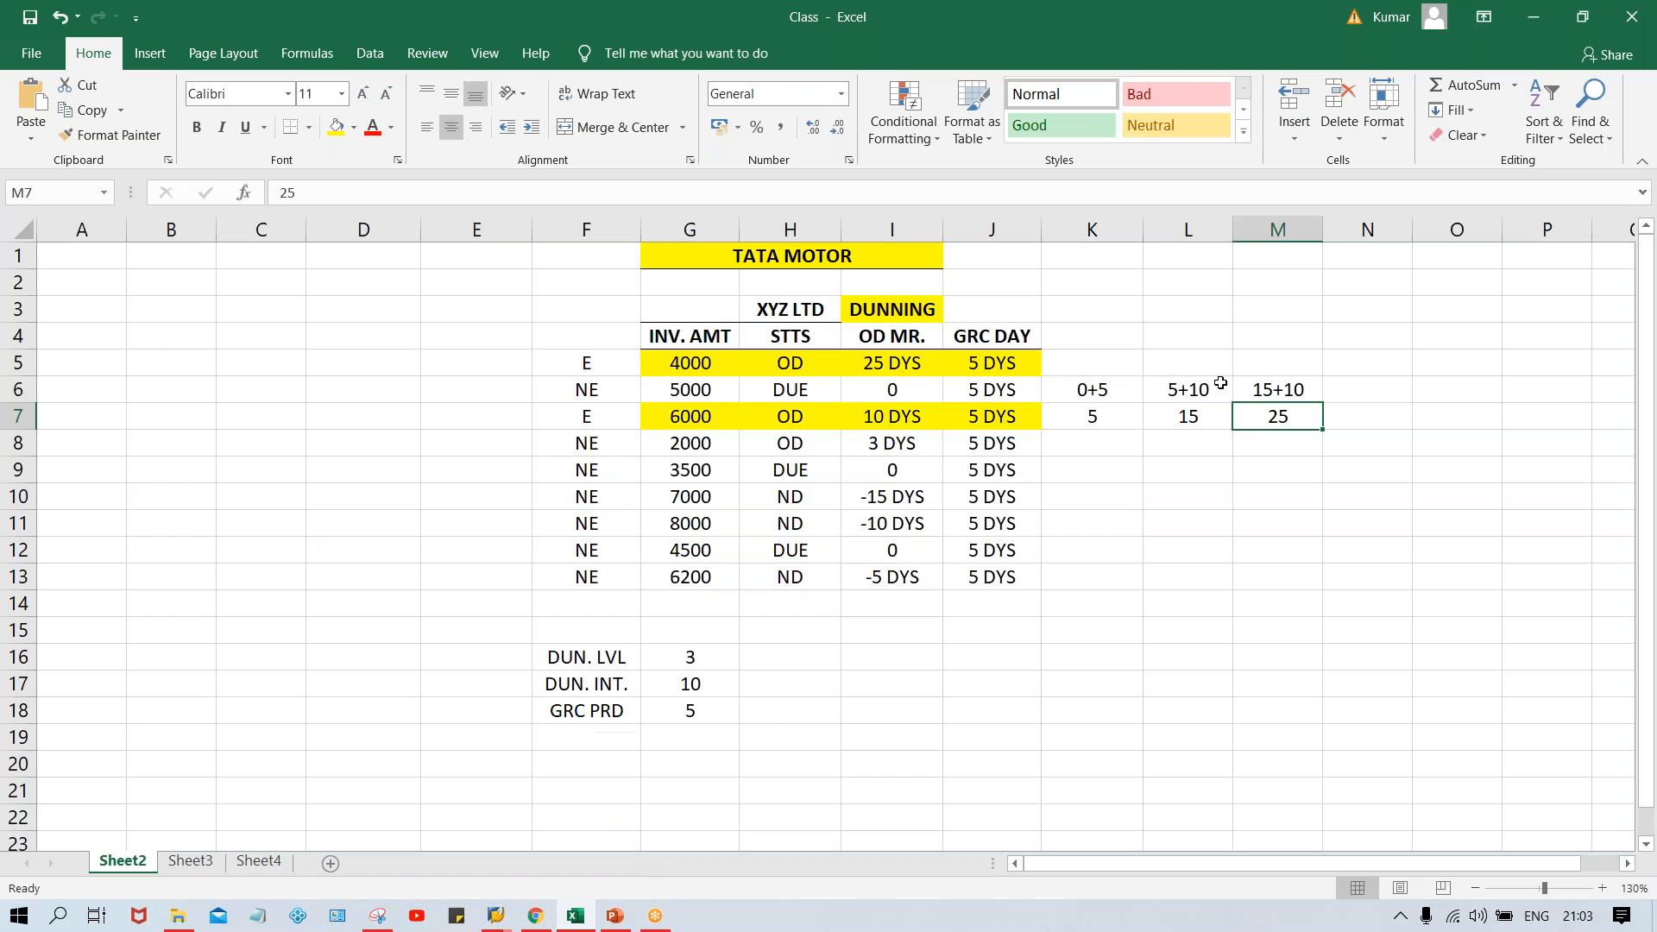
left_click(1259, 441)
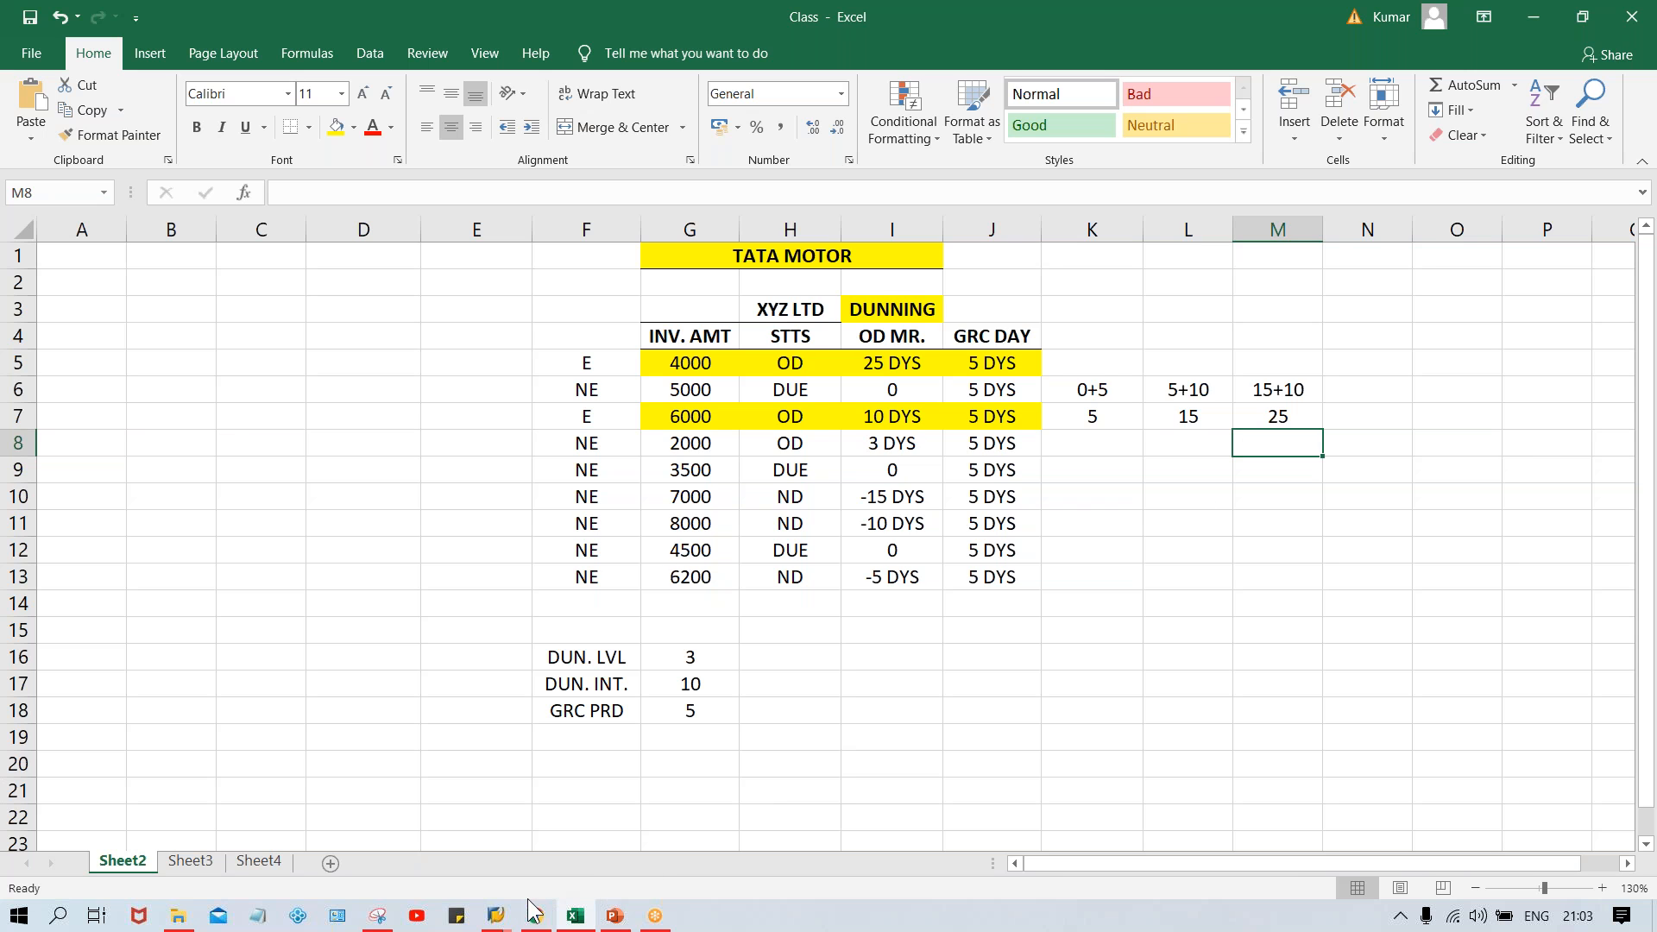
mouse_move(495, 914)
left_click(597, 842)
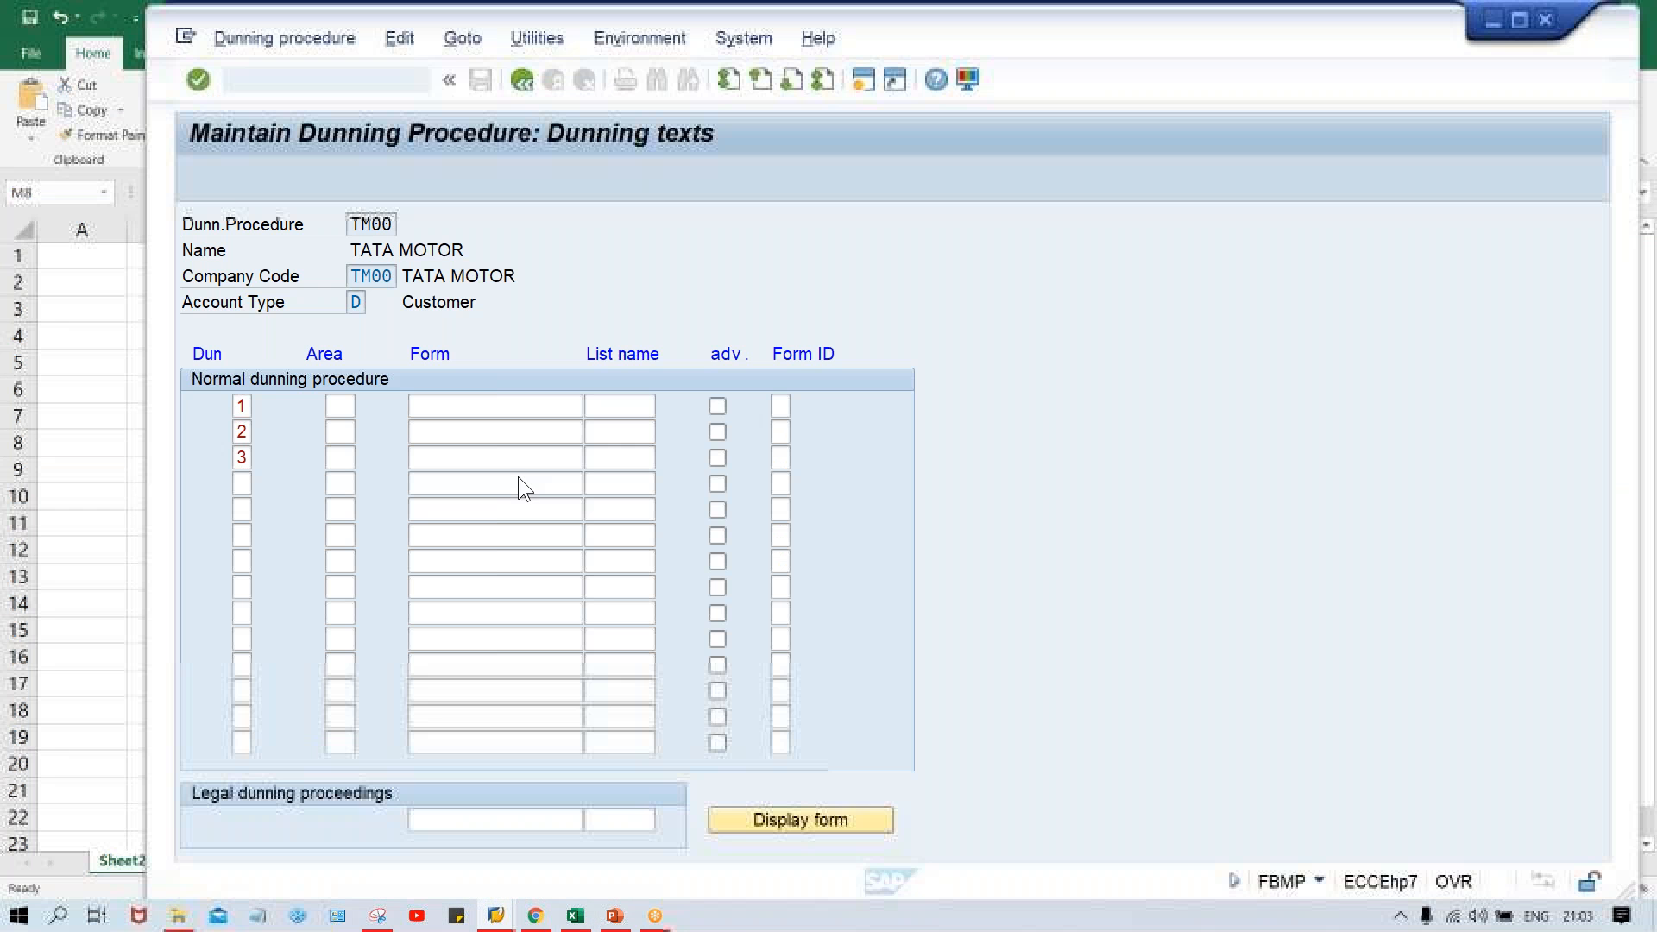
left_click(510, 404)
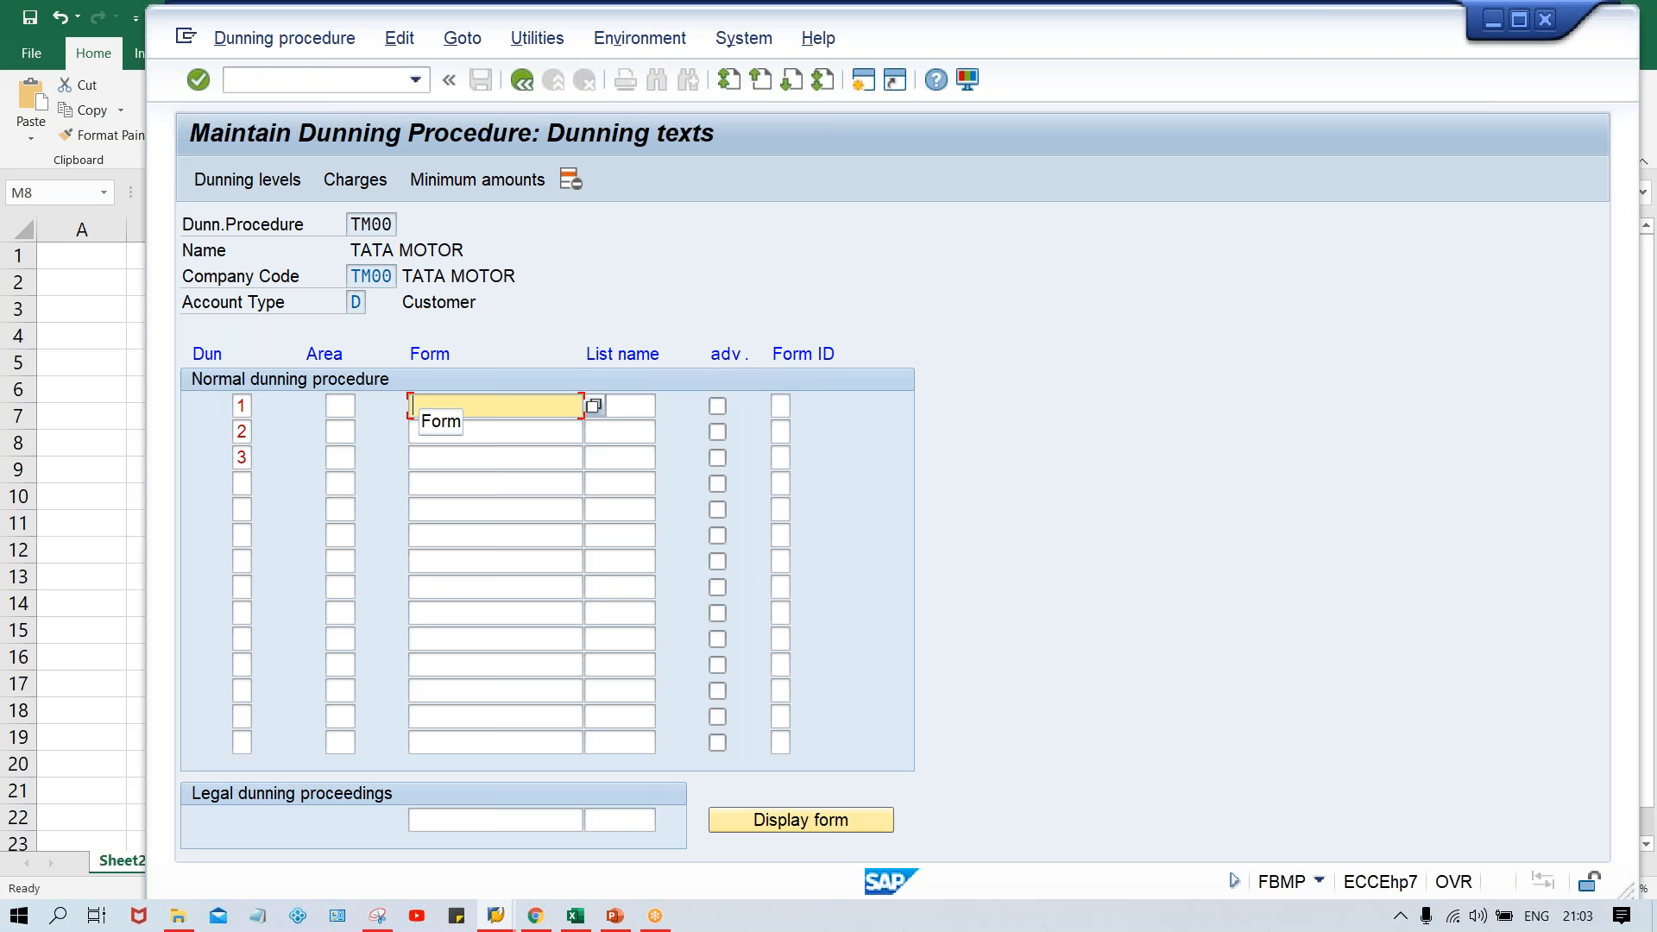
- Switch to the Class workbook in Excel and enter ABAP in cell E5 of Sheet2
left_click(576, 915)
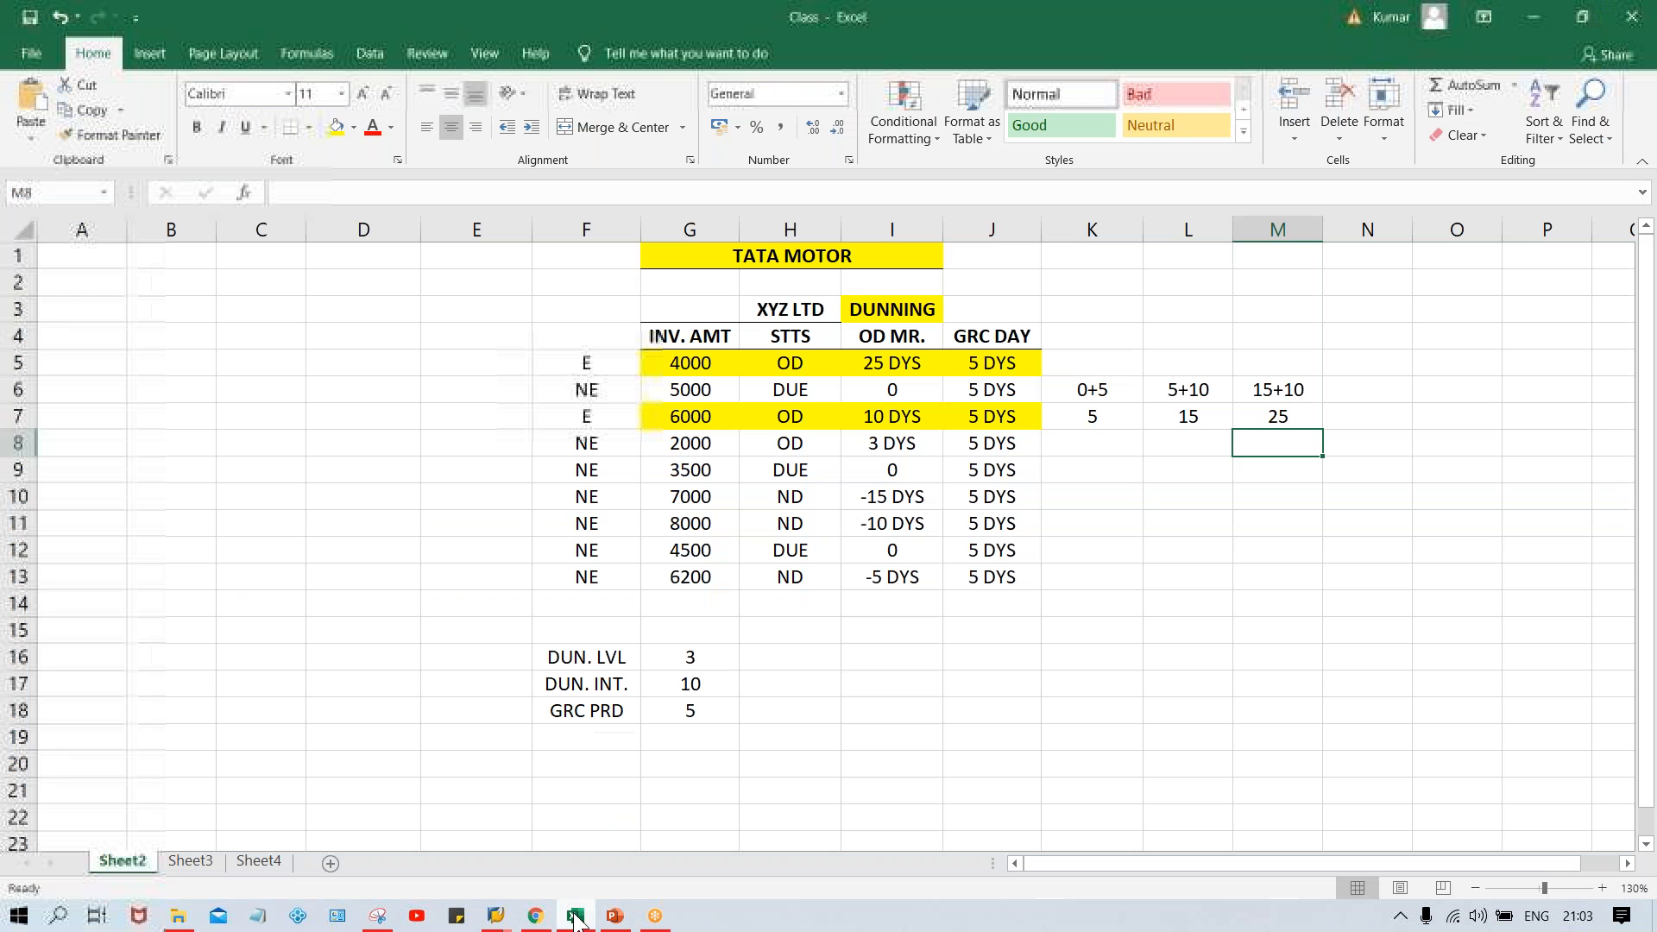
left_click(453, 368)
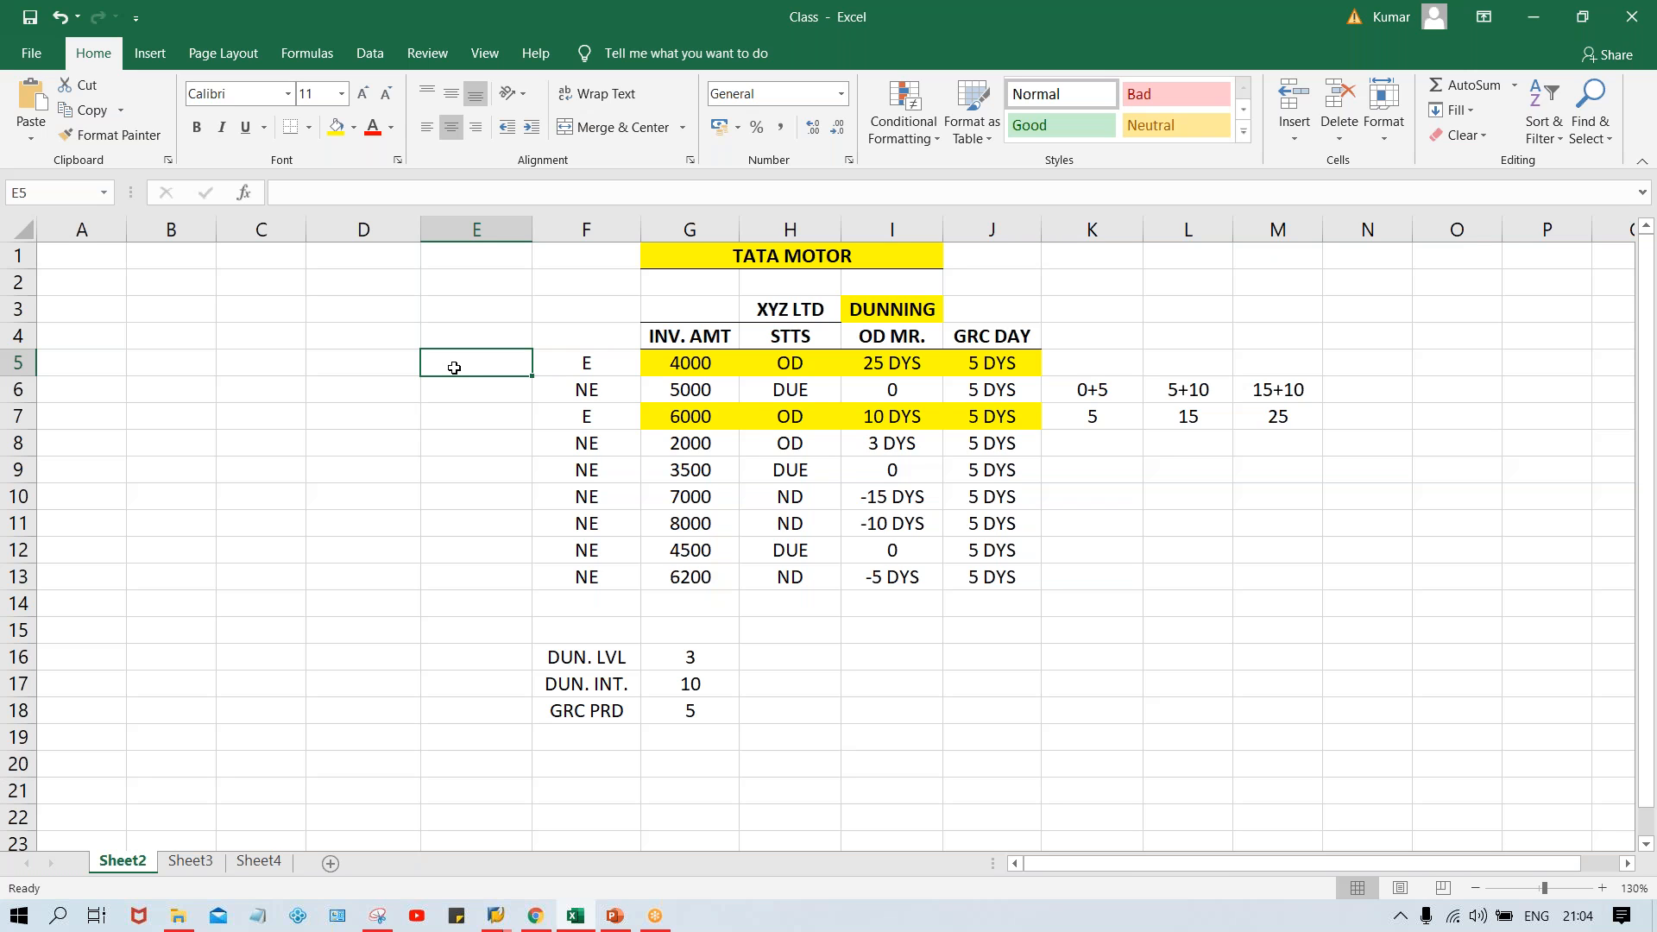
type("A")
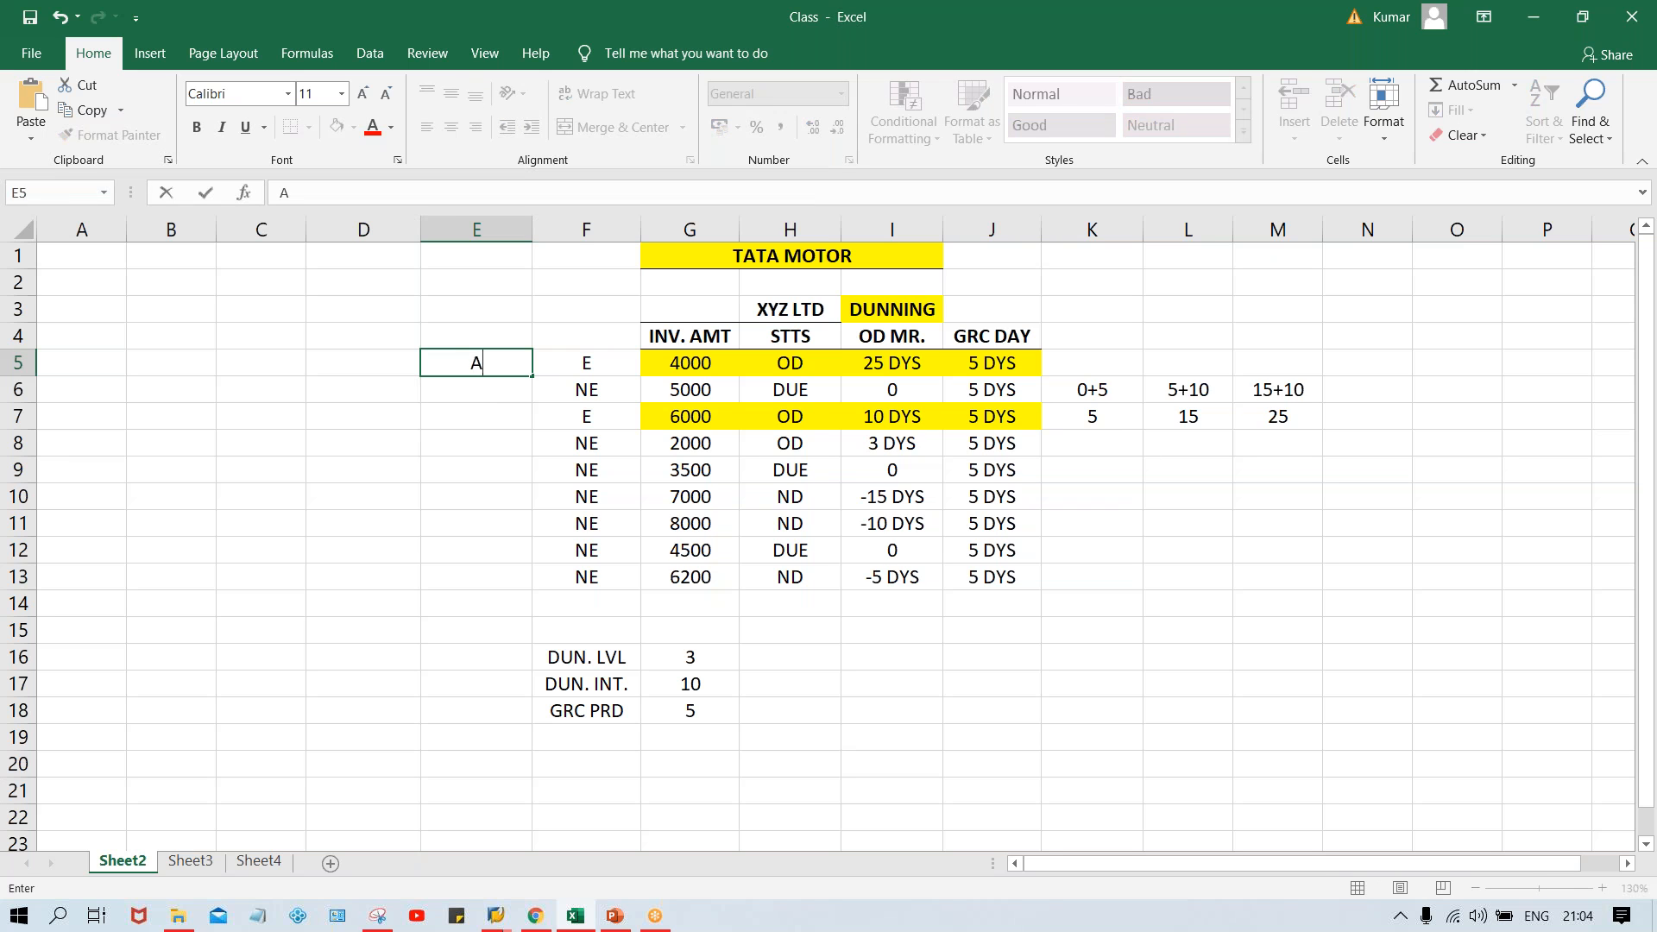
type("BAP")
key("Return")
left_click(496, 361)
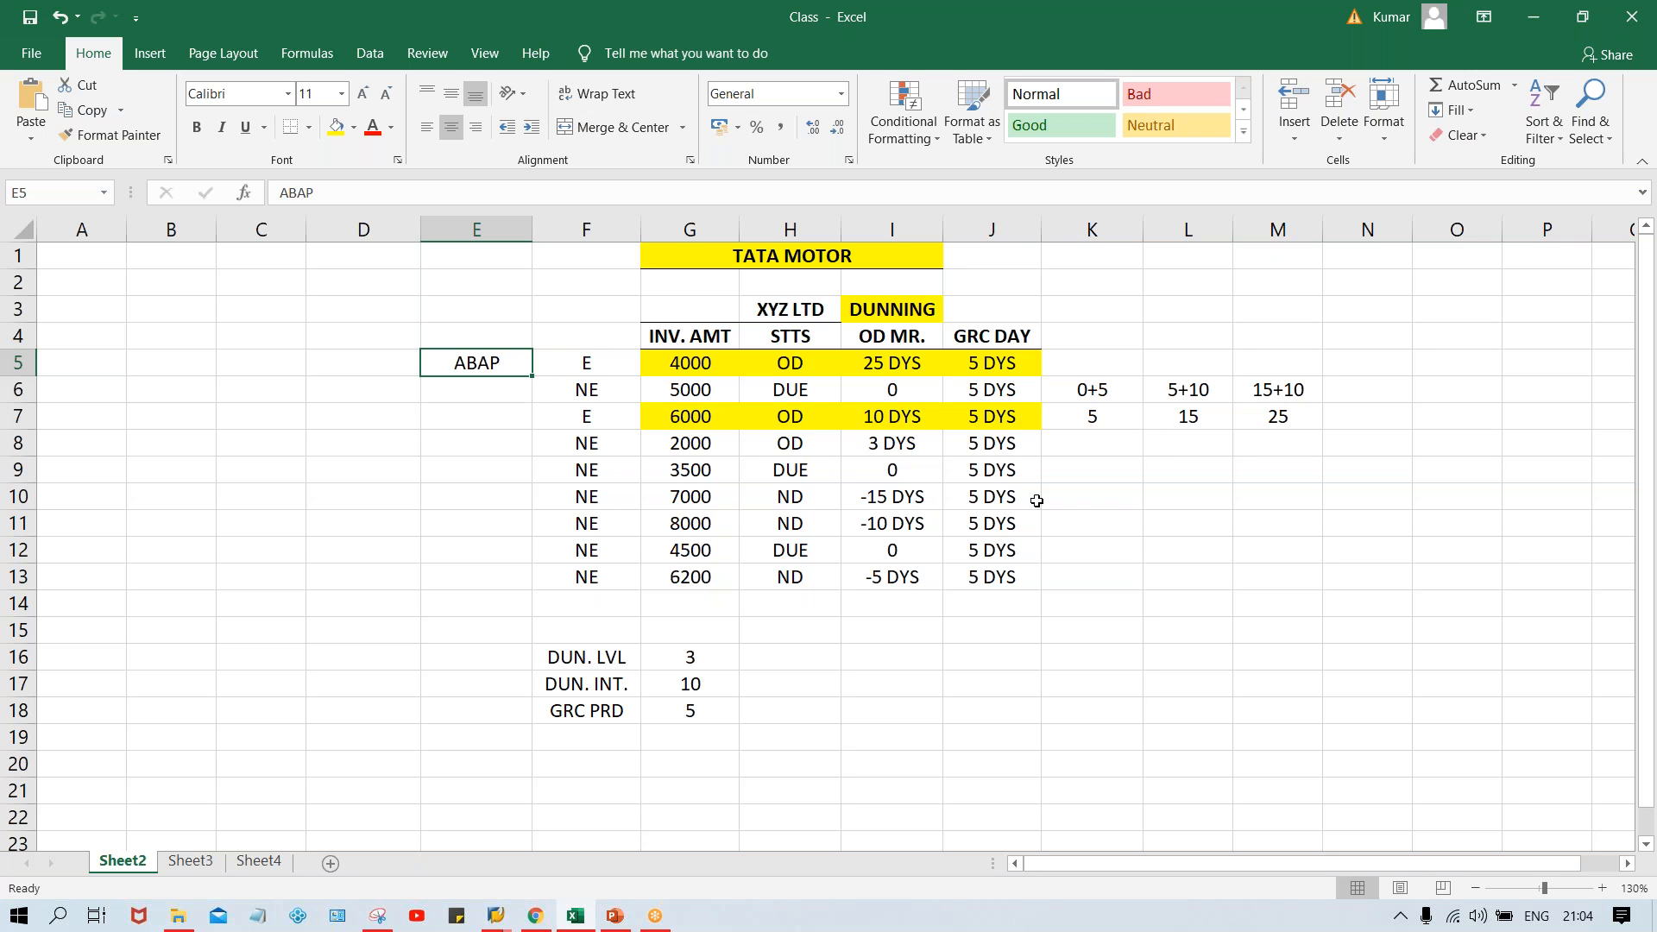
- Apply thick outside borders to the range K8:O20 as the outline of a form layout
left_click(1105, 447)
left_click_drag(1105, 447, 1438, 764)
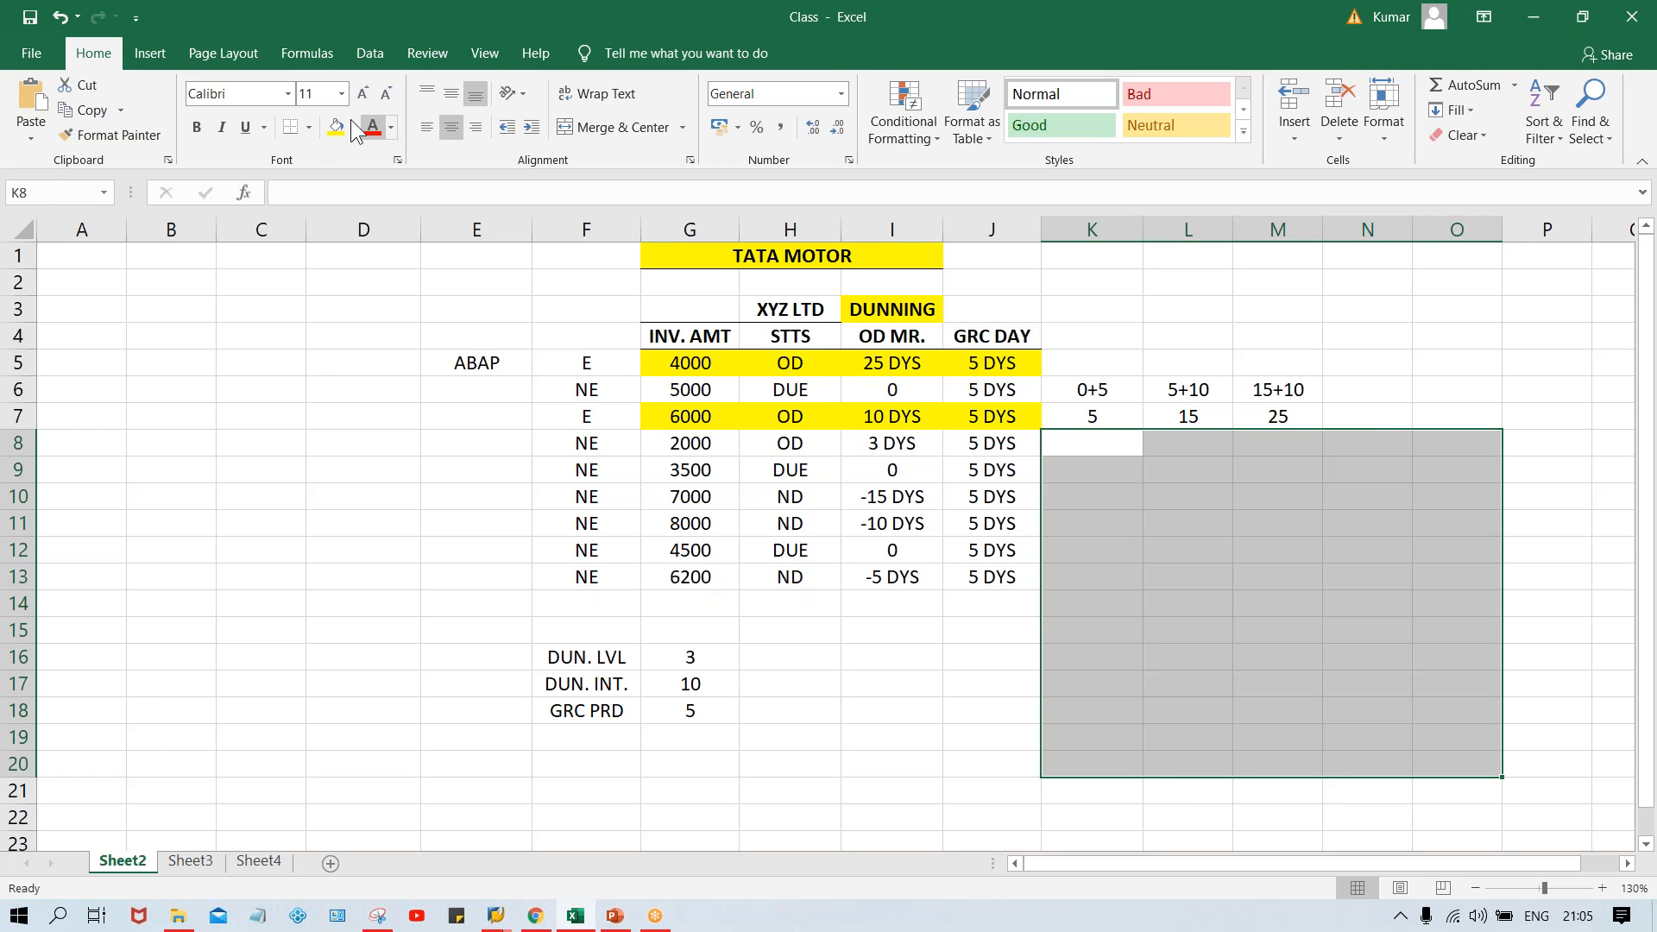
left_click(308, 127)
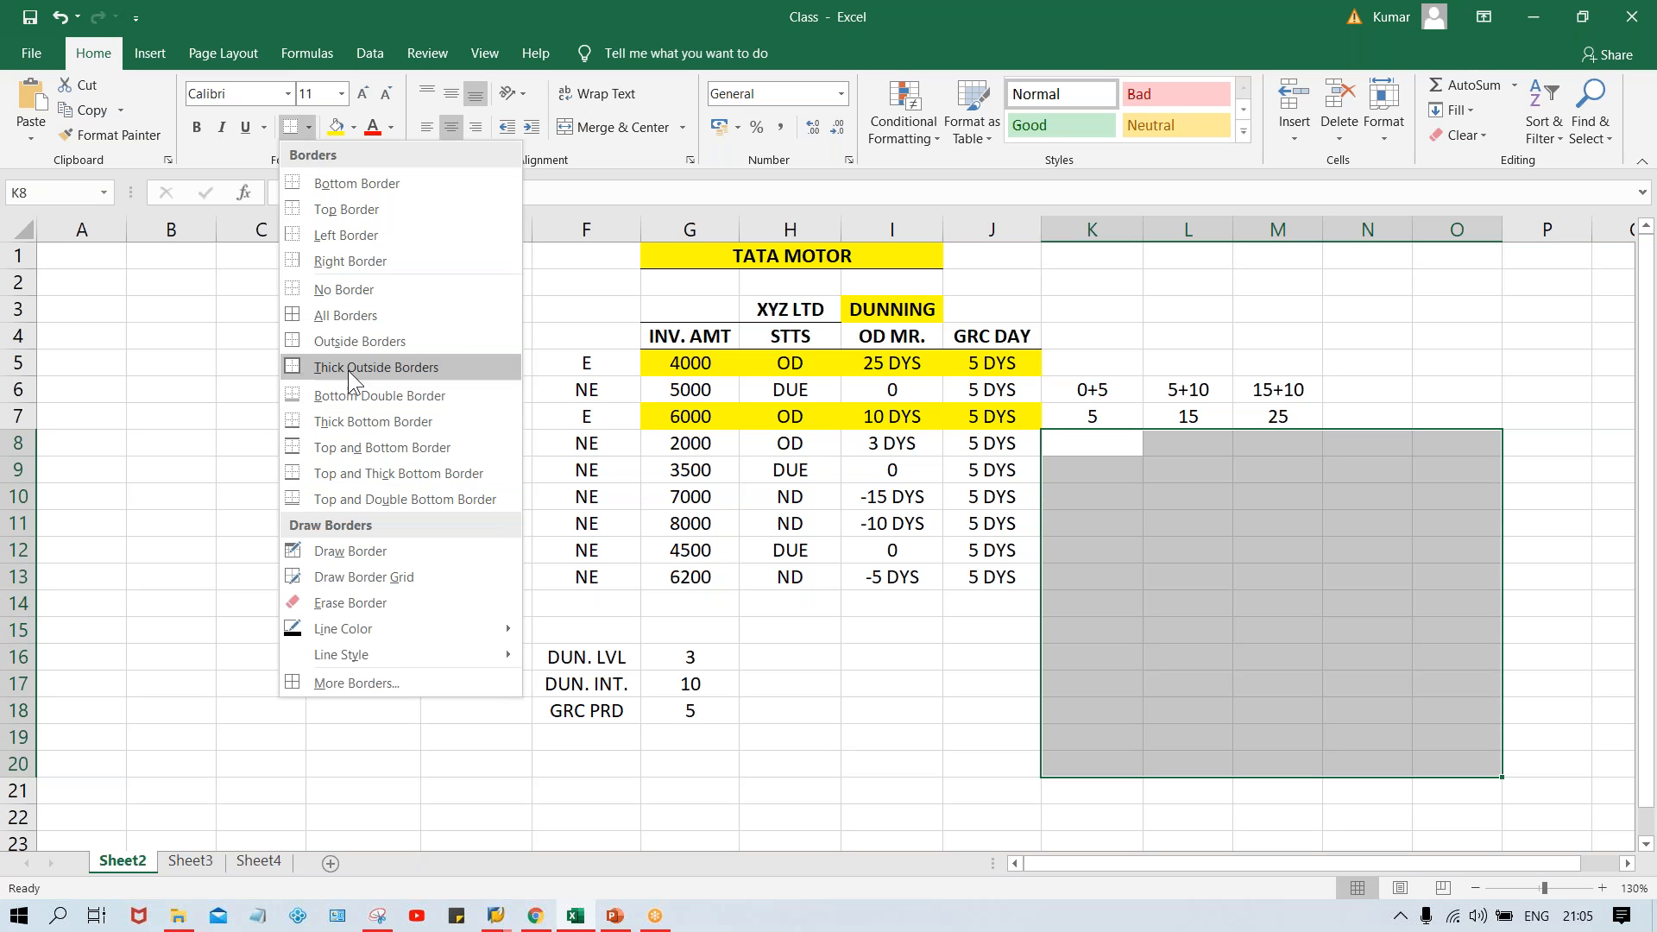
left_click(348, 367)
left_click(1256, 607)
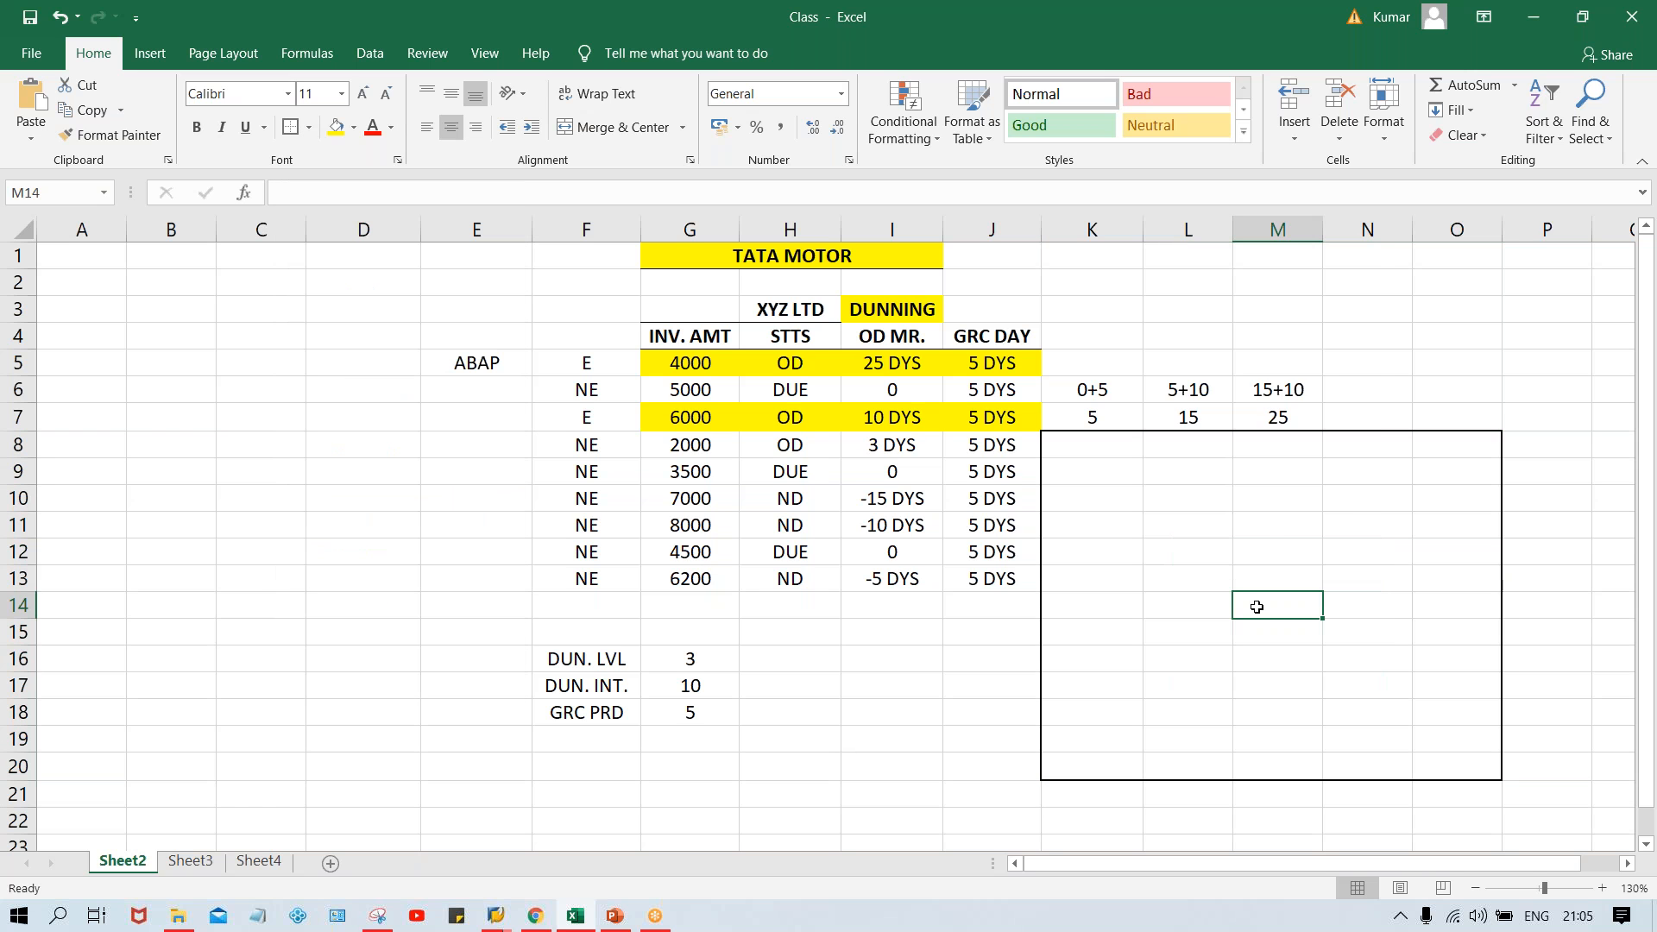
- Put thick outside borders around N8:O10 and separately around N11:O11, N12:O12 and N13:O13 inside the outlined form
left_click_drag(1371, 448, 1427, 489)
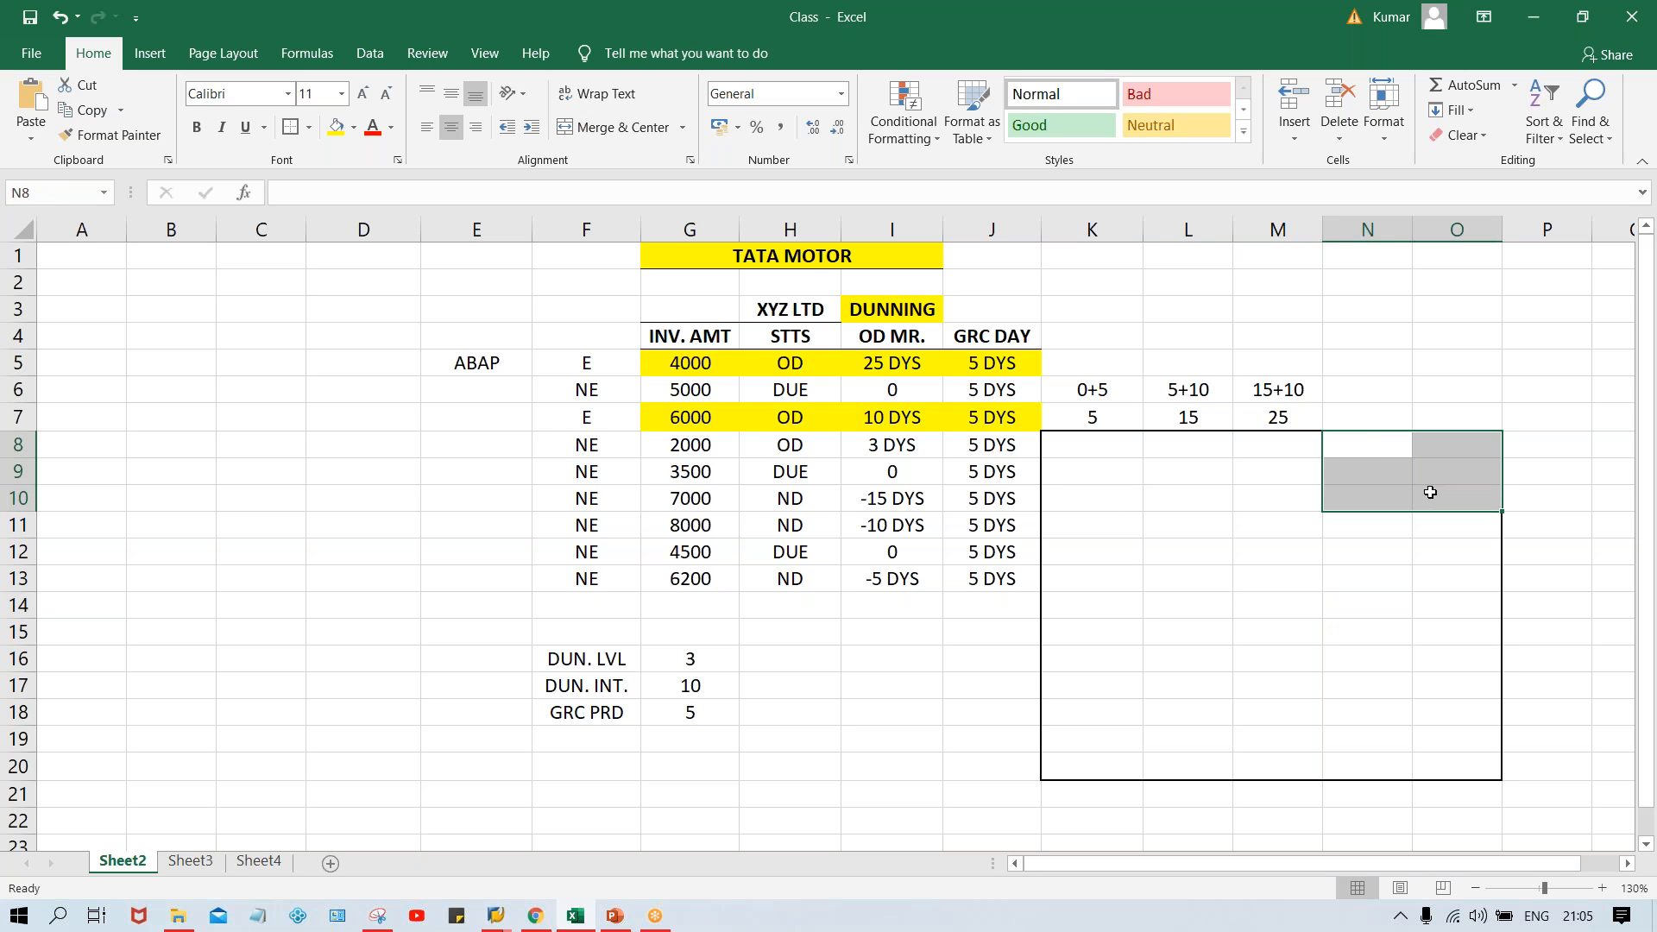
left_click(292, 127)
left_click(1379, 524)
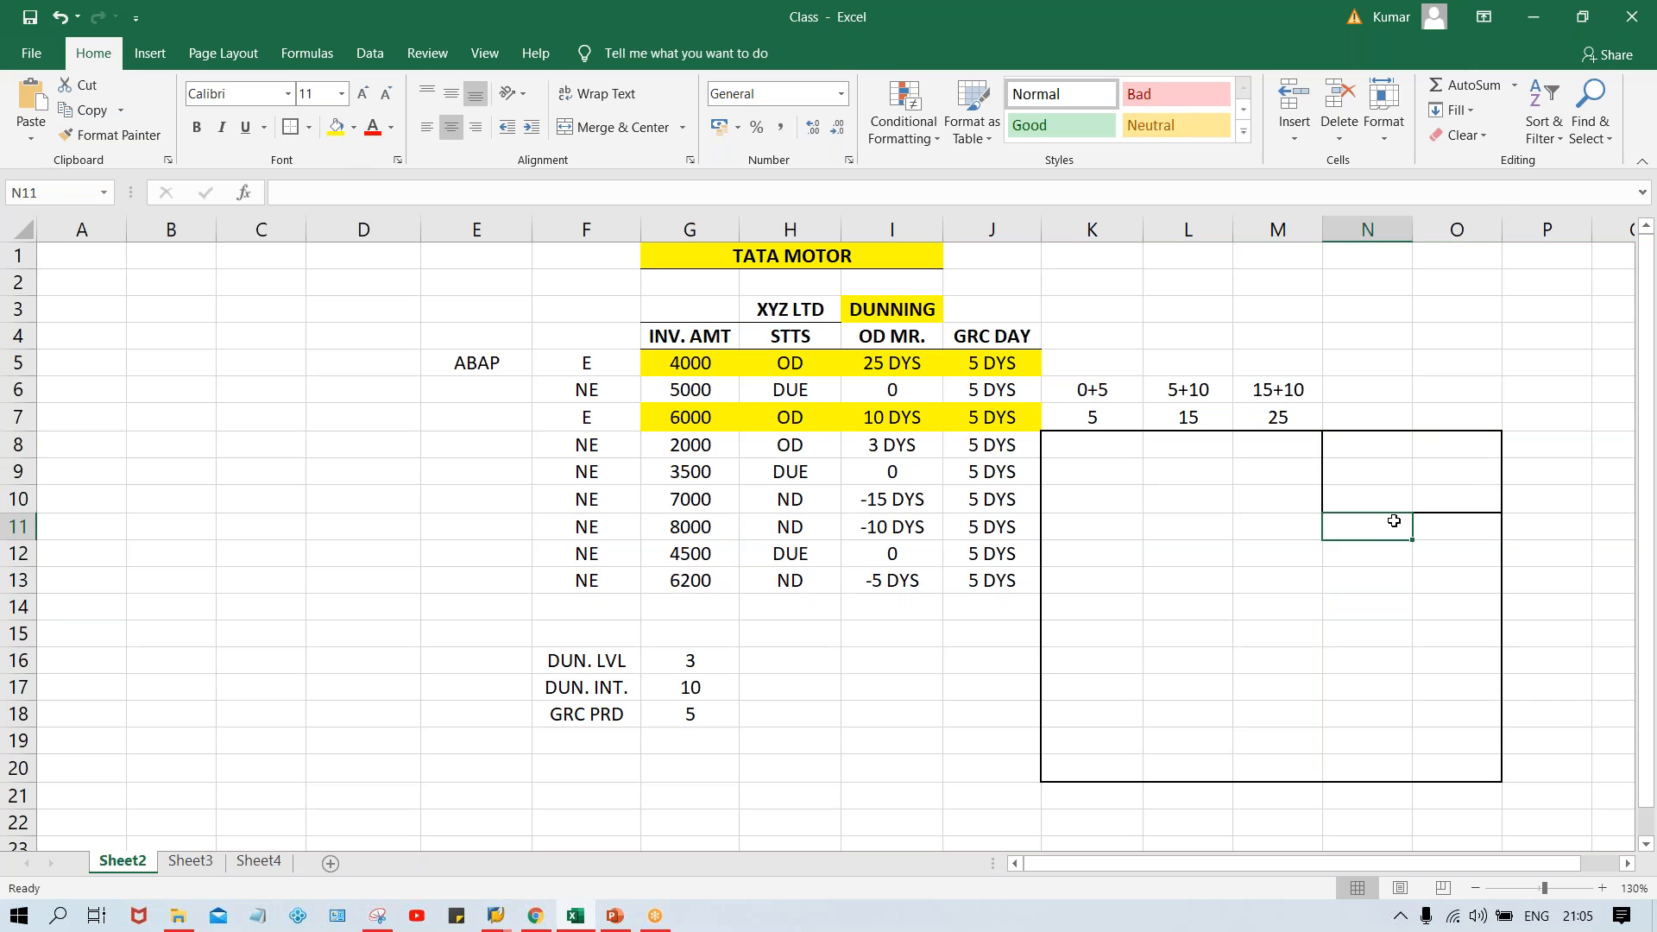
left_click_drag(1375, 526, 1437, 526)
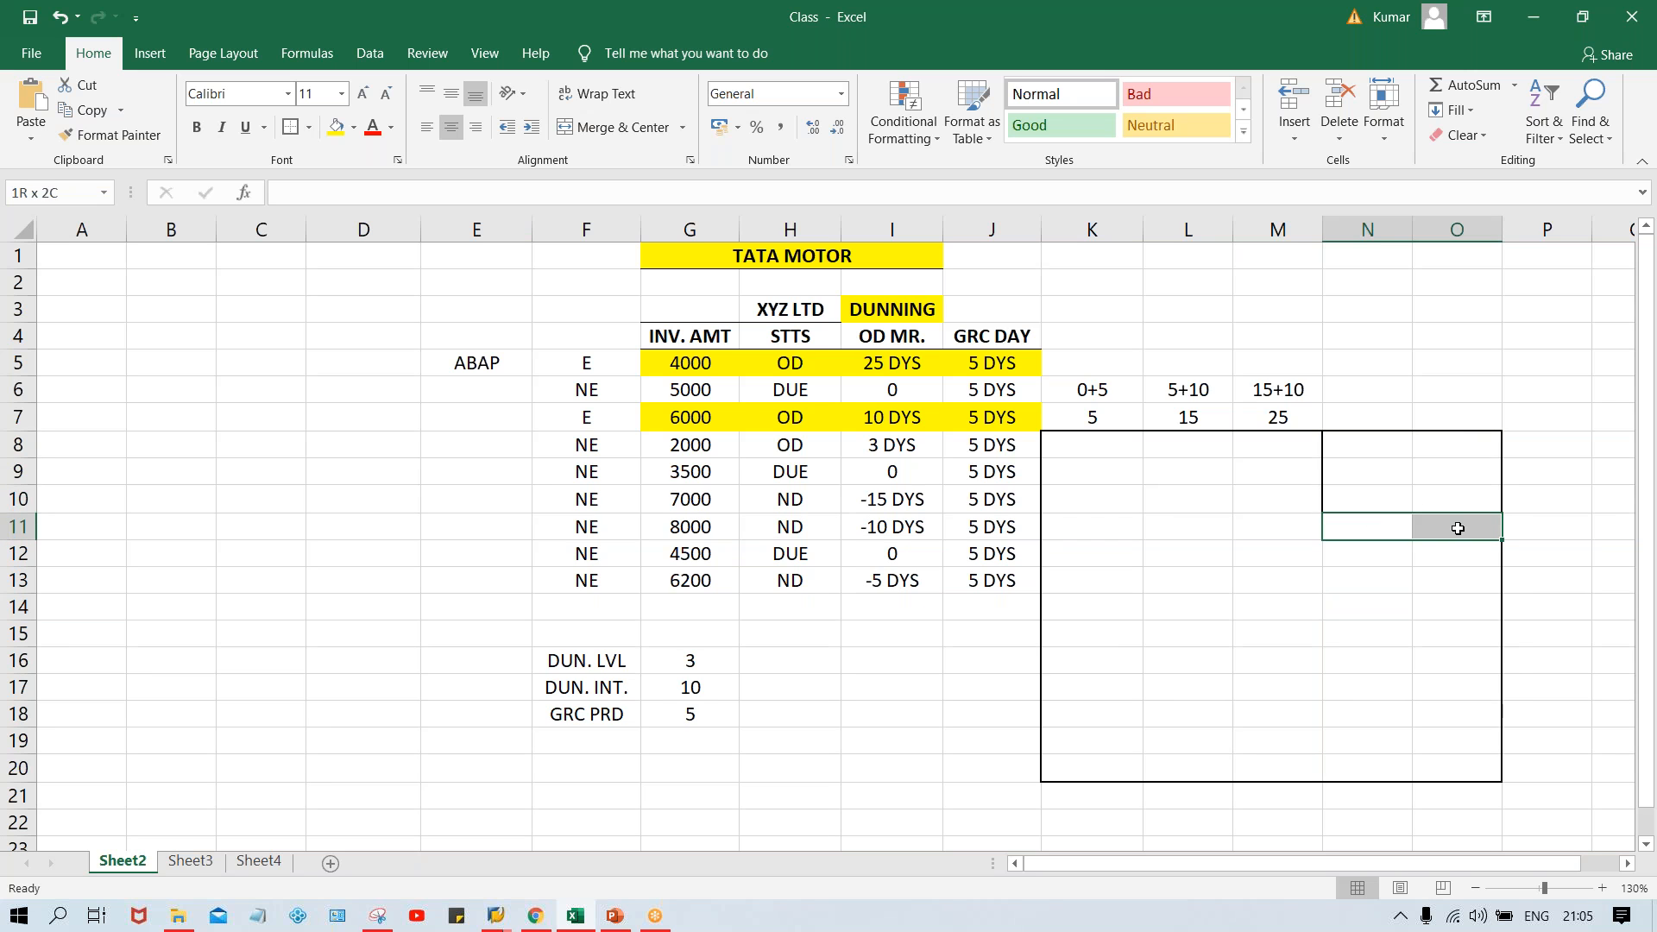
left_click(292, 127)
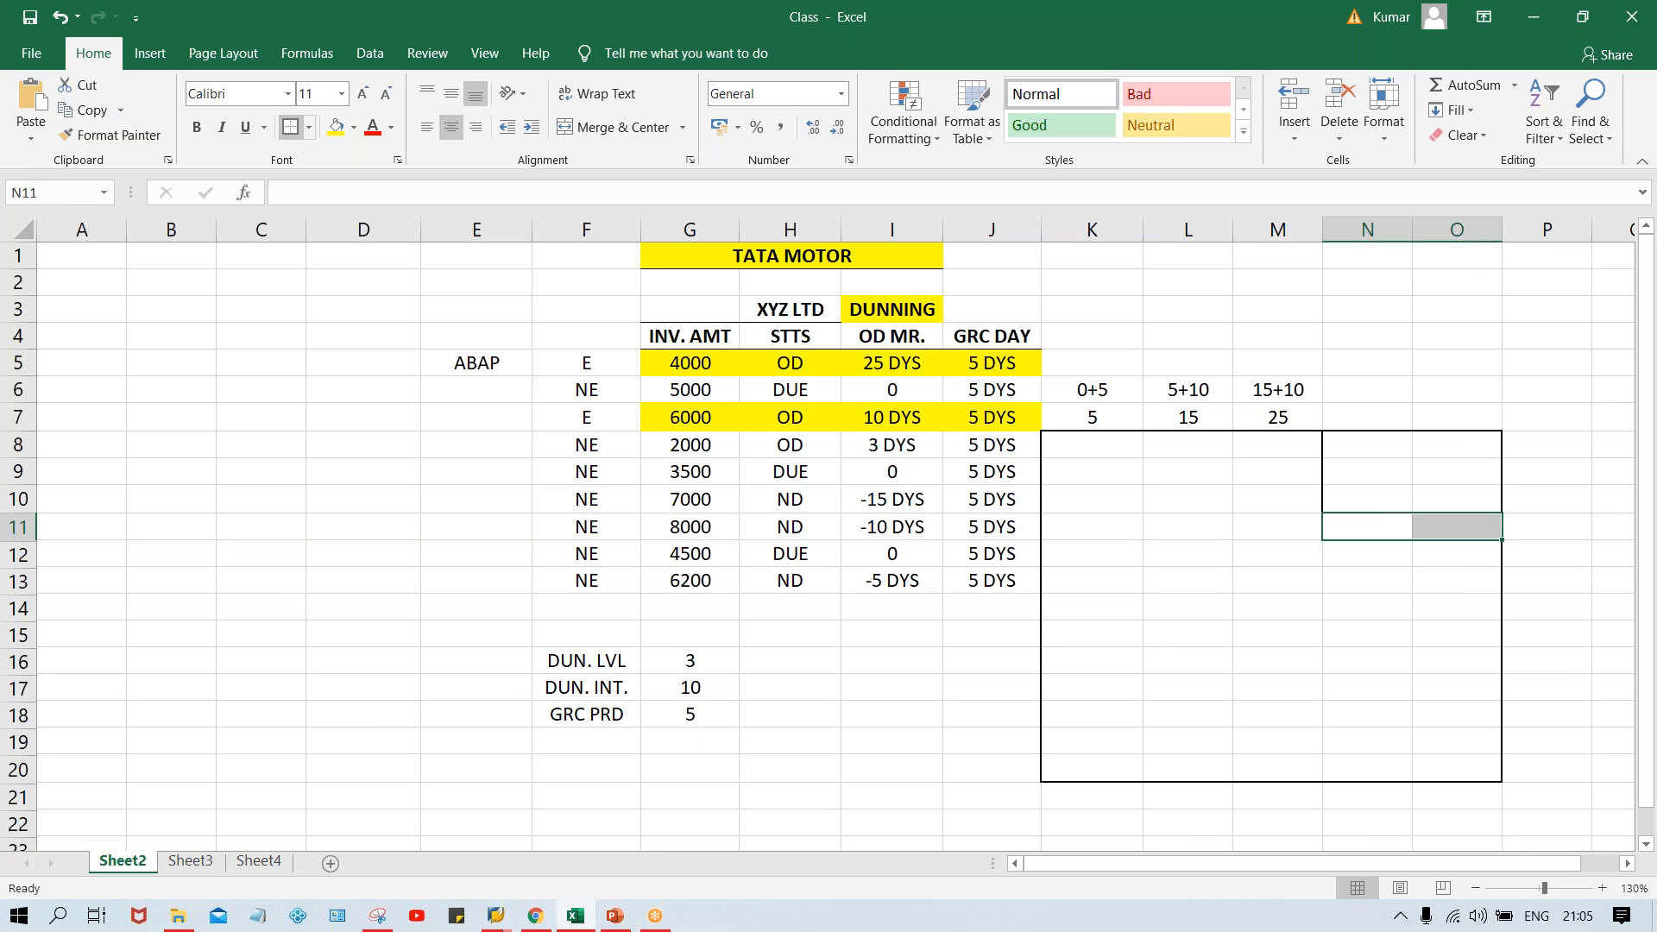
left_click(1380, 554)
left_click_drag(1446, 557, 1449, 555)
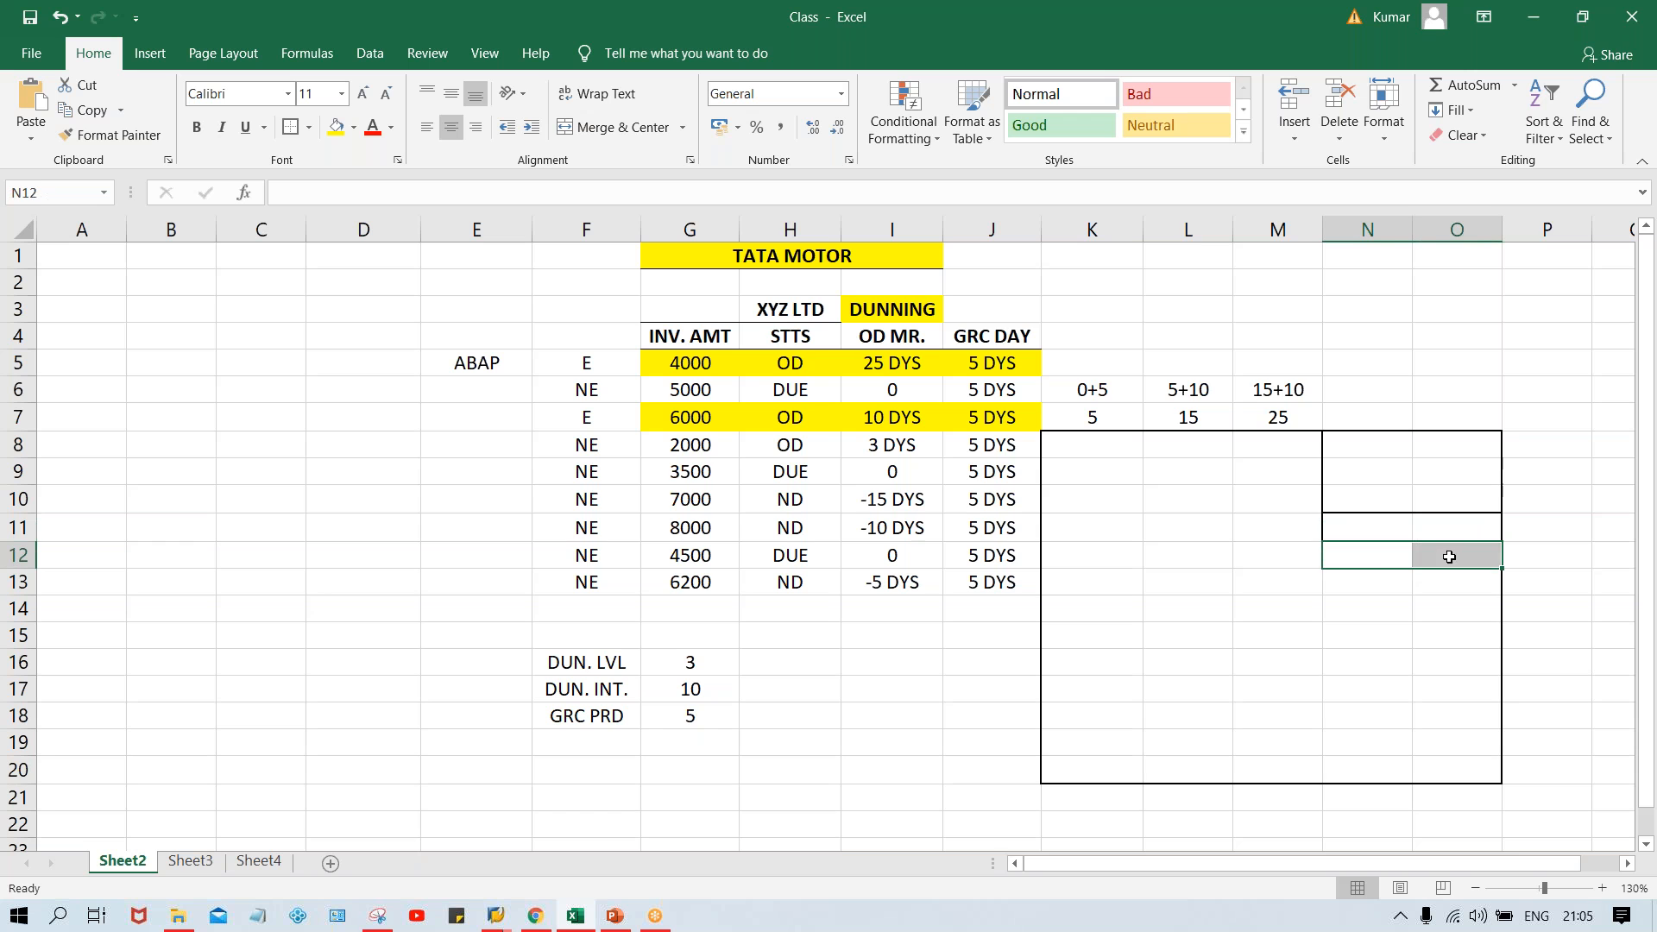
left_click(284, 128)
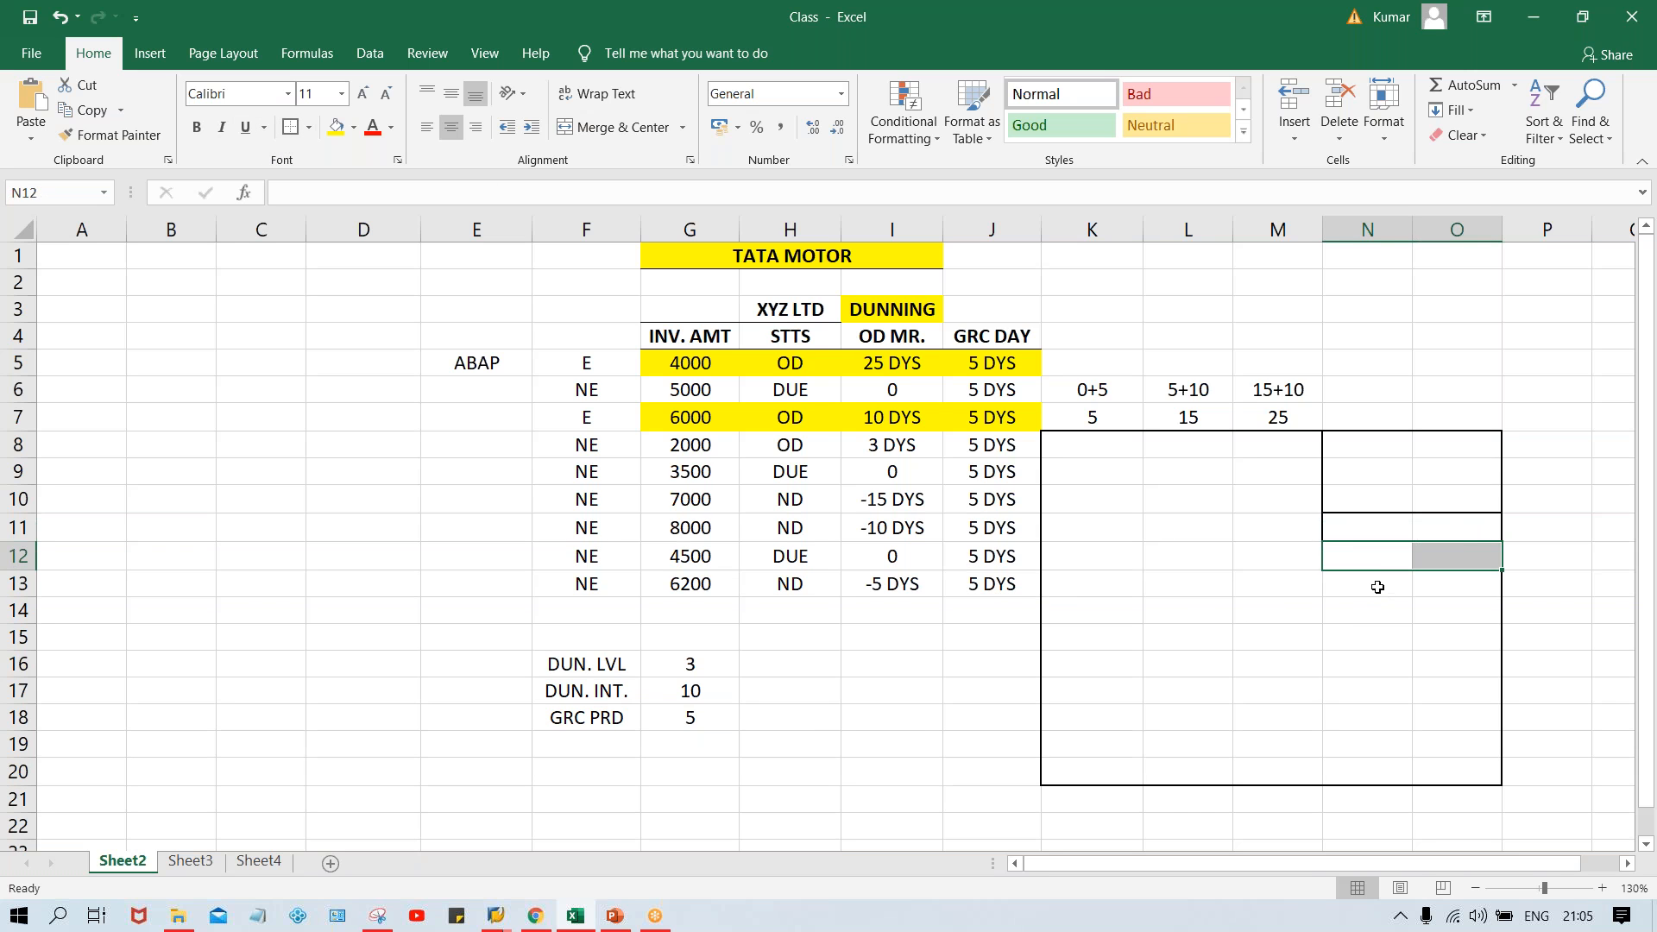
left_click_drag(1376, 586, 1450, 584)
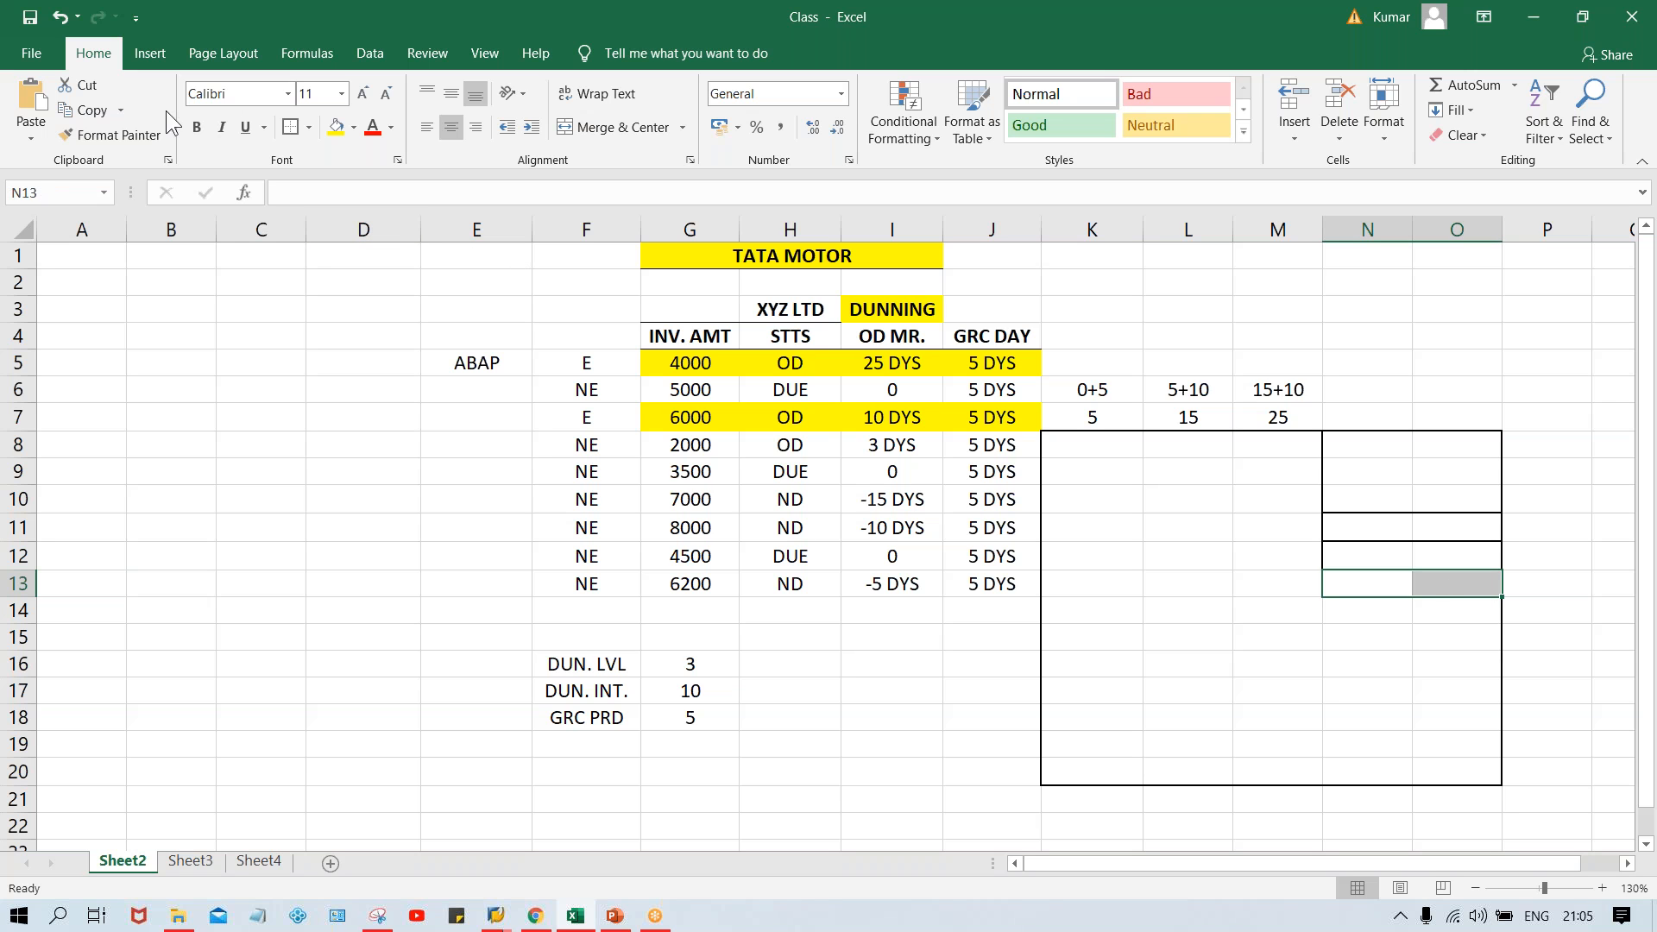
left_click(286, 129)
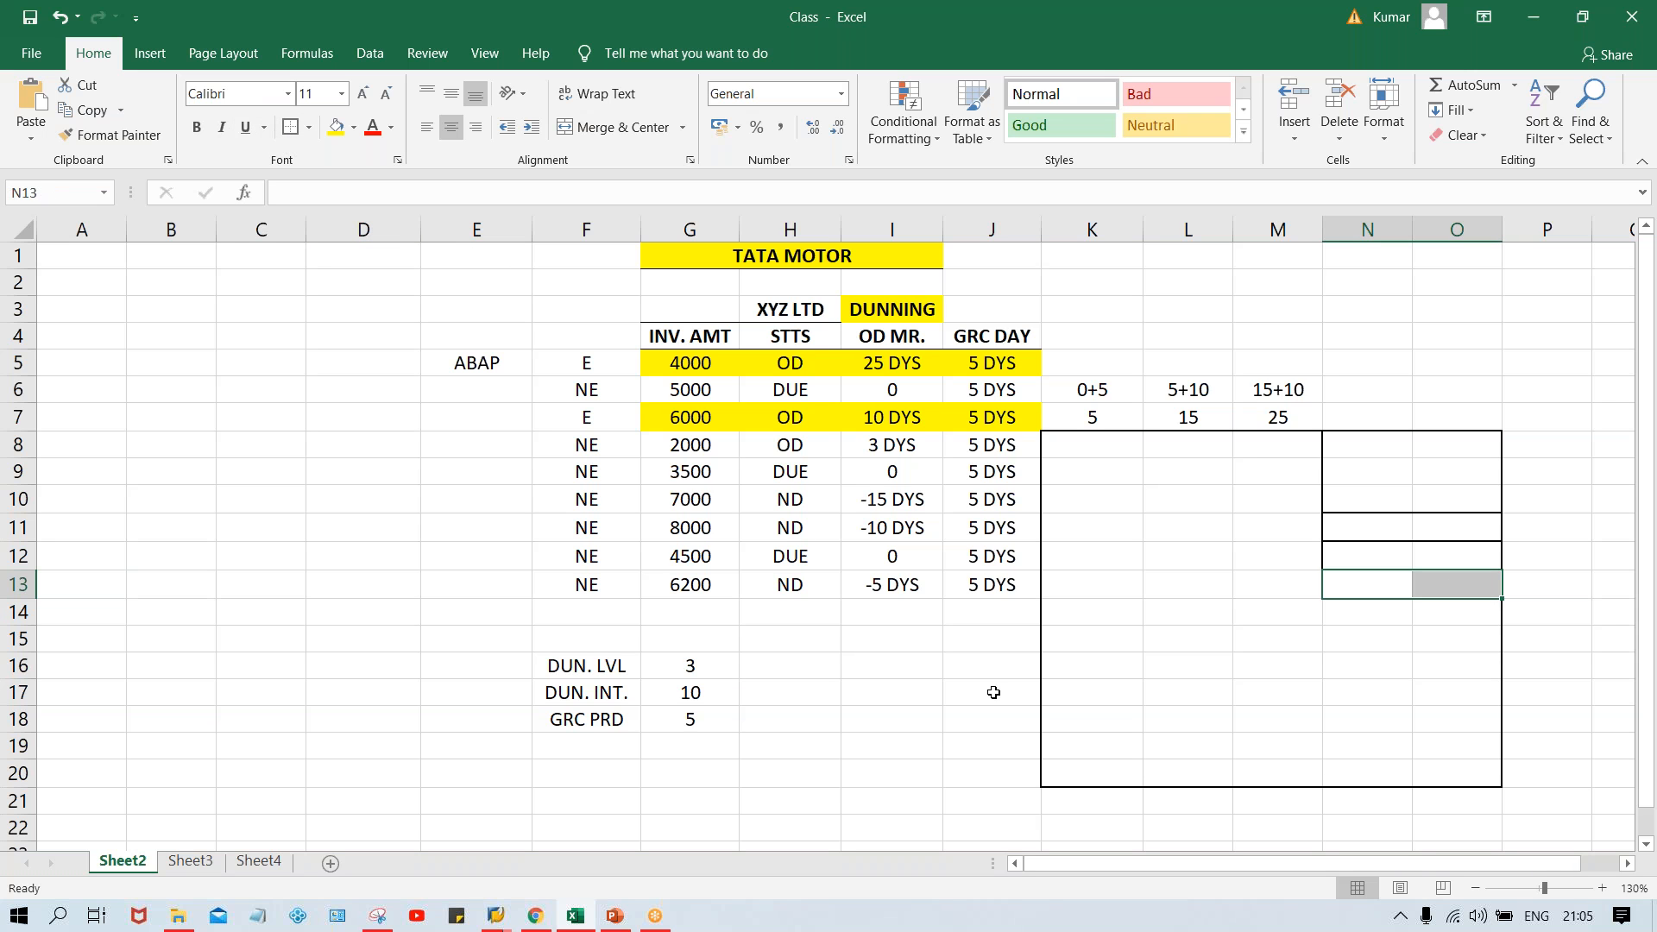
- Put a thick outside border around K19:O20 as the footer block of the outlined form
left_click_drag(1061, 742, 1468, 771)
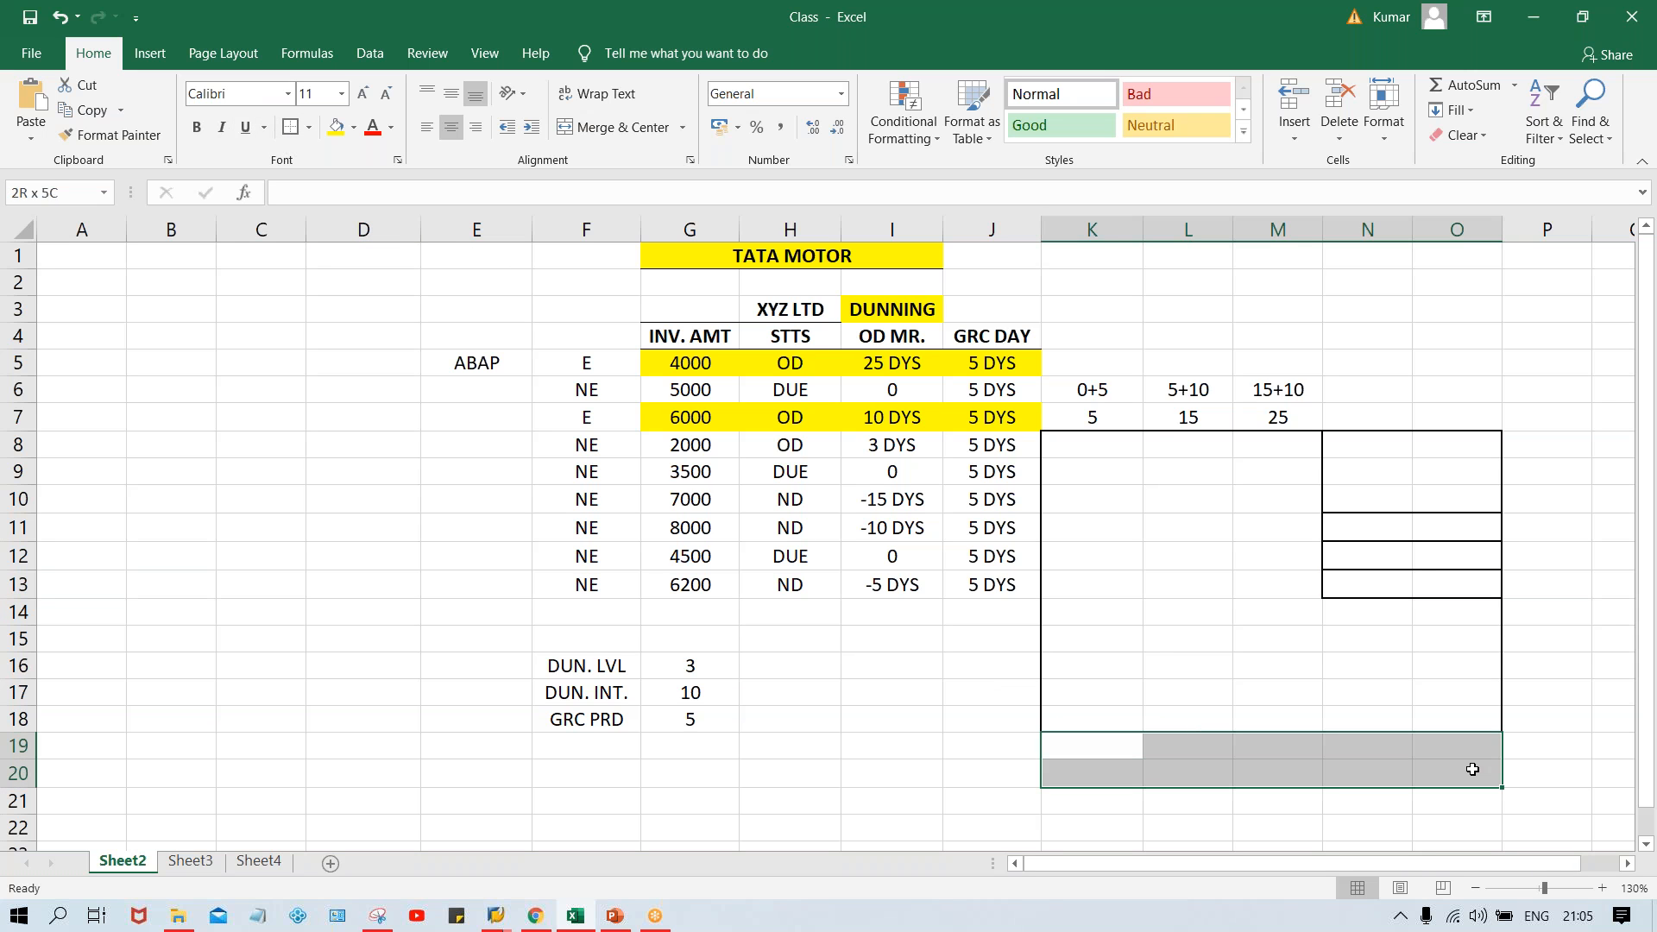
left_click(287, 129)
left_click(1383, 651)
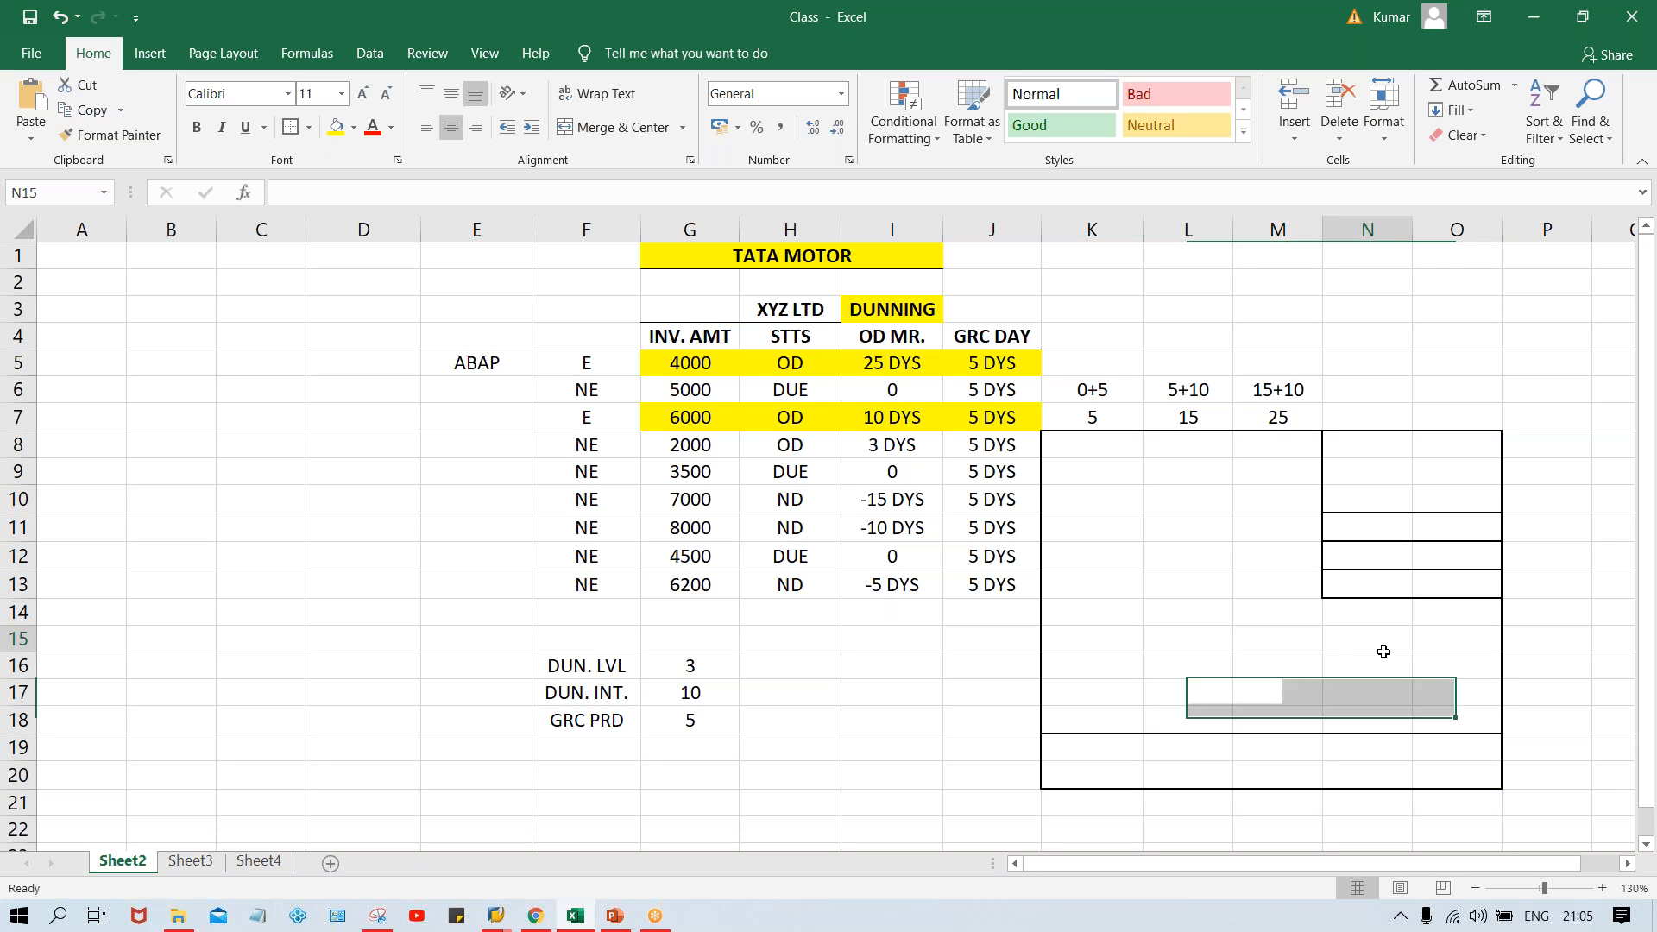
- Put a thick outside border around cells K10:L10 inside the outlined form
left_click_drag(1097, 486, 1191, 498)
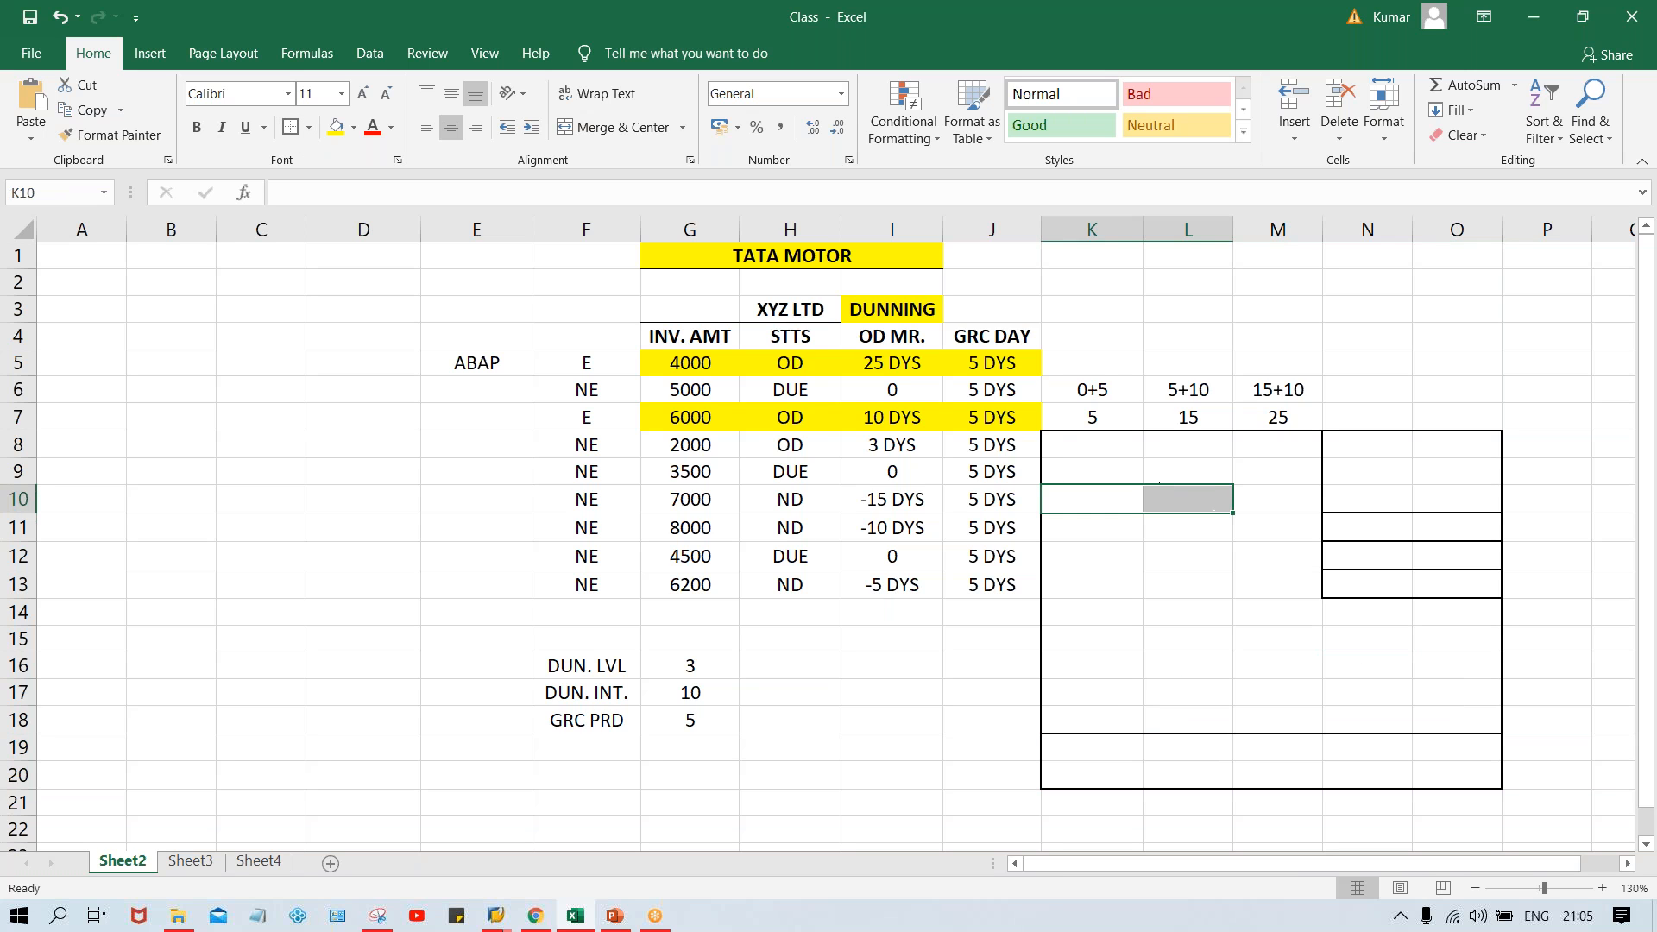
left_click(288, 127)
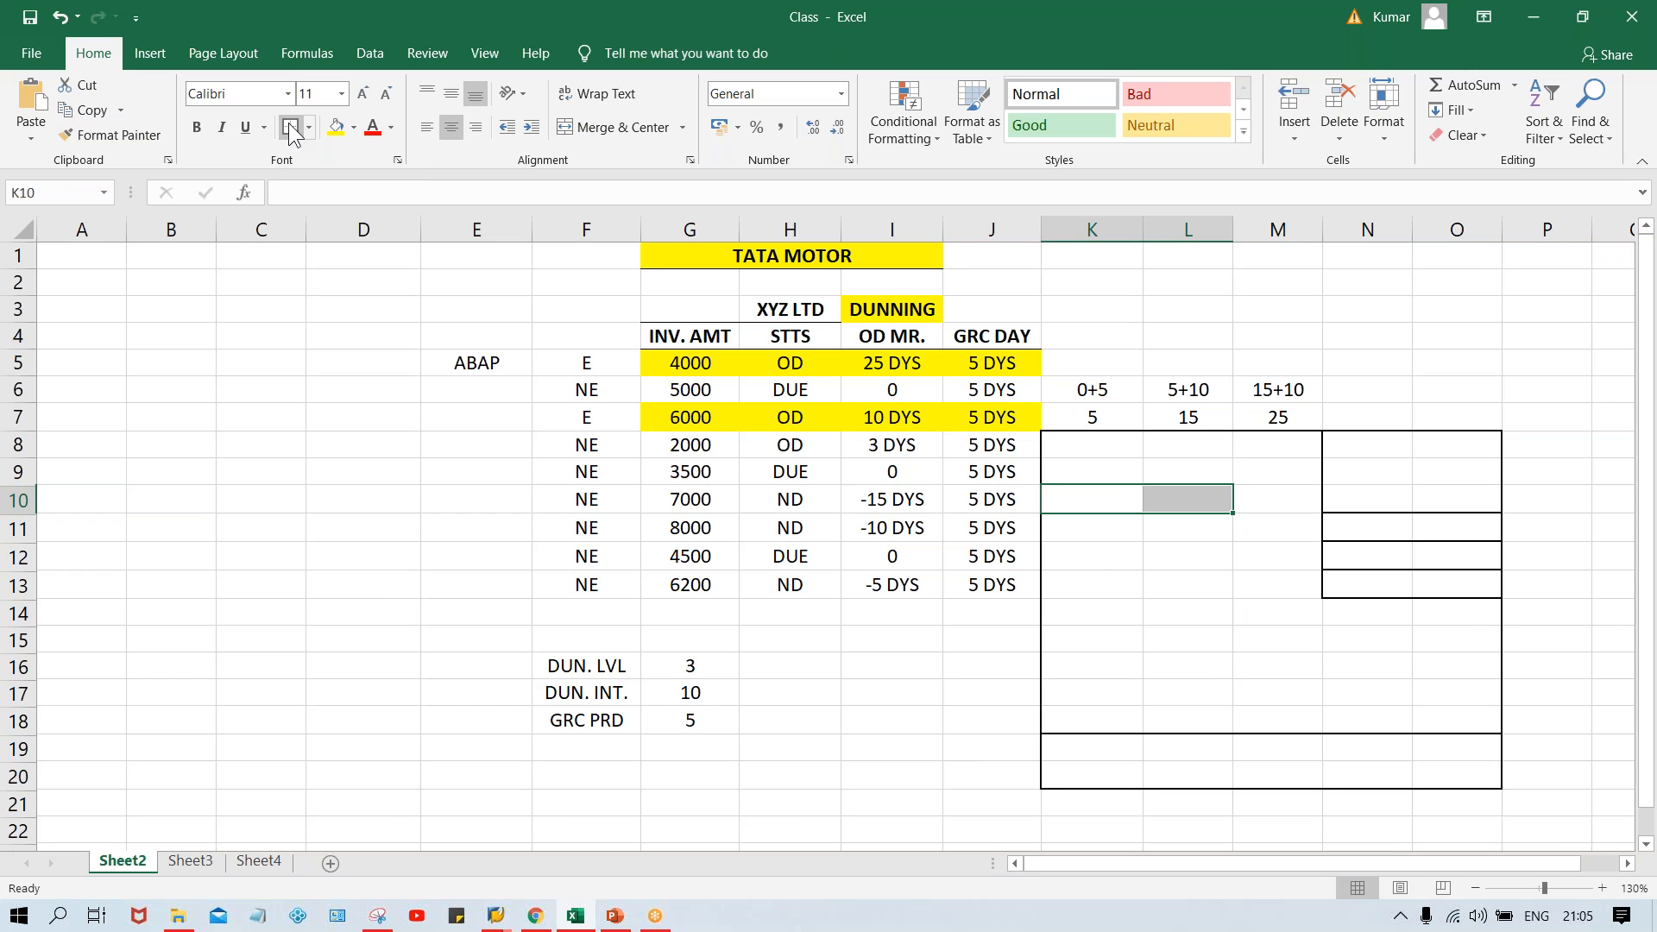
left_click(1170, 537)
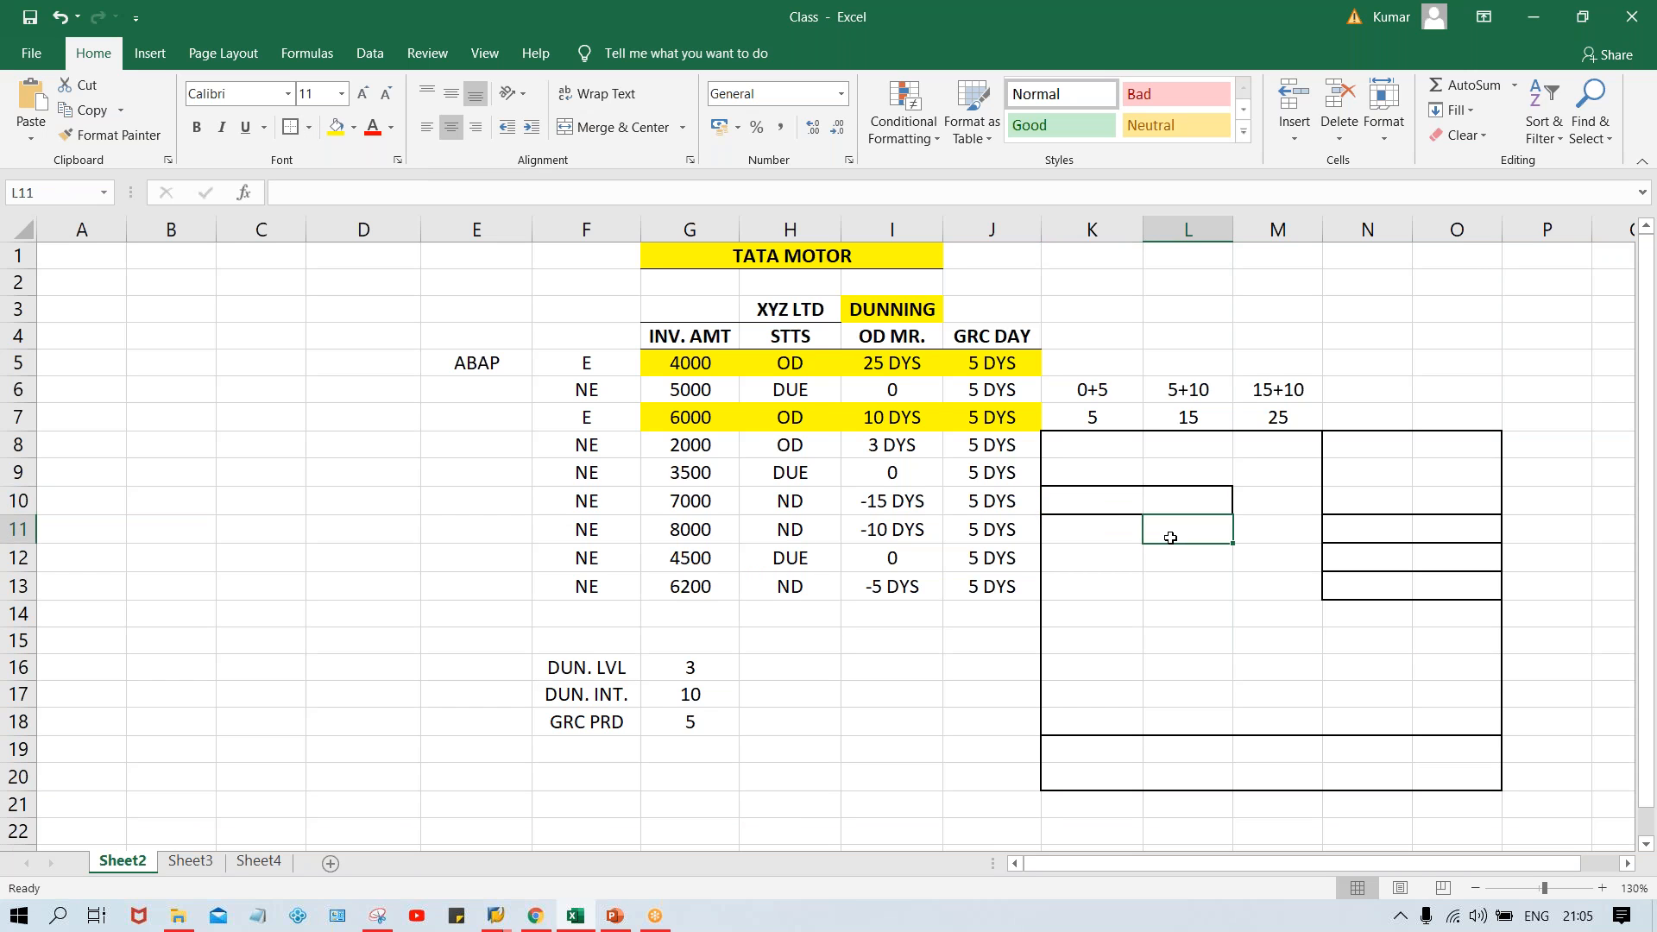
left_click(1122, 501)
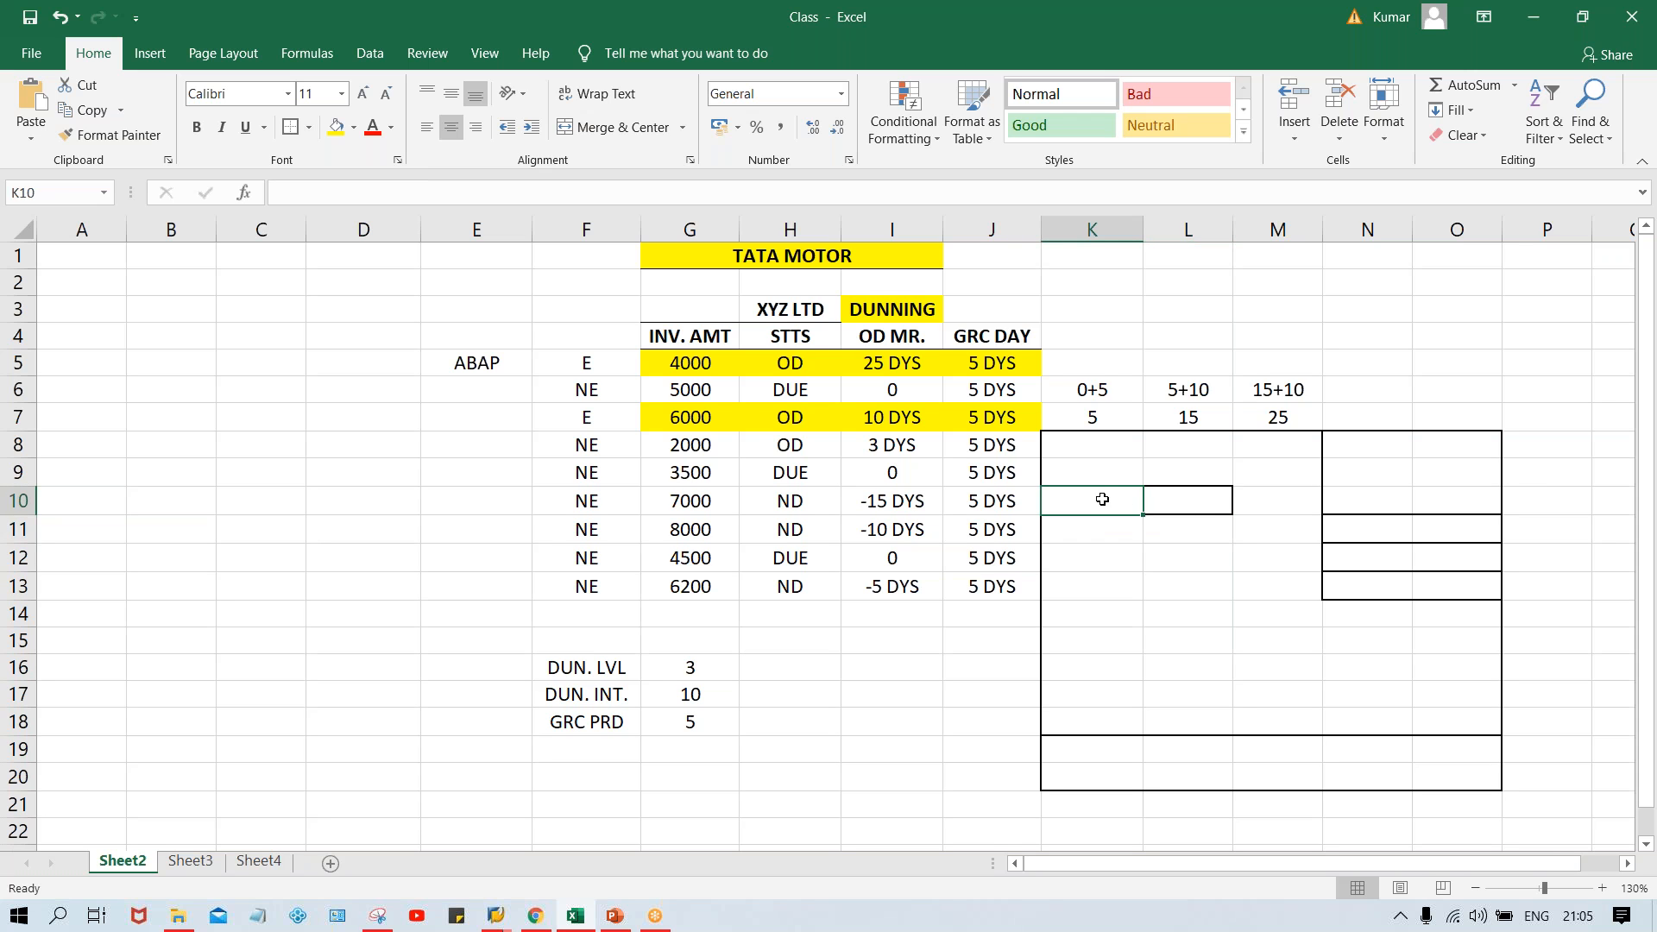
left_click_drag(1106, 500, 1180, 501)
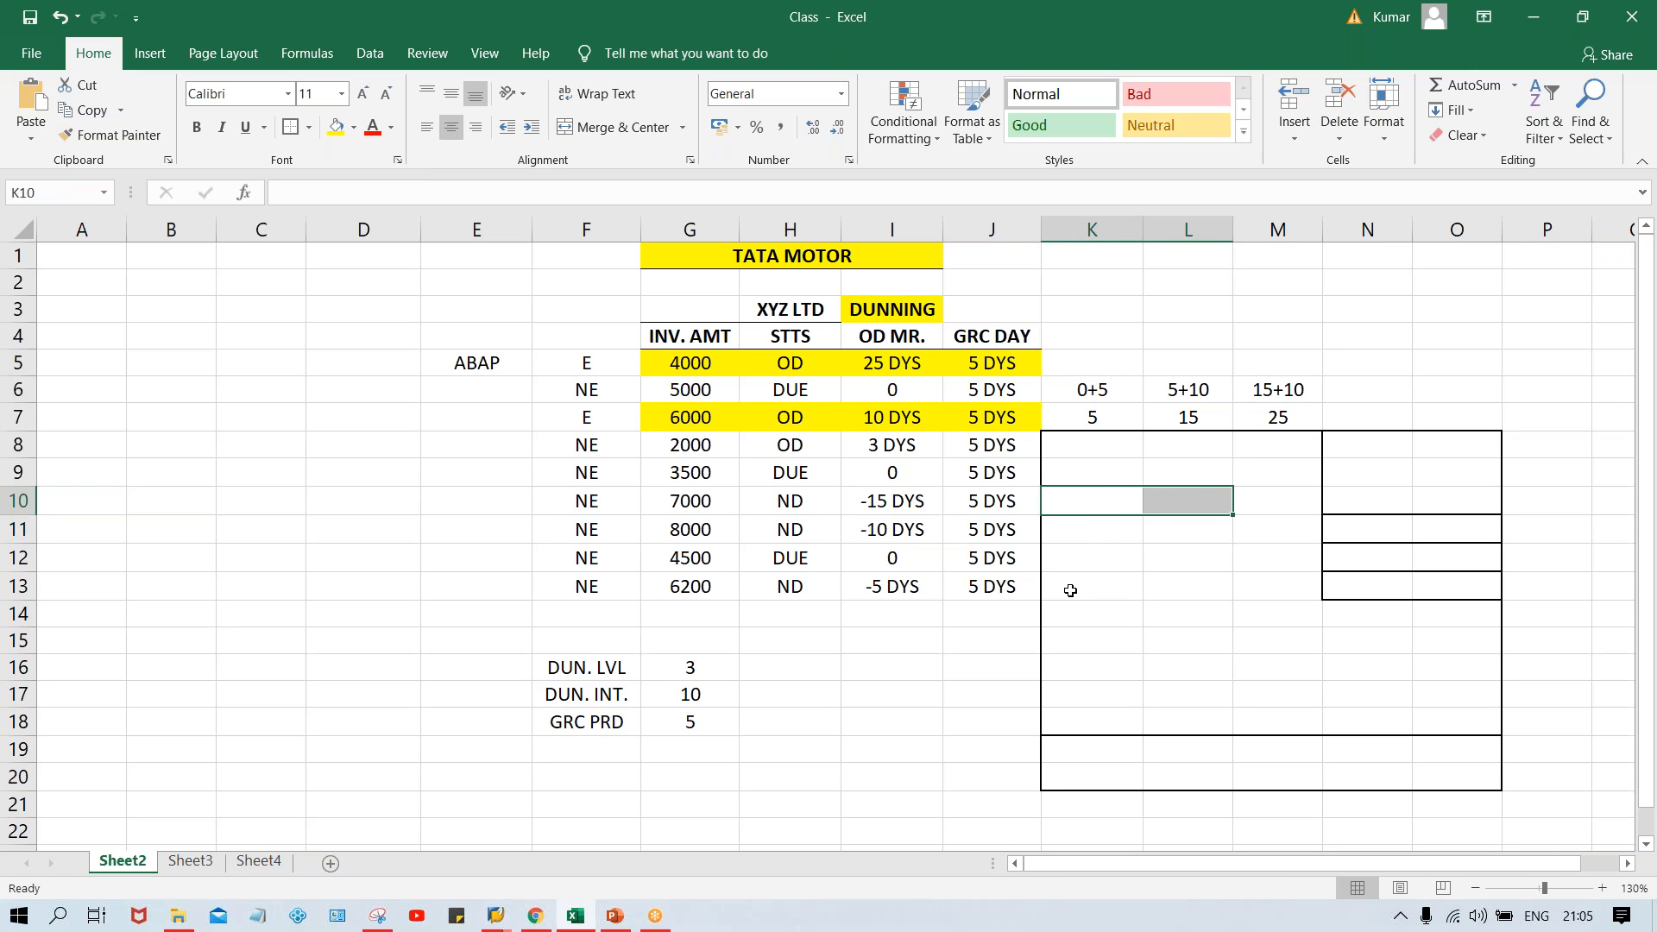
left_click(1138, 561)
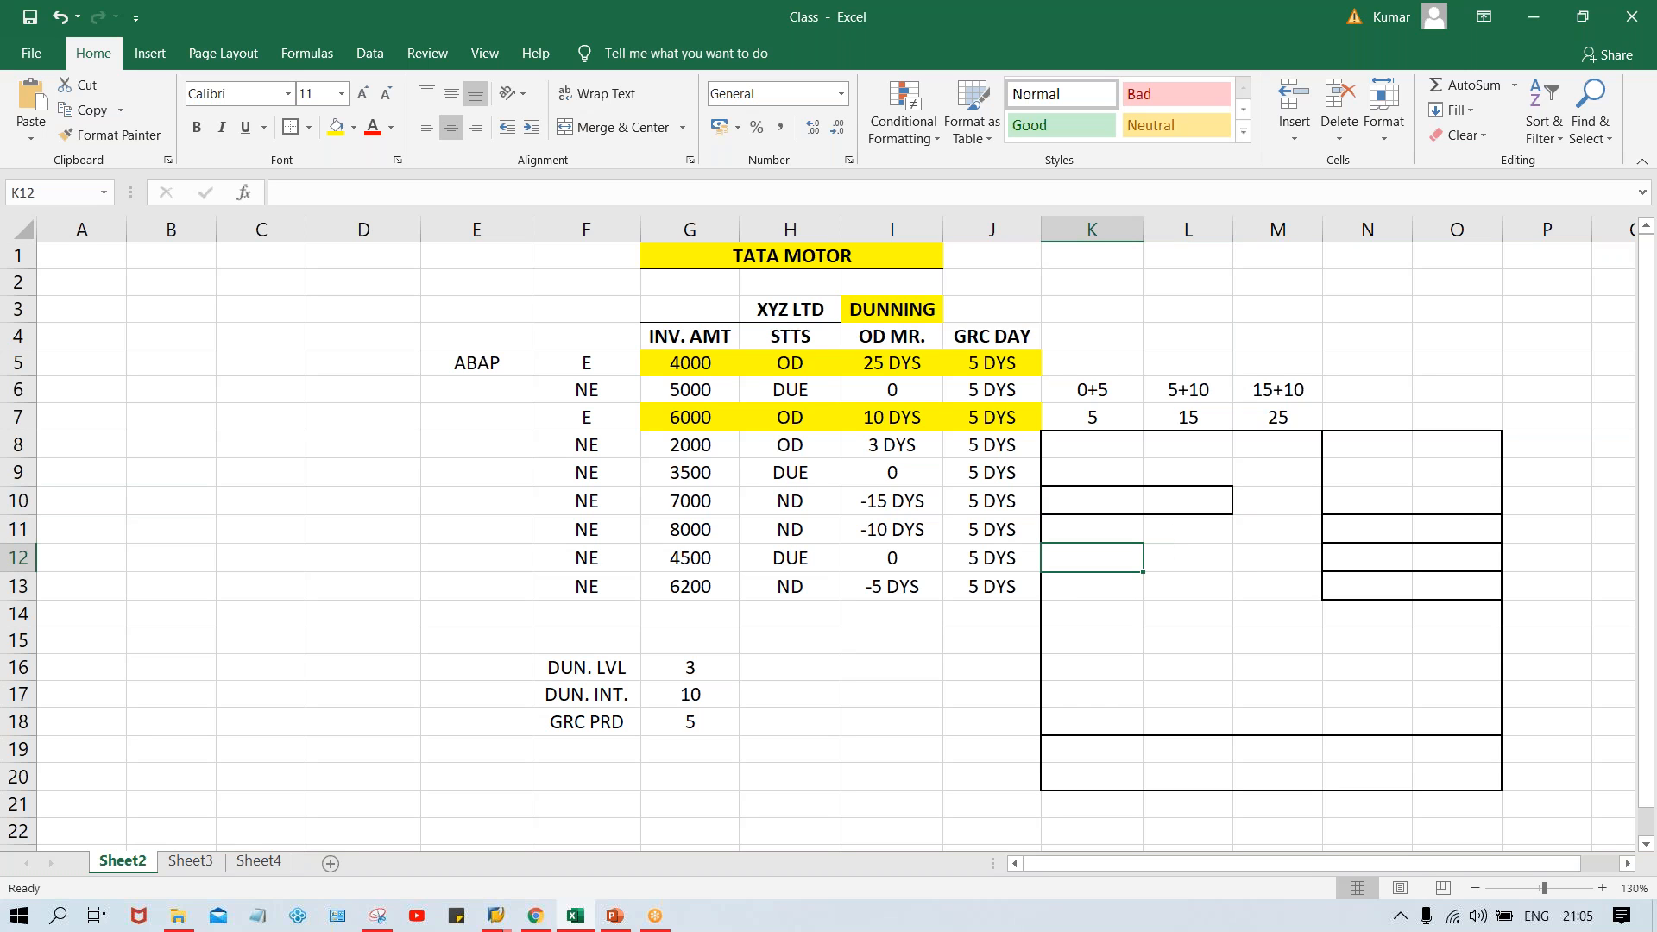
left_click(1406, 499)
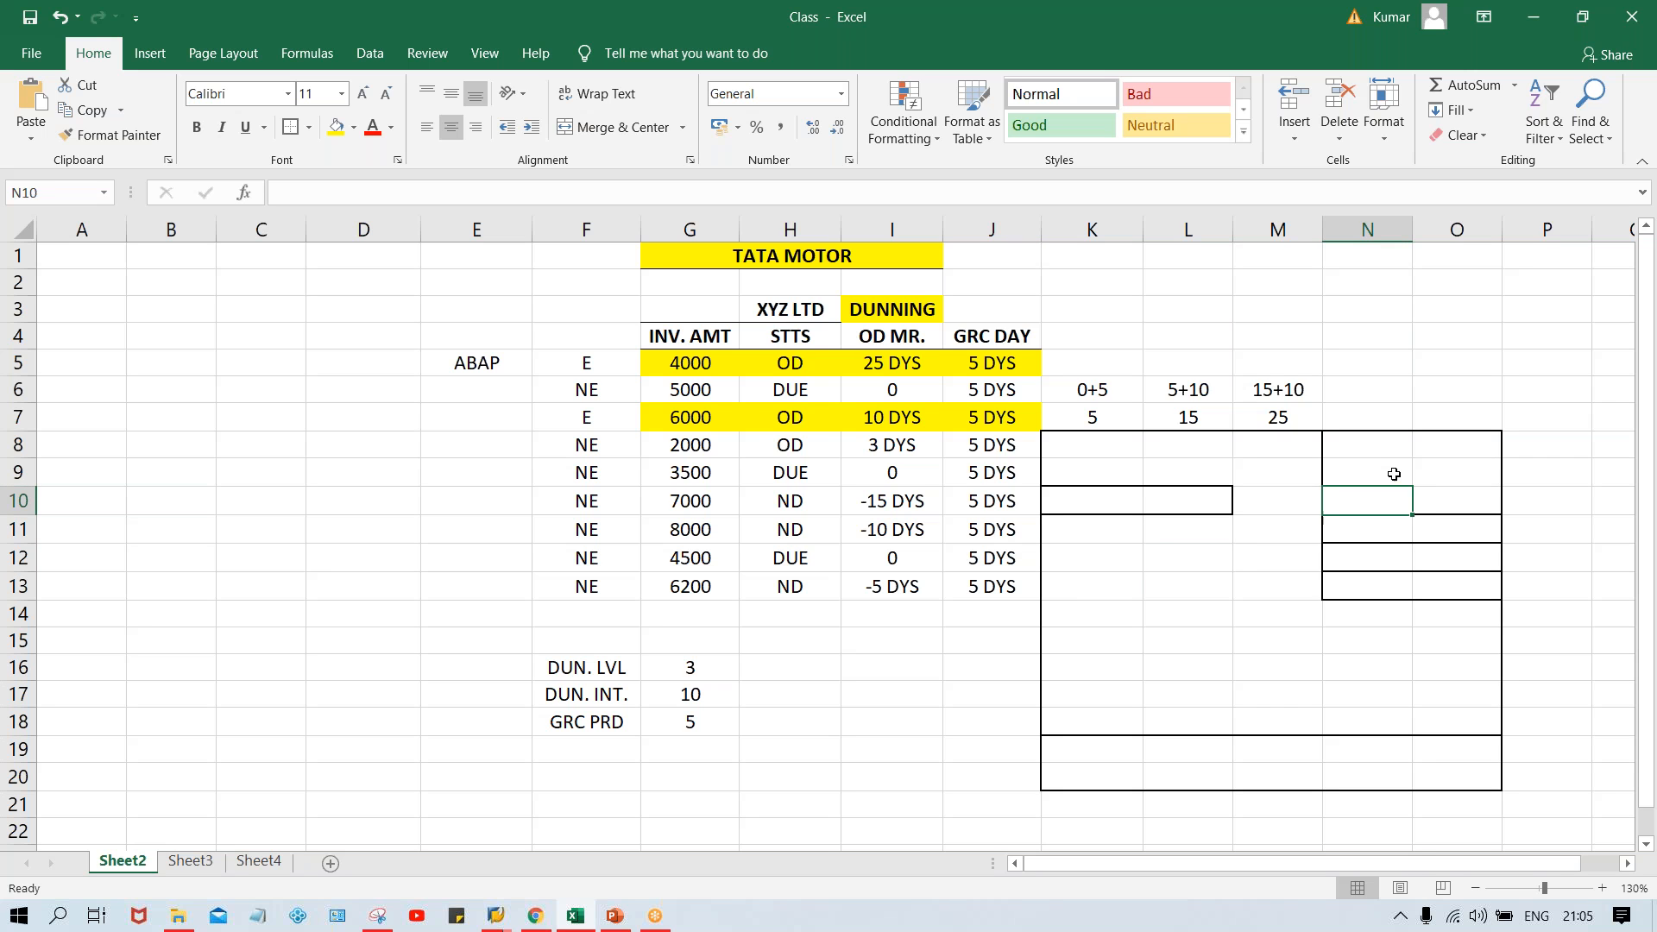
left_click(1387, 529)
left_click(1382, 557)
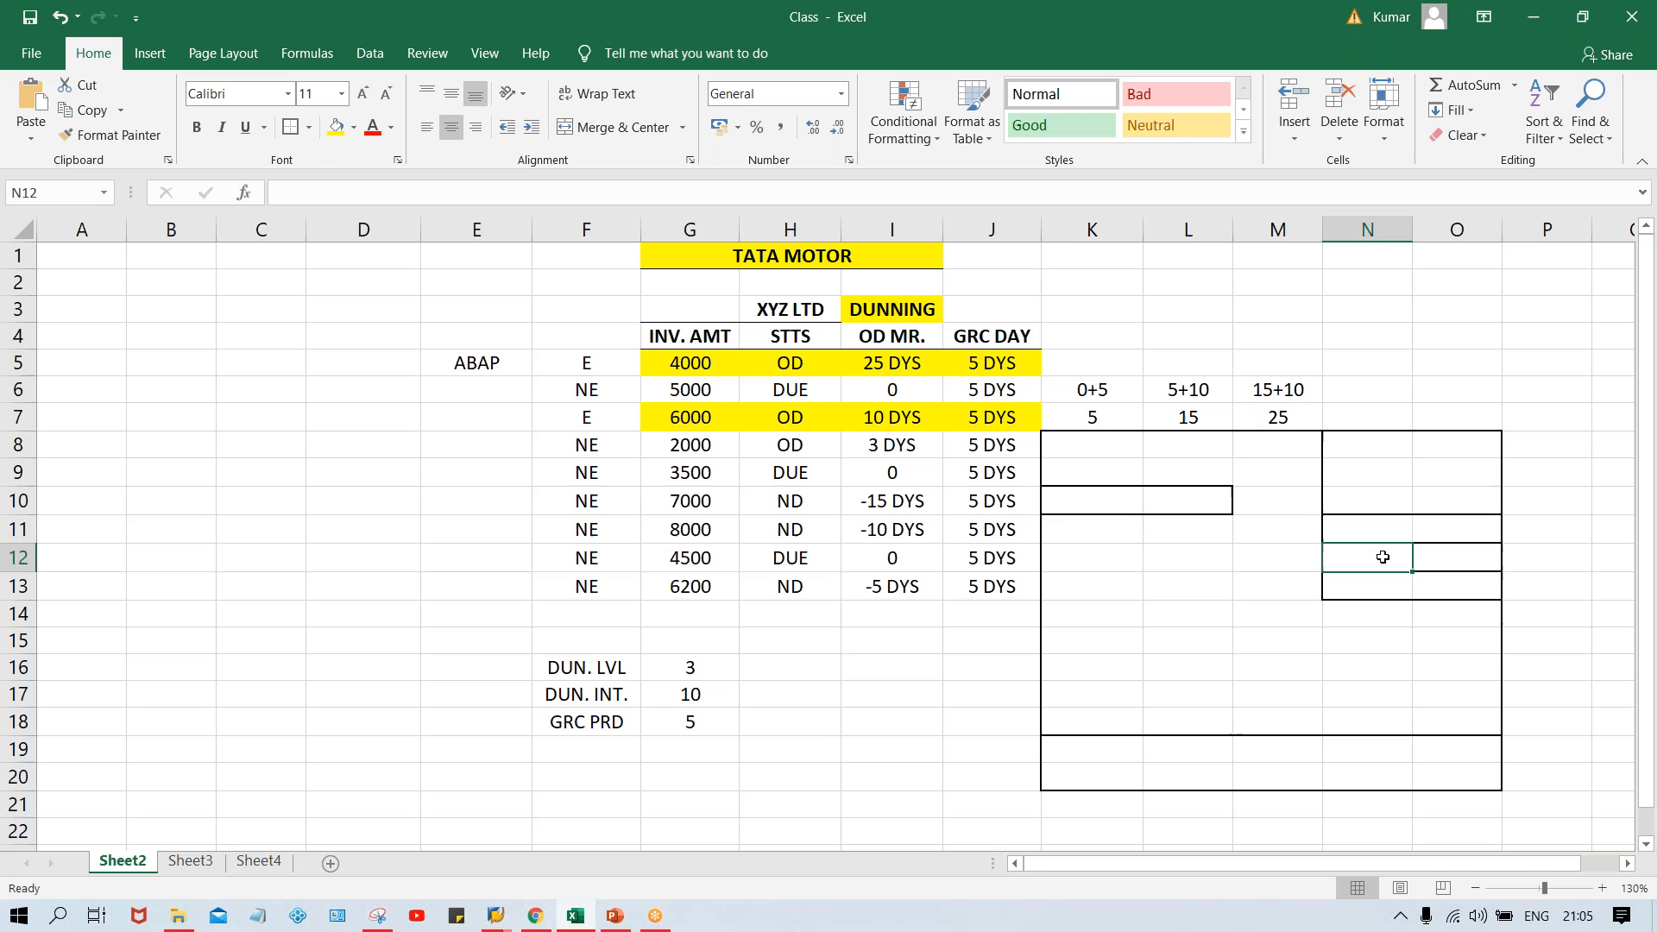
left_click(1373, 590)
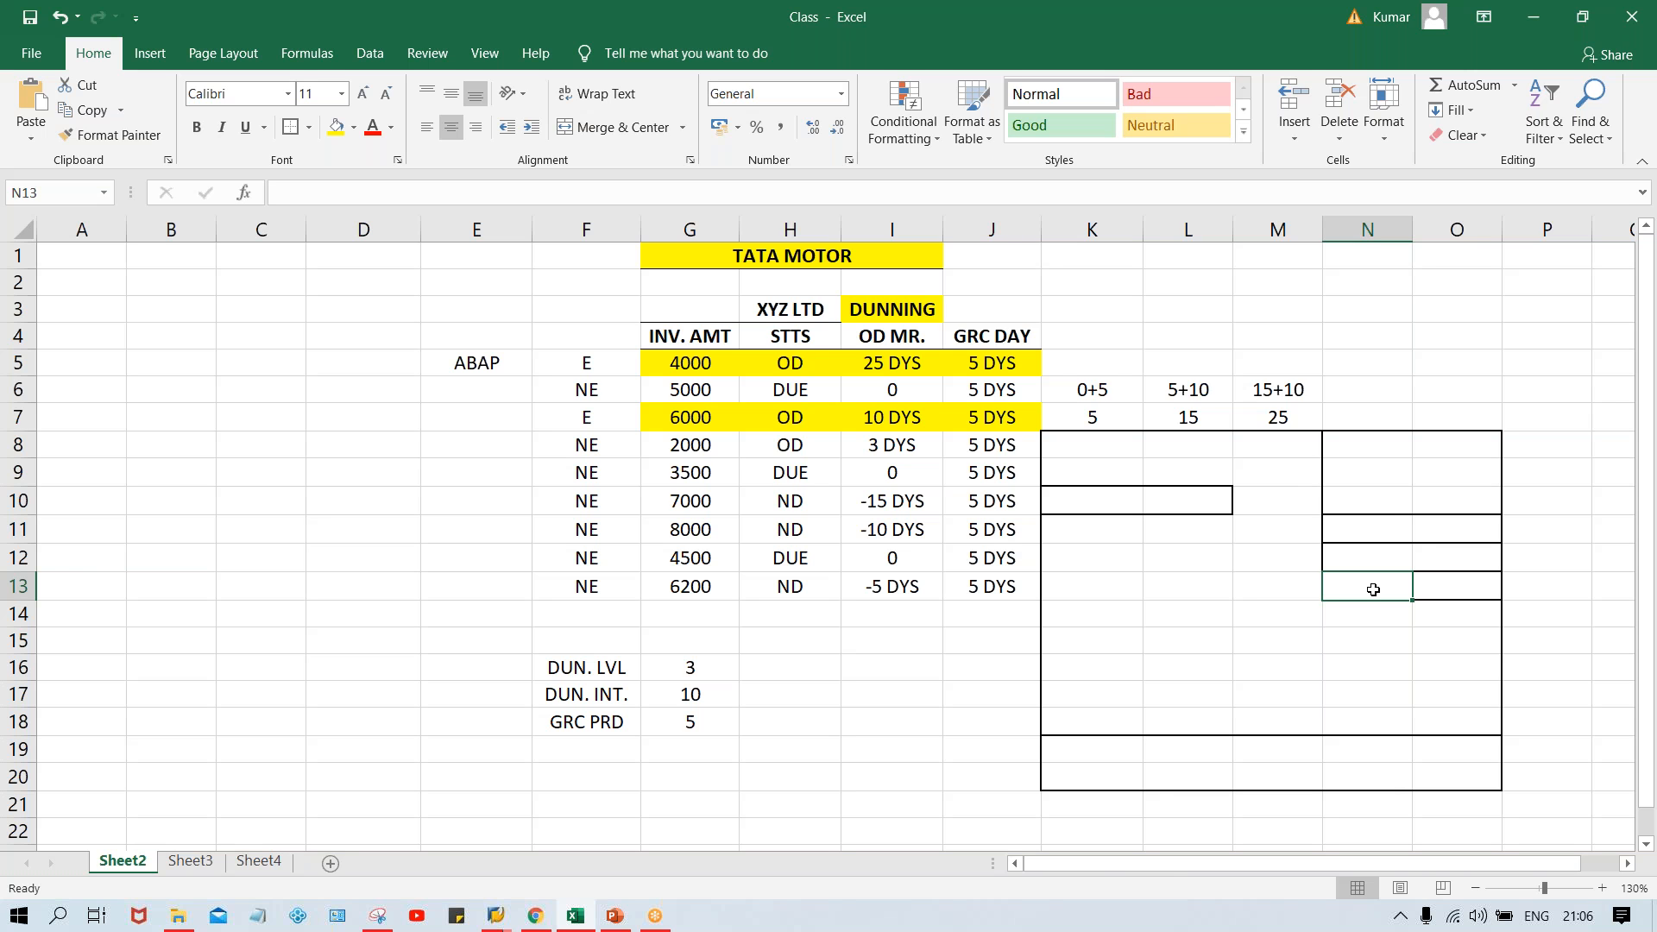
left_click(1113, 492)
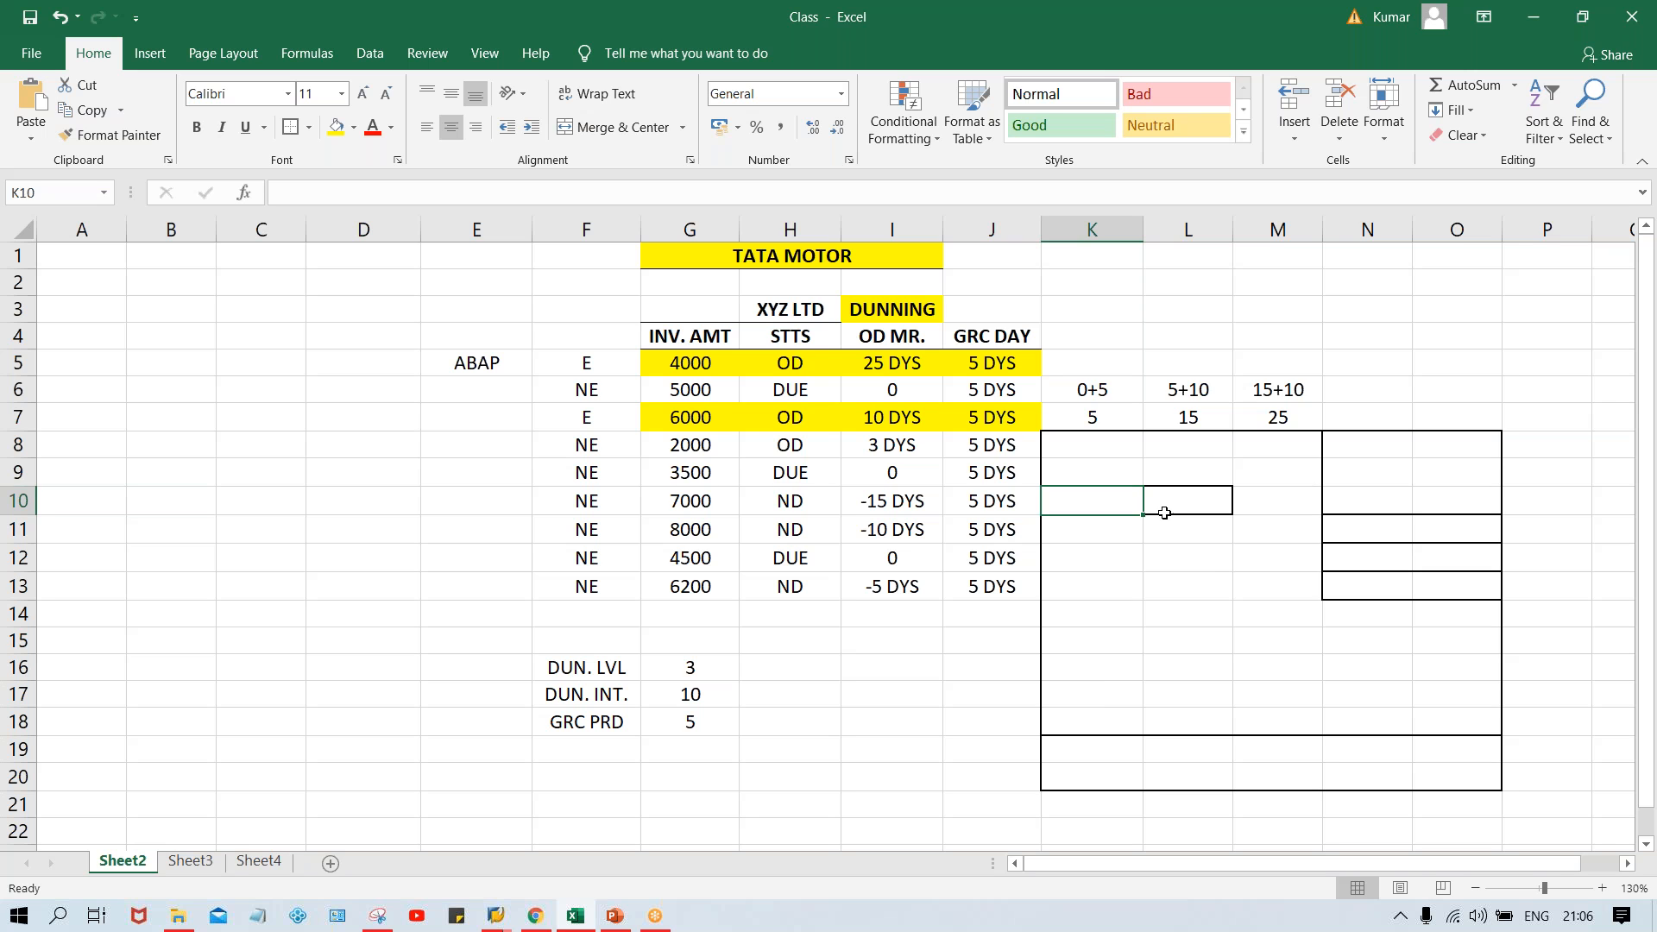
left_click(1216, 574)
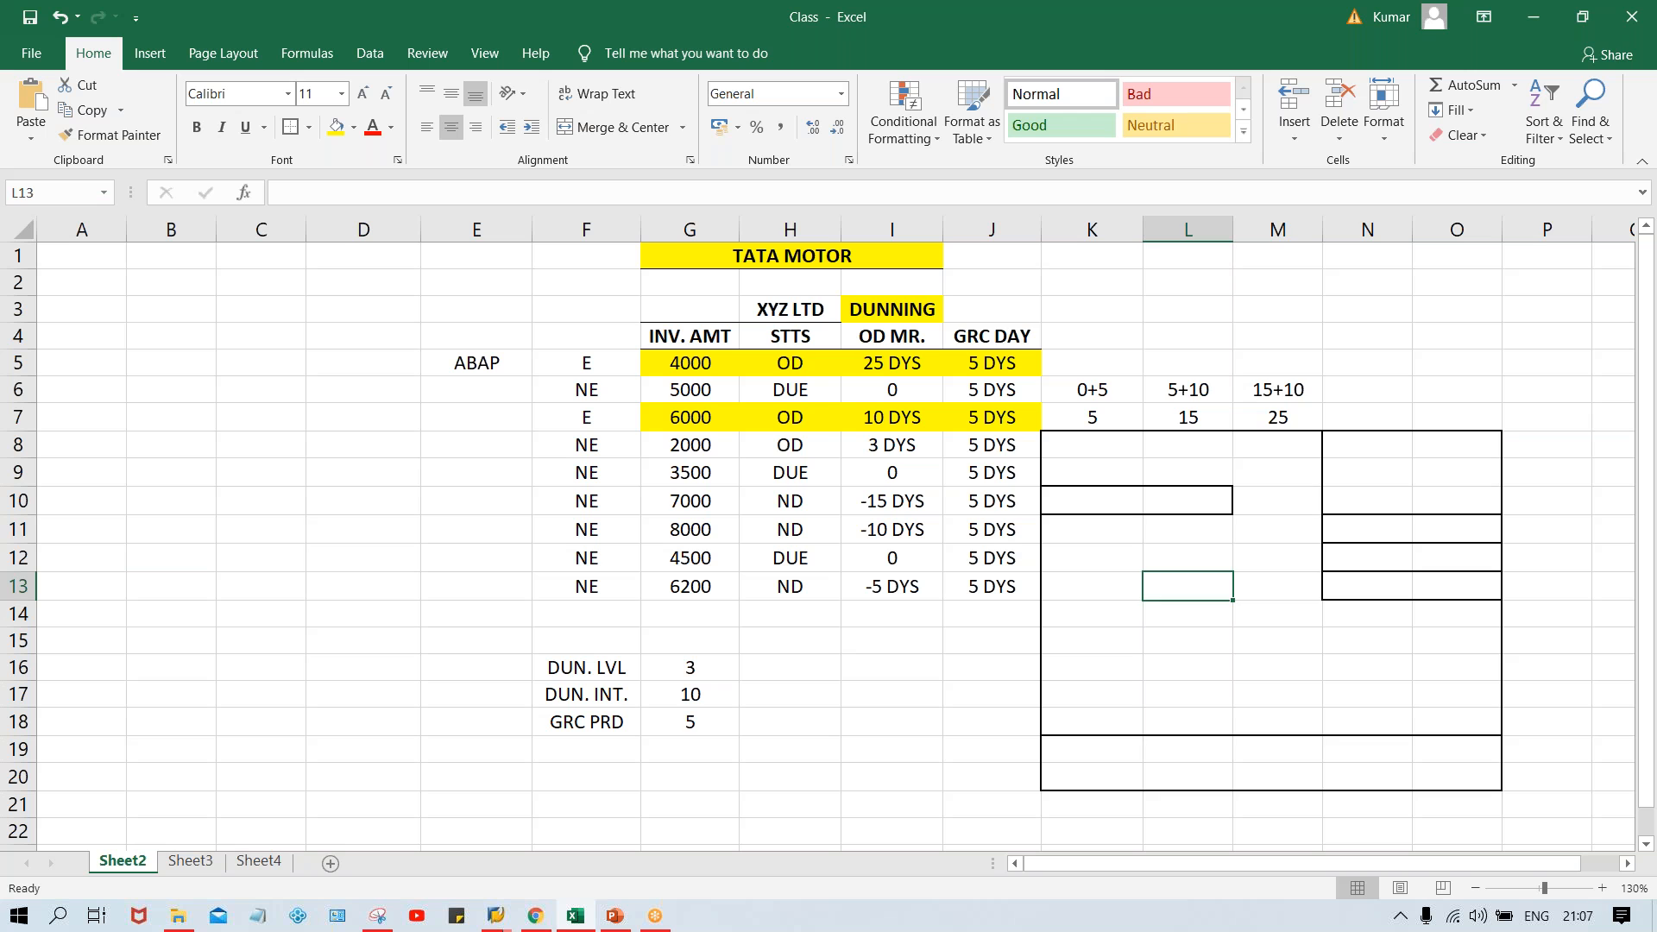
- Merge and center cells K14:O14 and enter the letter opening "Dear customer, this to notify....." in them
left_click_drag(1065, 611, 1437, 618)
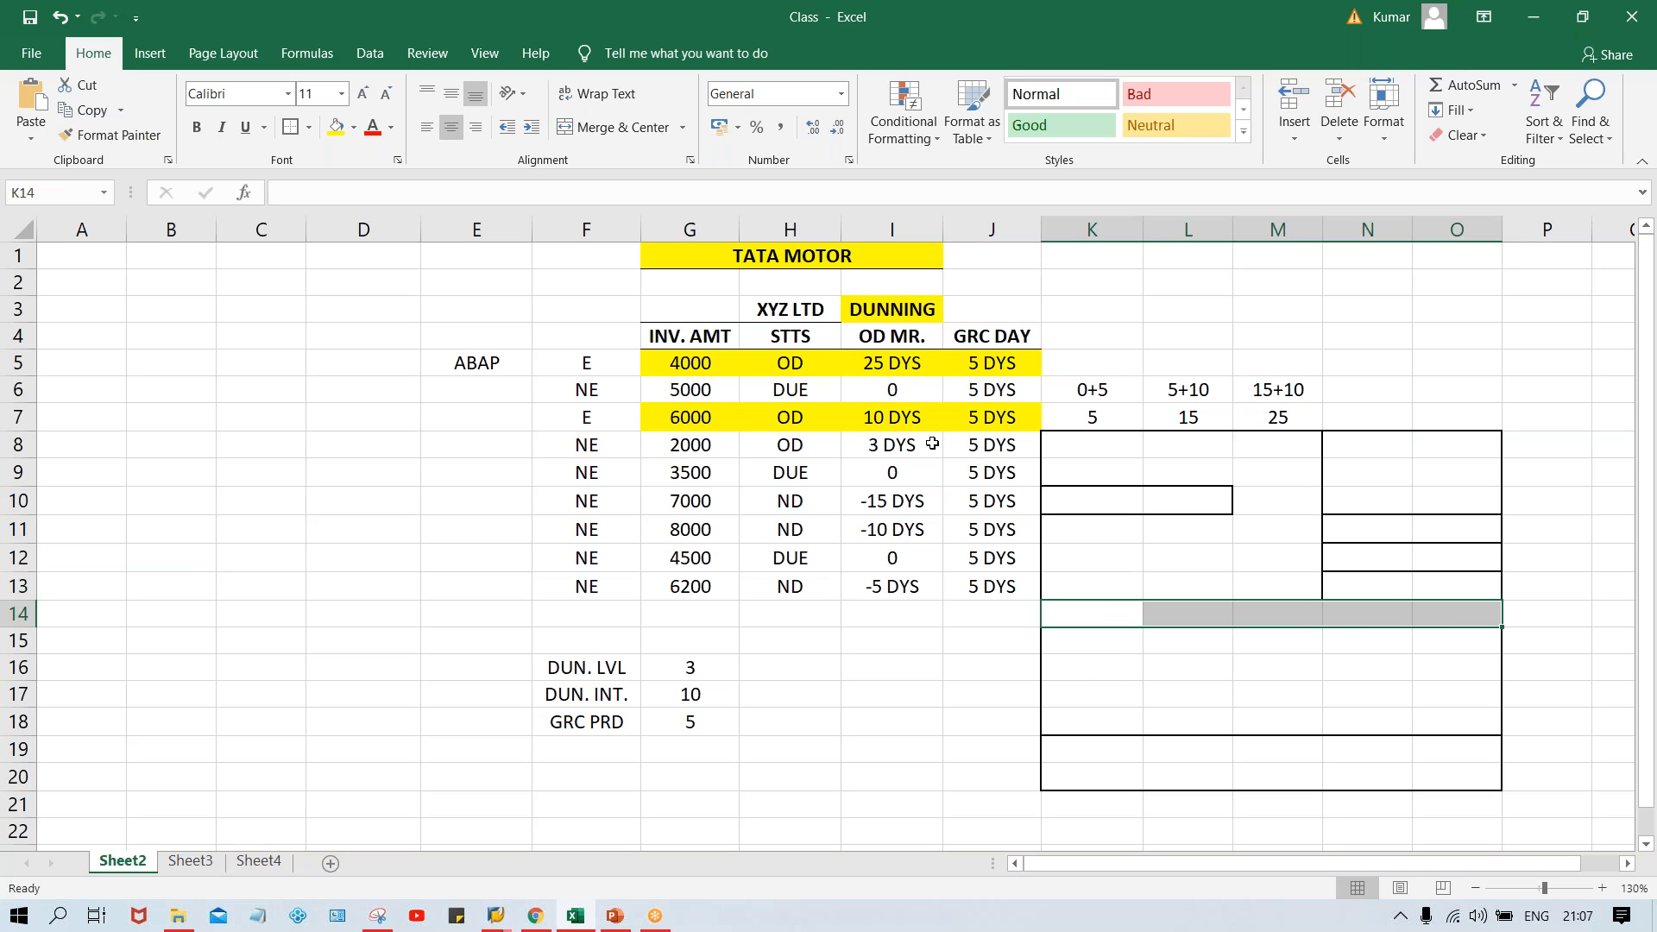
left_click(633, 127)
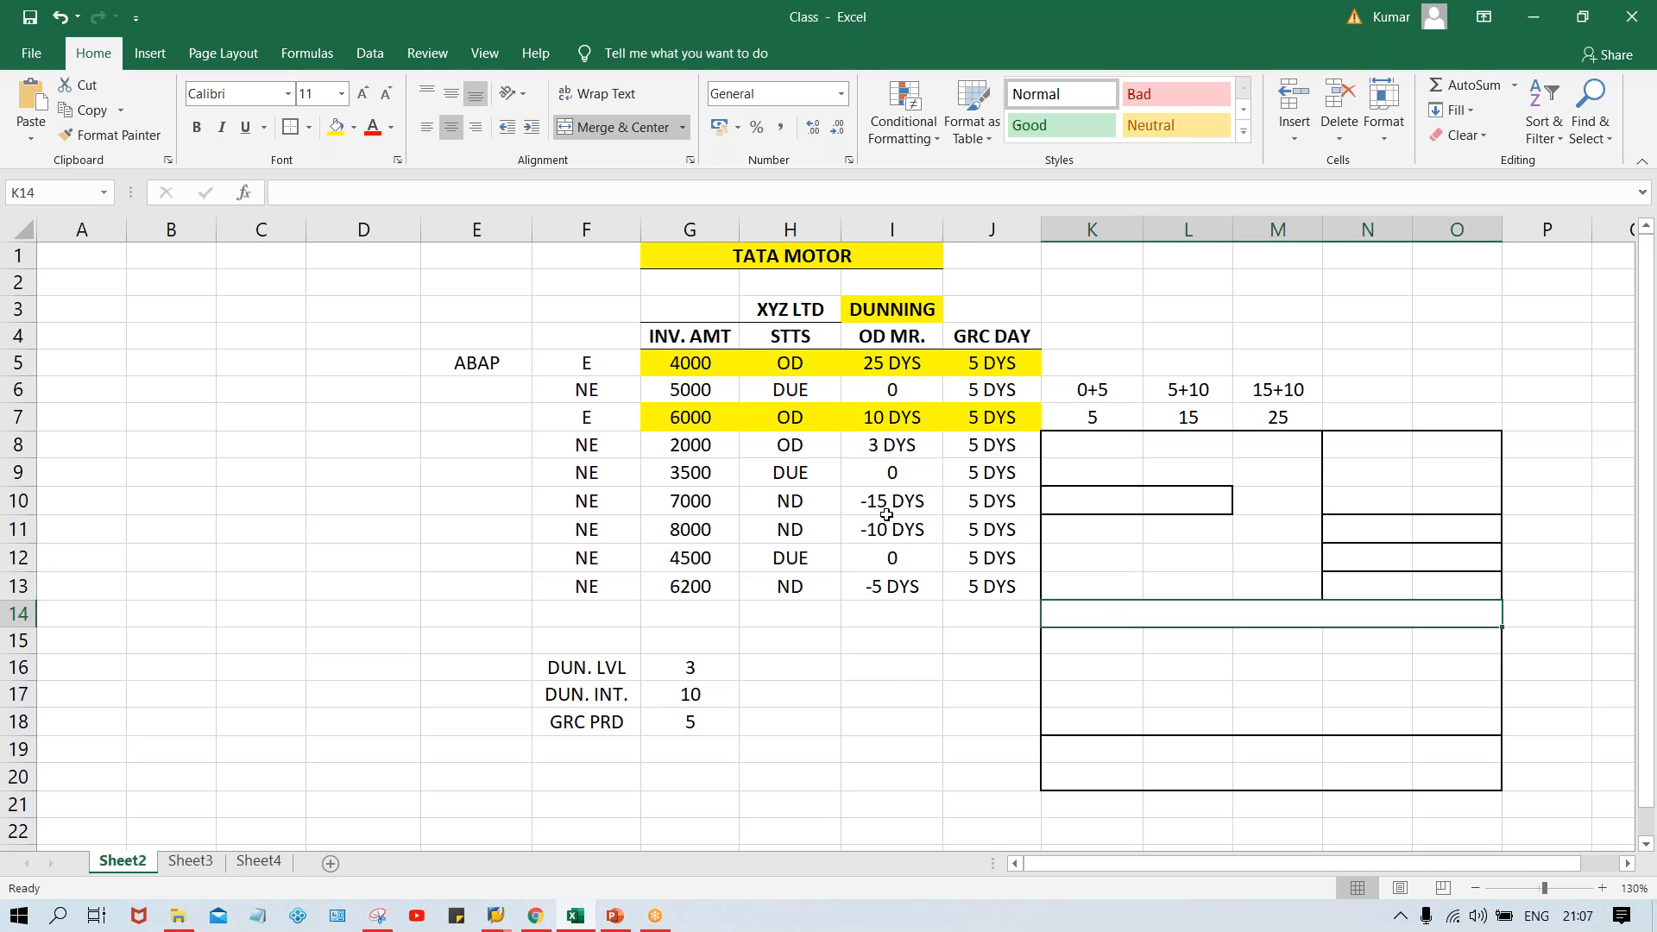
type("Dear ")
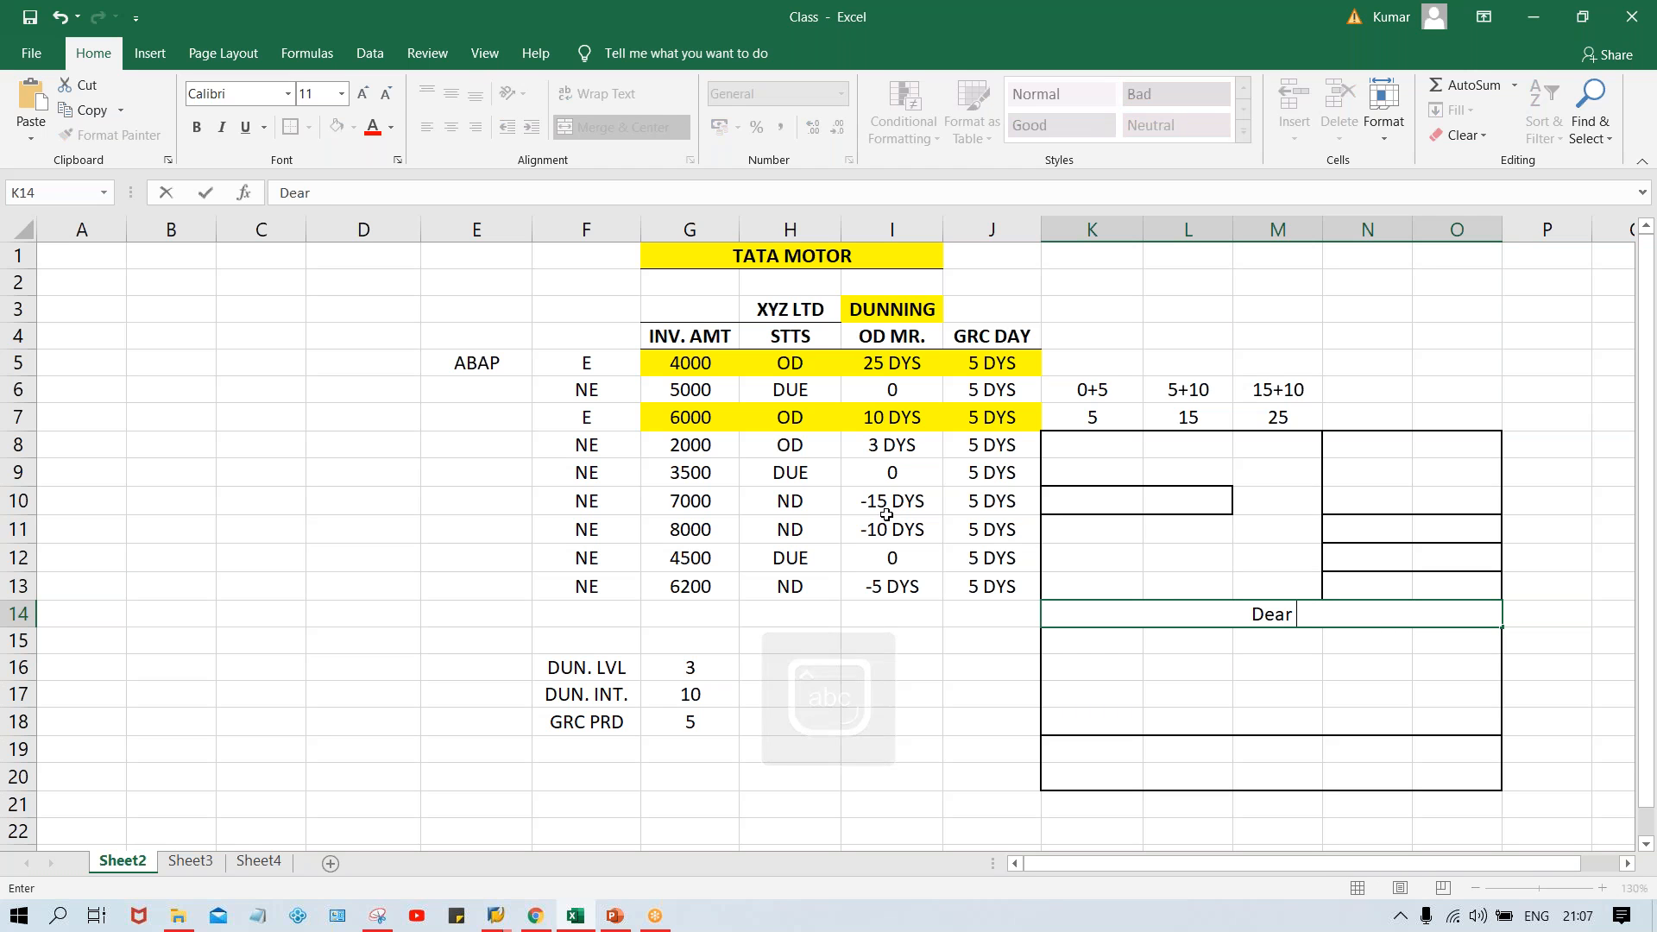
type("custome")
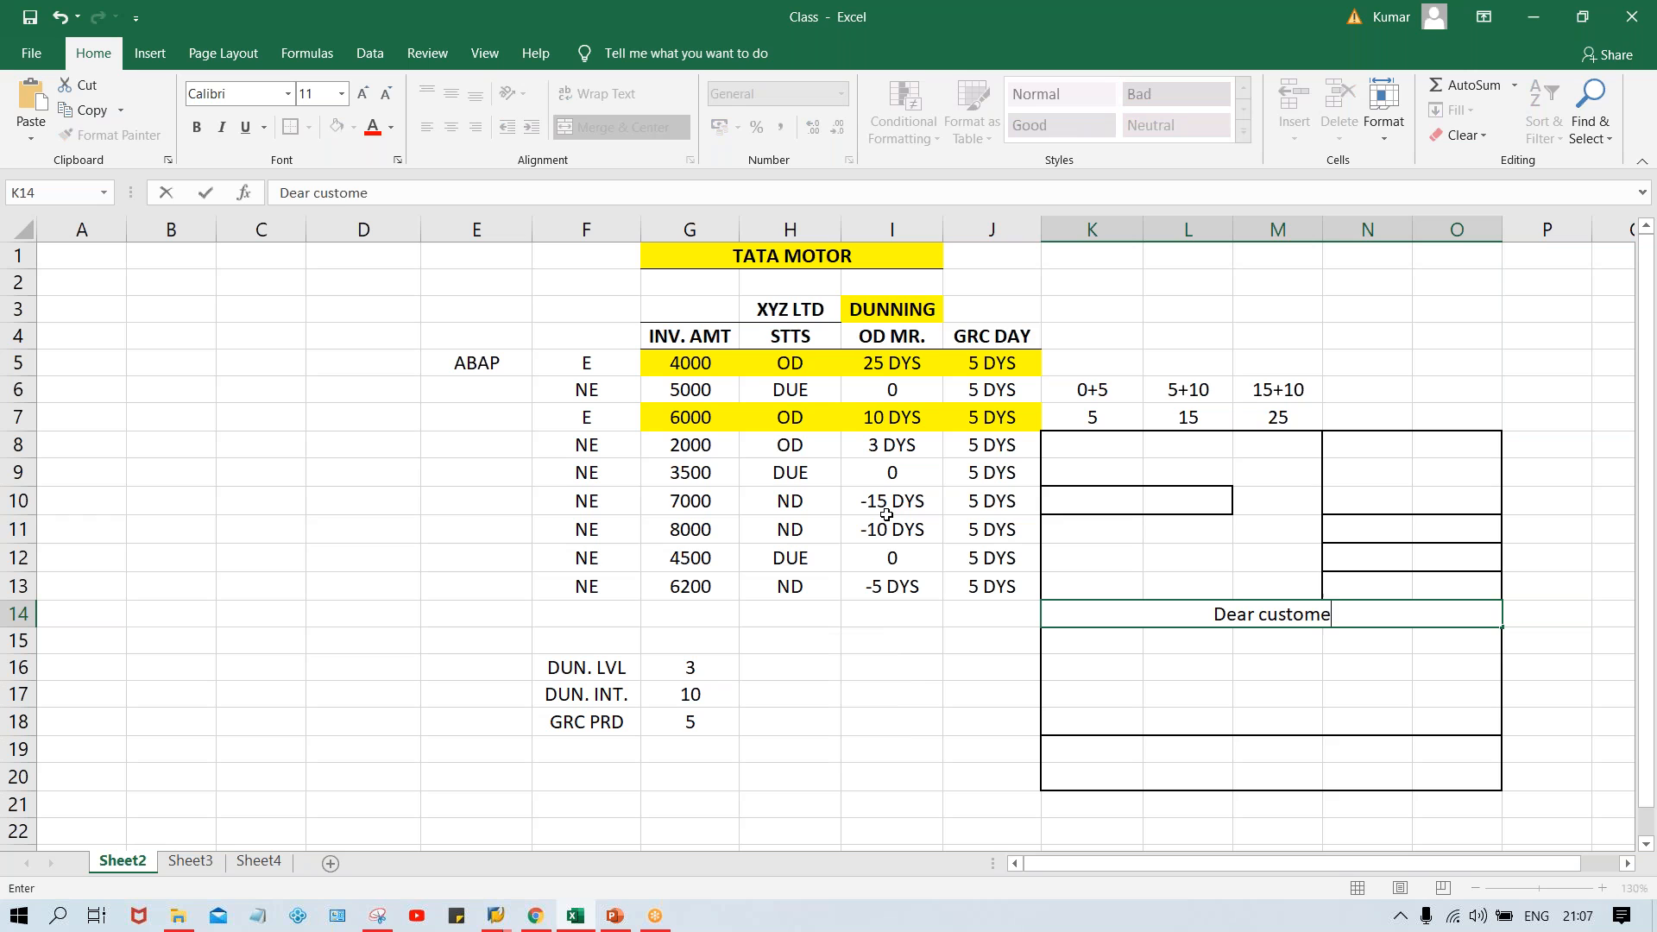
type("r ")
type(", this to")
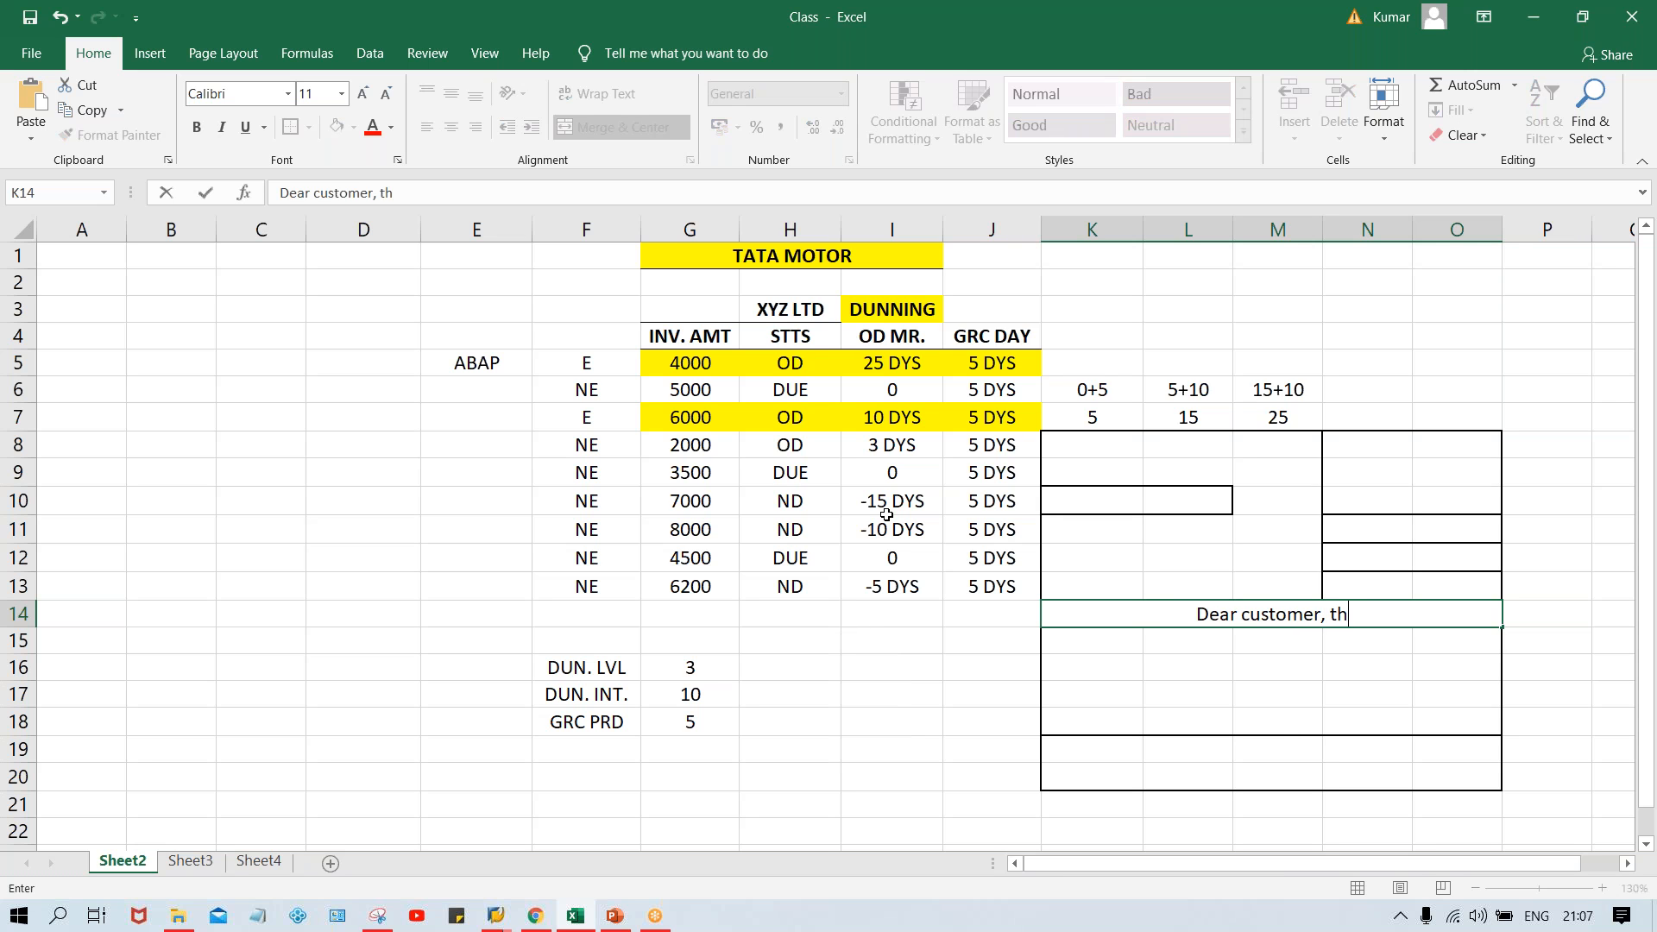
key("BackSpace")
key("BackSpace")
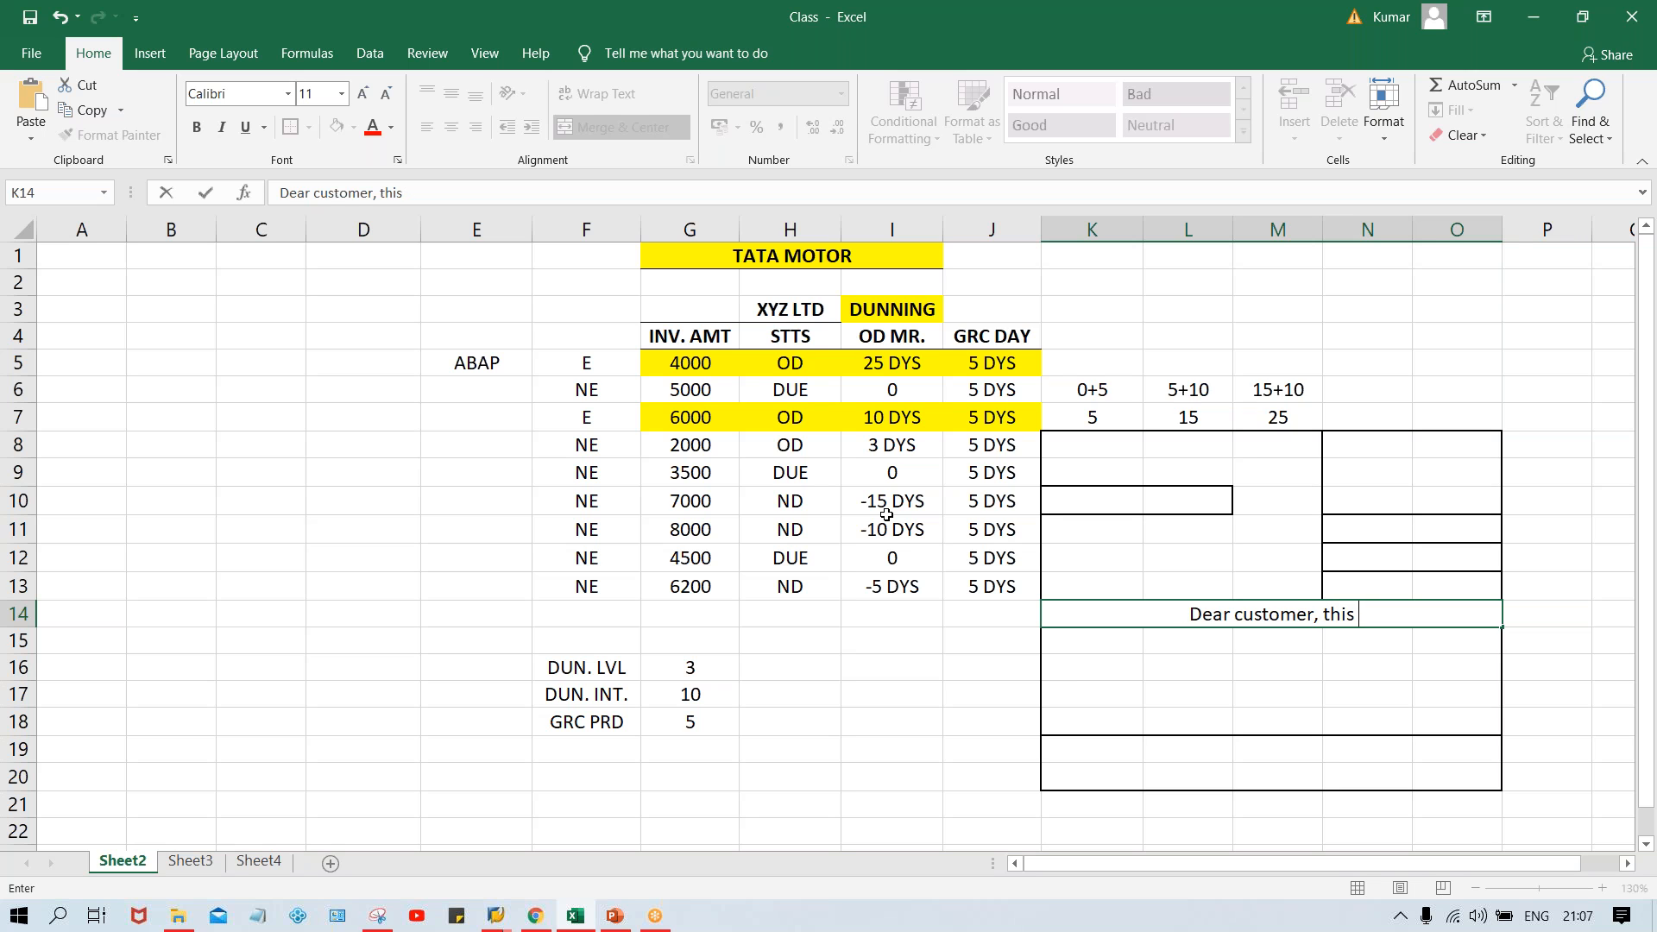
type("to noto")
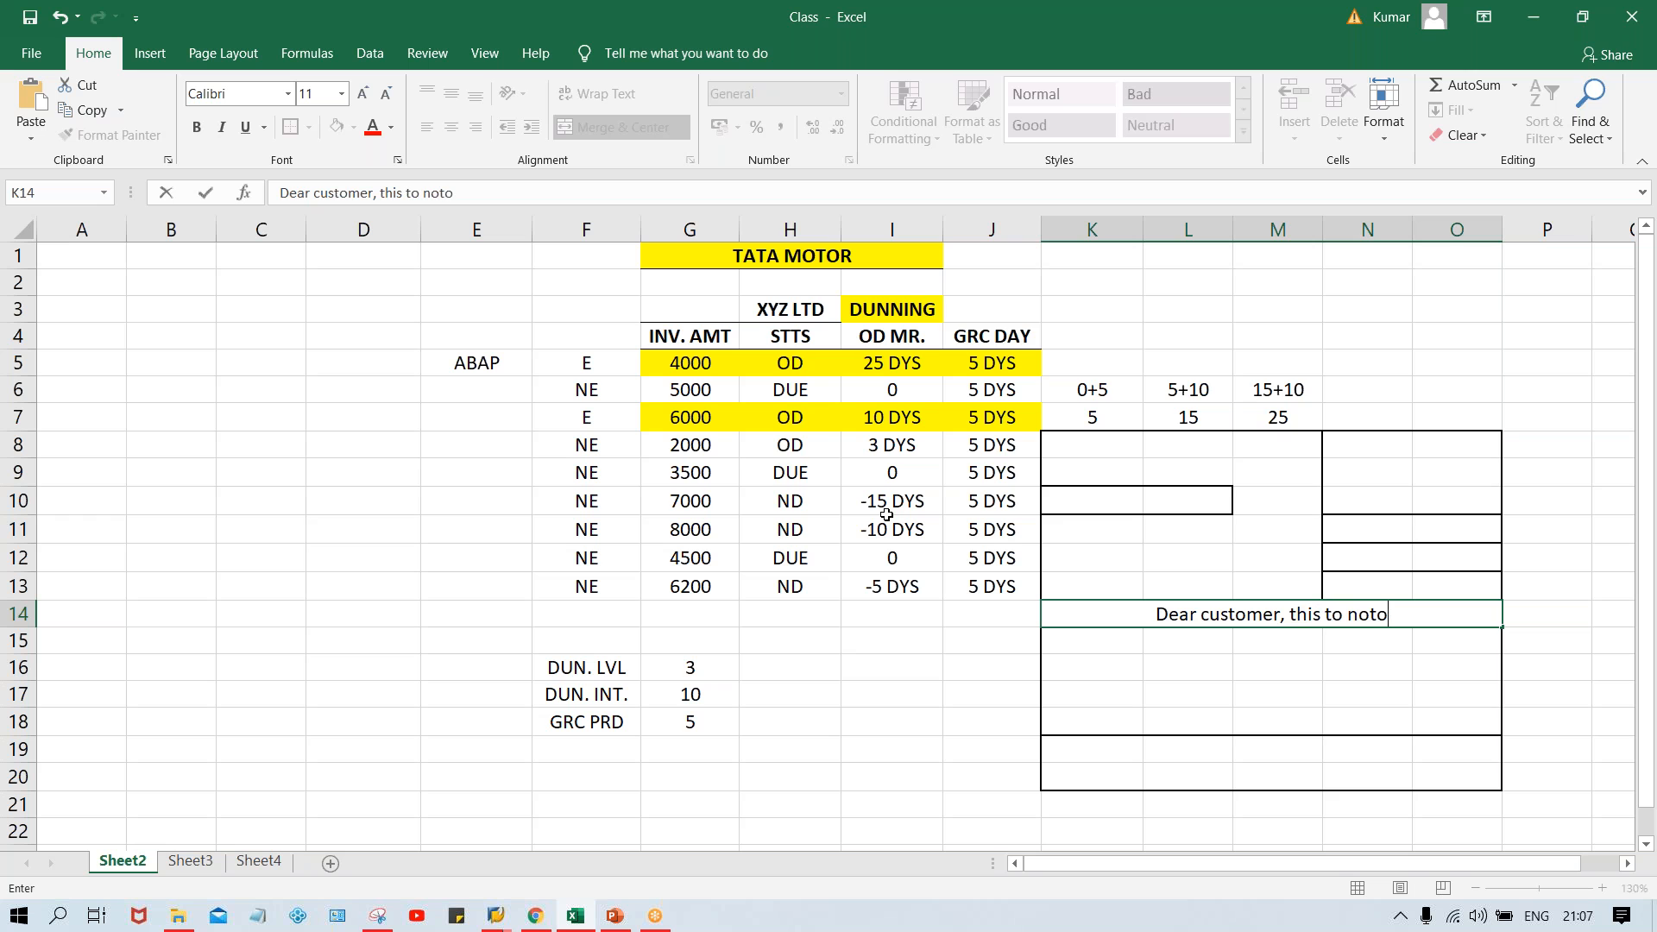
key("BackSpace")
type("ify.....")
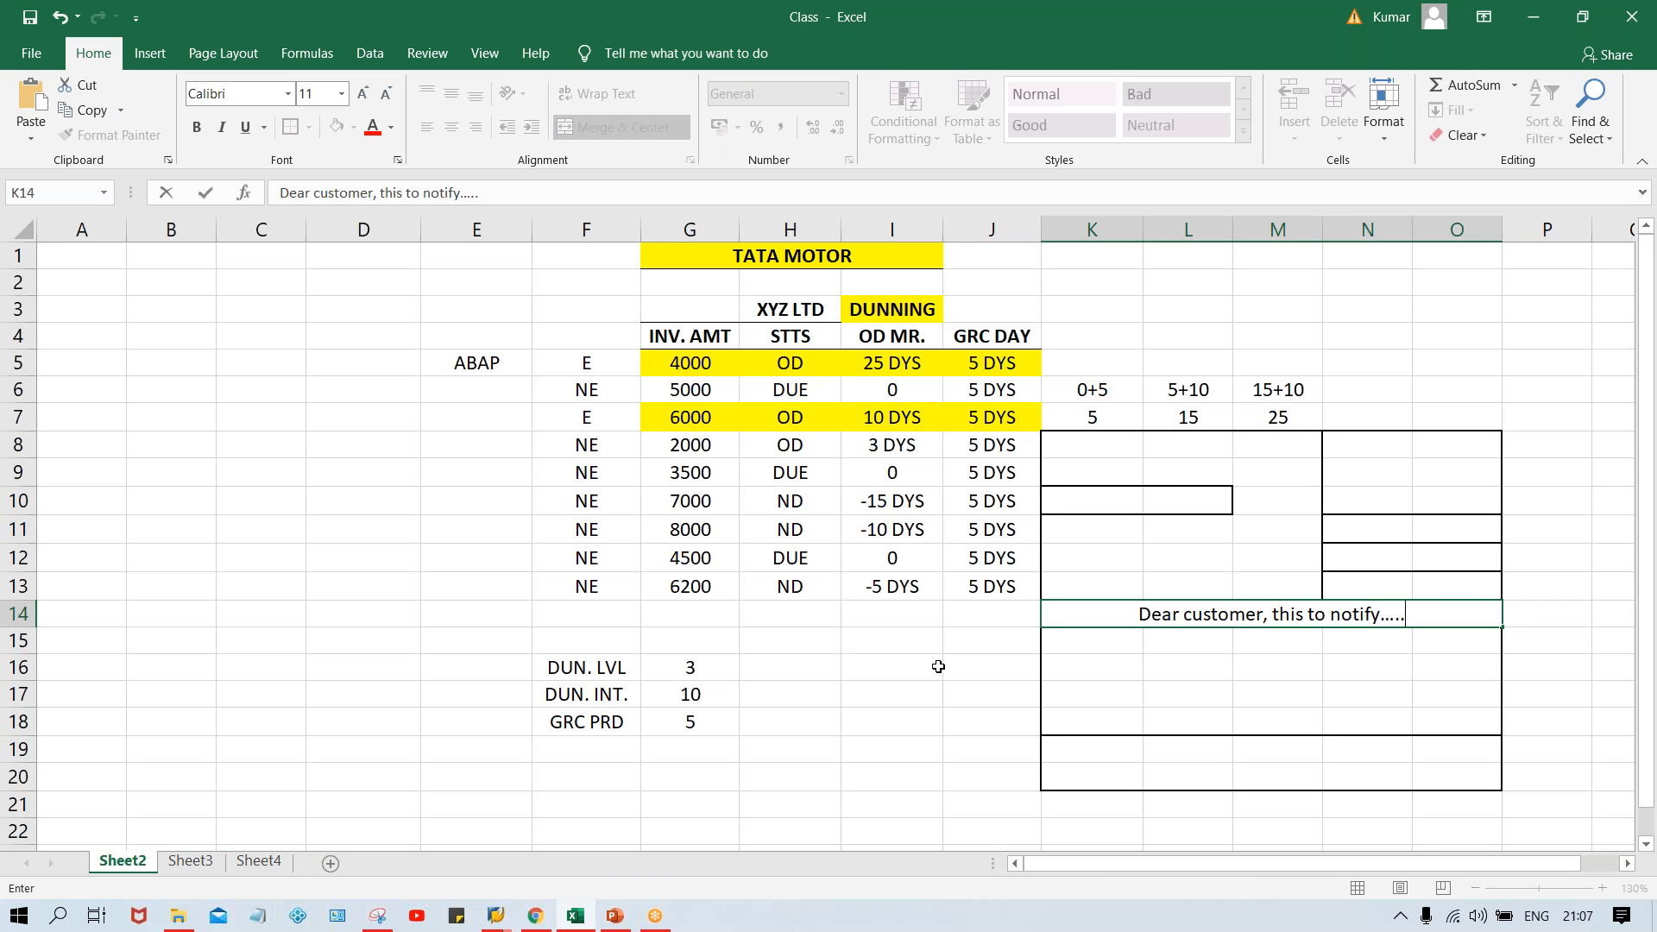
left_click(1090, 687)
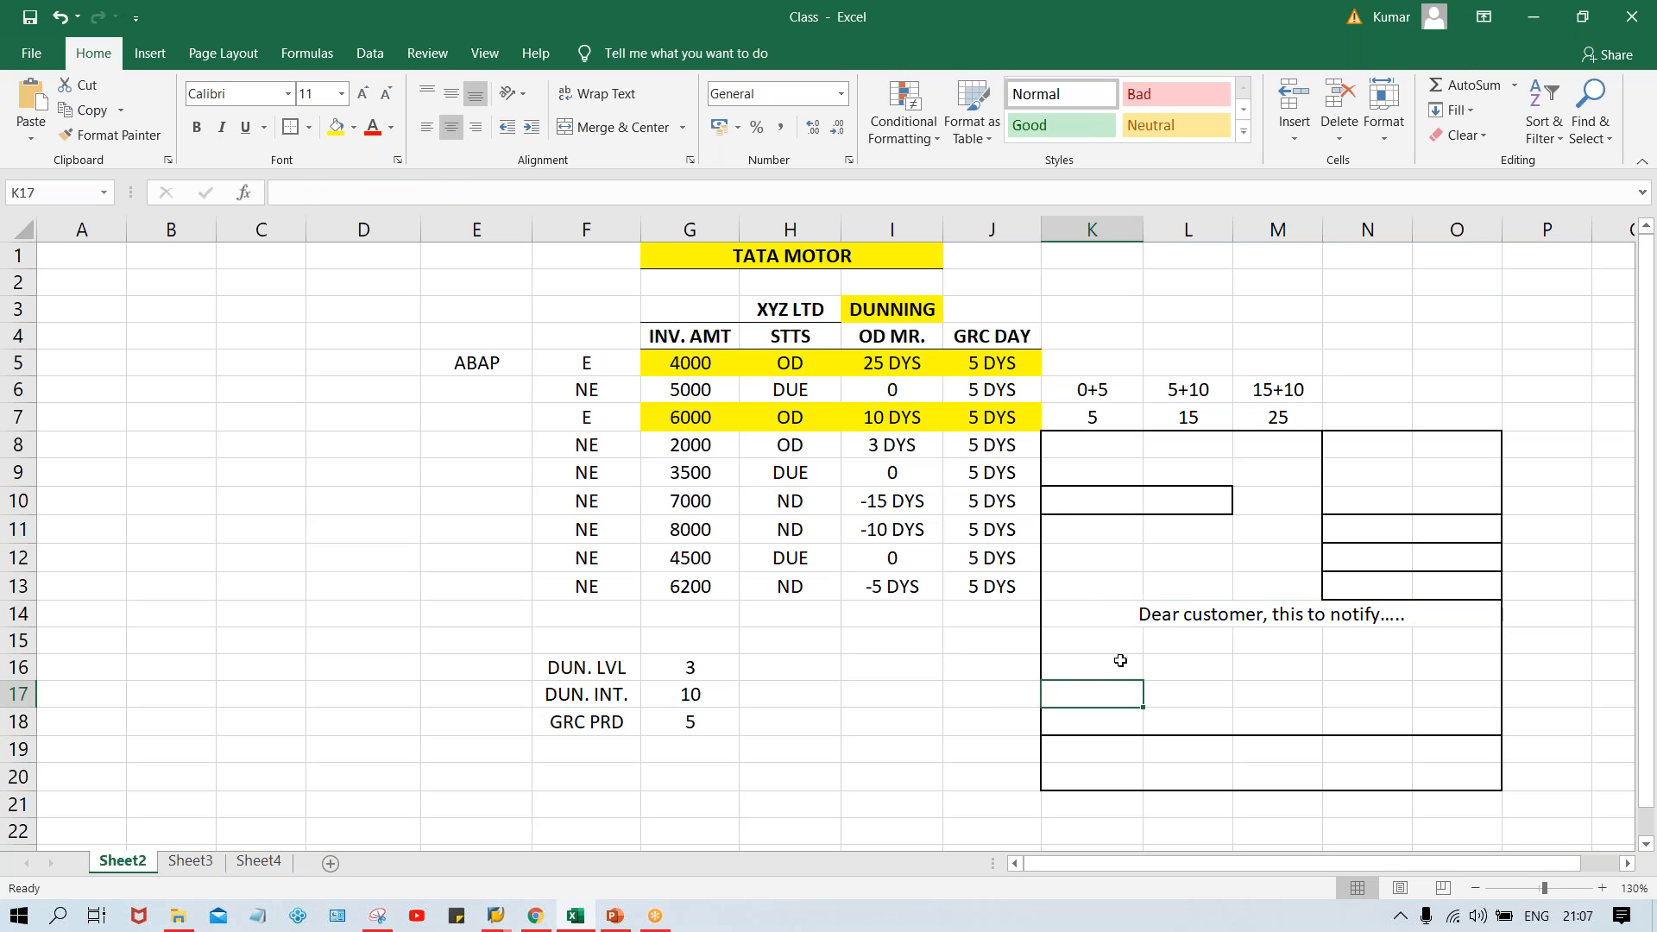
left_click(1151, 618)
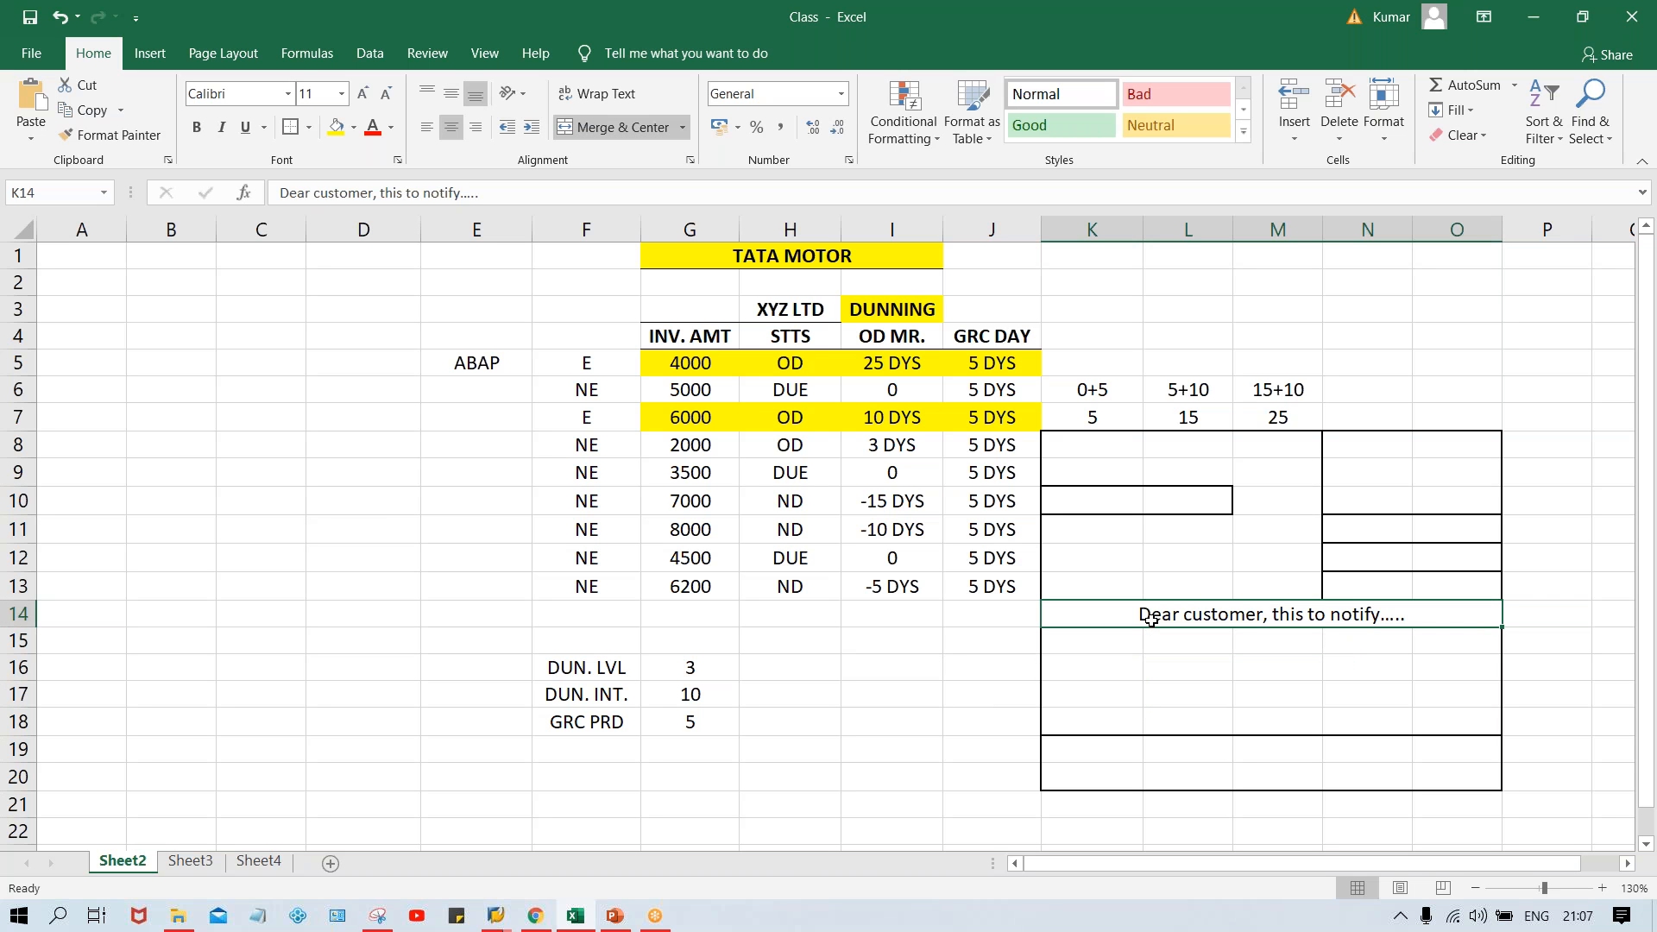
key("F2")
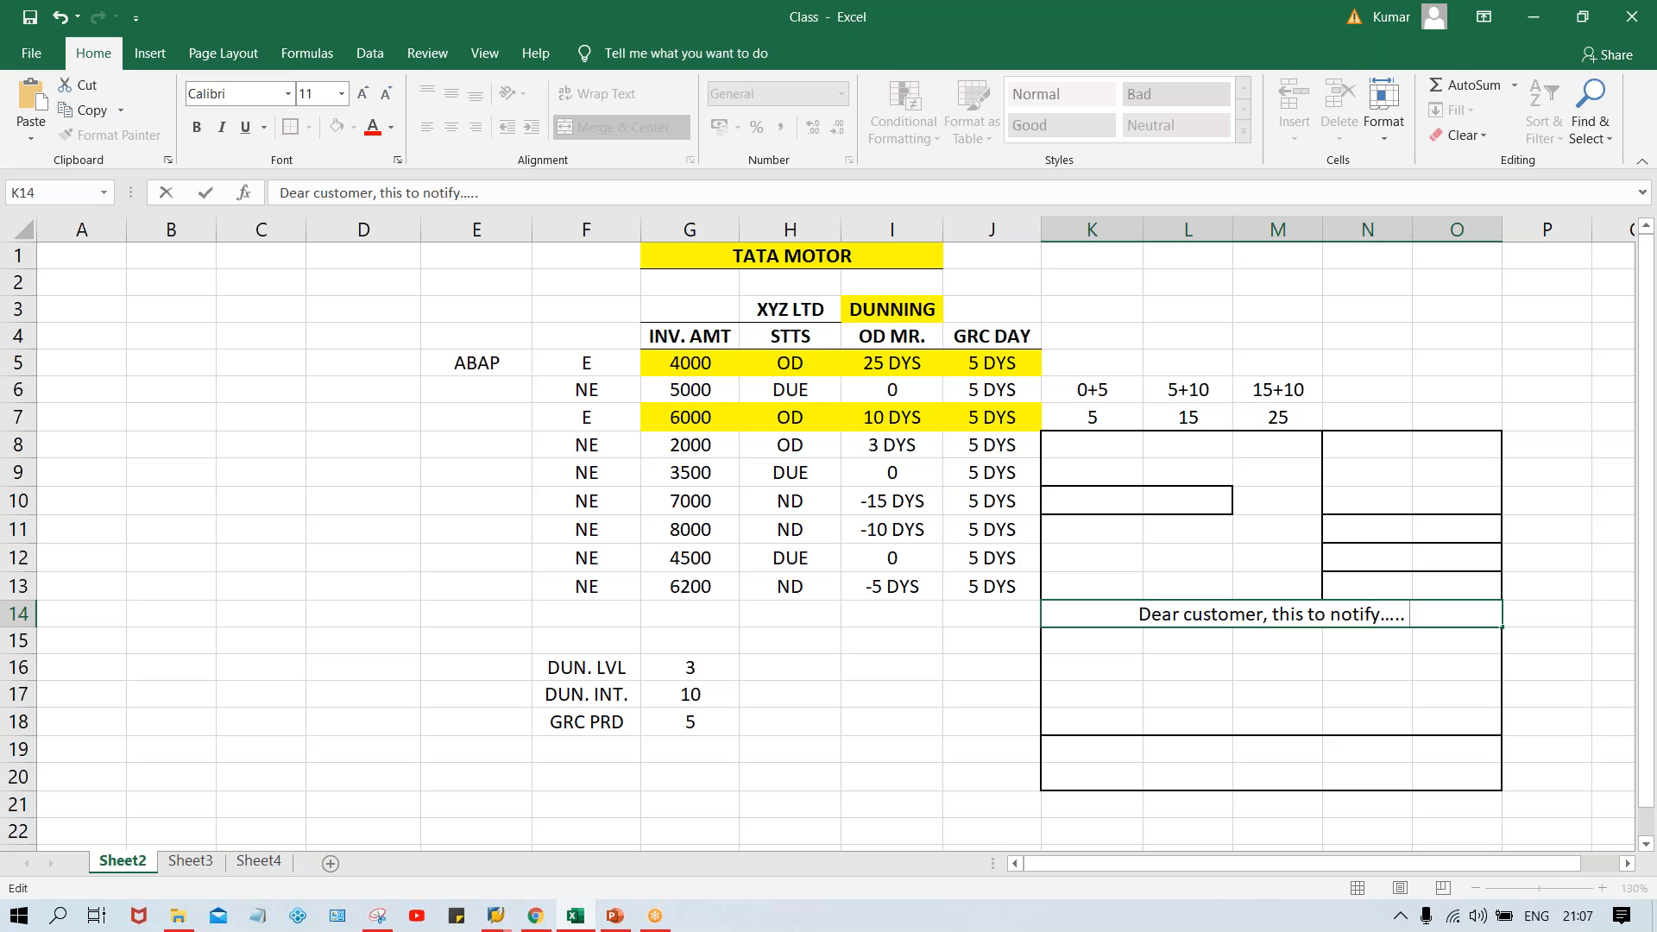
left_click(1148, 647)
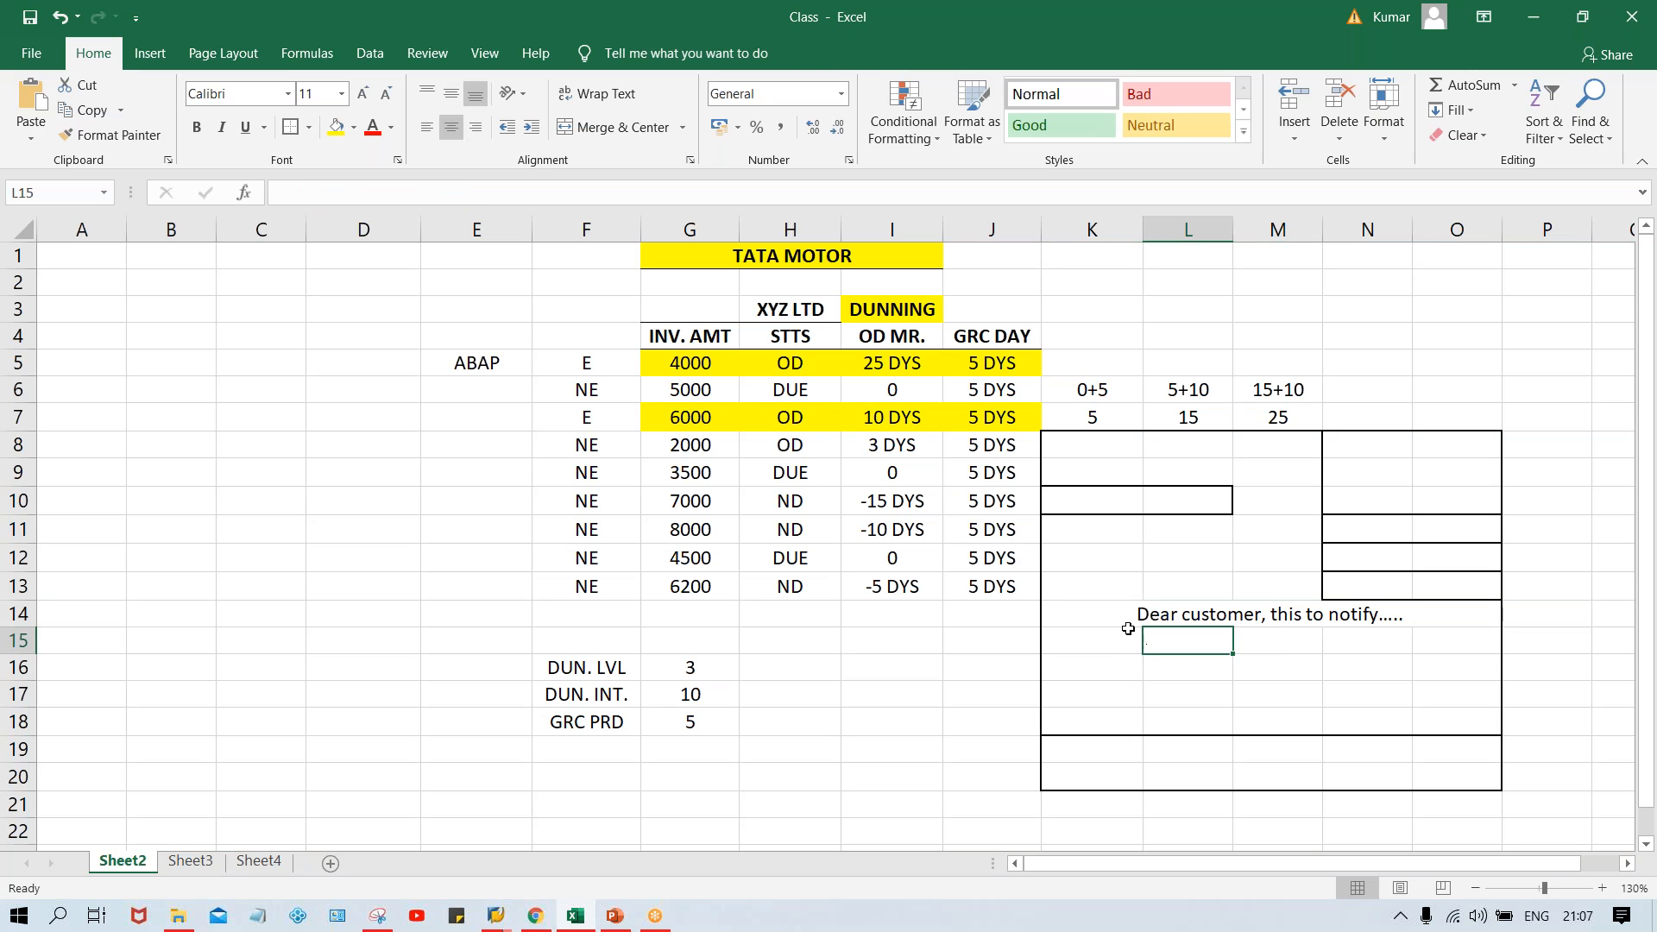
left_click(1145, 616)
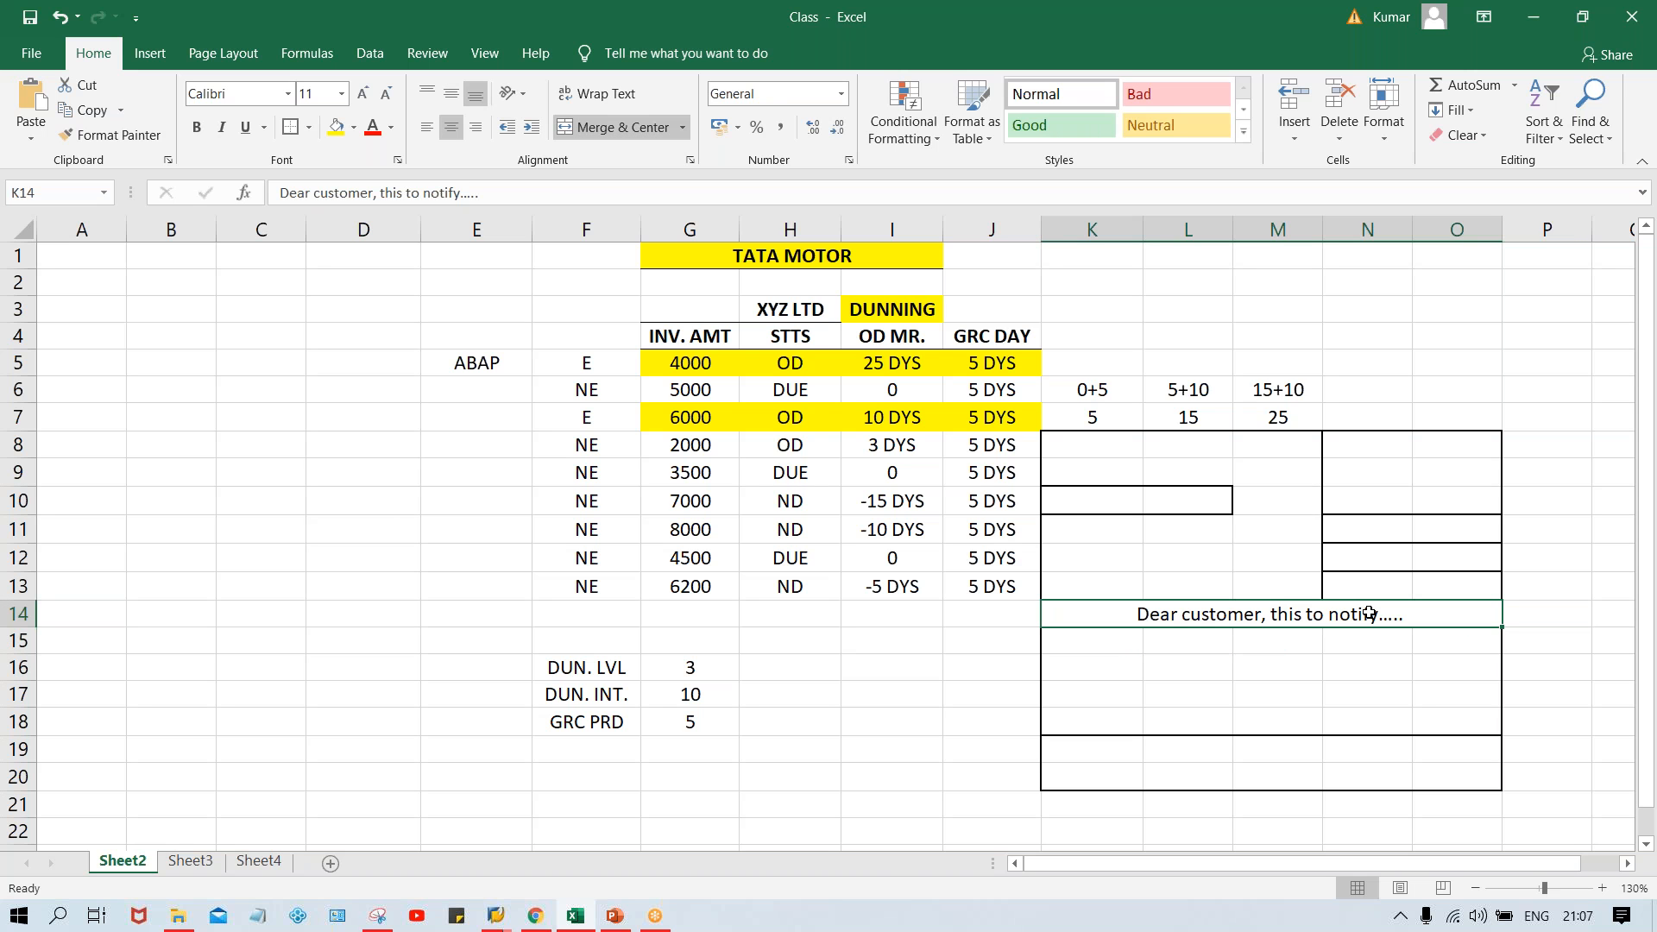
left_click(460, 365)
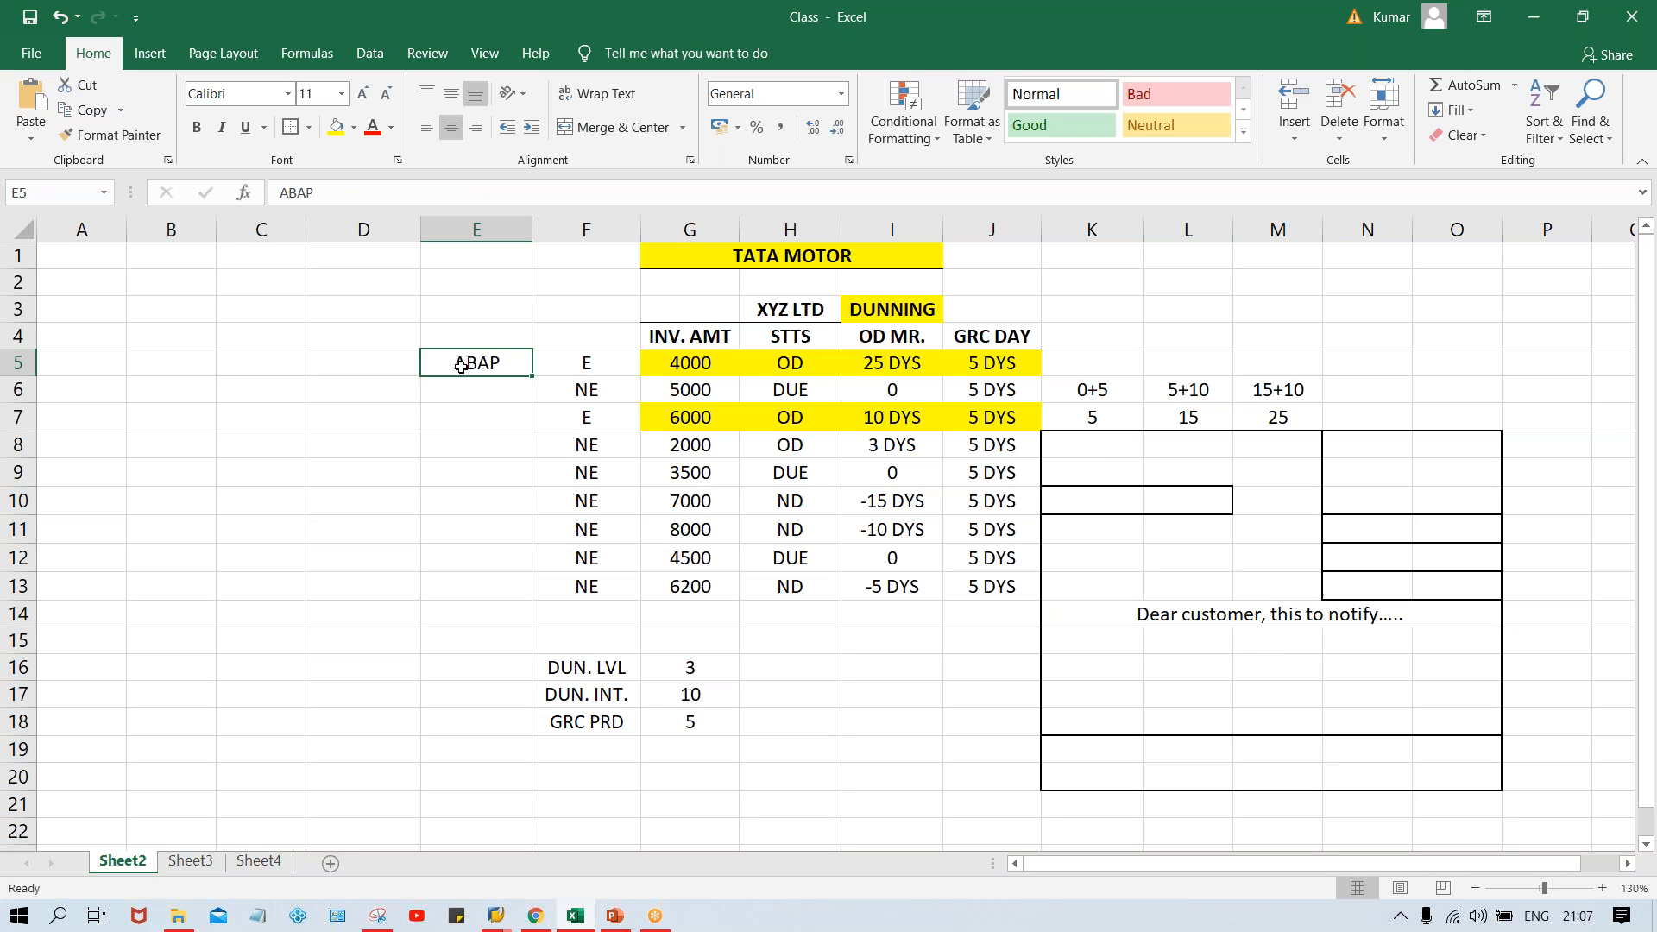
left_click(1137, 619)
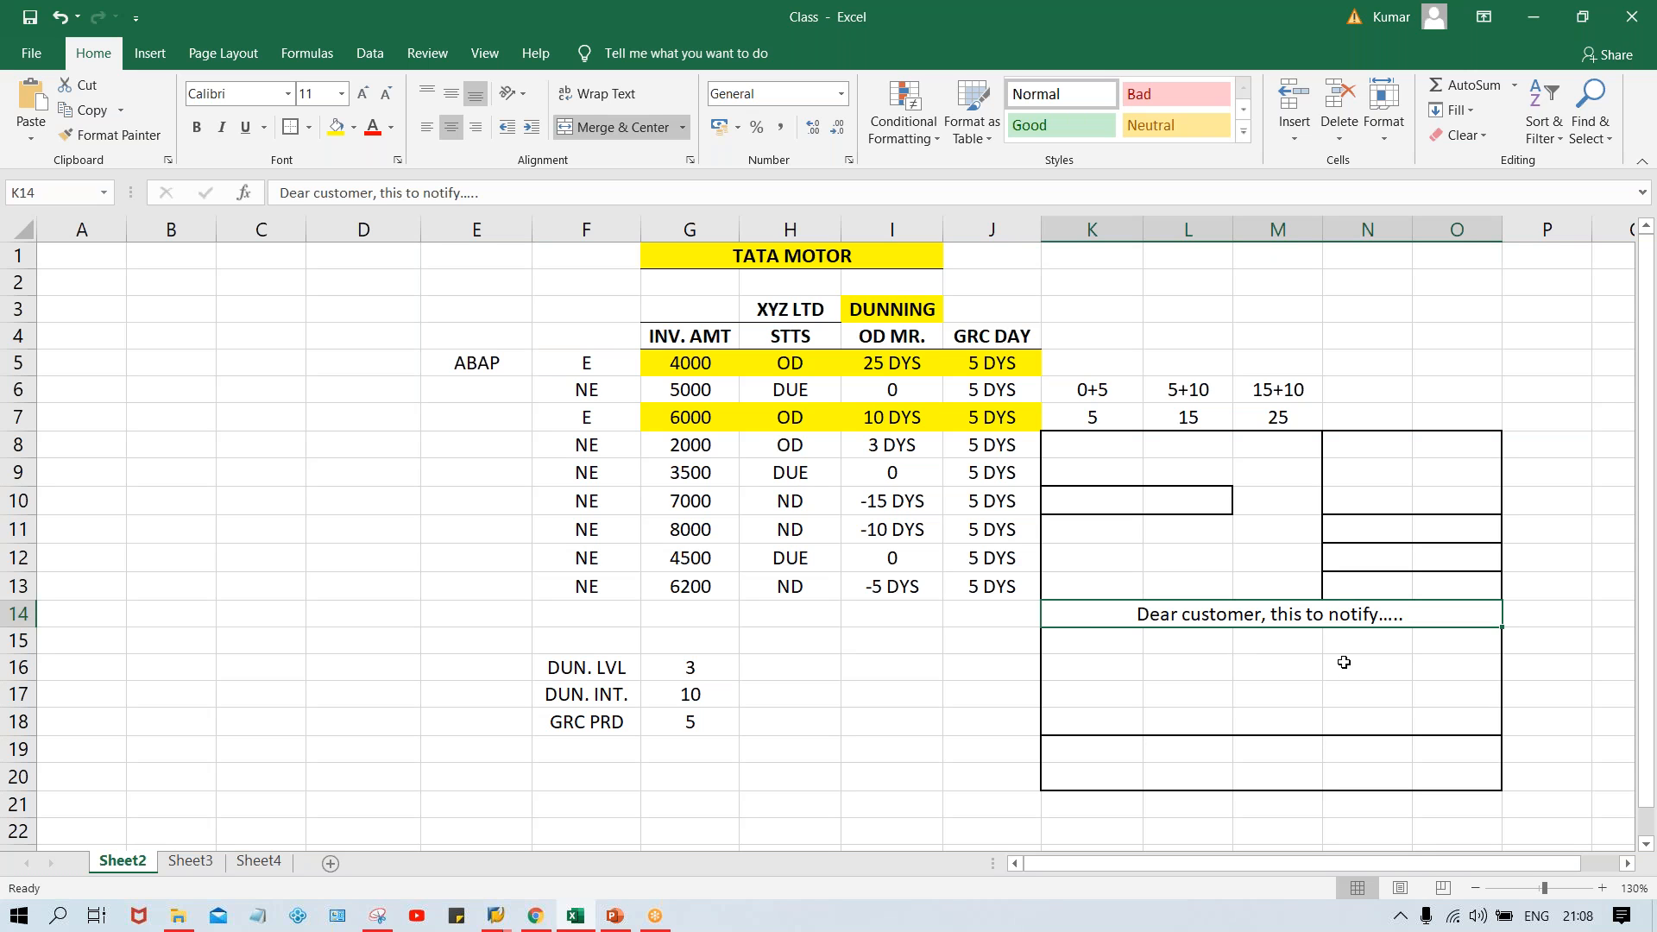
left_click_drag(1084, 496, 1163, 497)
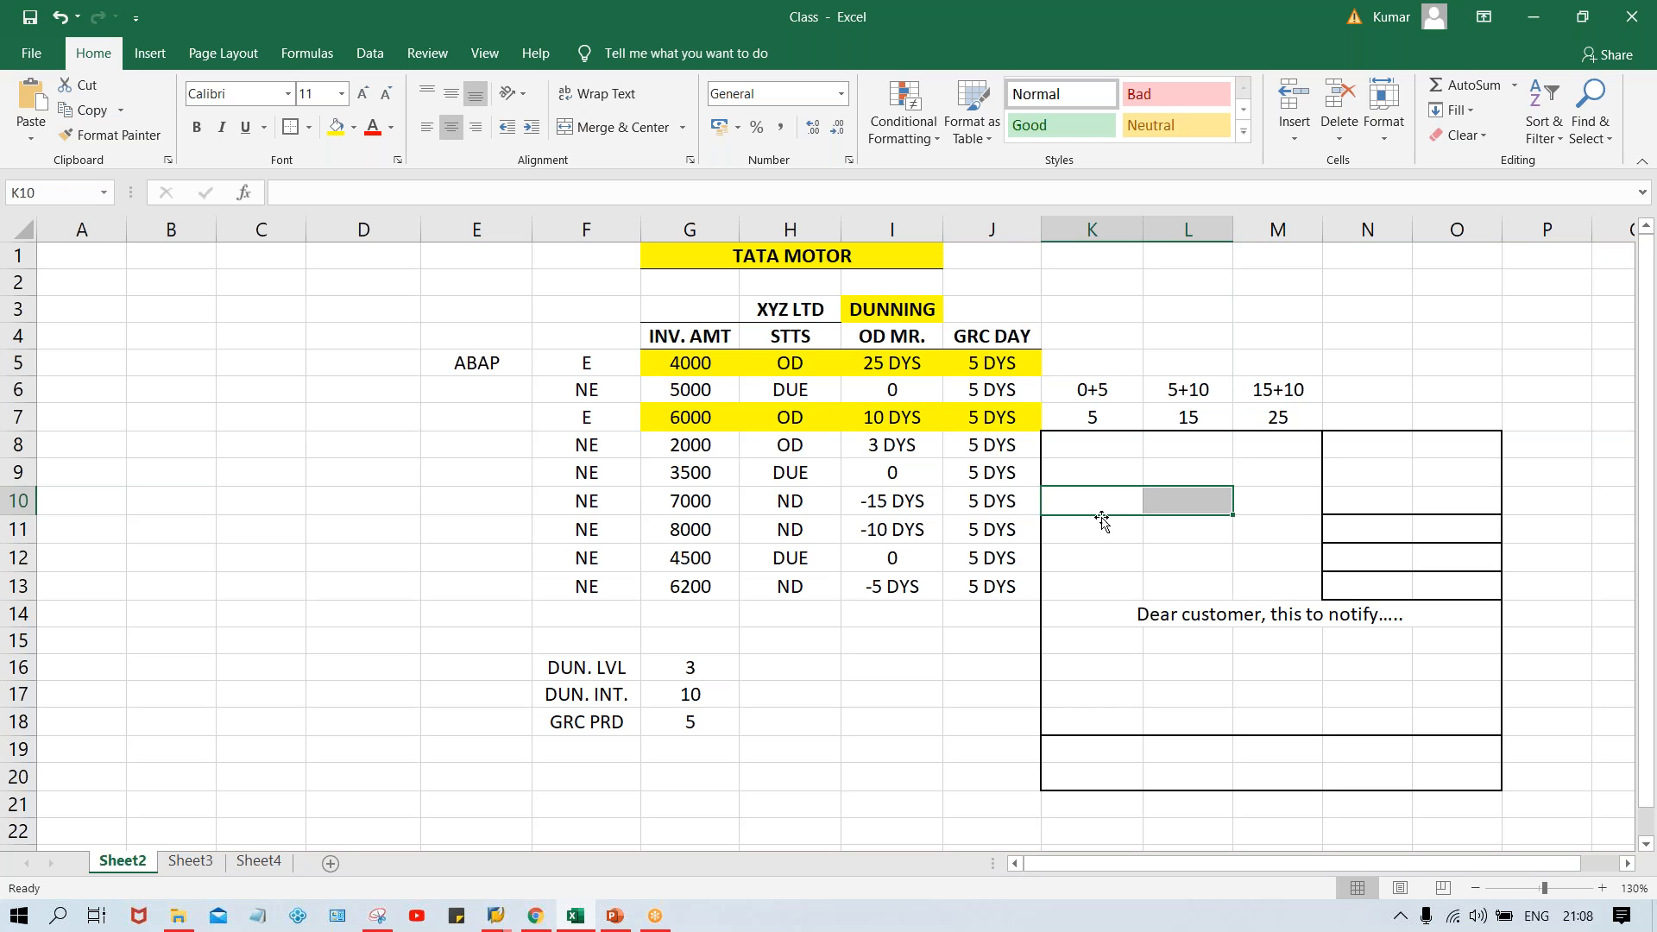
left_click_drag(1118, 502, 1170, 506)
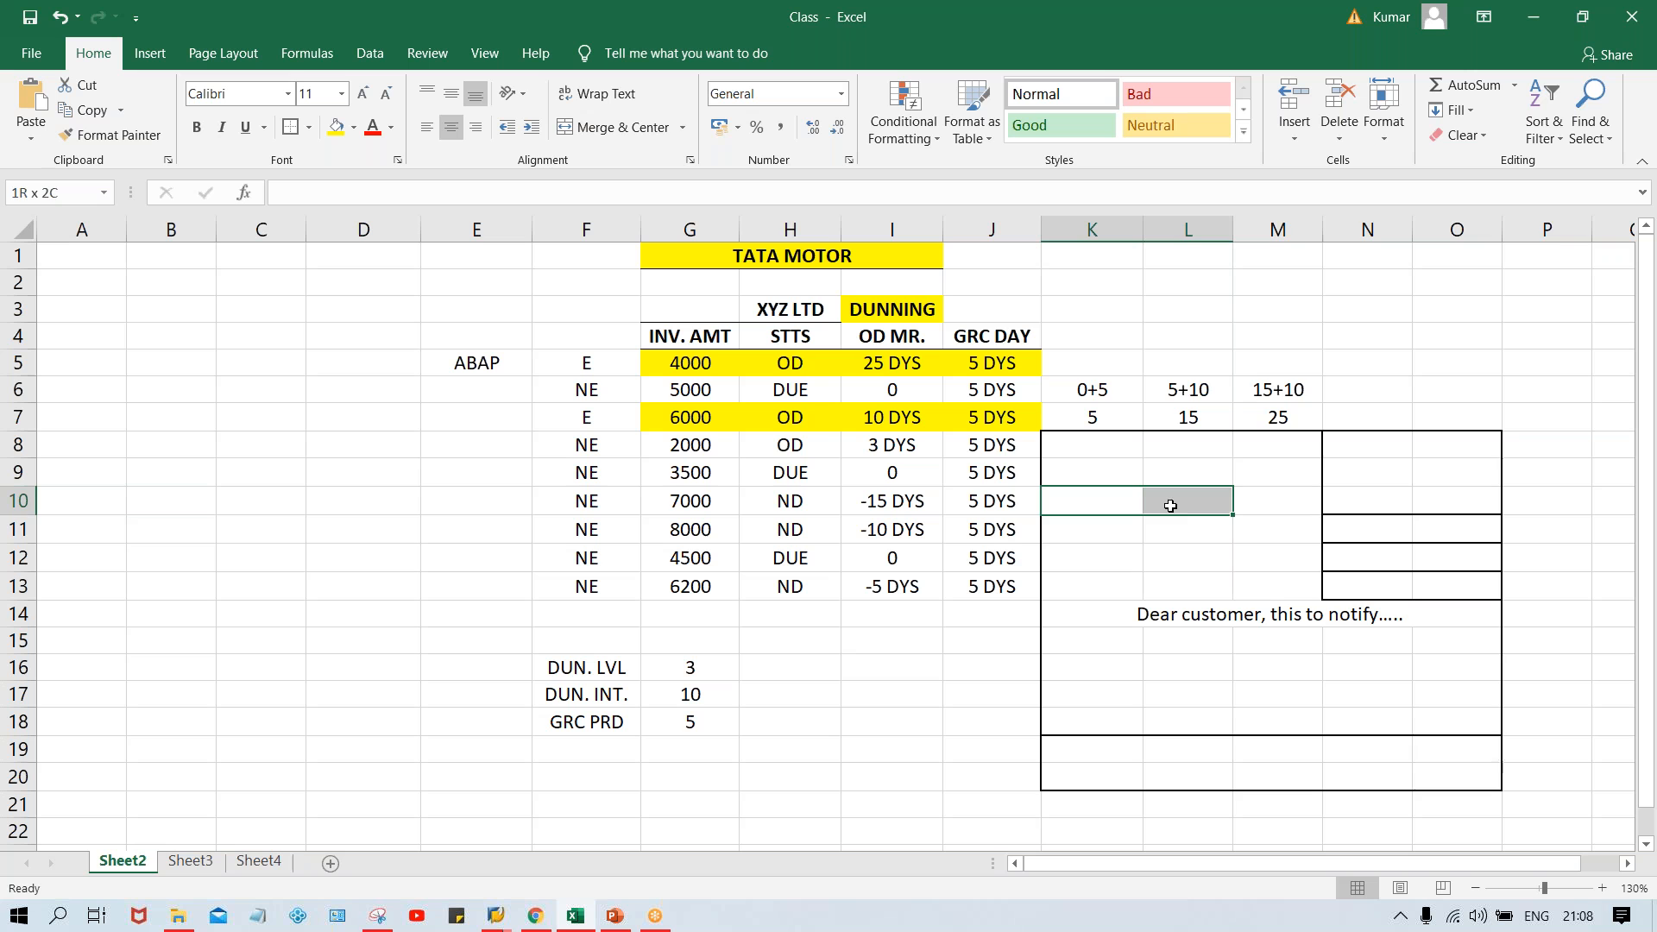
left_click(1103, 618)
left_click_drag(1090, 645, 1424, 643)
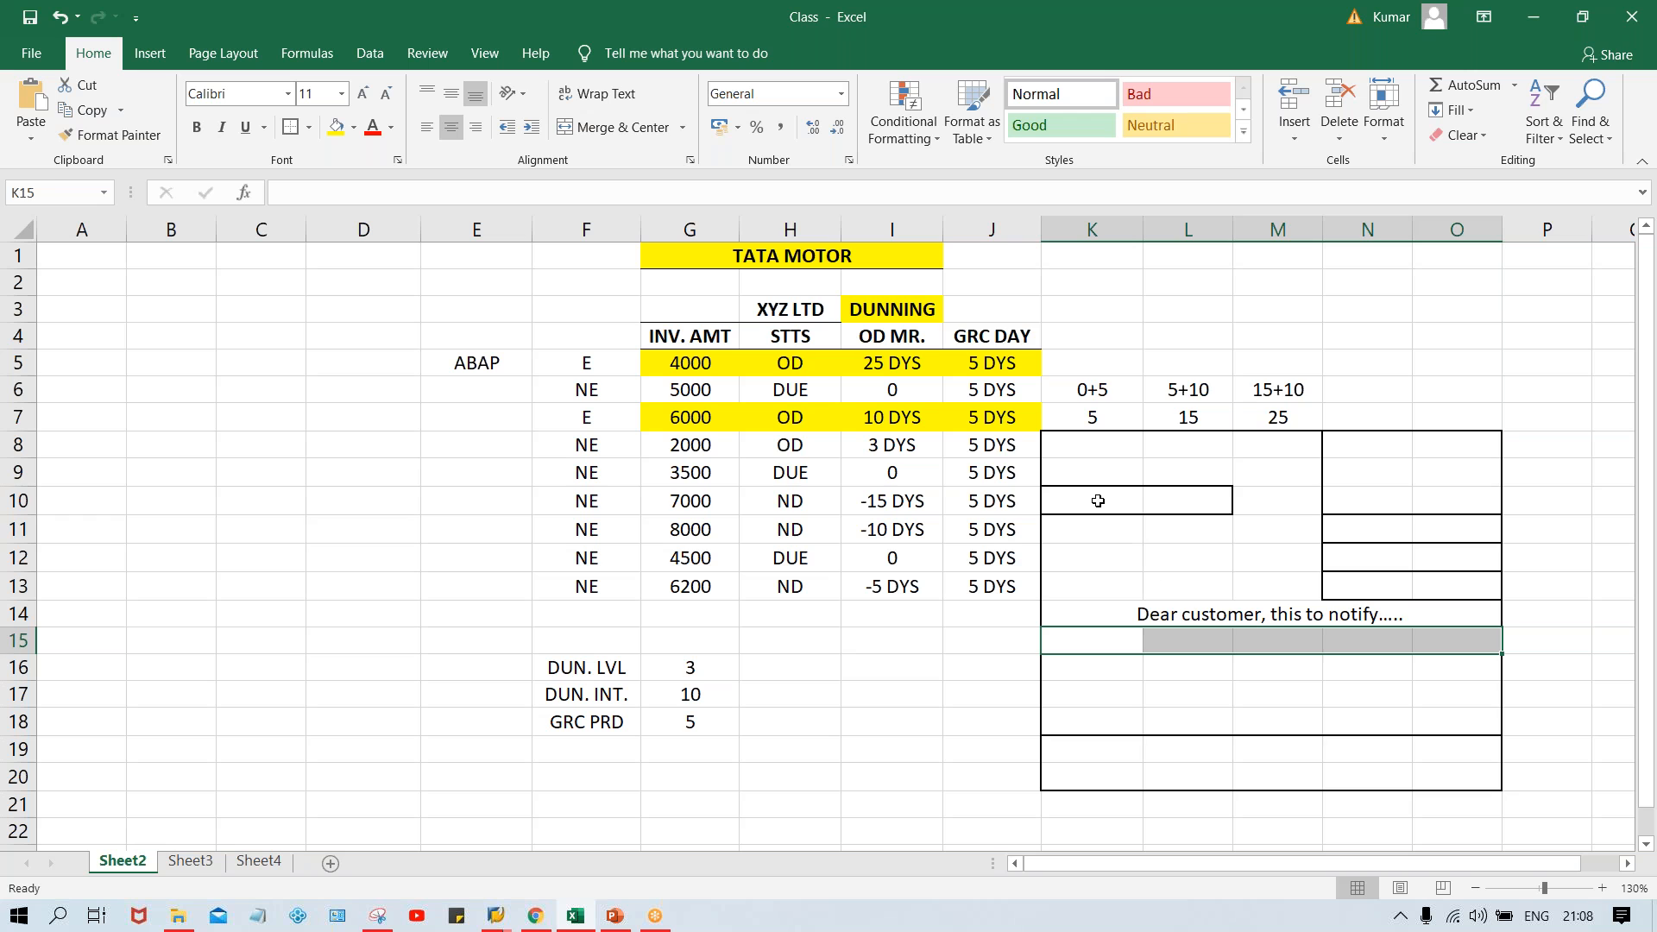
left_click_drag(1094, 498, 1198, 498)
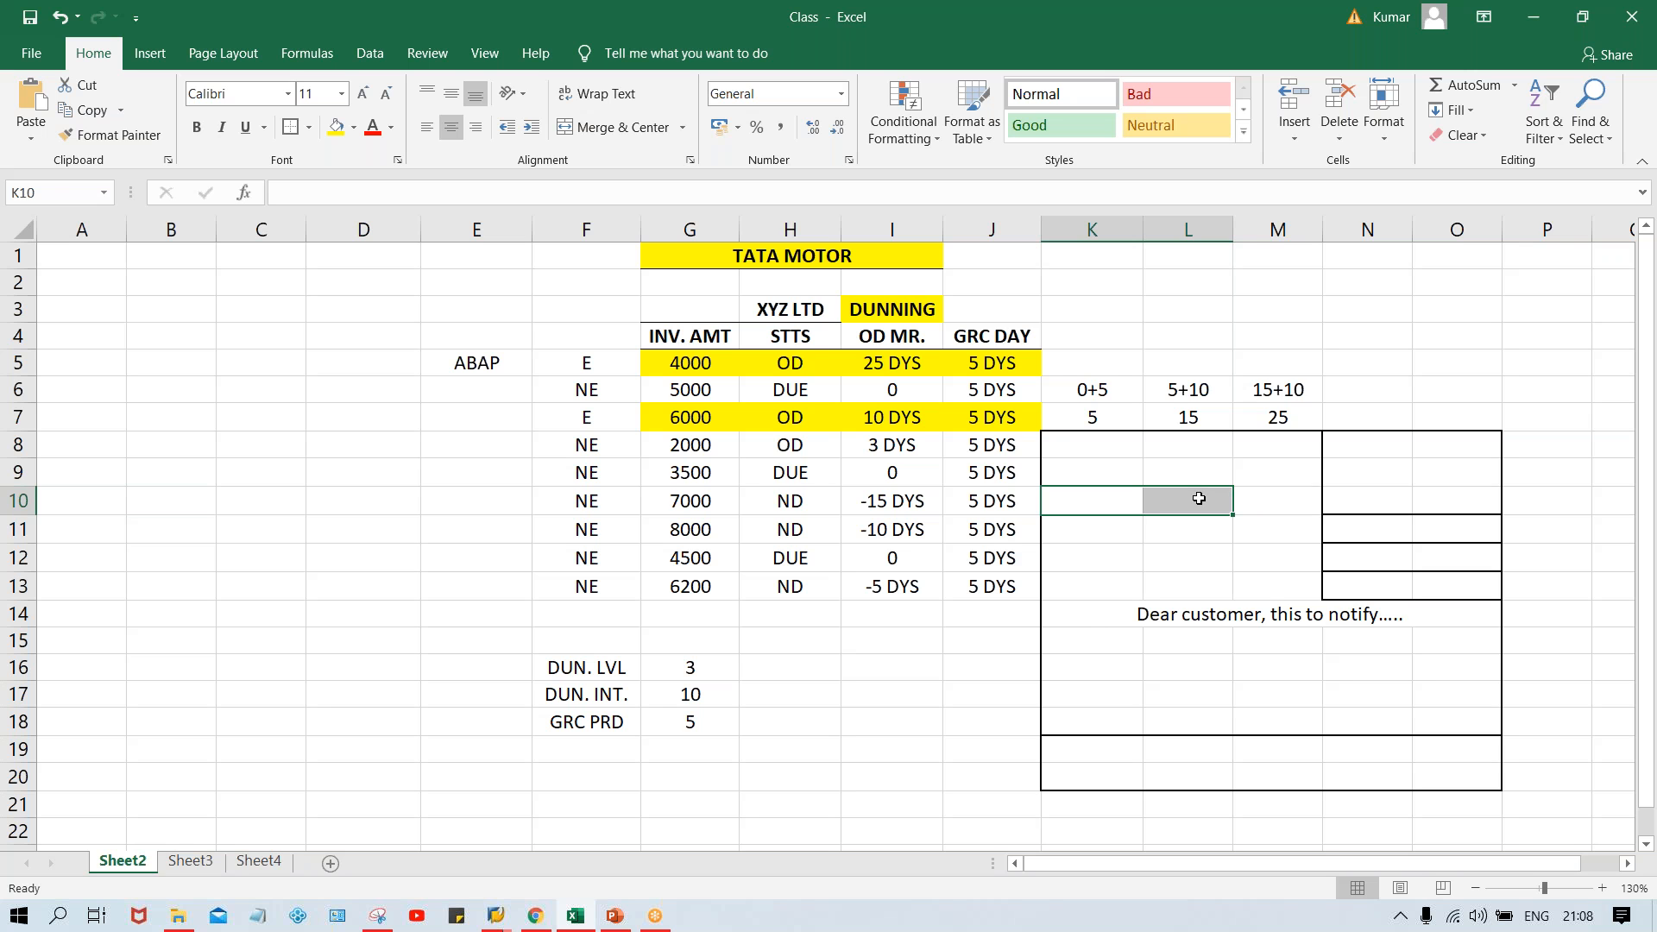
- Put a thick outside border around K14:O16 as the letter text block of the form layout
left_click_drag(1101, 615, 1361, 669)
left_click(289, 128)
left_click(1623, 642)
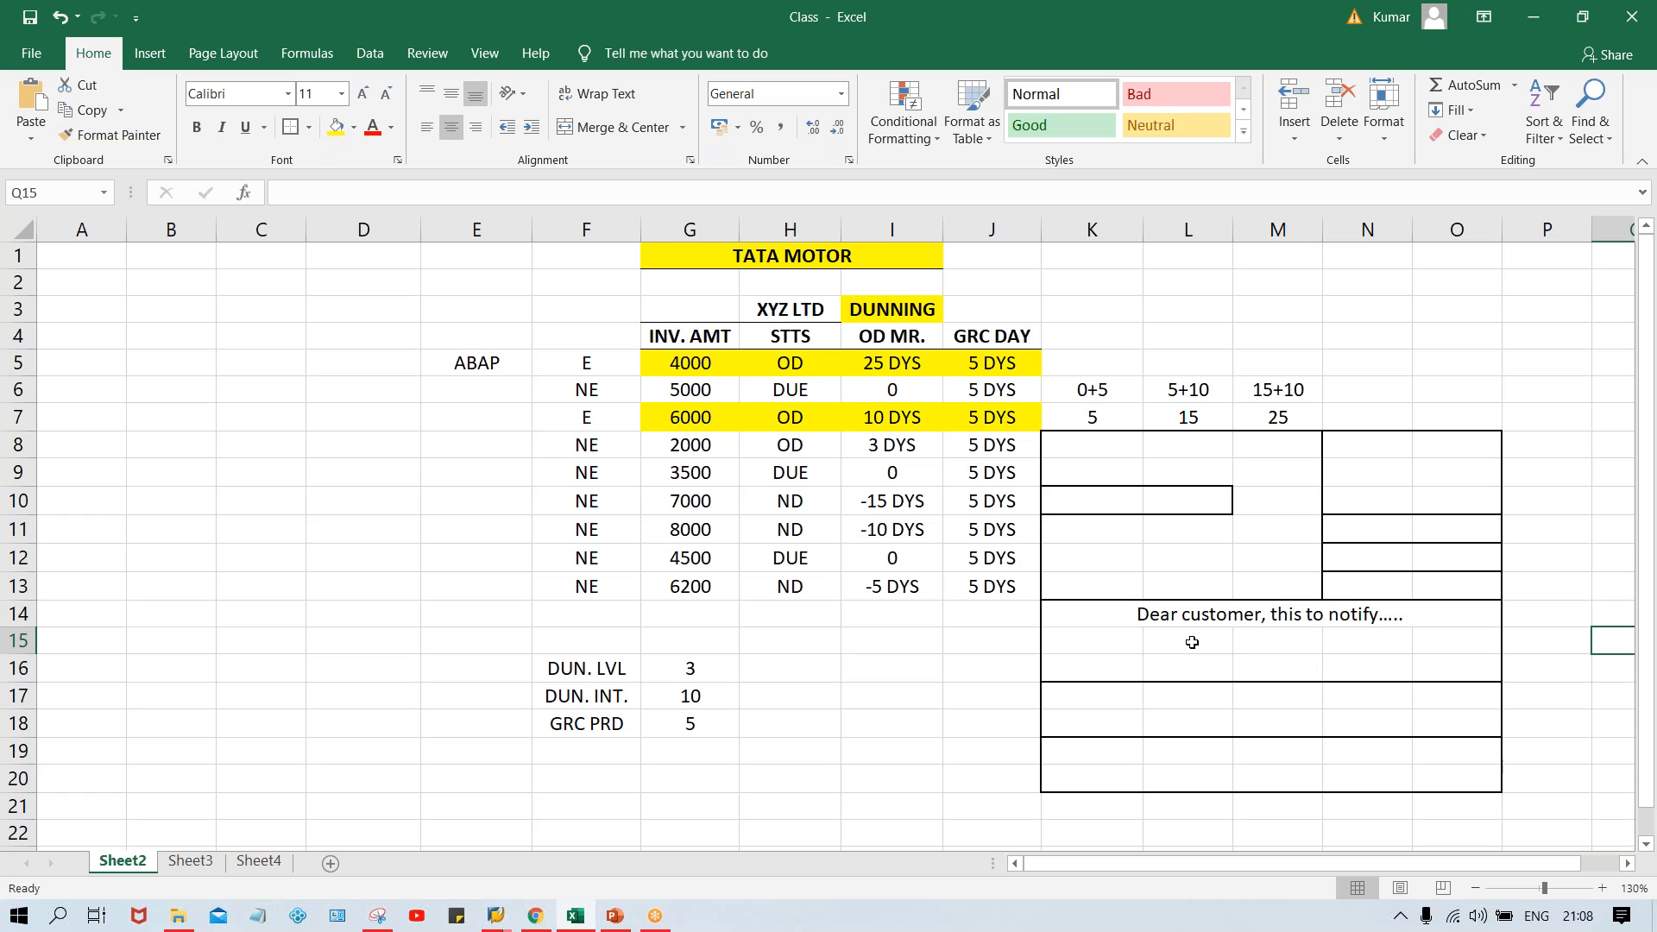
left_click(1126, 697)
left_click_drag(1178, 696, 1436, 707)
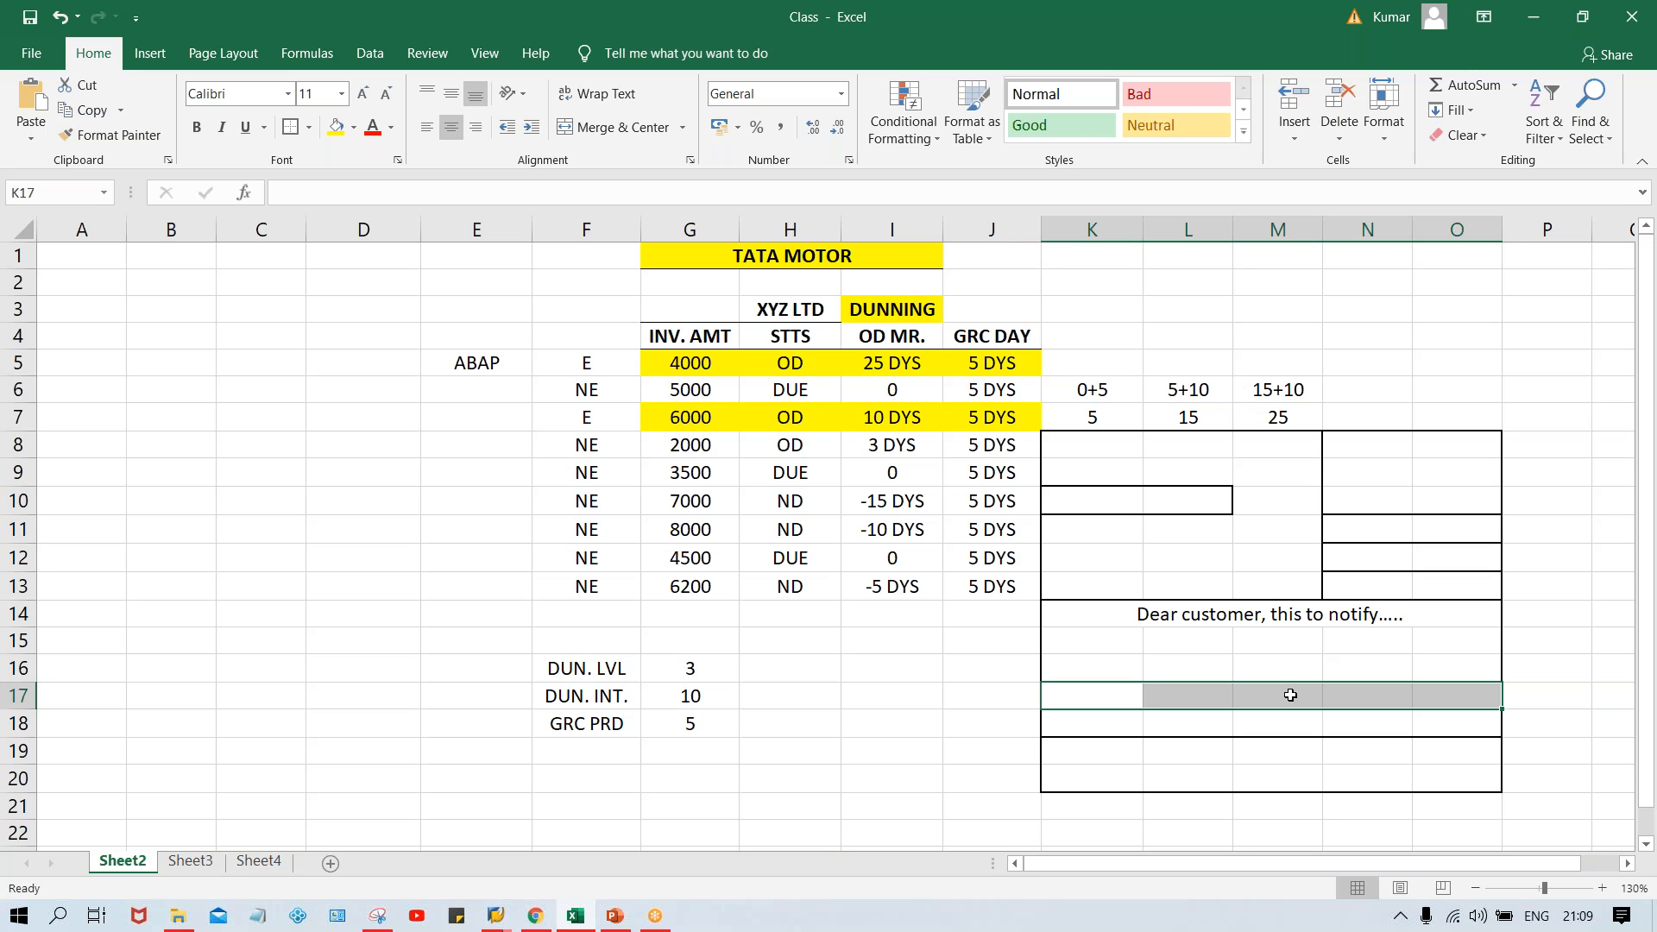
left_click_drag(1117, 696, 1439, 704)
left_click(1169, 694)
left_click(1104, 697)
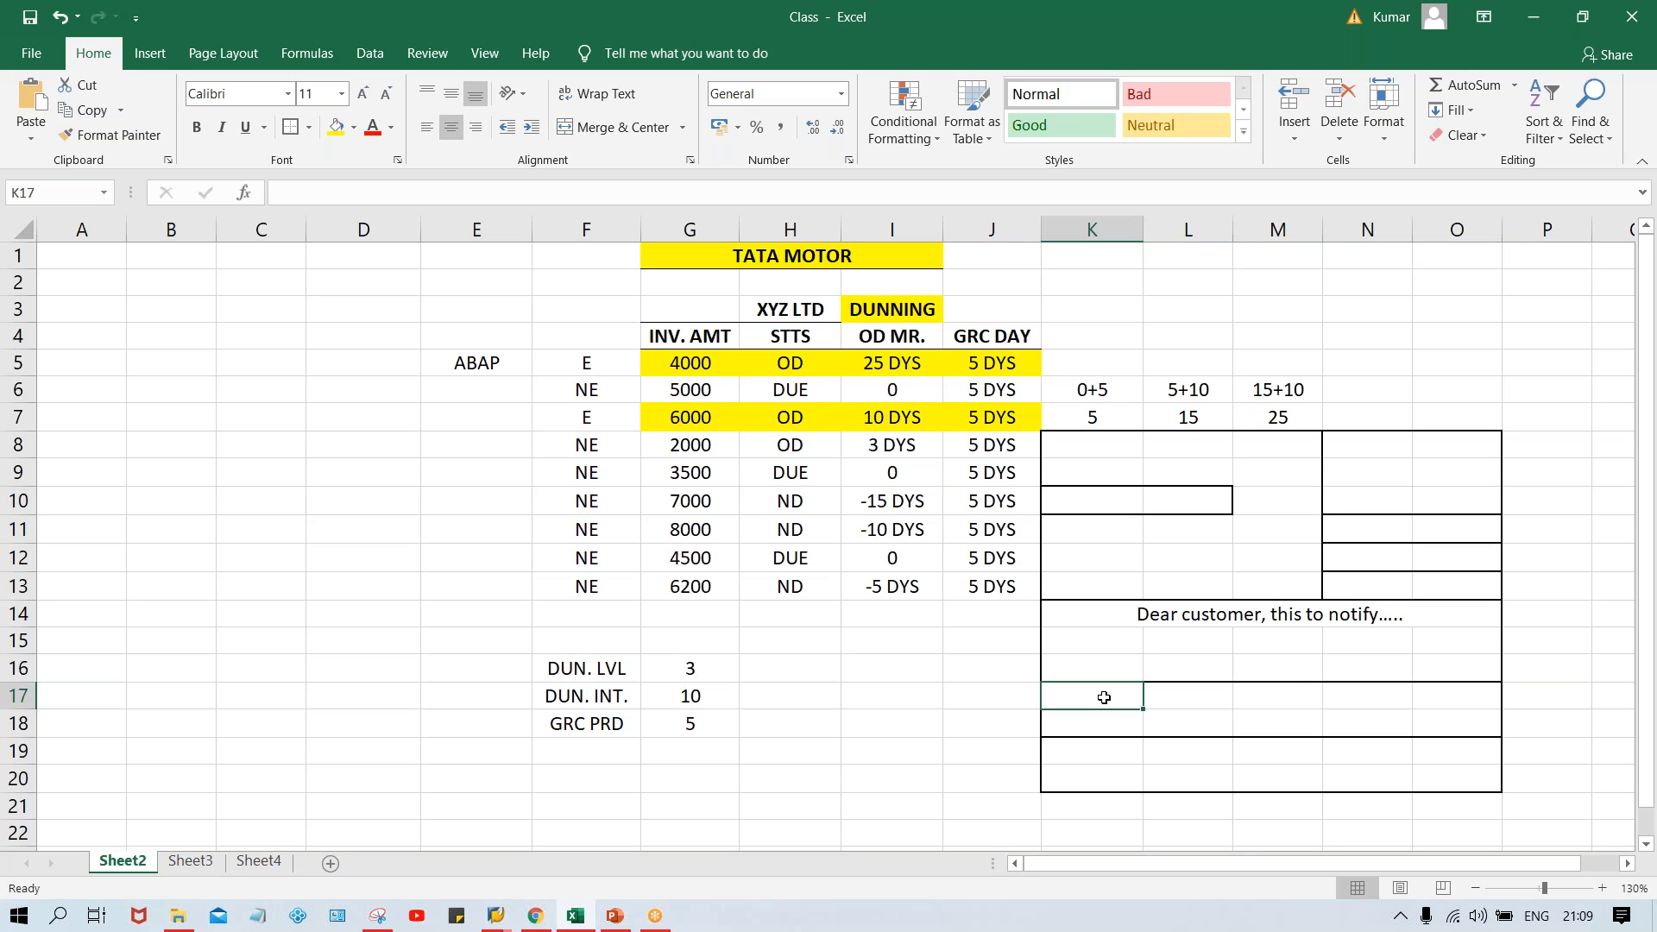
left_click(982, 673)
left_click(1119, 699)
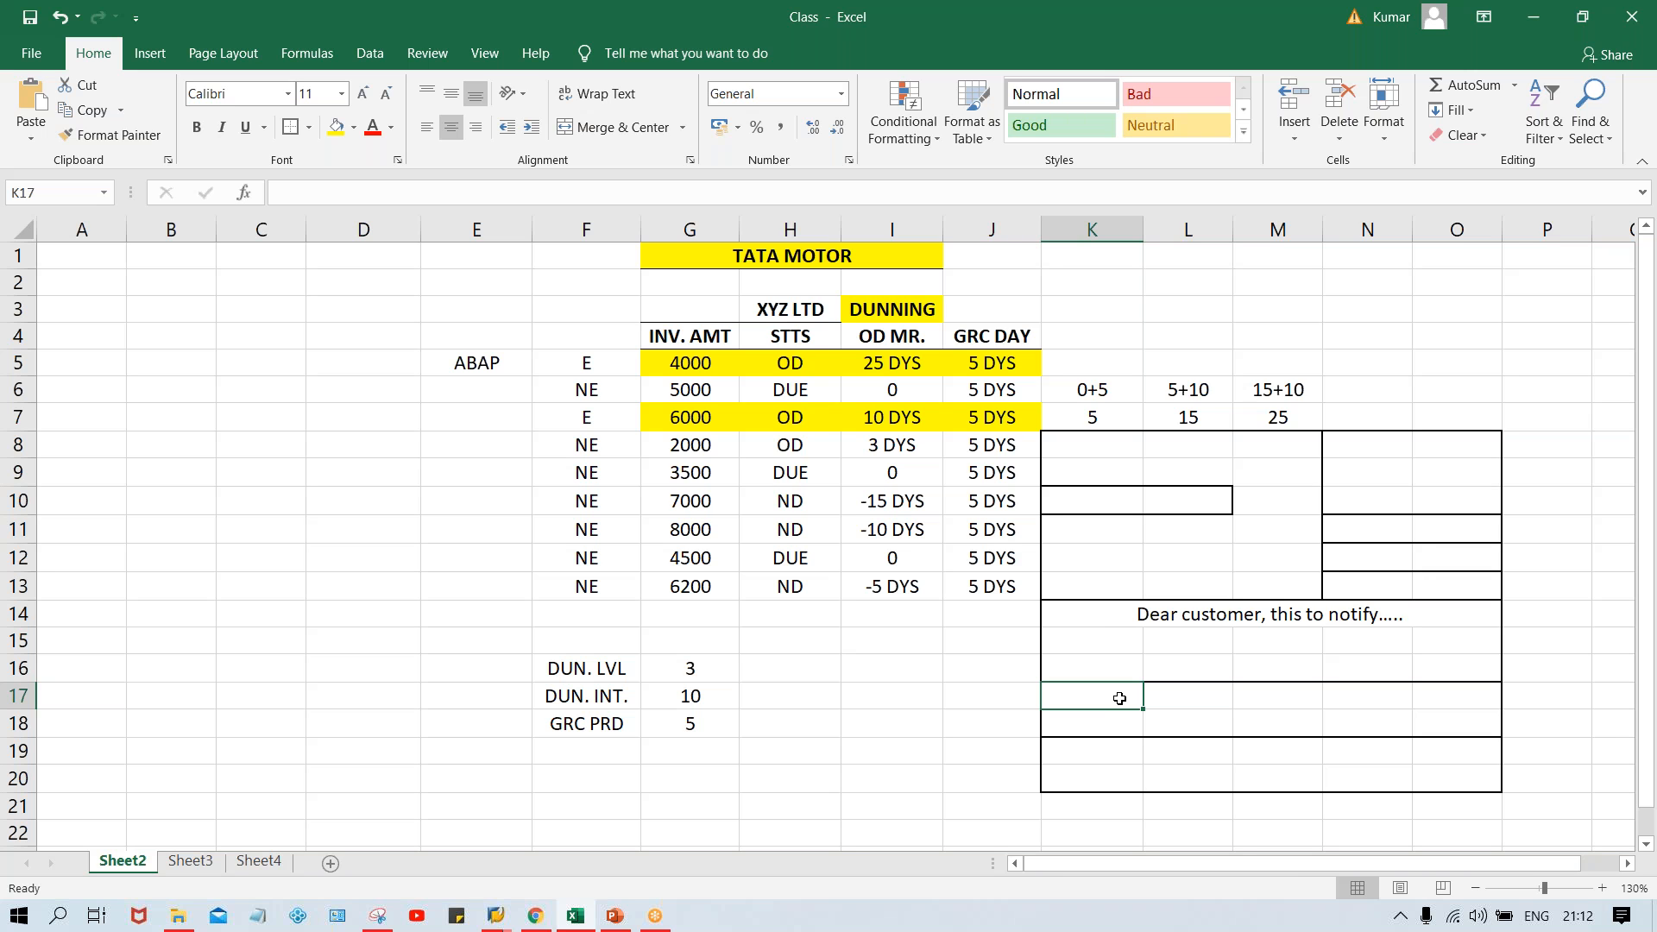
left_click(1221, 475)
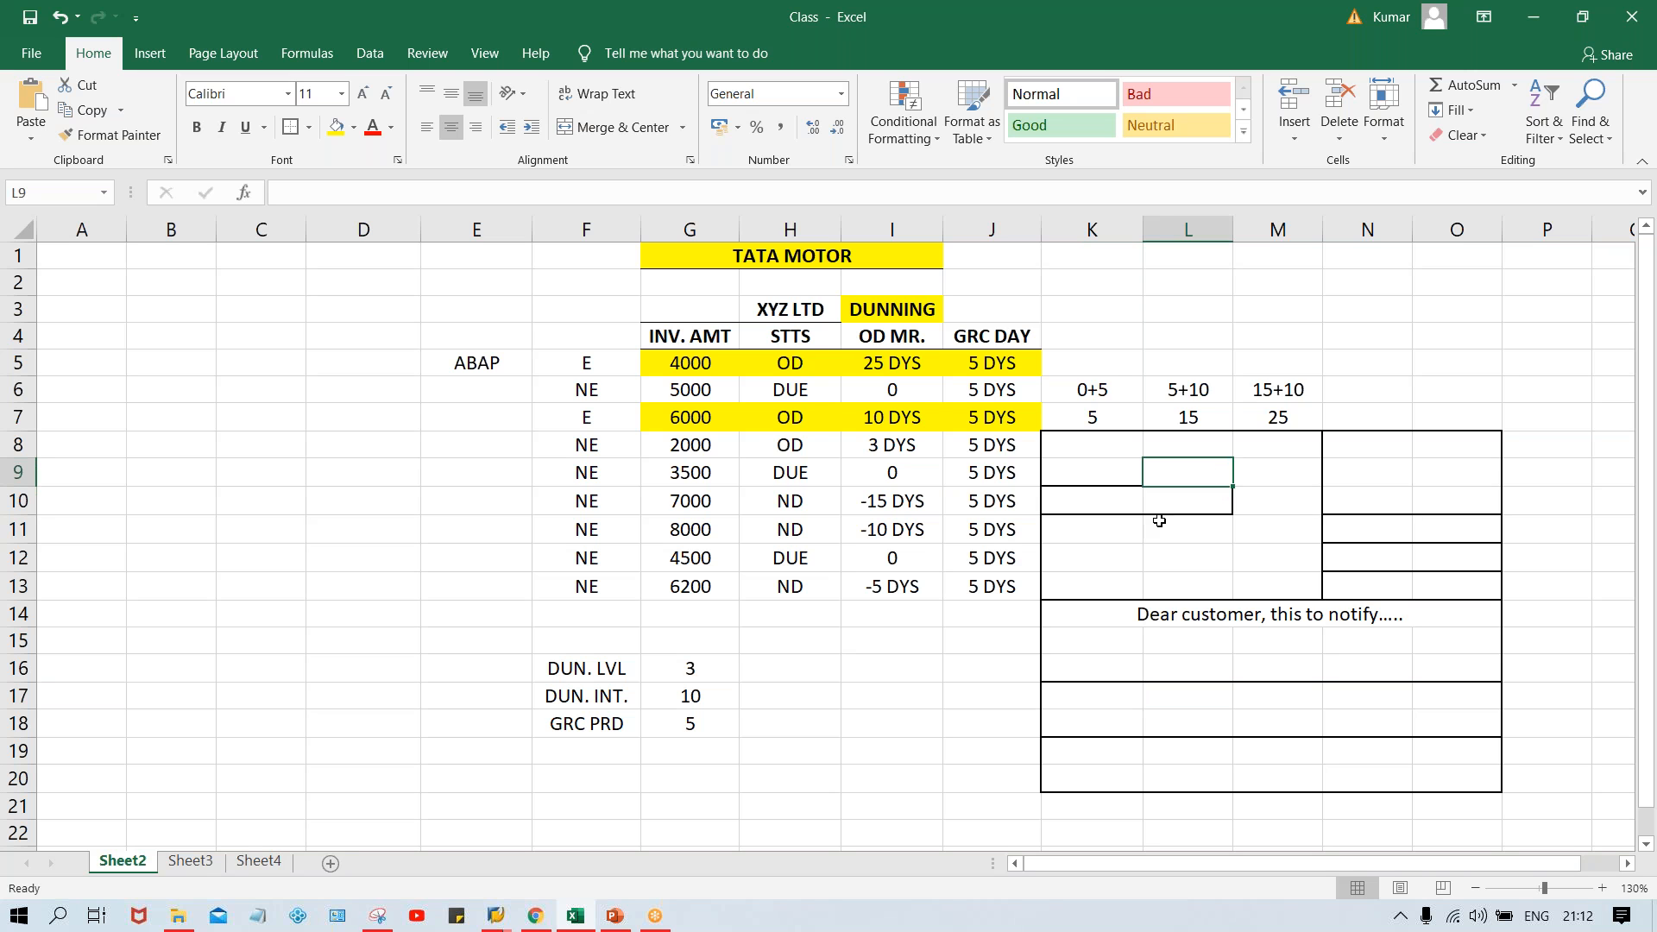
- Switch to SAP, return to the dunning procedure overview and reopen the dunning texts for company code TM00, account type D
left_click(494, 913)
left_click(606, 842)
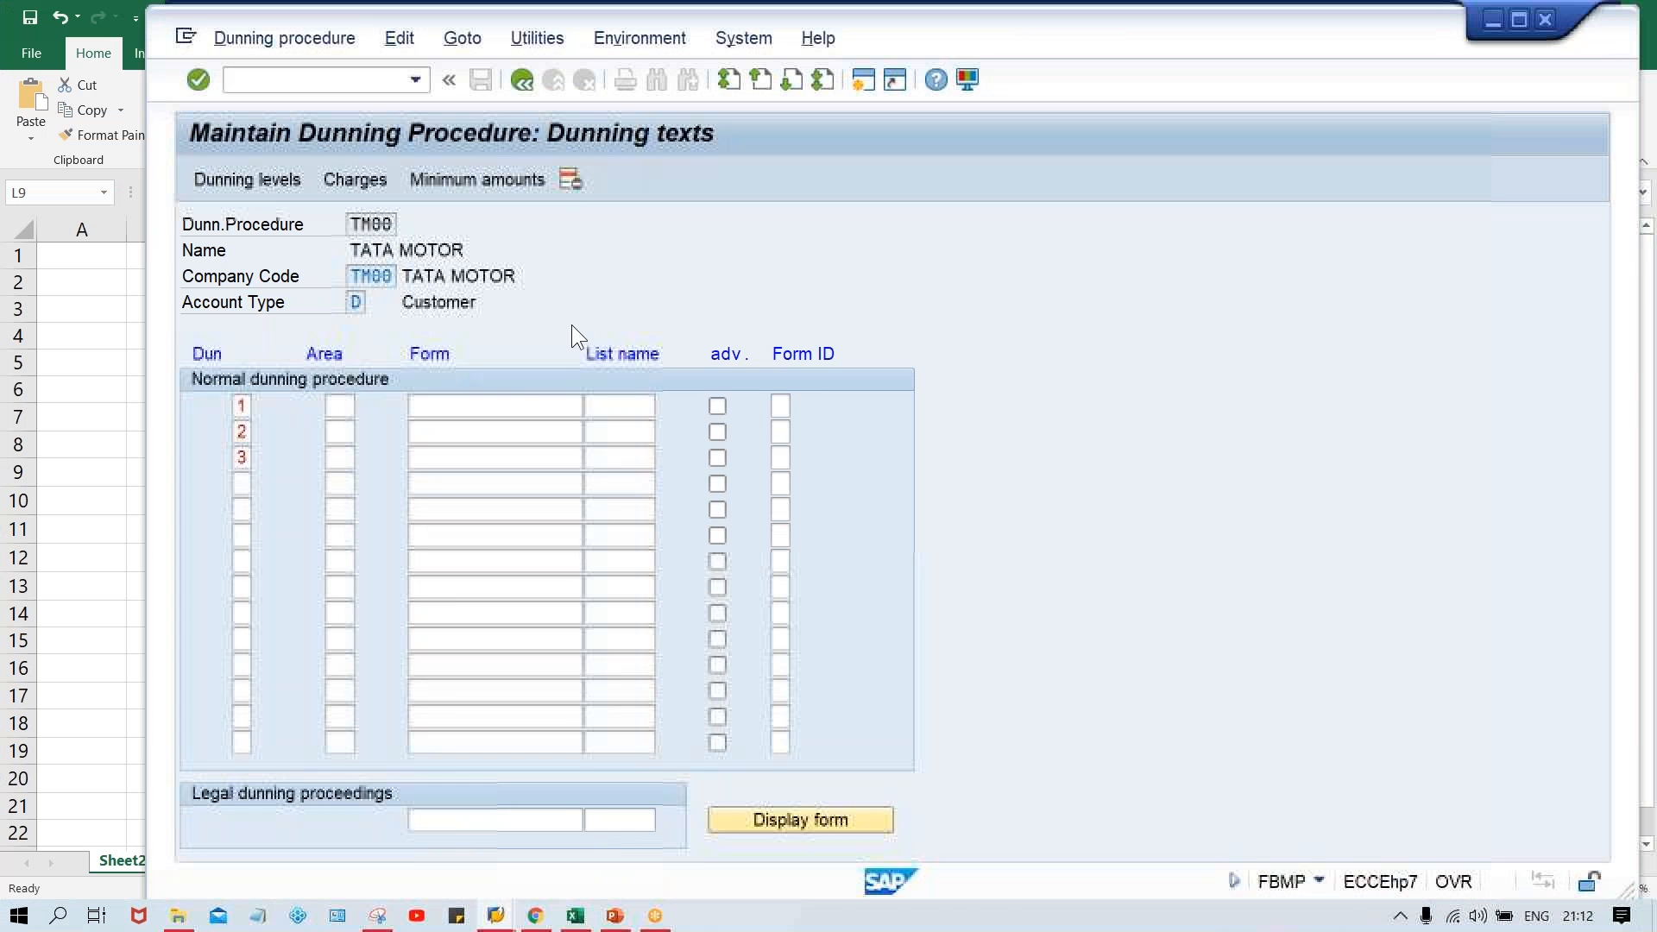
left_click(521, 80)
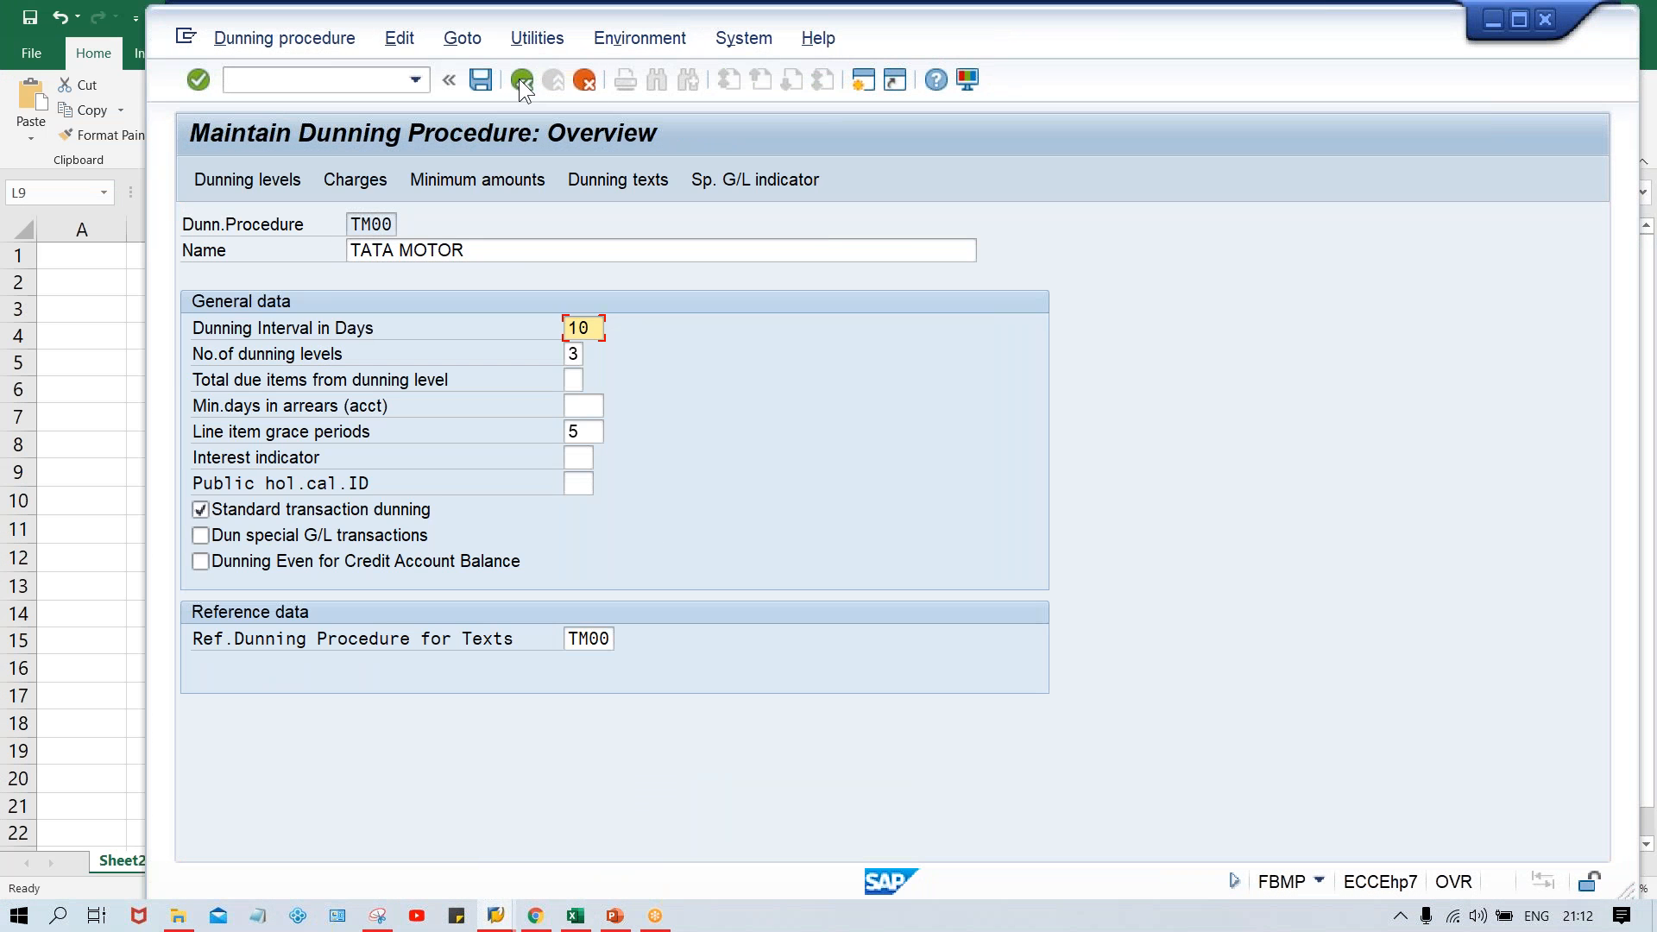
left_click(601, 184)
key("Return")
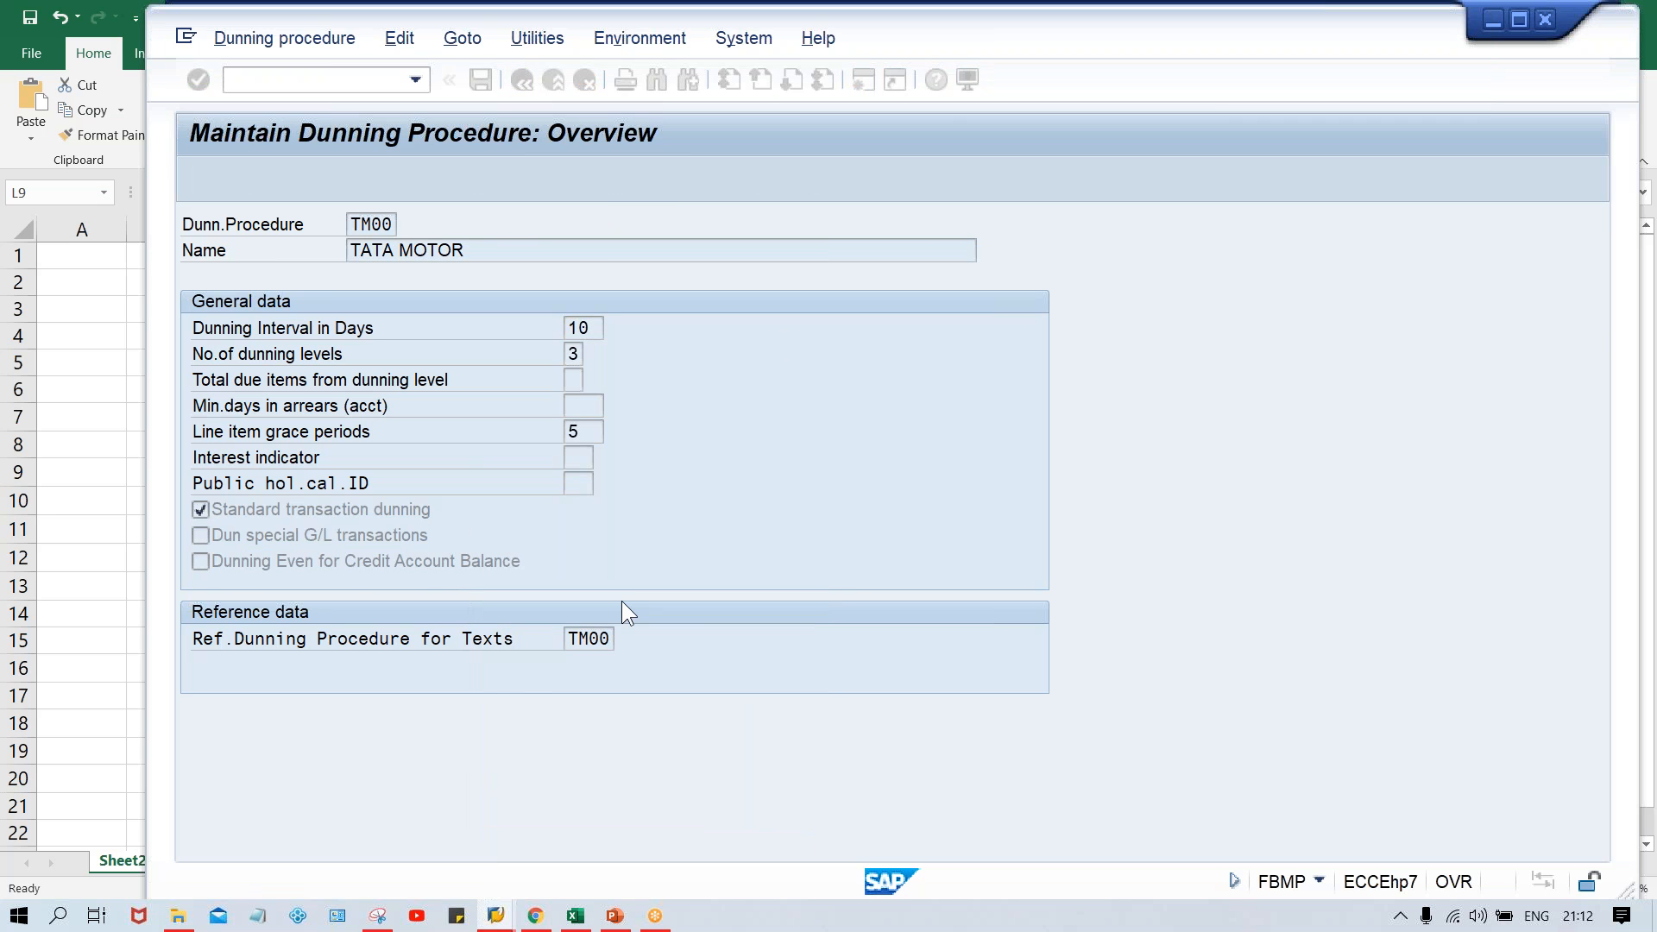
- Assign the English version of dunning form F150_DUNN_01 from the SAPscript form tree to dunning level 1
left_click(470, 406)
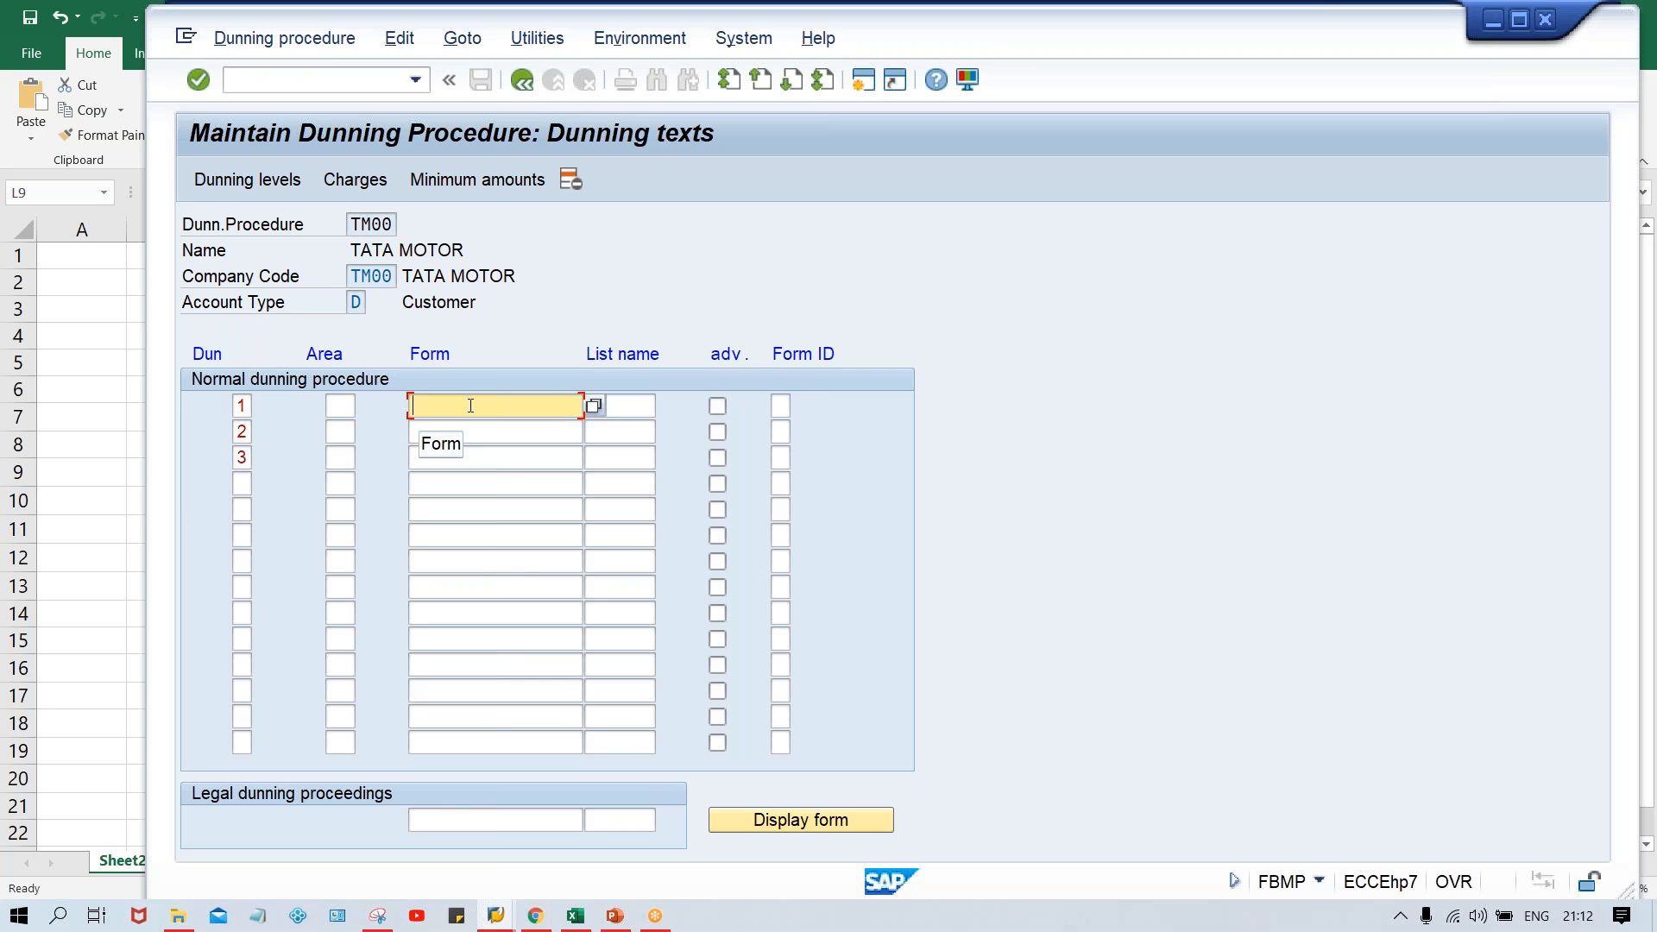
left_click(594, 406)
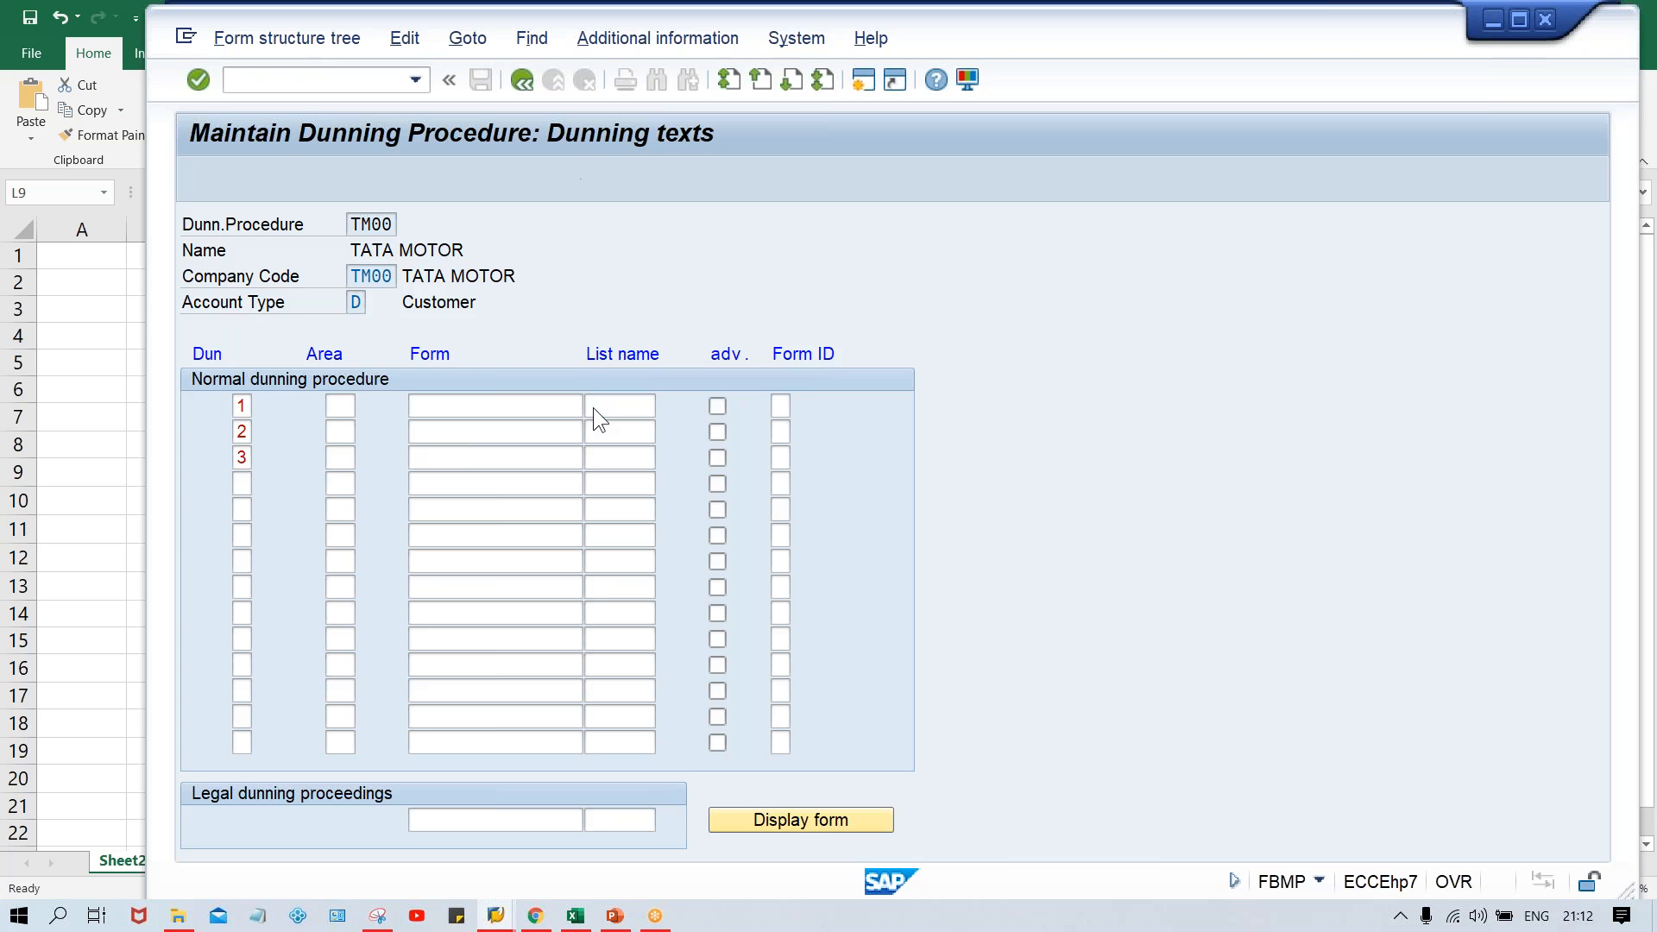
left_click(347, 366)
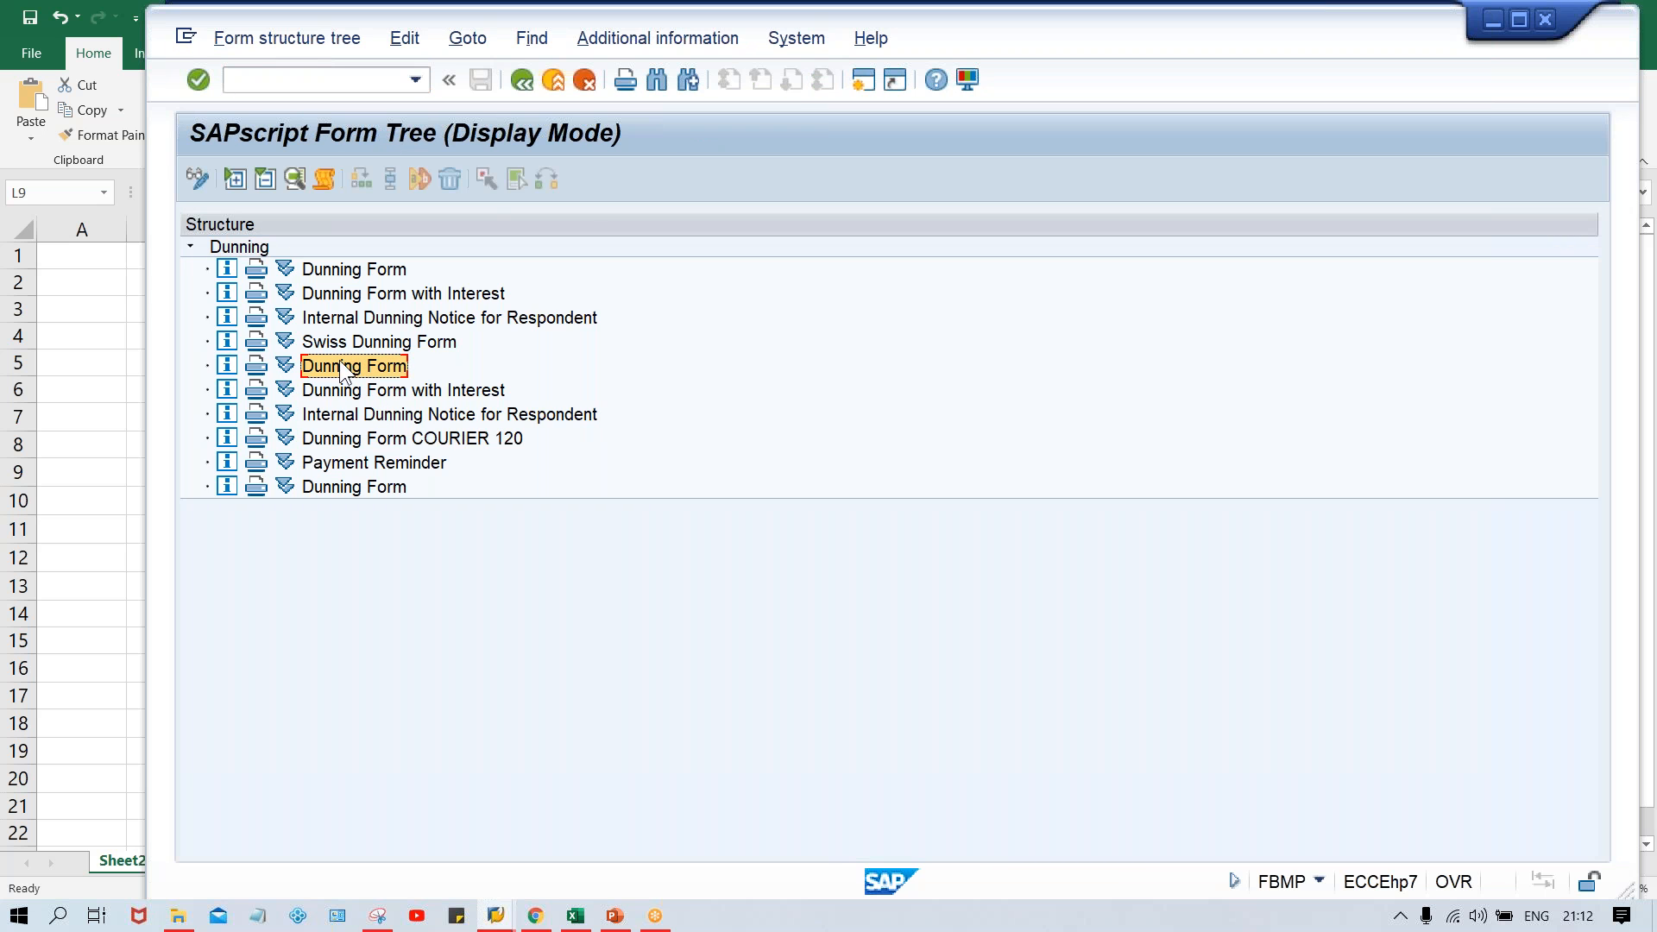
left_click(287, 368)
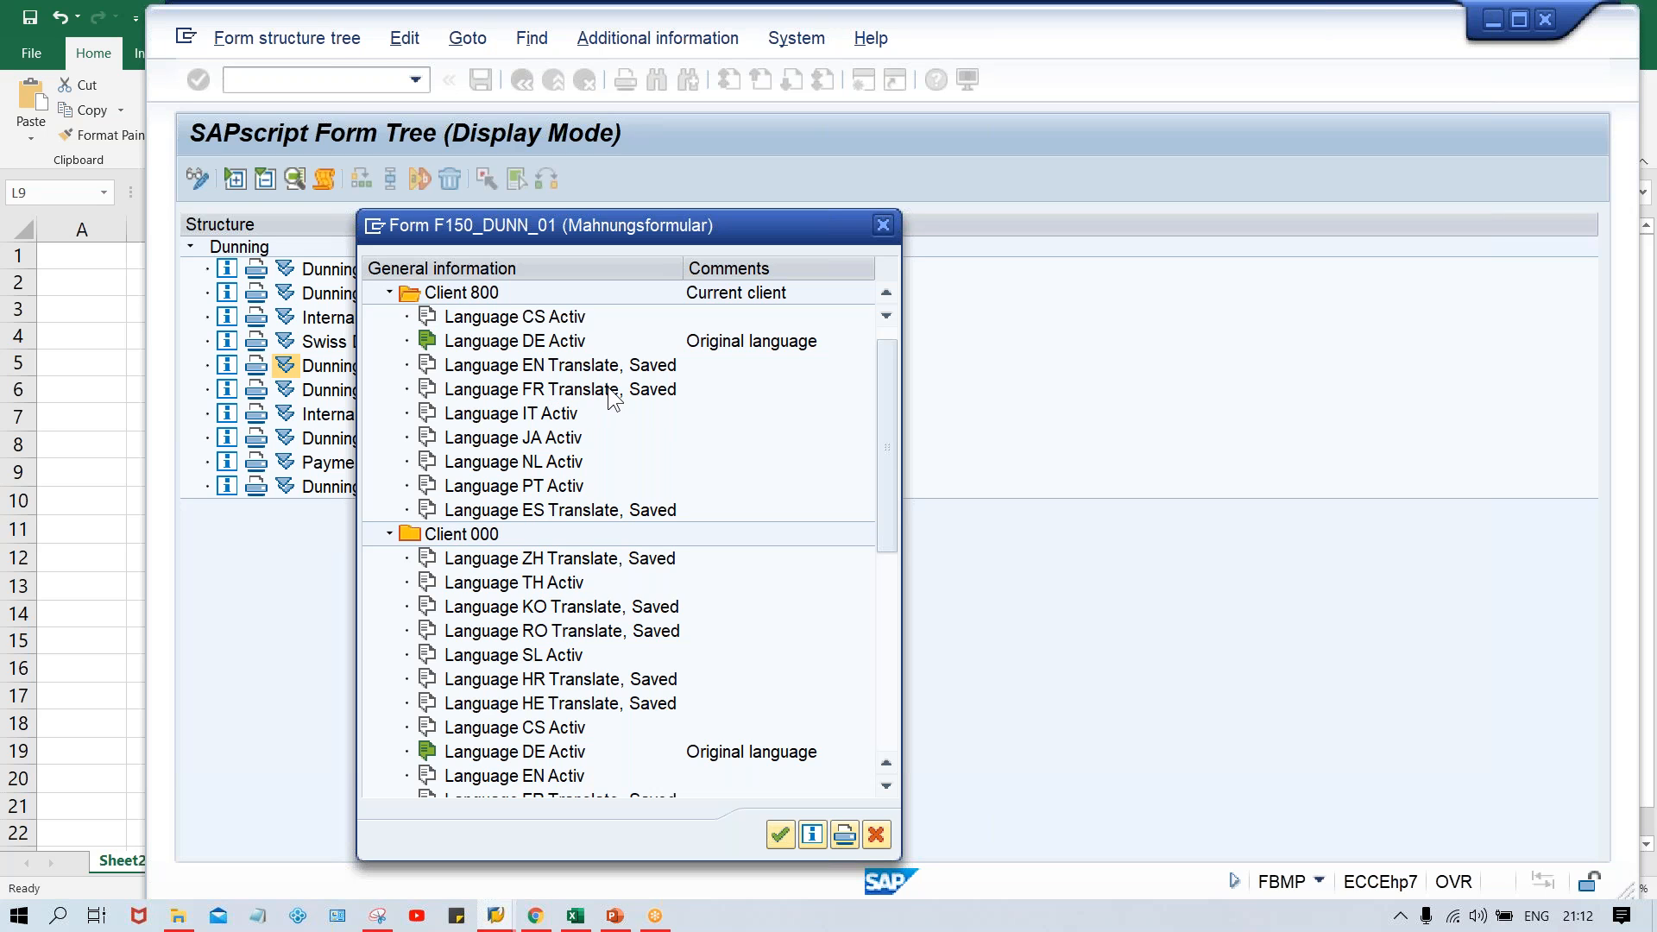
double_click(582, 365)
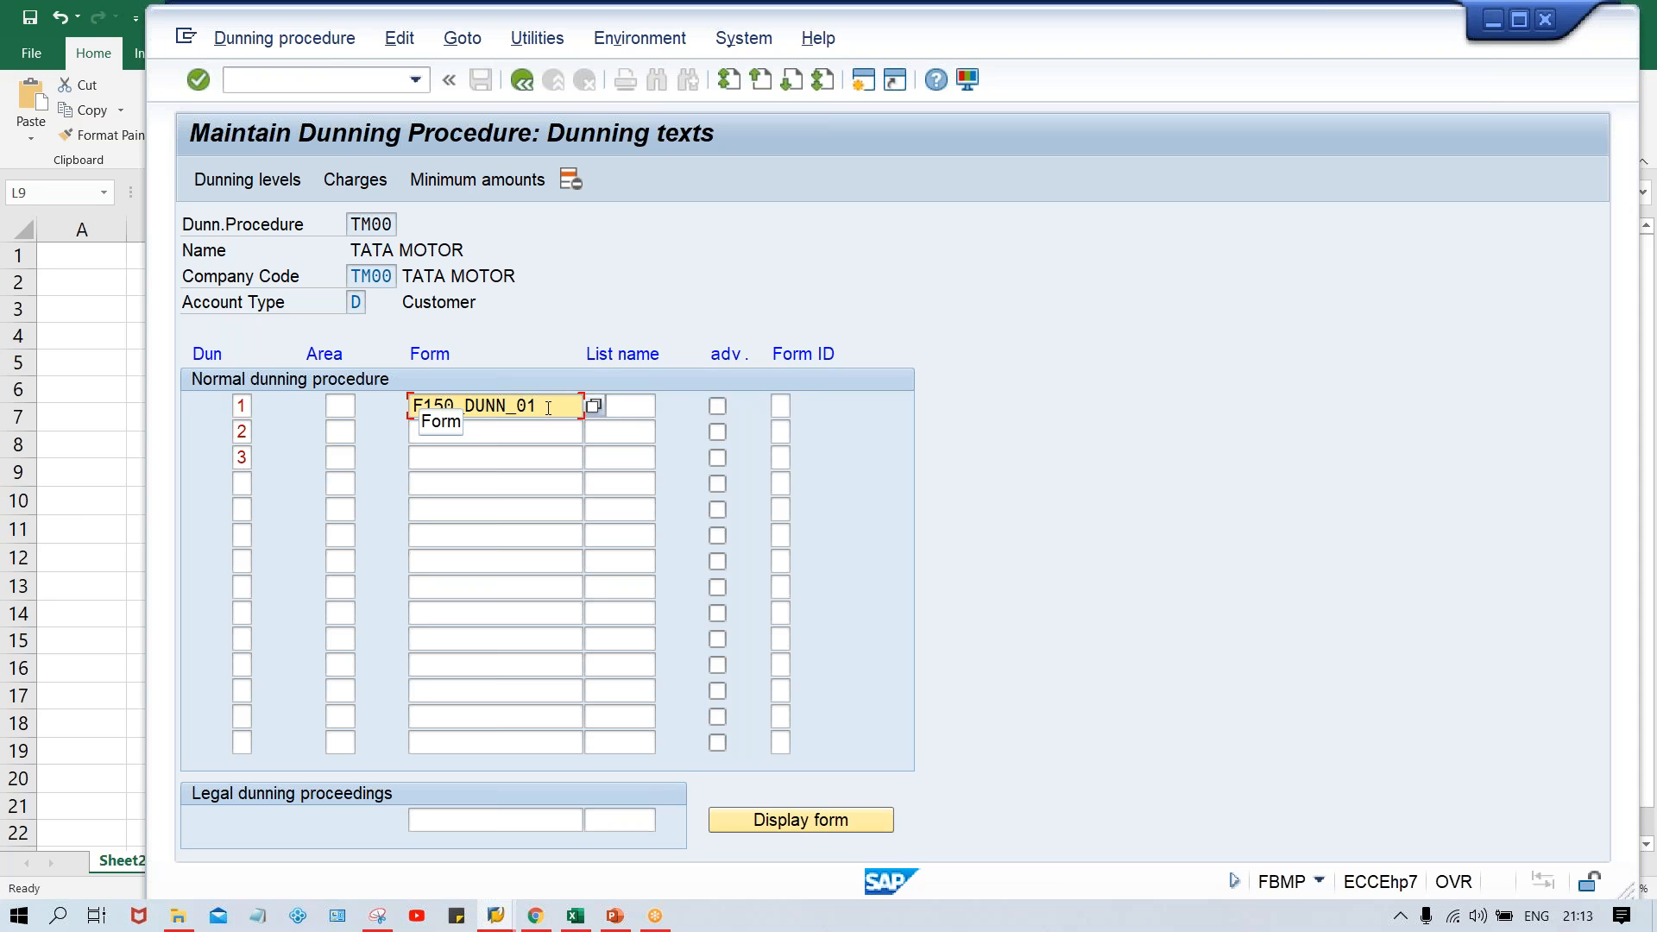
left_click(586, 253)
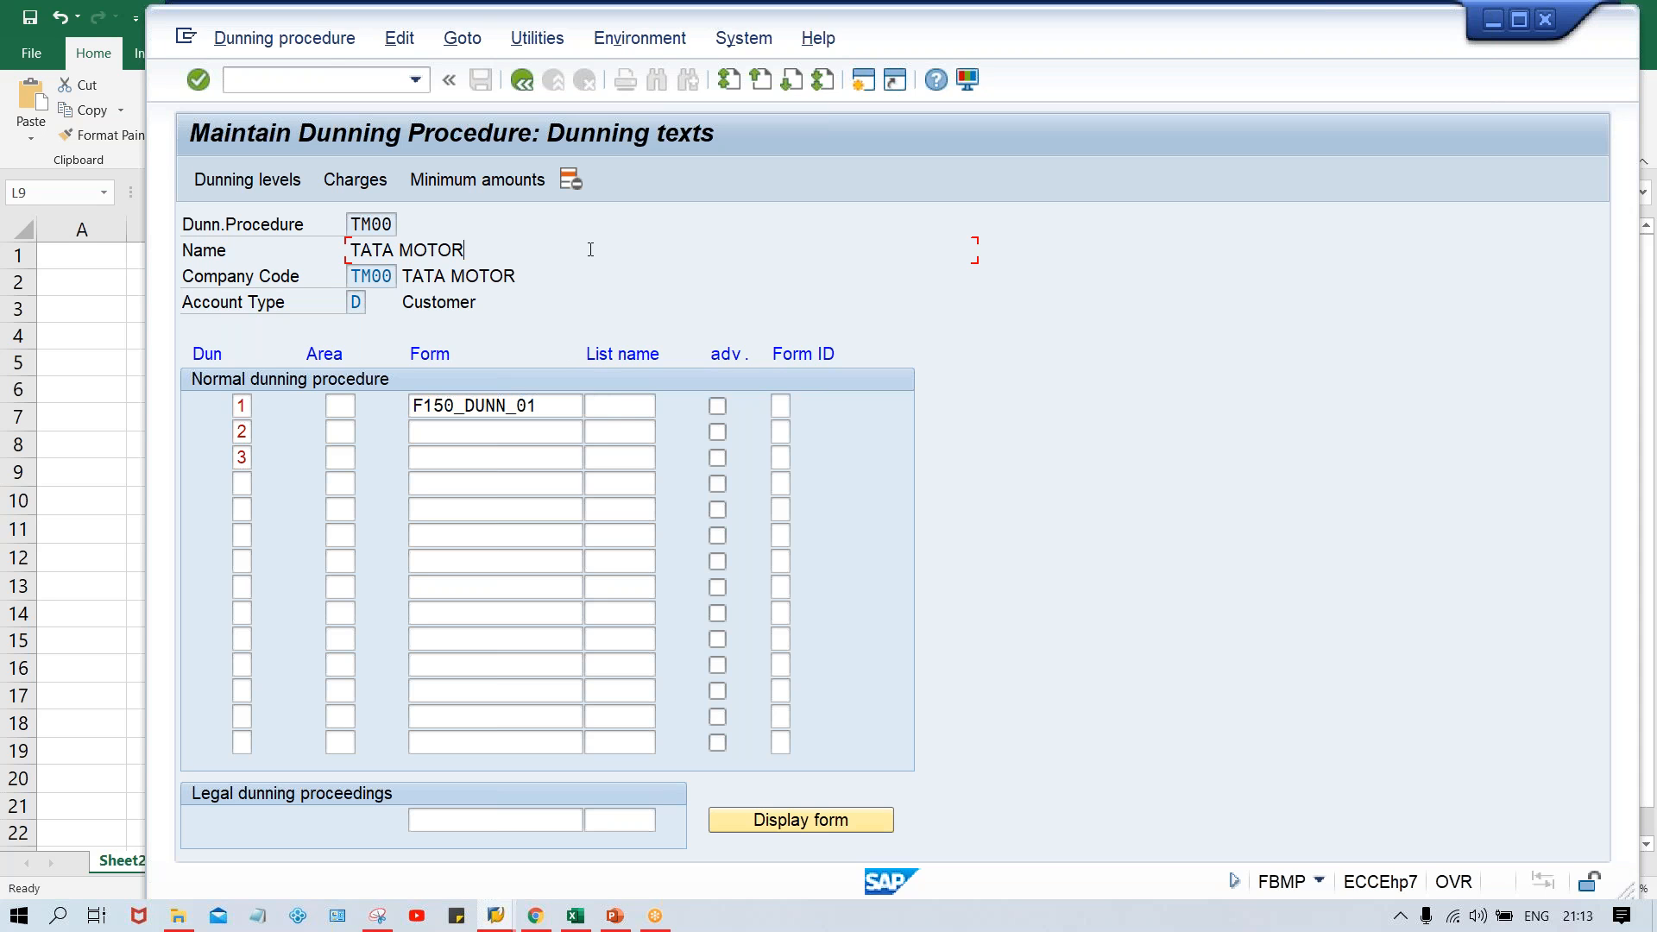
- Copy the form name F150_DUNN_01 from dunning level 1 to dunning levels 2 and 3
left_click(546, 405)
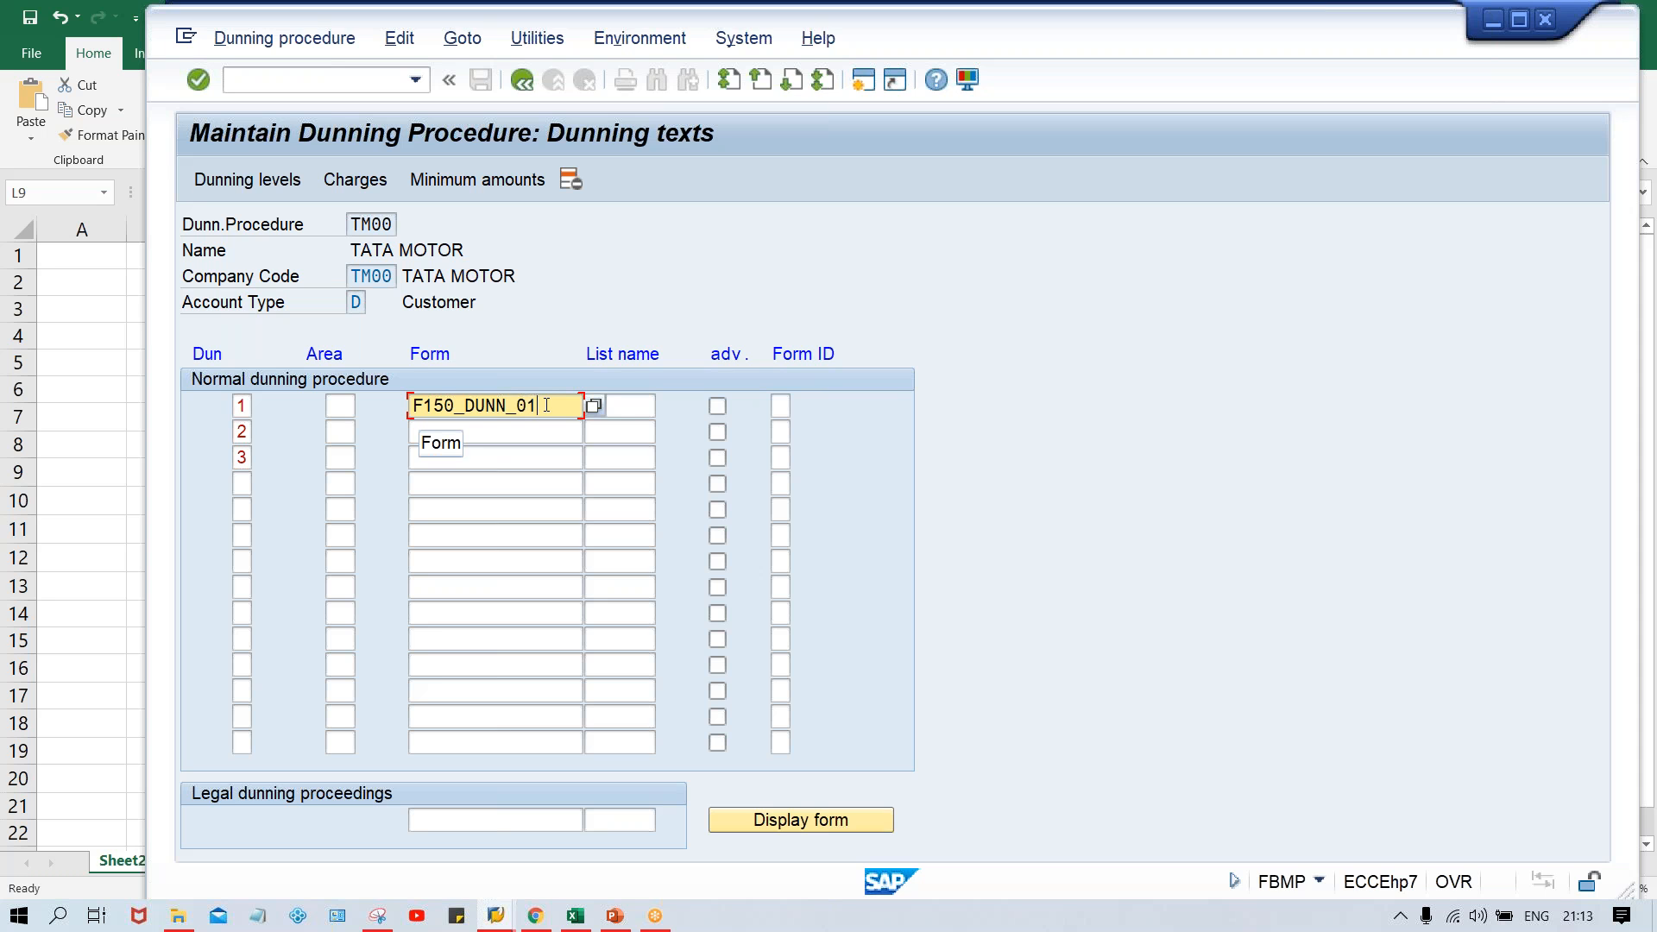
left_click_drag(532, 405, 403, 405)
key("ctrl+c")
key("Down")
key("ctrl+v")
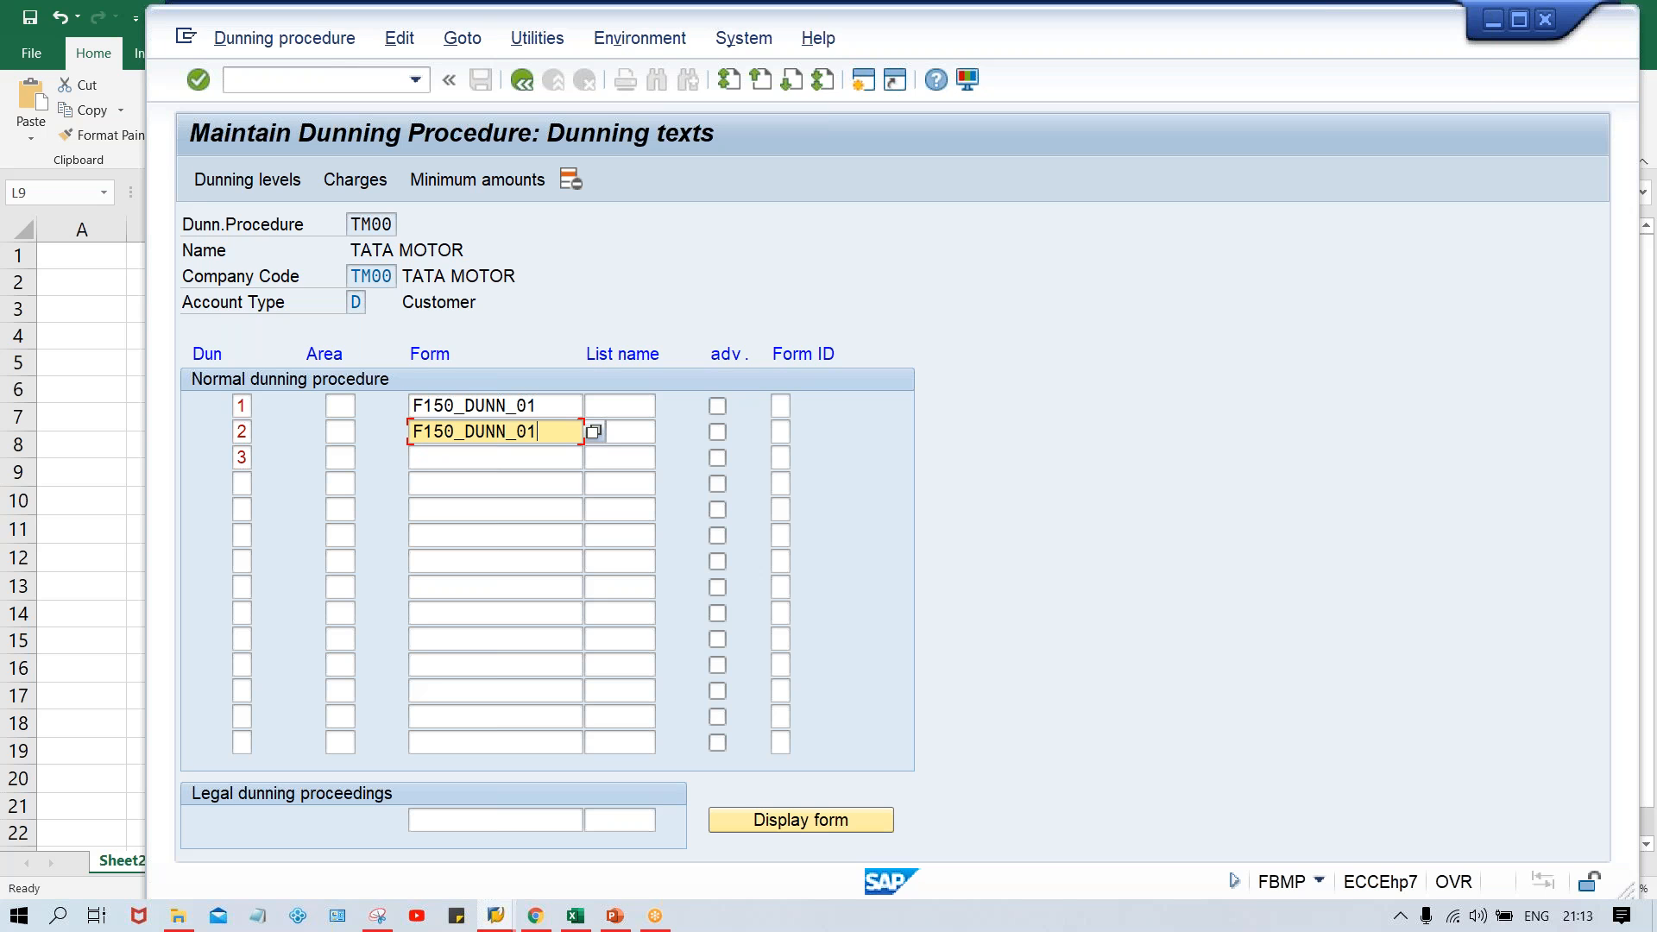
key("Down")
key("ctrl+v")
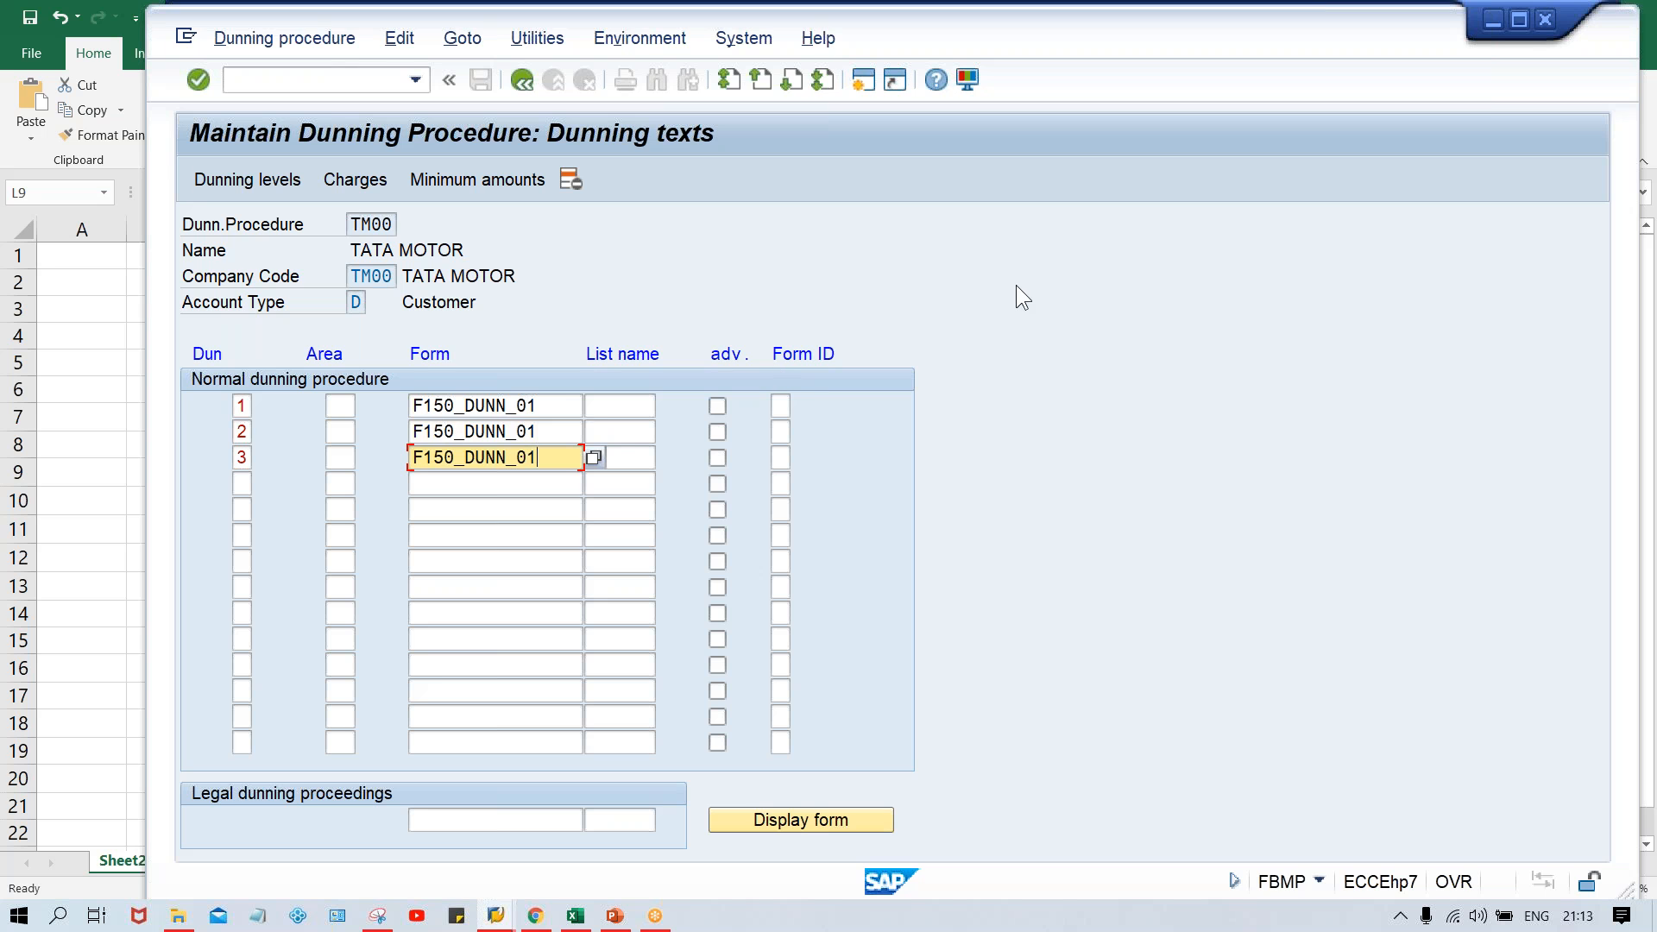
left_click(553, 405)
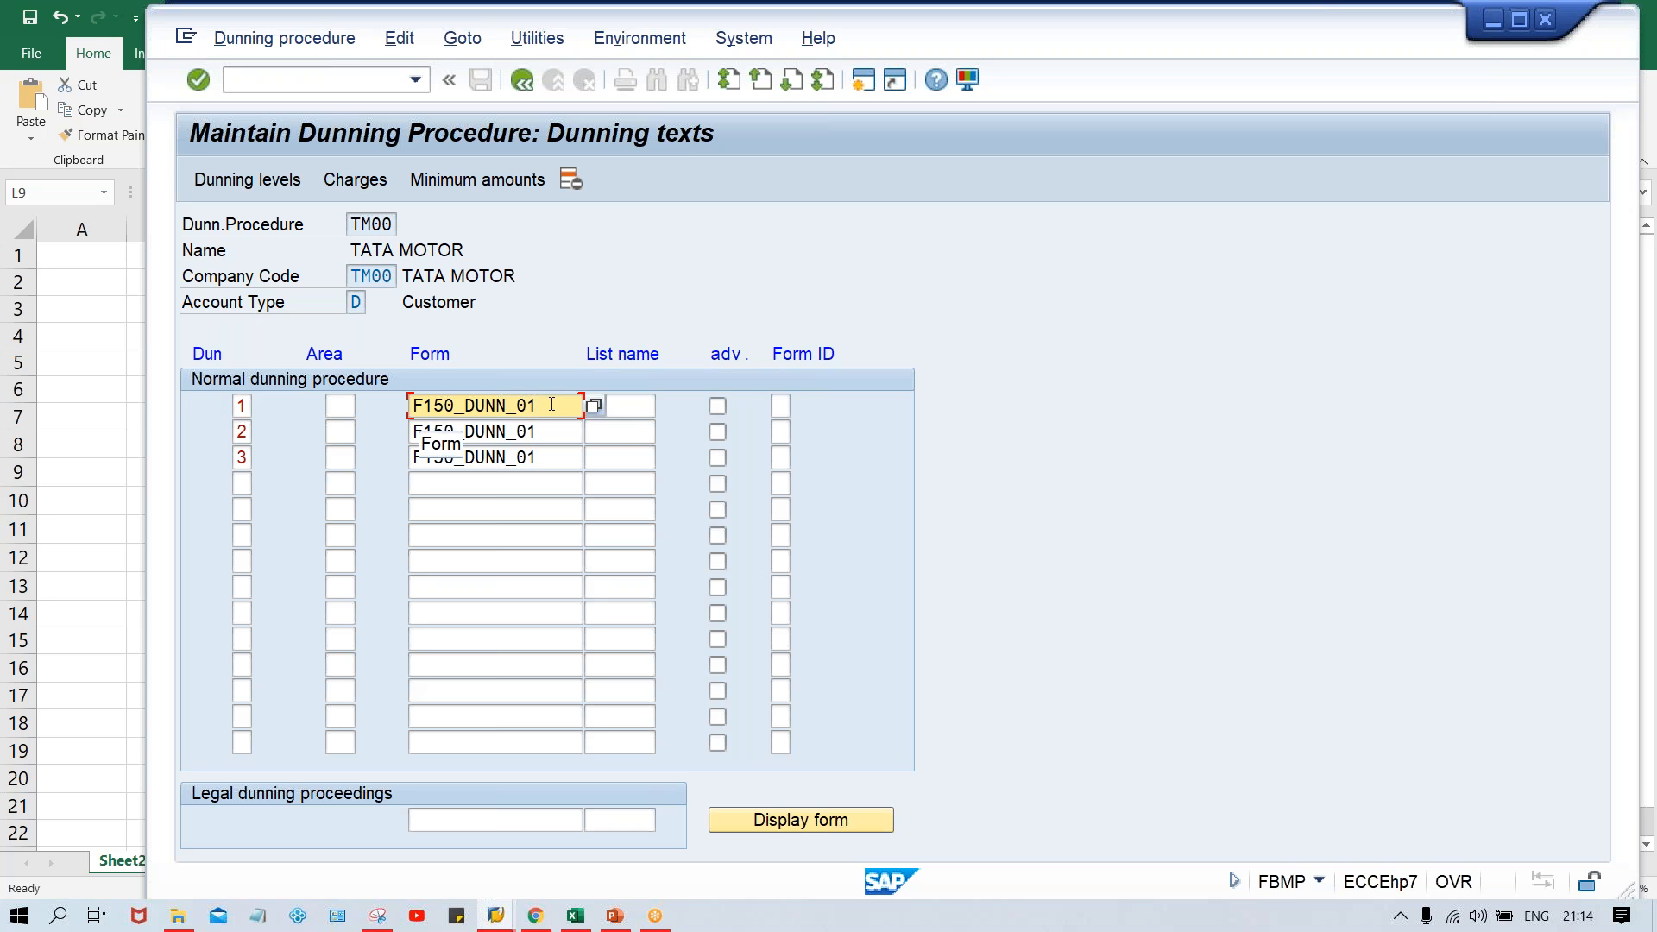
left_click(242, 404)
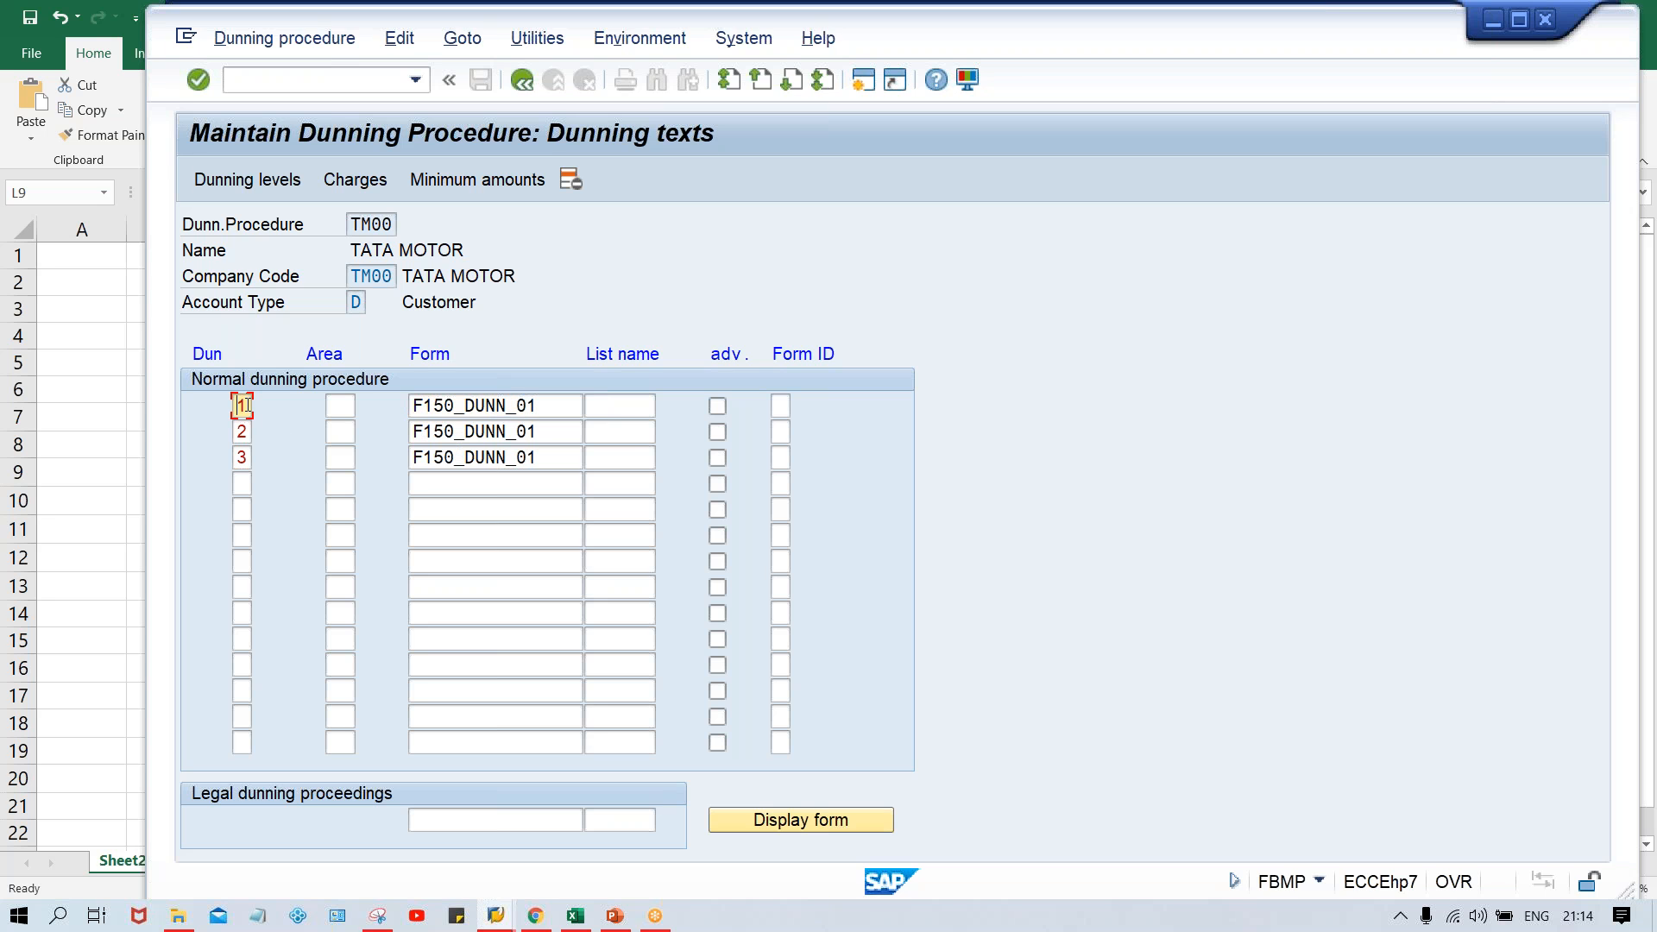
left_click(557, 433)
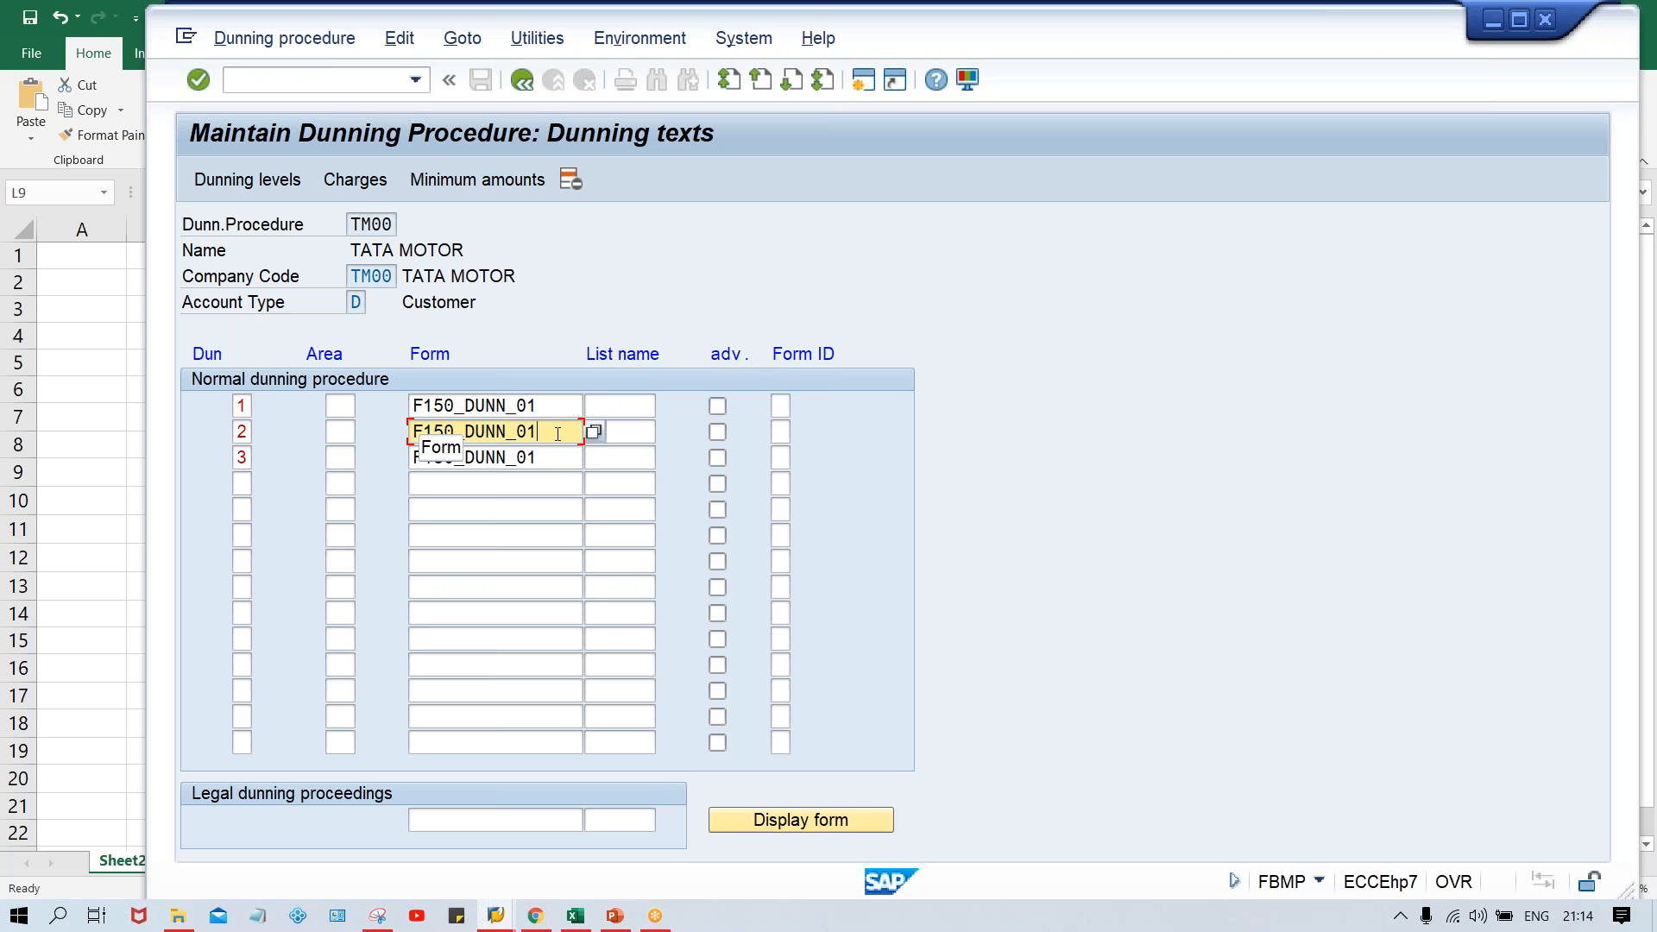
key("Down")
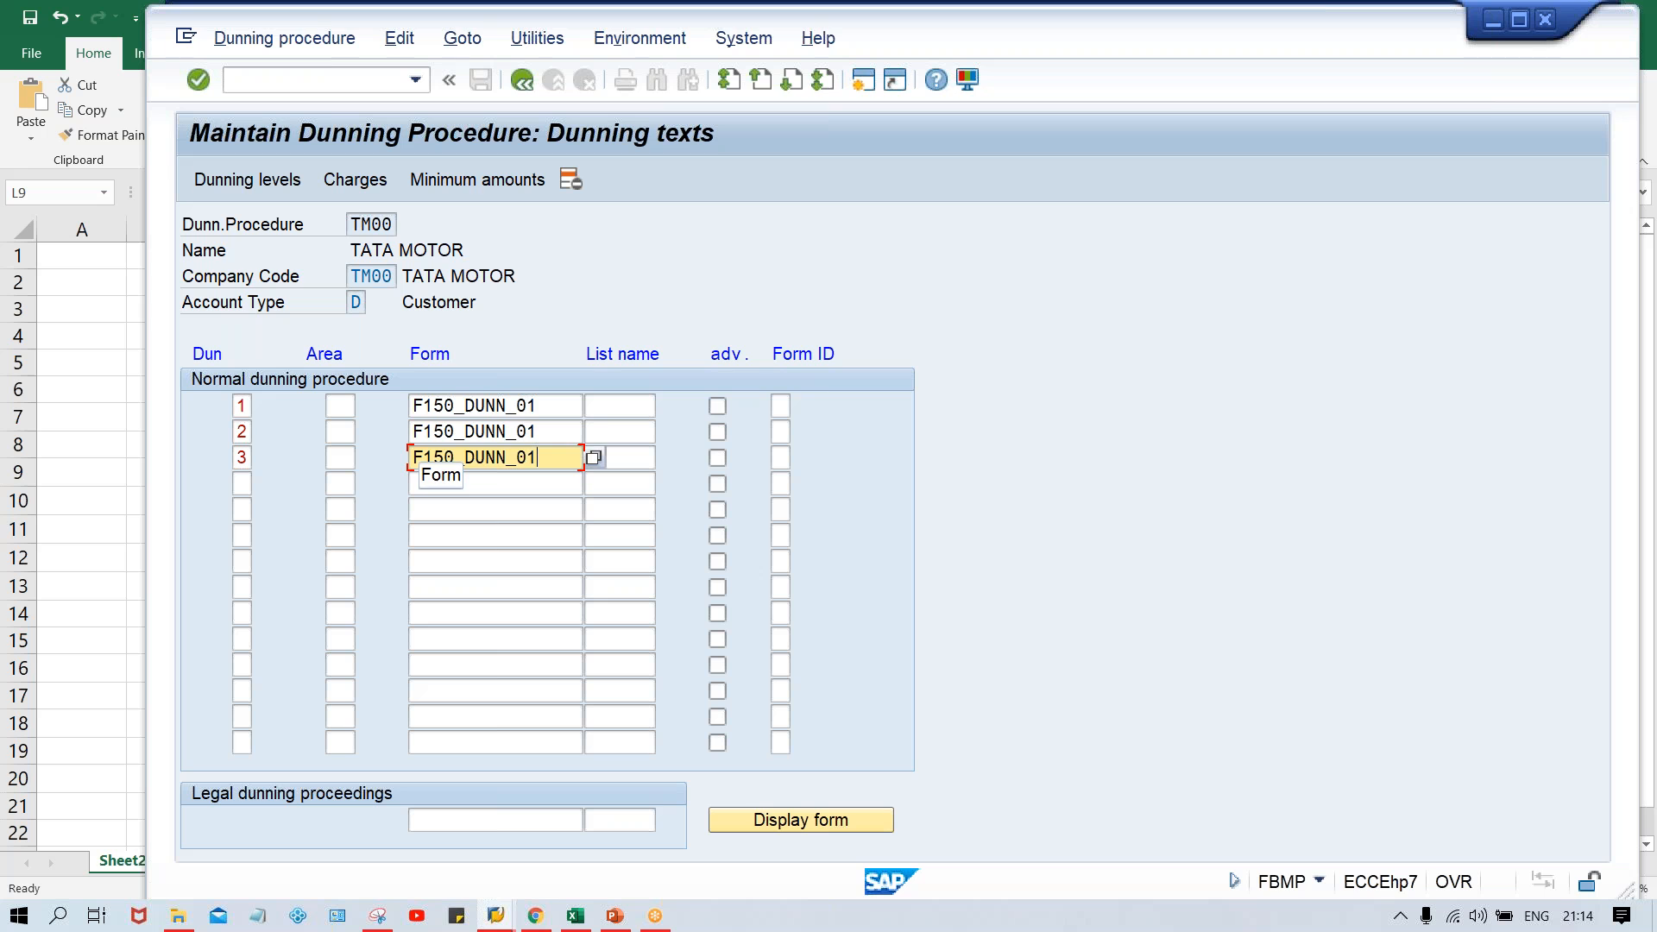
left_click(551, 402)
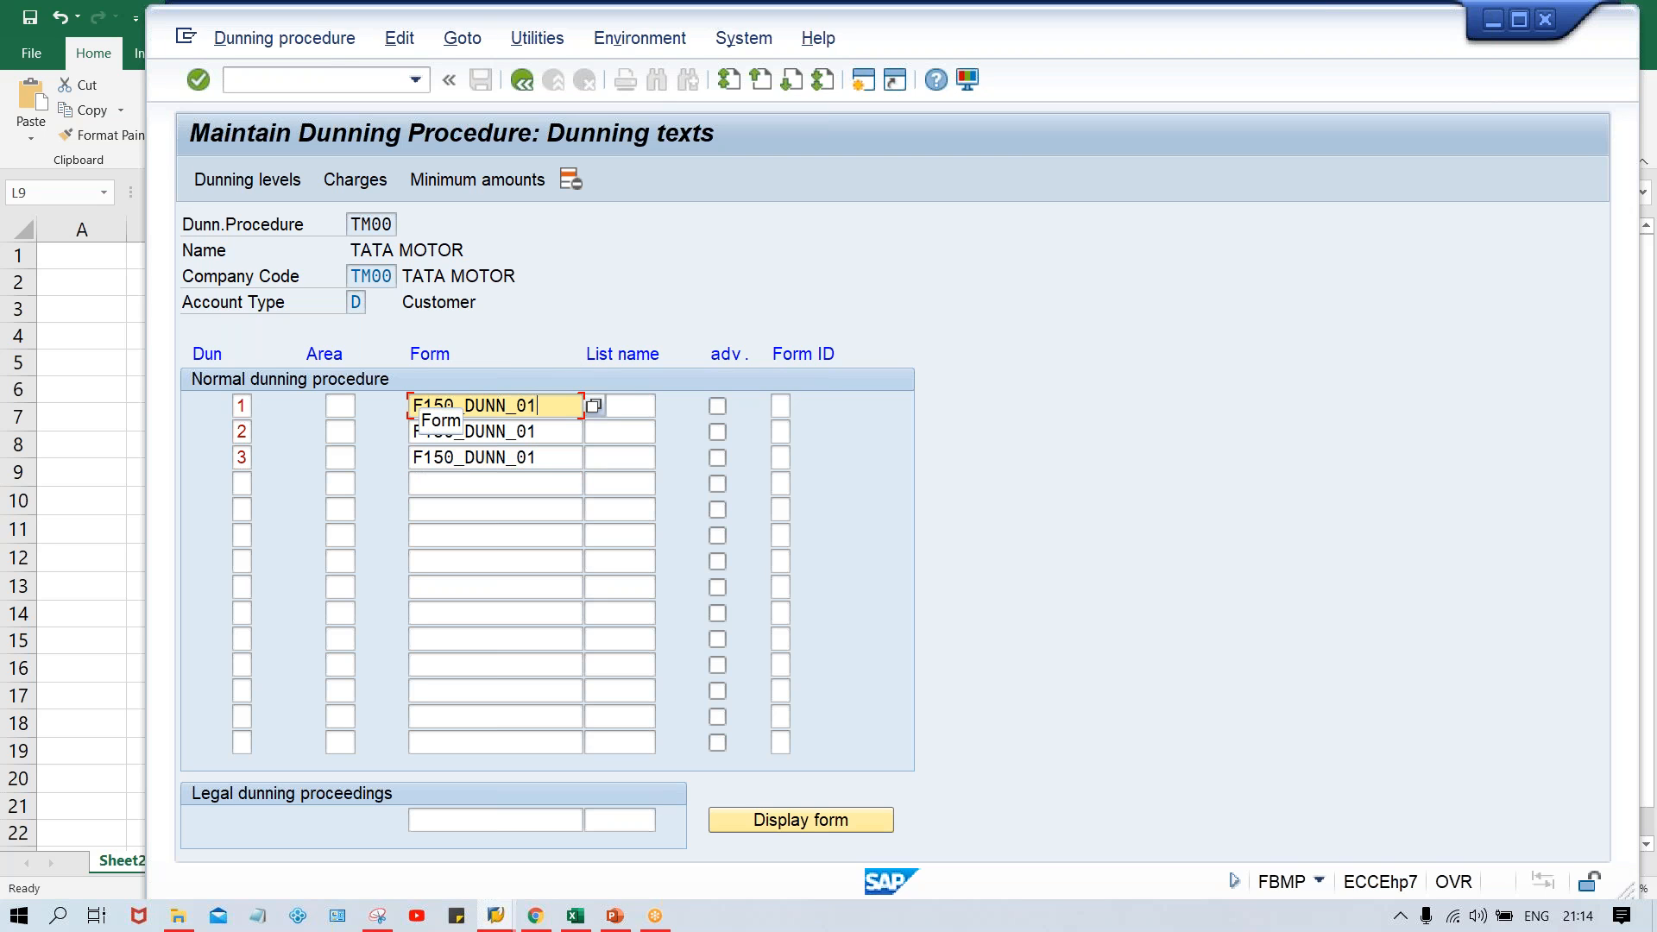
left_click(545, 426)
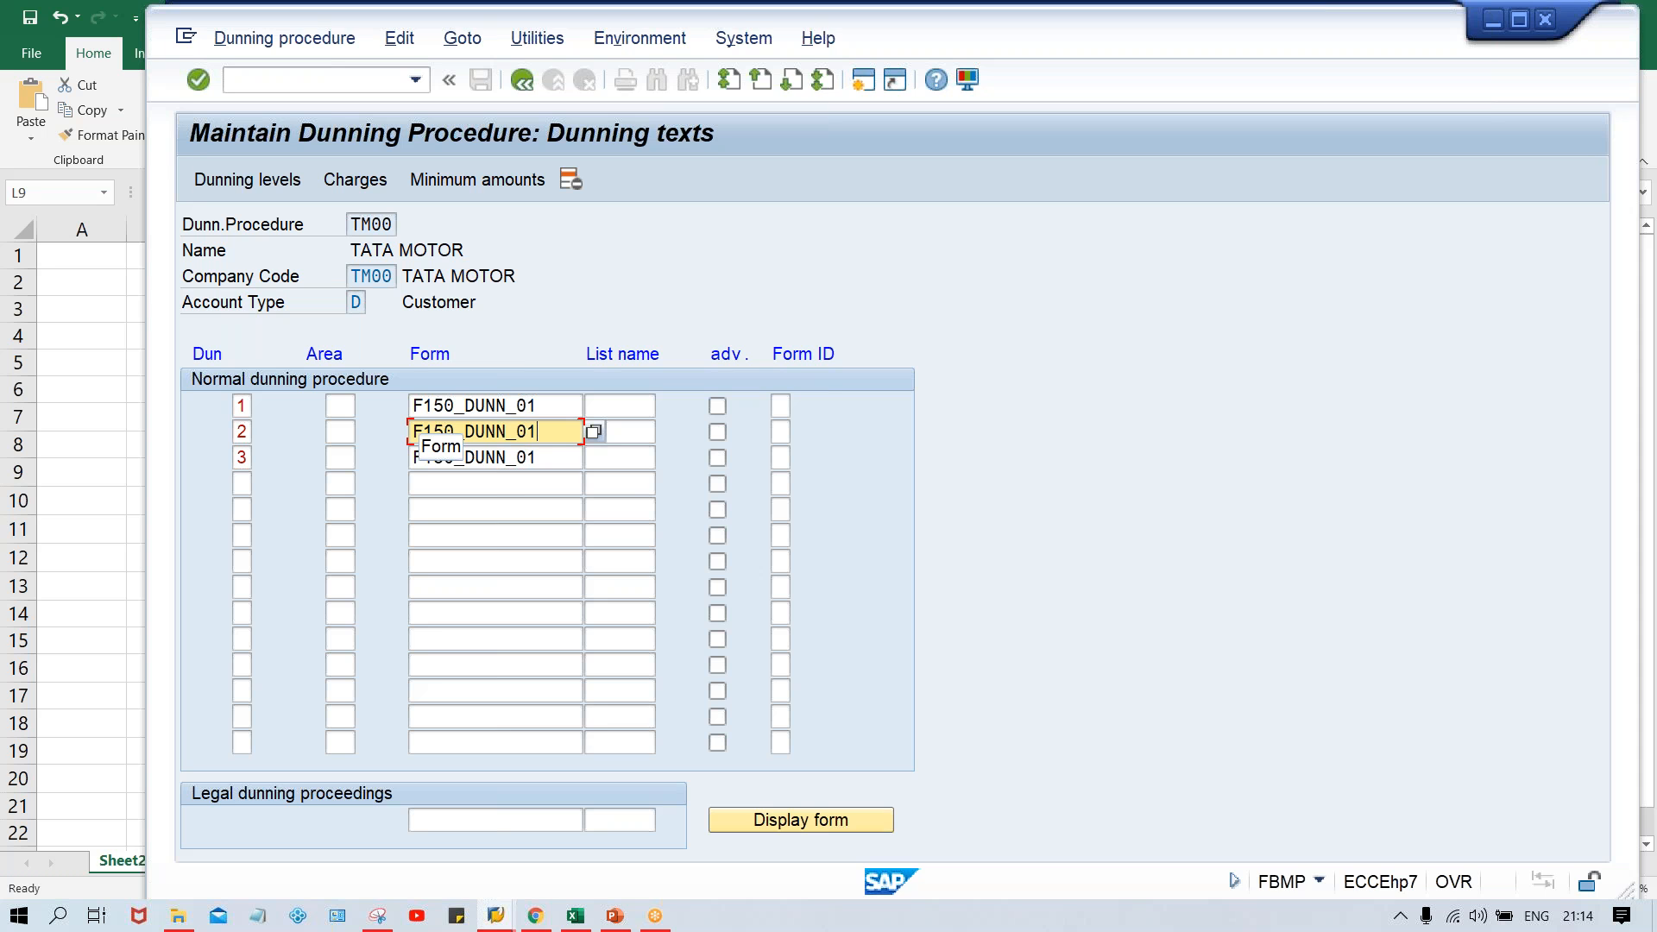
left_click(563, 456)
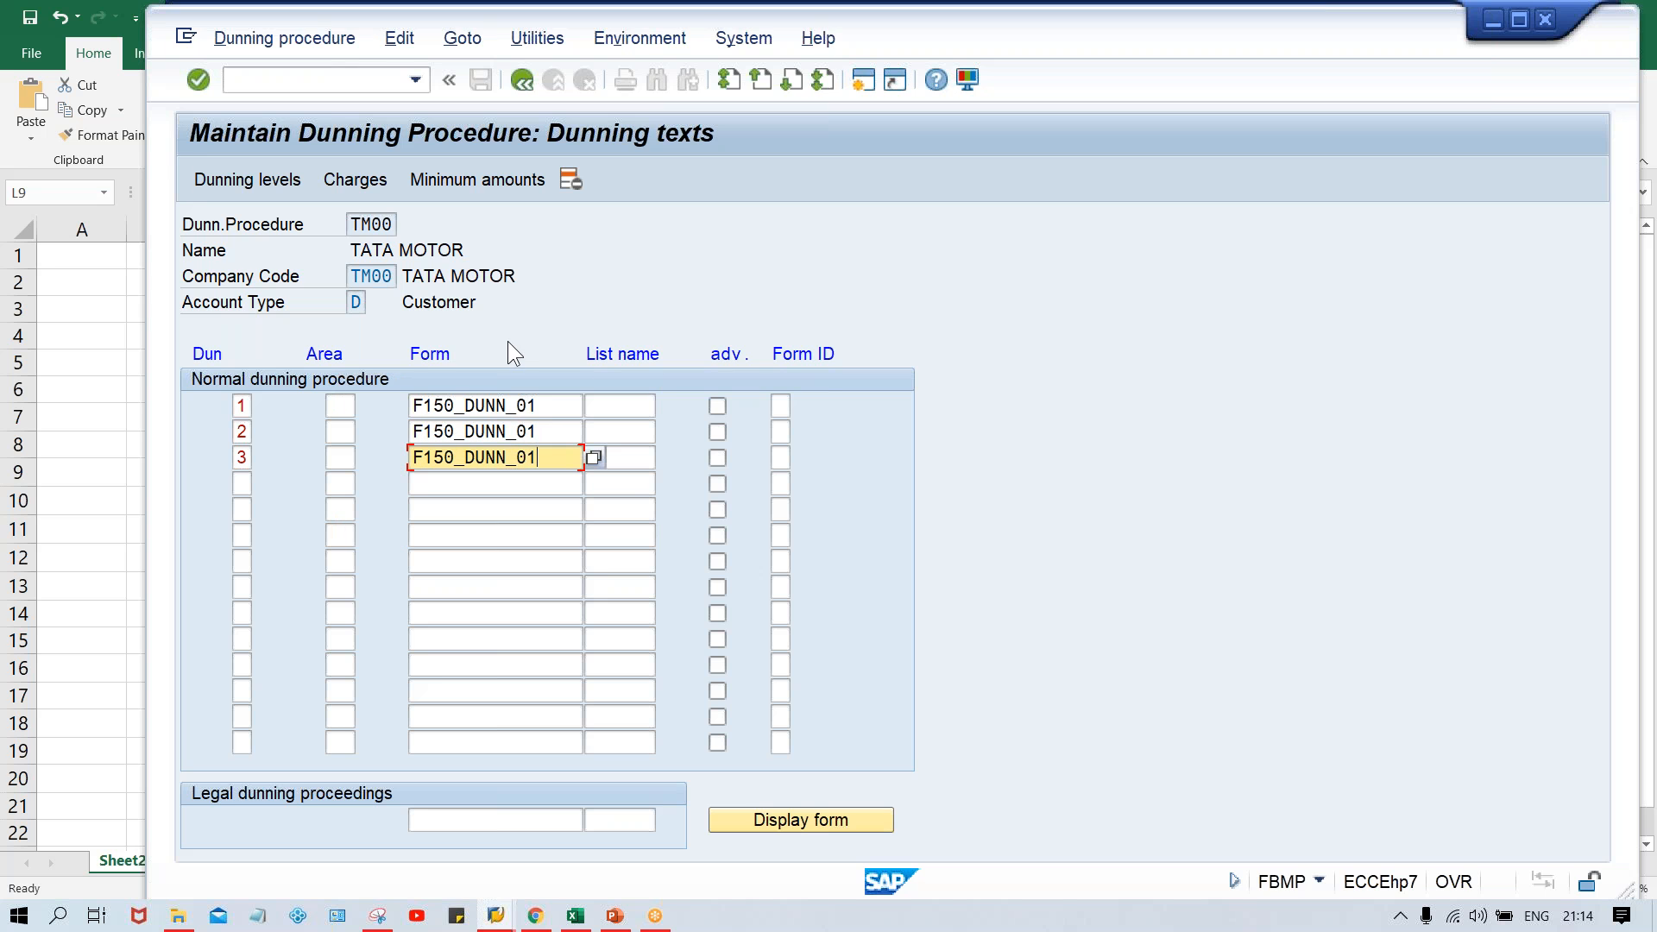
- Save dunning procedure TM00 from its overview and open the customer change transaction XD02
left_click(521, 80)
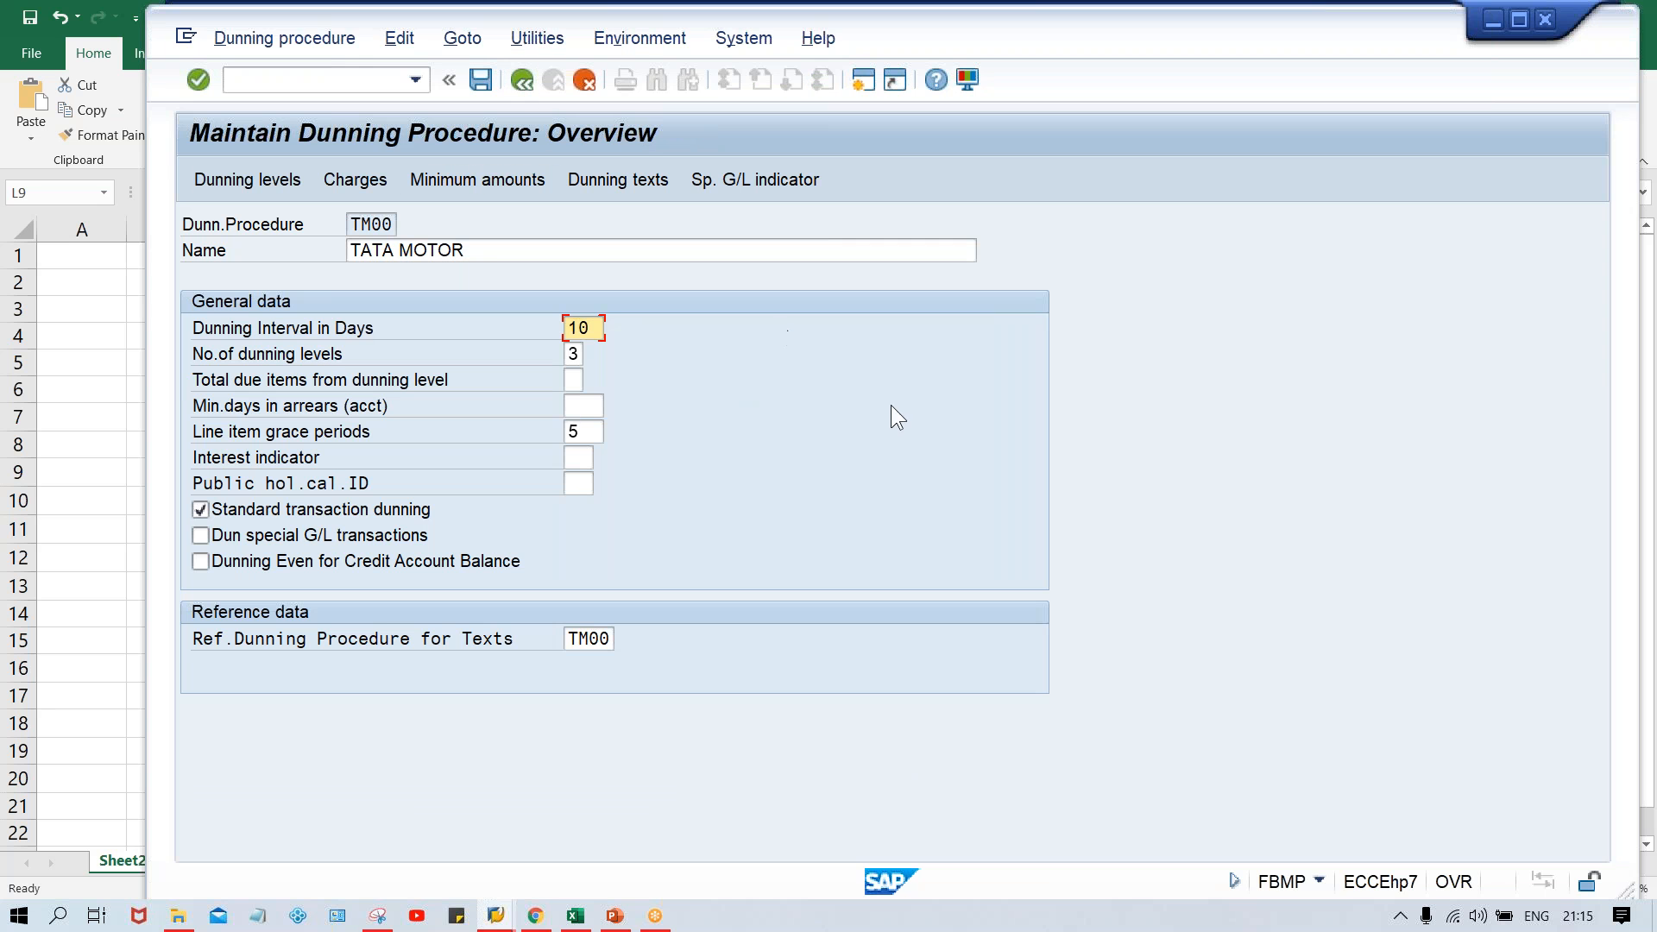
key("ctrl+s")
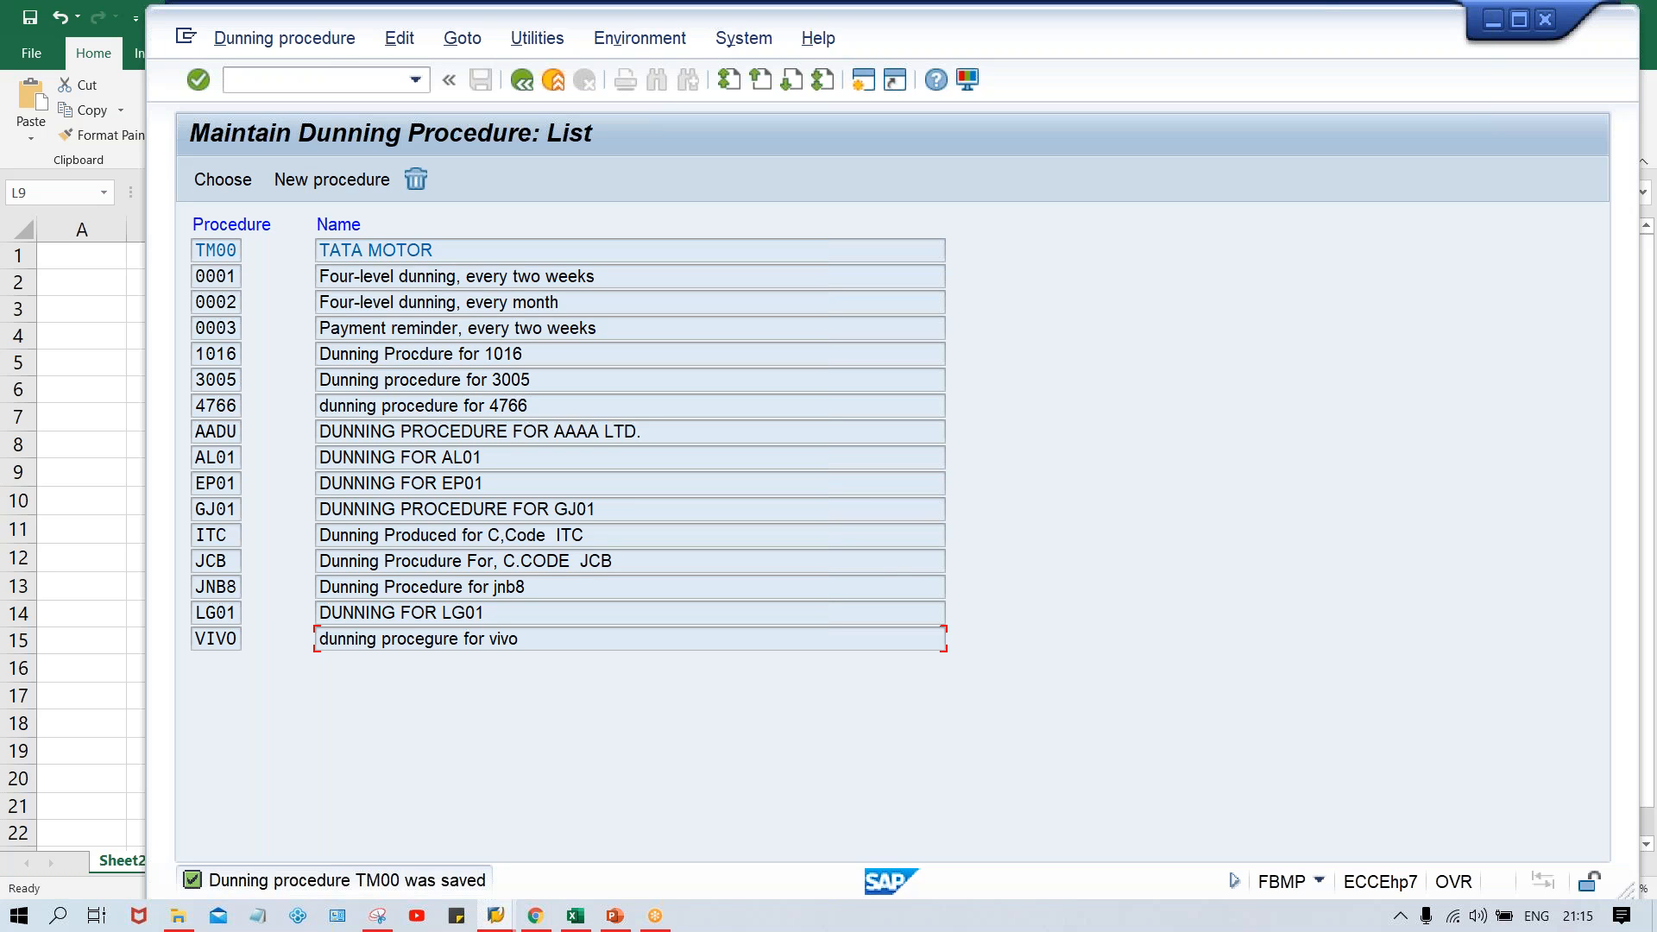
left_click(319, 74)
type("/n")
key("Caps_Lock")
type("XD0")
type("2")
key("Return")
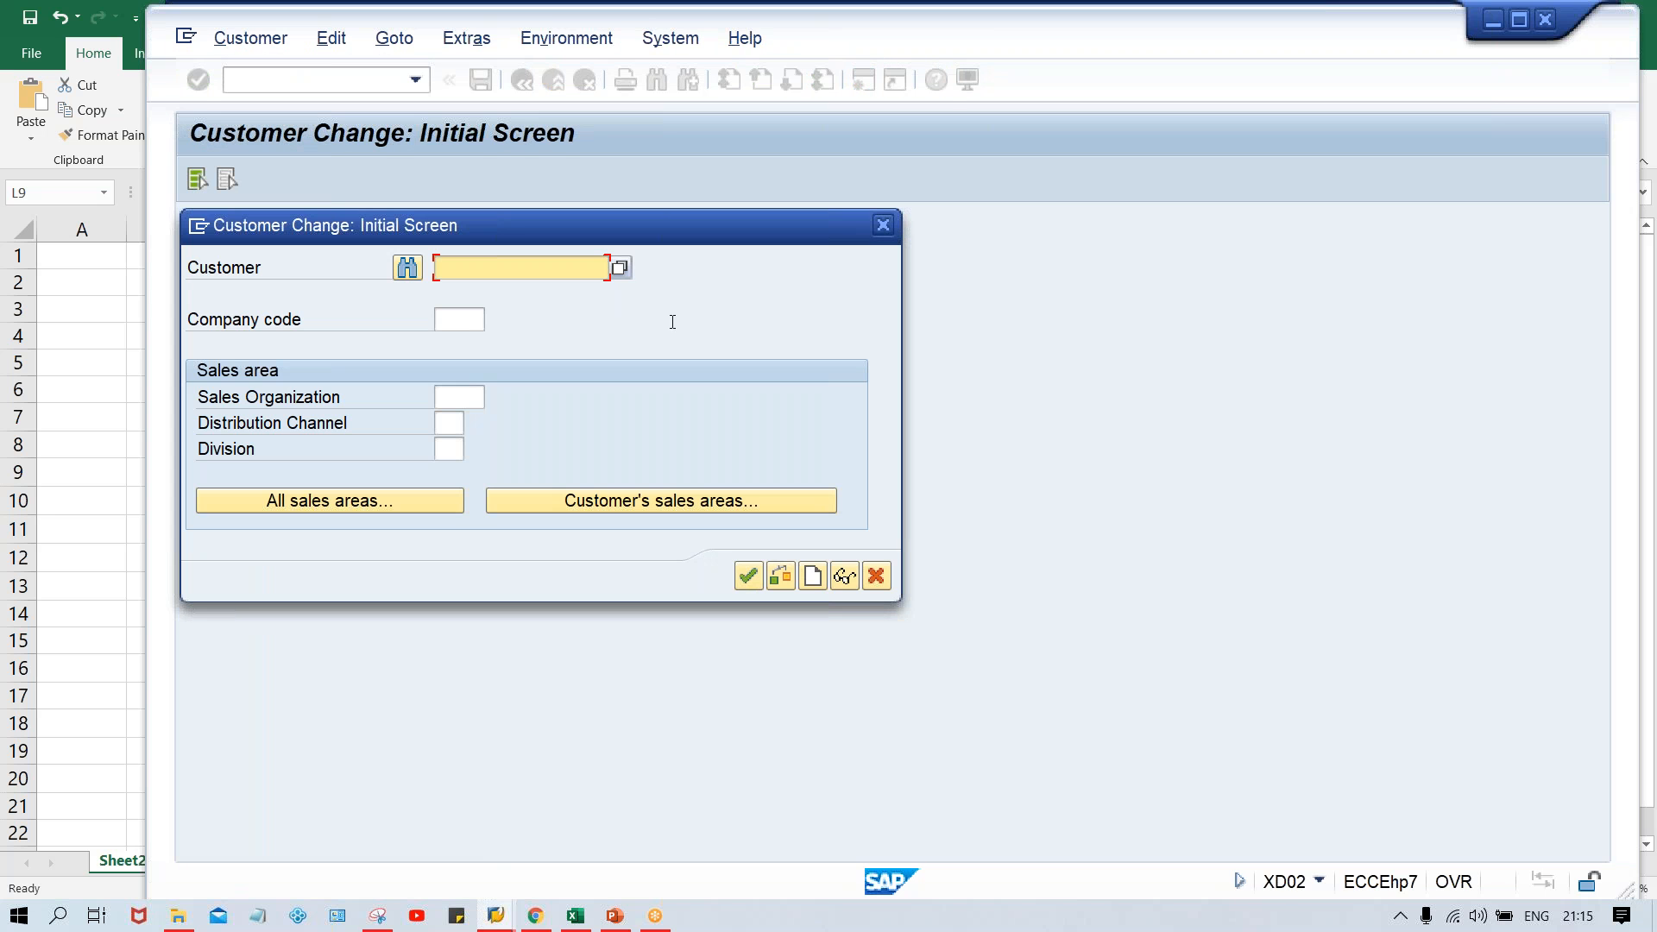
- Look up the customer by company code TM00, select the test customer and open its master record for changes
left_click(620, 269)
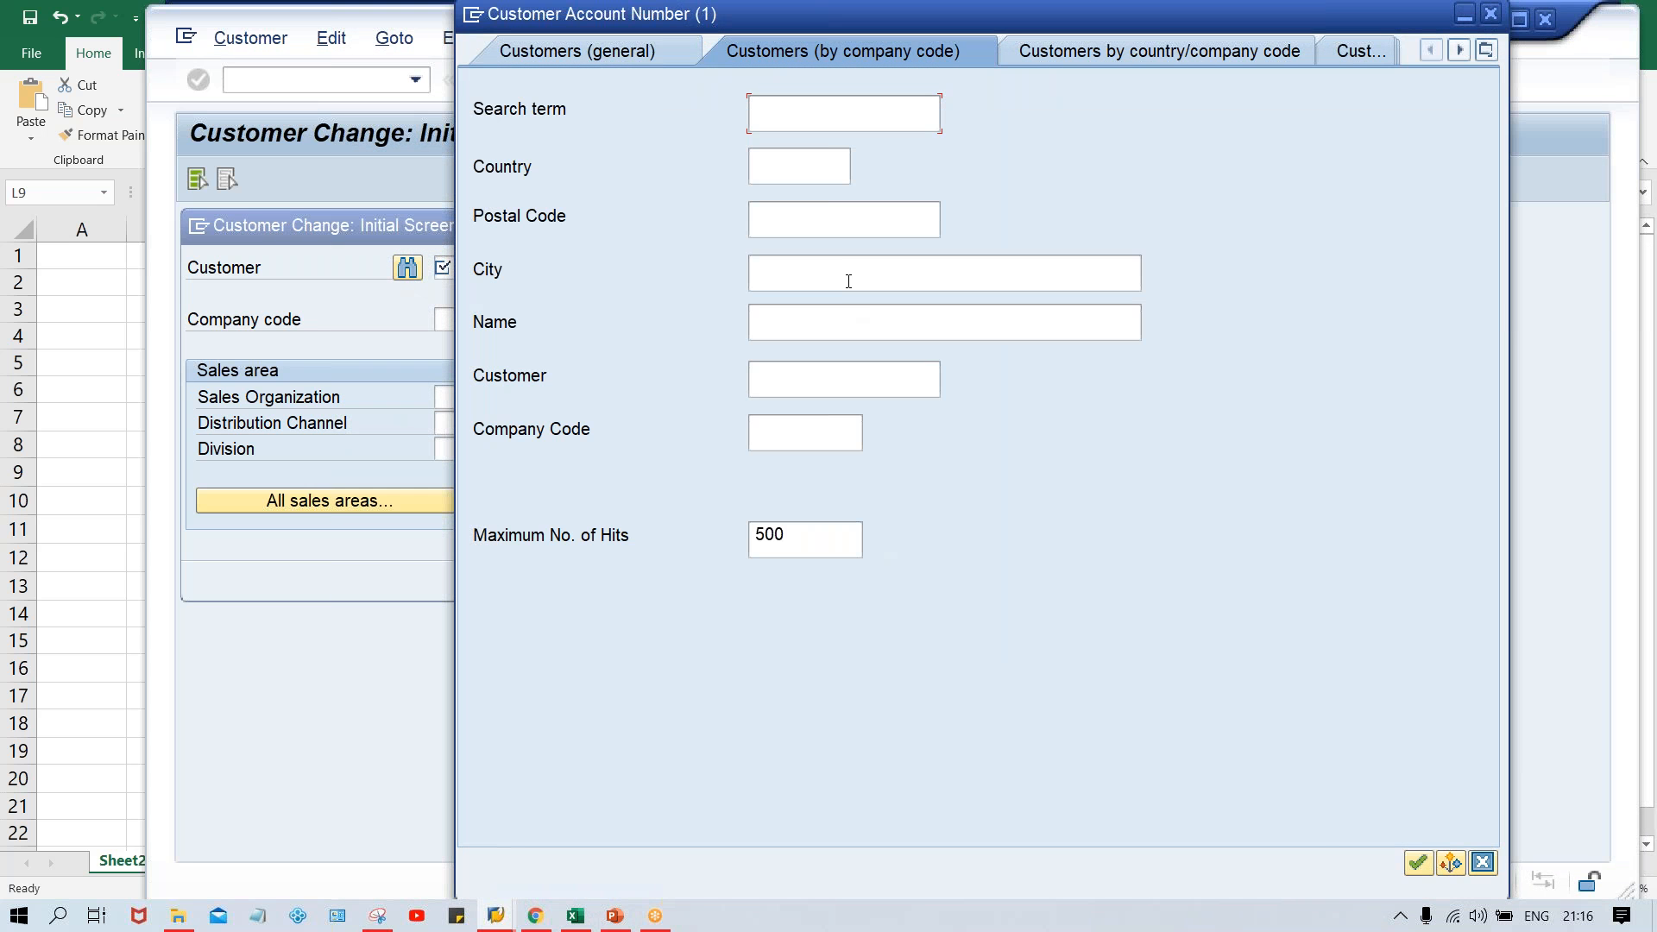
left_click(818, 423)
type("TM00")
key("Return")
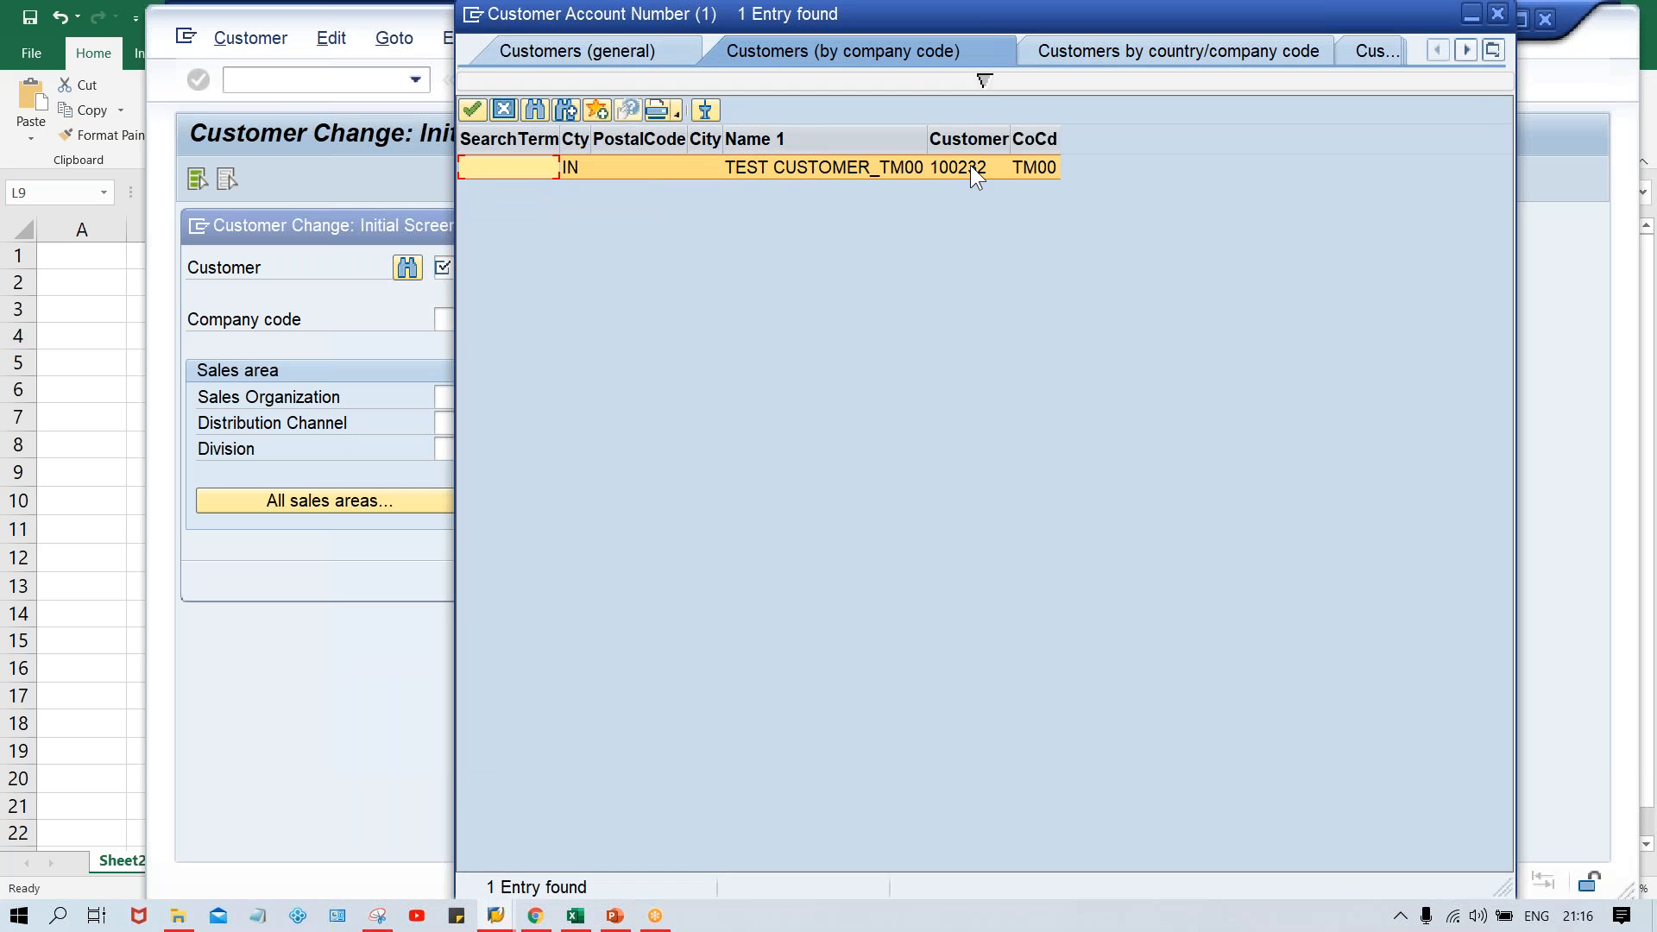
left_click(970, 166)
double_click(970, 167)
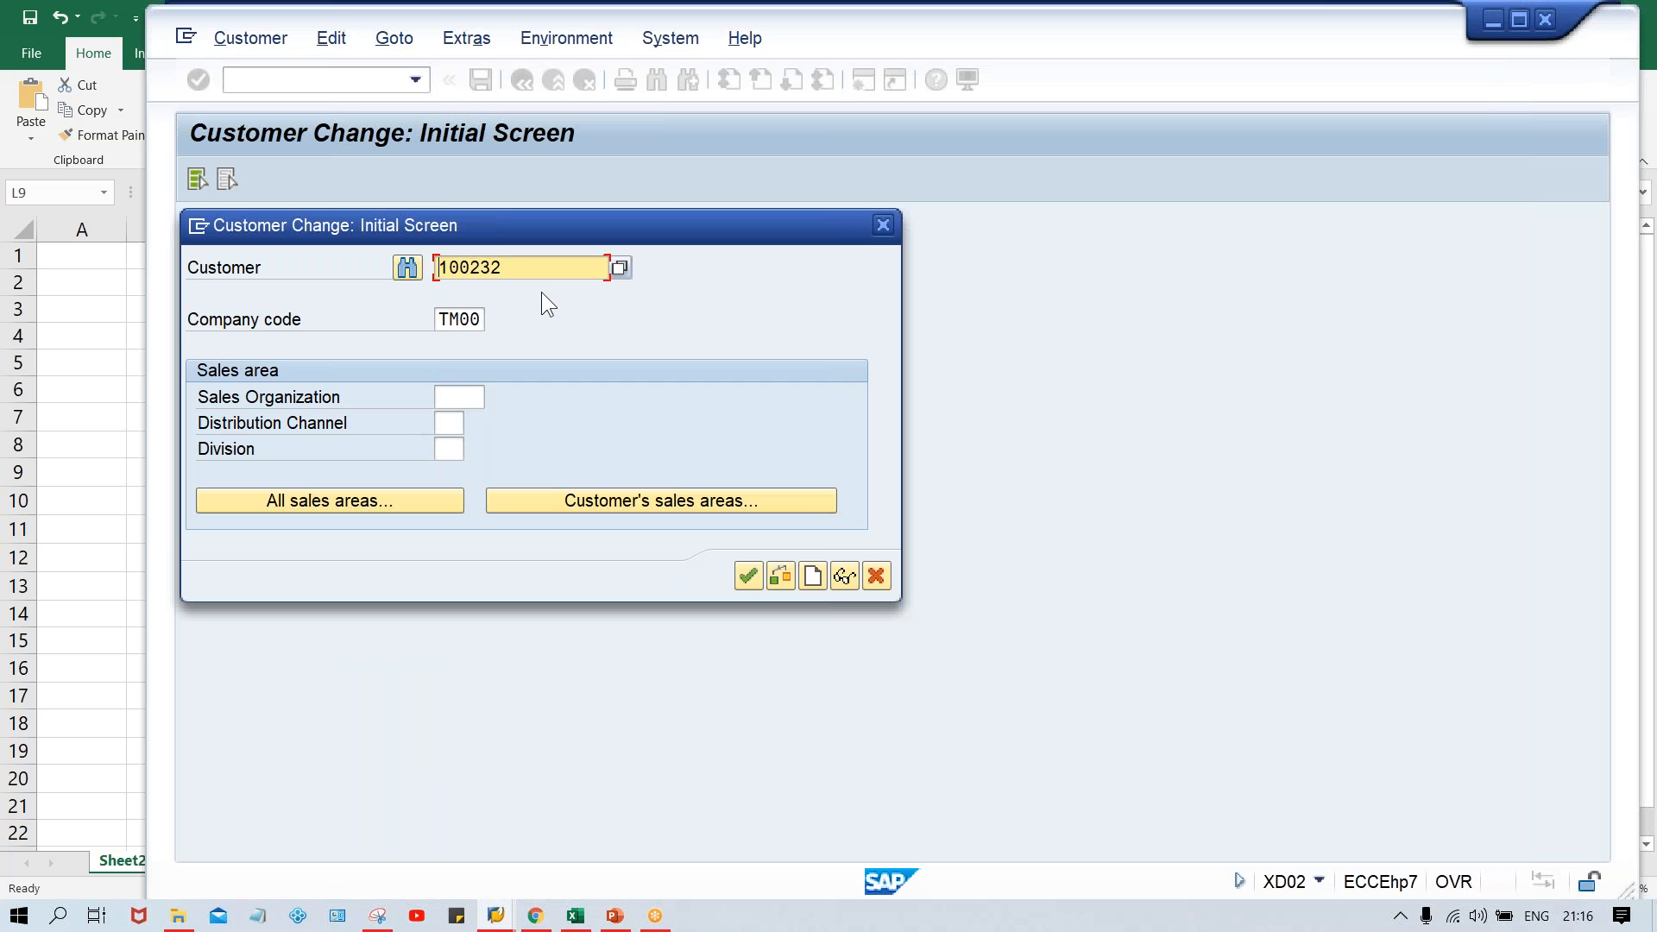
key("Return")
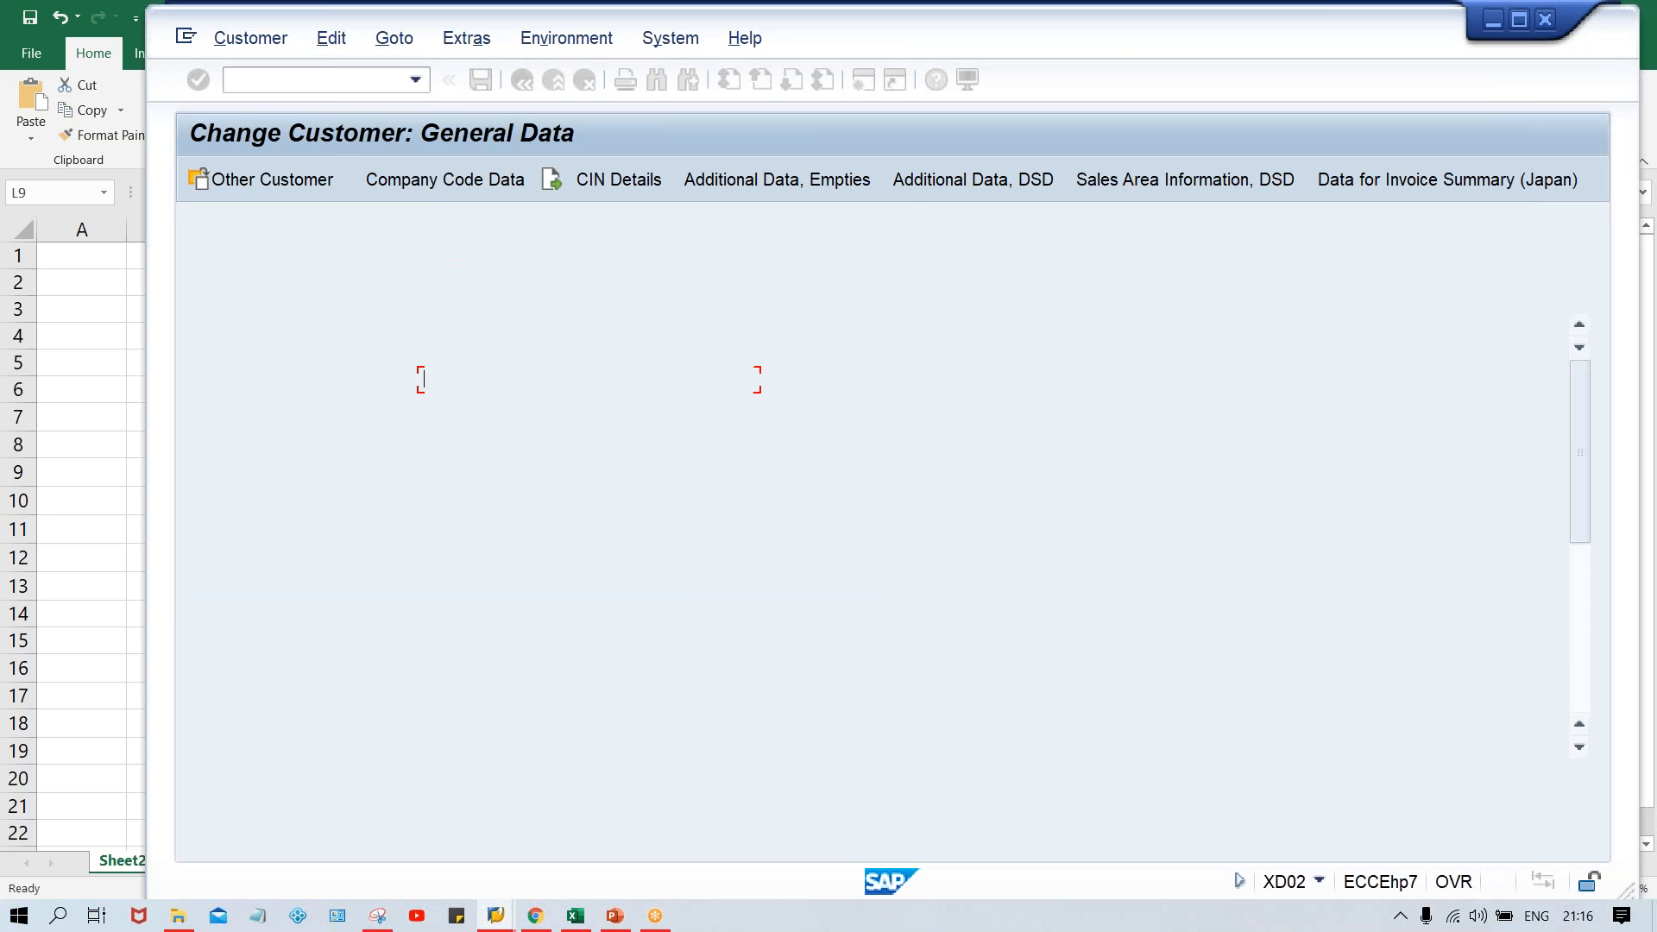
- Set the dunning procedure to TM00 in the correspondence section of the customer's company code data and save the record
left_click(466, 184)
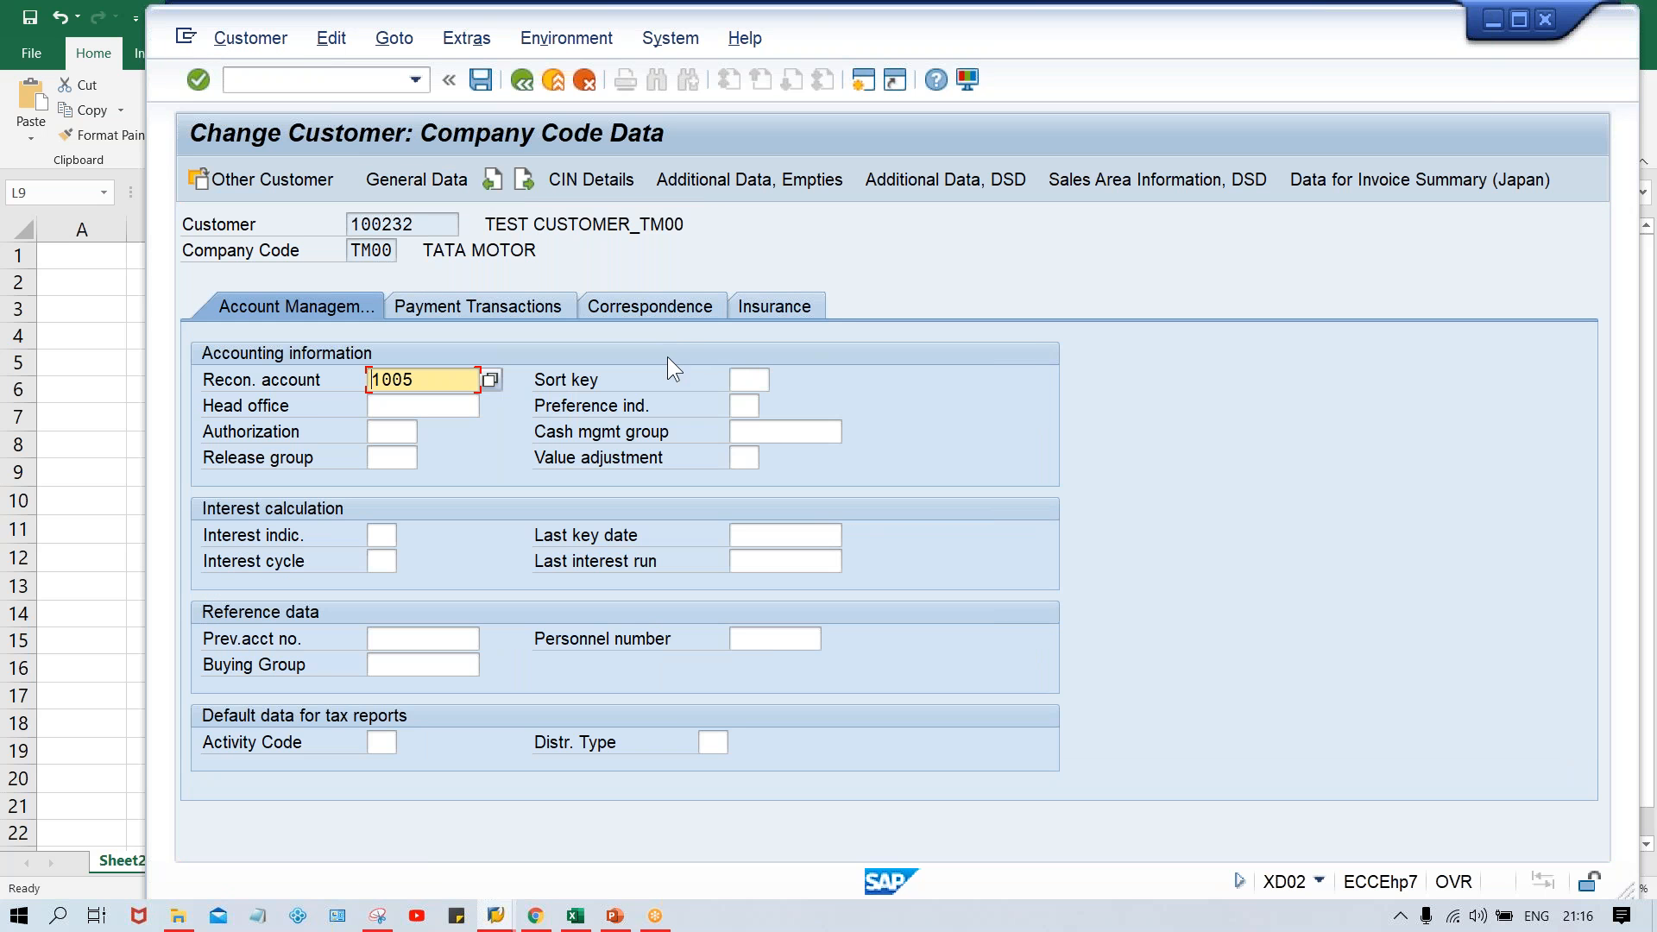
left_click(671, 307)
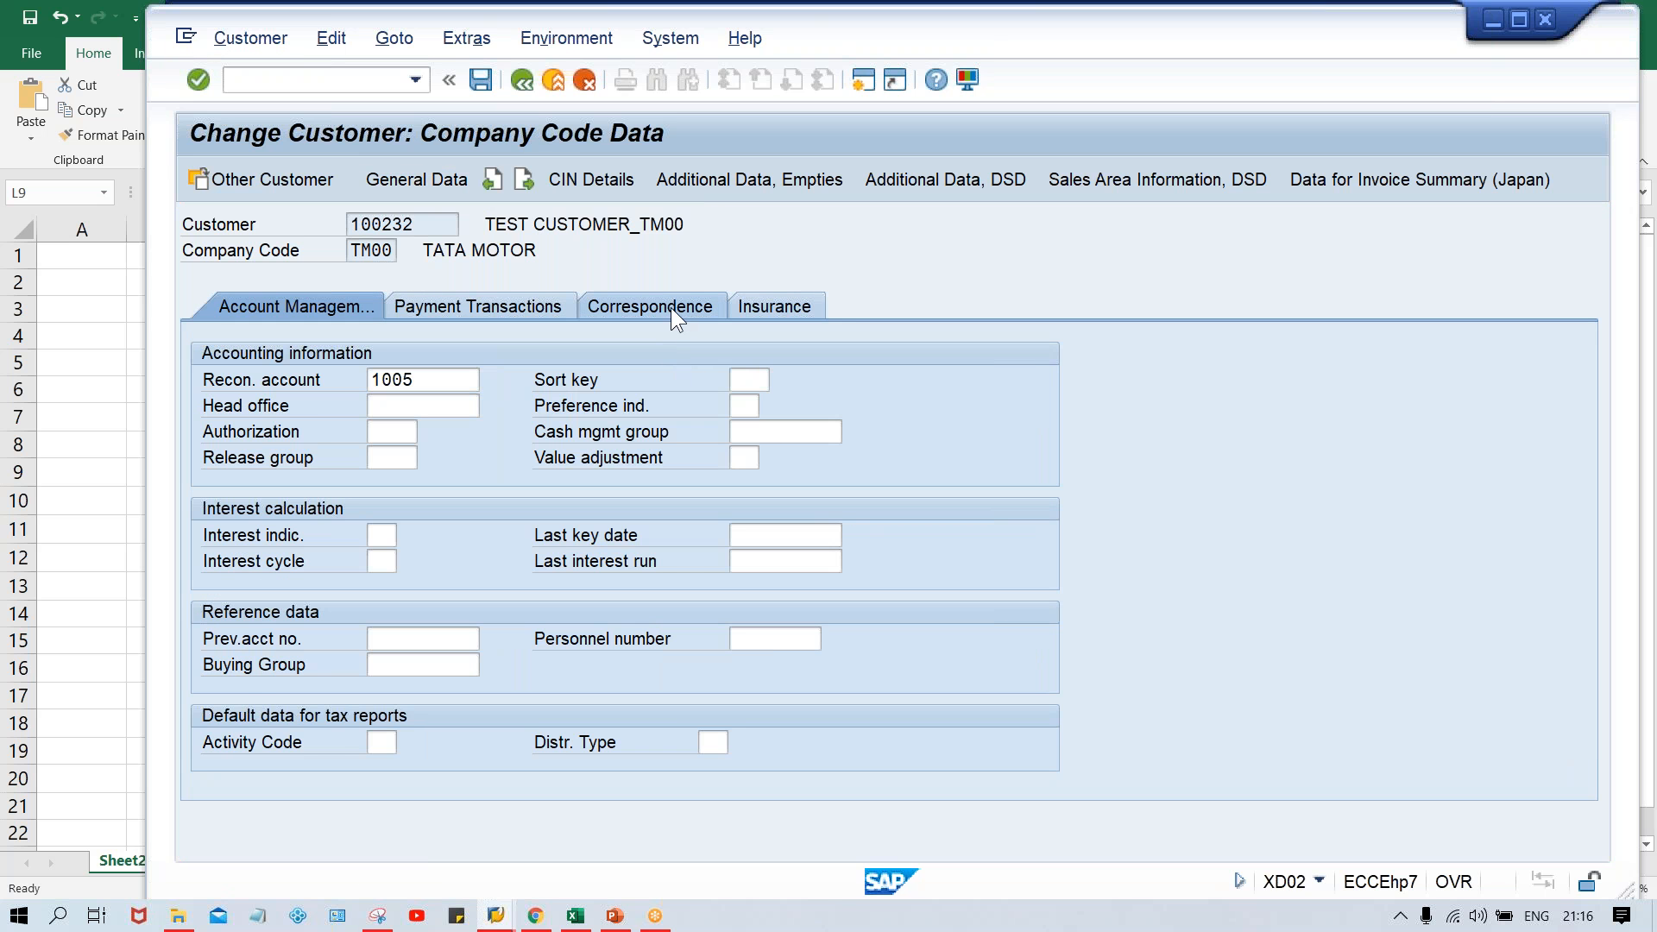
type("T")
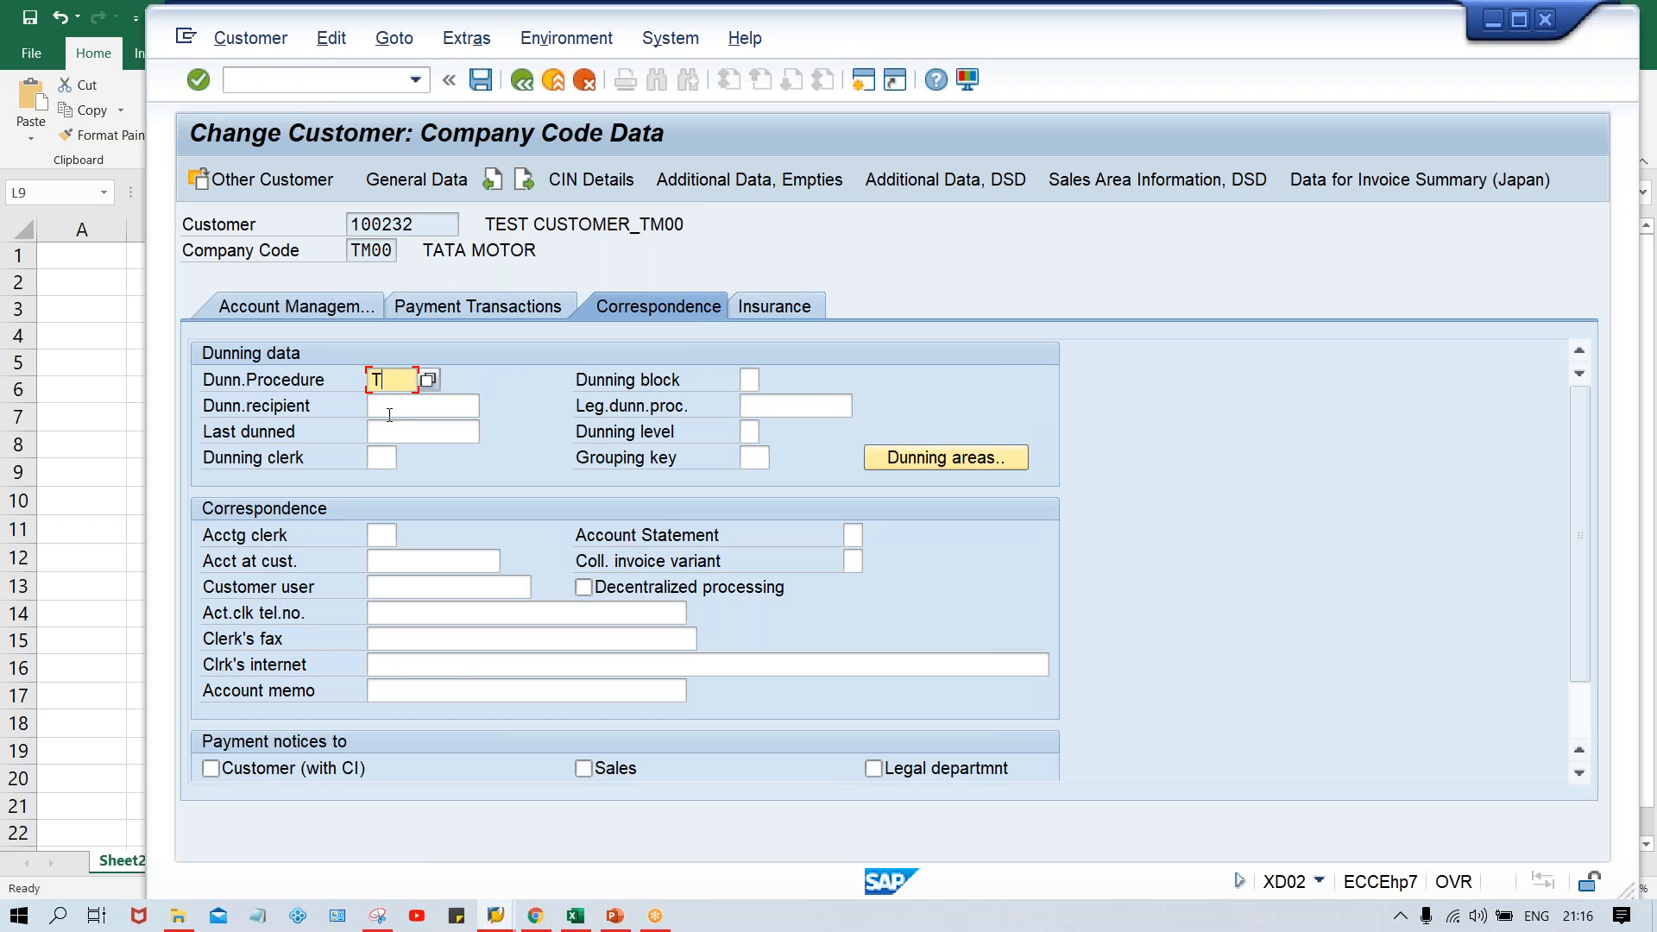
type("M00")
key("ctrl+s")
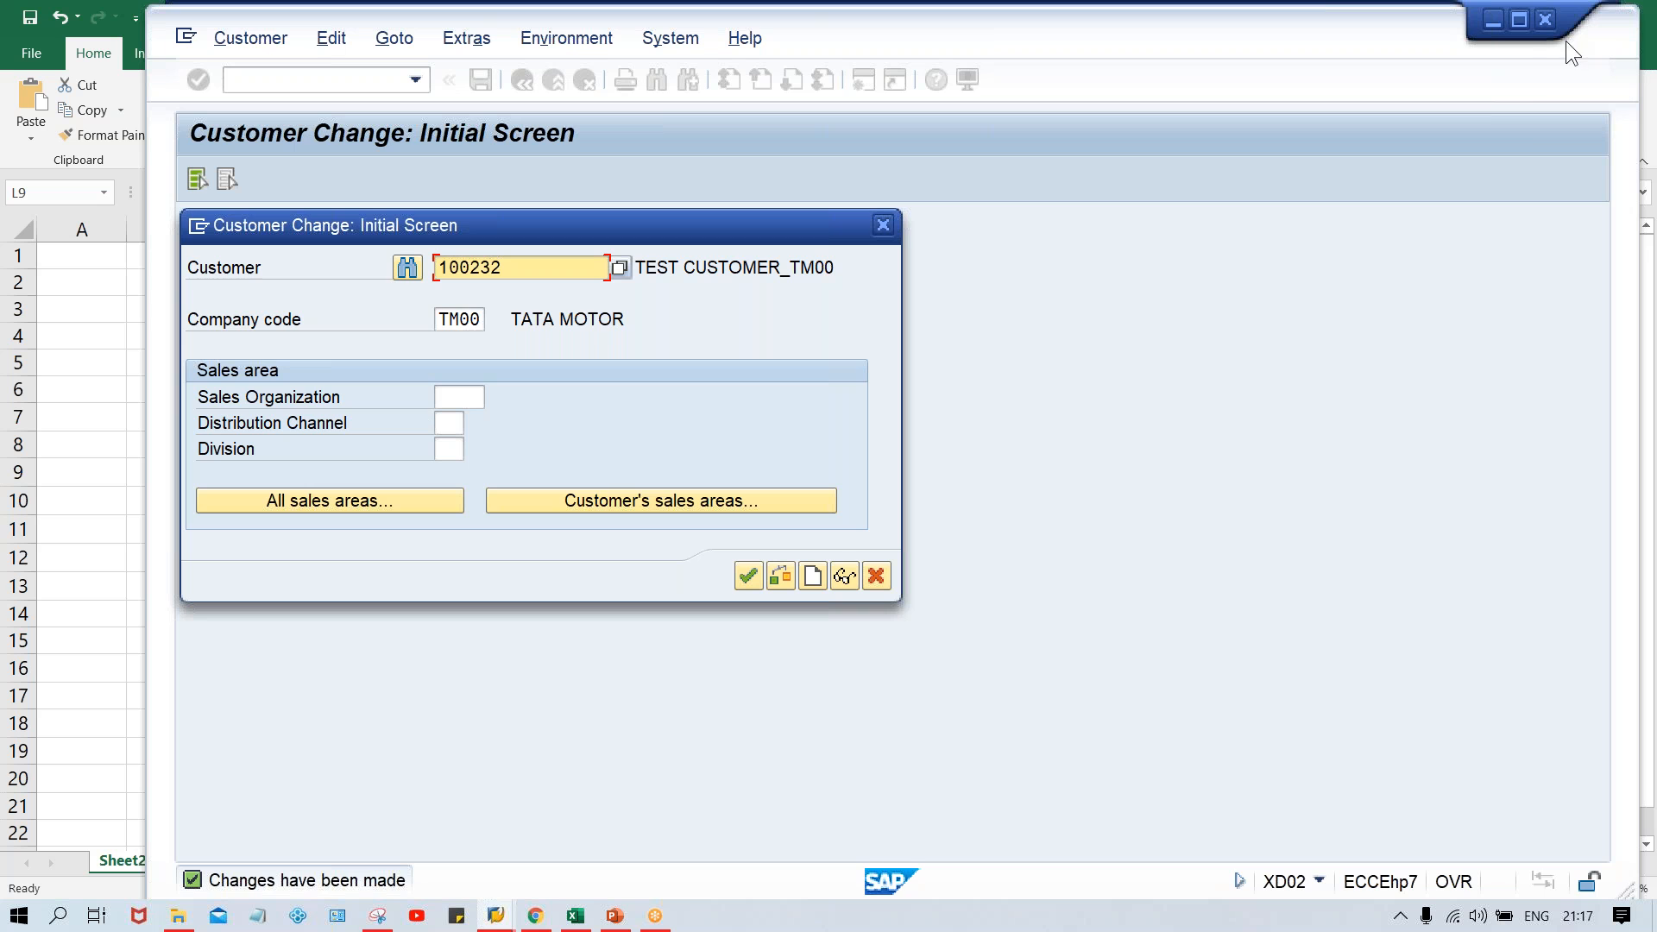
key("Return")
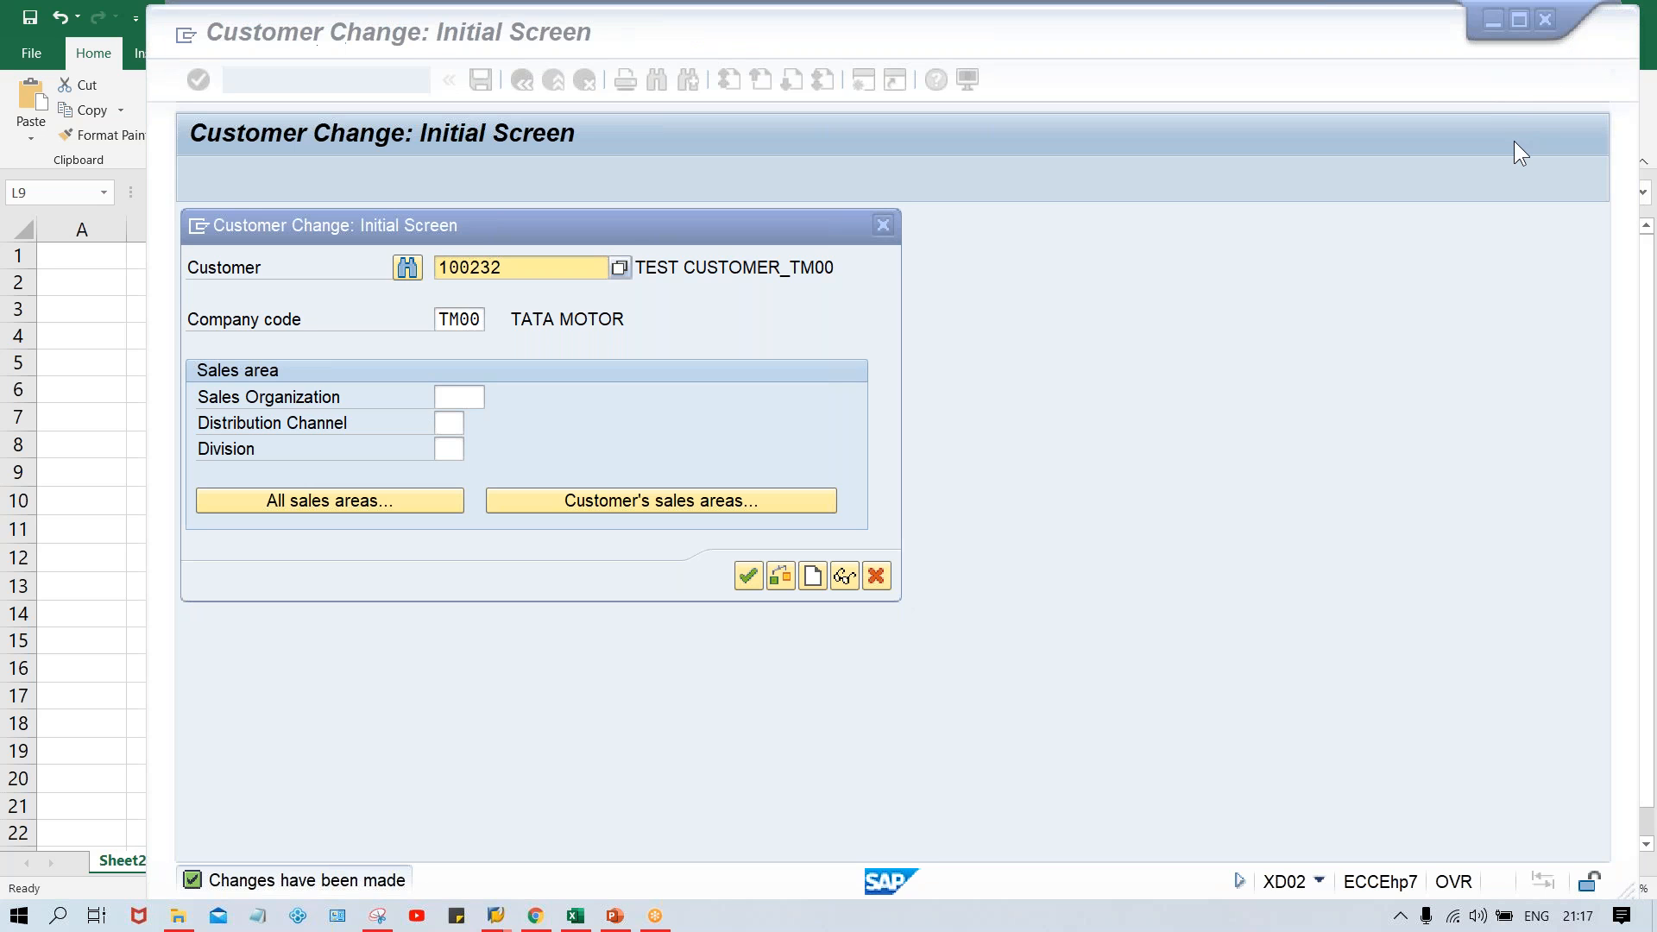